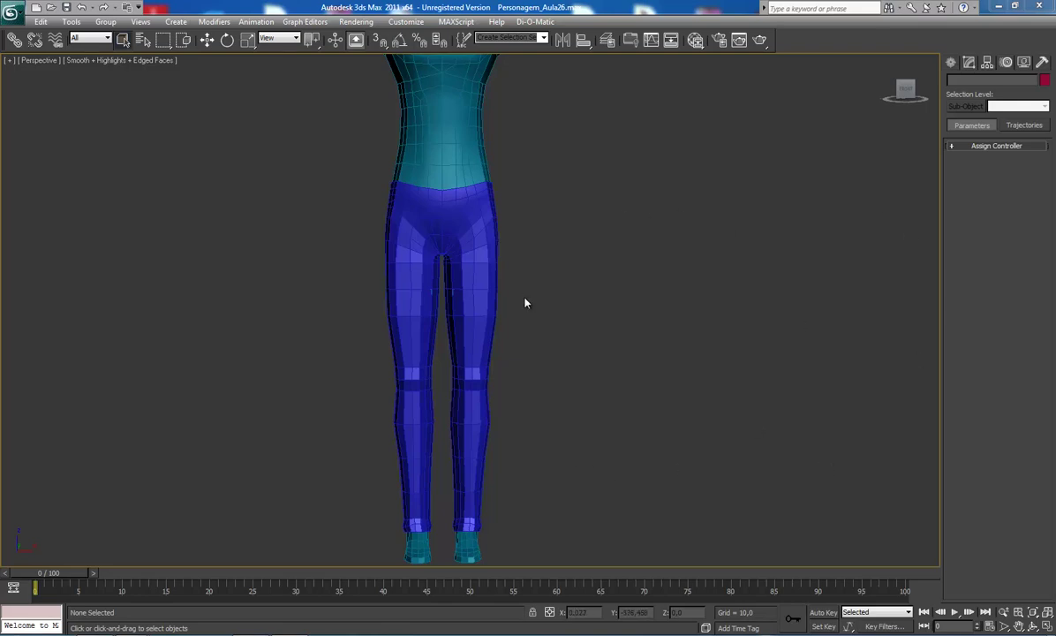
Select the right pants leg and frame the character's legs in the viewport
click(491, 281)
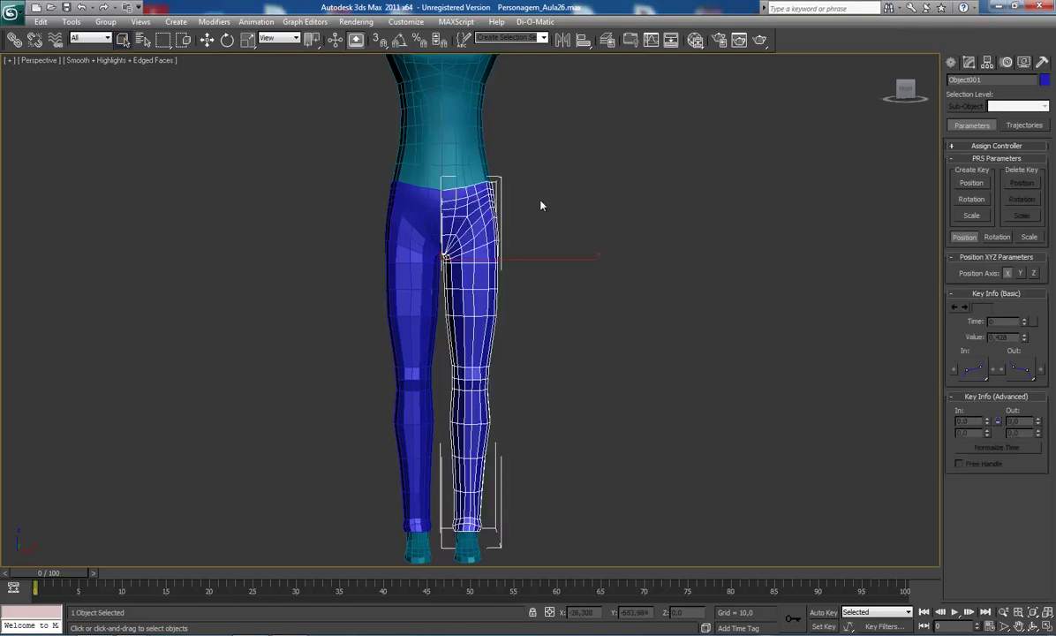
mouse_move(548, 199)
middle_down()
mouse_move(566, 295)
mouse_move(573, 266)
mouse_move(559, 172)
mouse_move(560, 292)
middle_up()
middle_drag(560, 222, 563, 262)
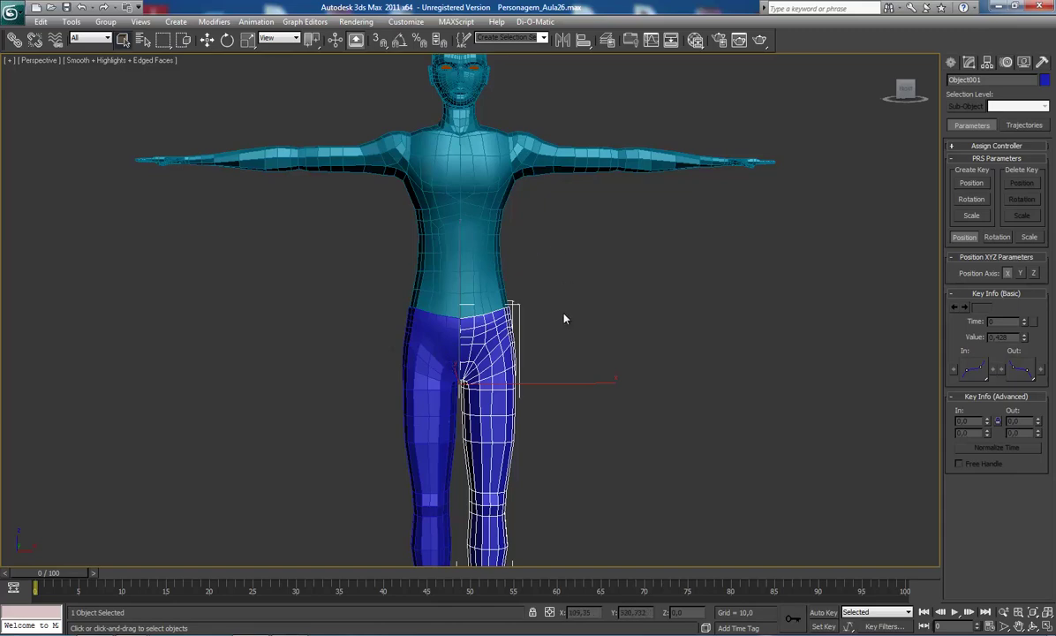
mouse_move(565, 319)
middle_down()
mouse_move(546, 273)
mouse_move(519, 260)
mouse_move(408, 276)
mouse_move(424, 260)
mouse_move(433, 270)
mouse_move(431, 257)
mouse_move(432, 274)
mouse_move(524, 275)
mouse_move(446, 252)
mouse_move(465, 308)
mouse_move(496, 330)
middle_up()
scroll(518, 256, up, 3)
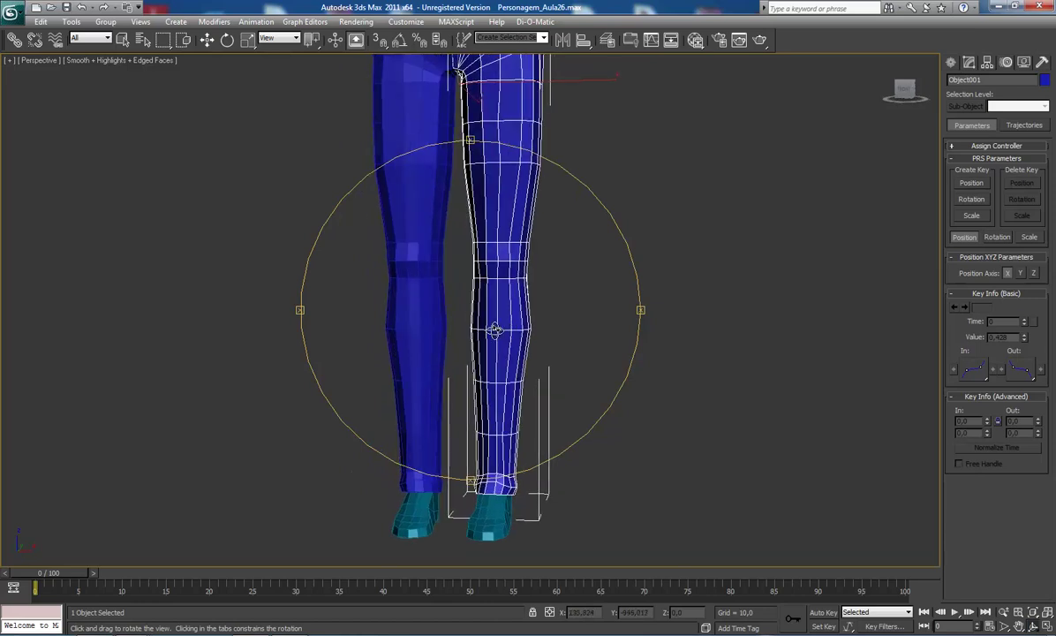
Switch to the Right view and zoom in close on the pants leg from the side
key(l)
key(r)
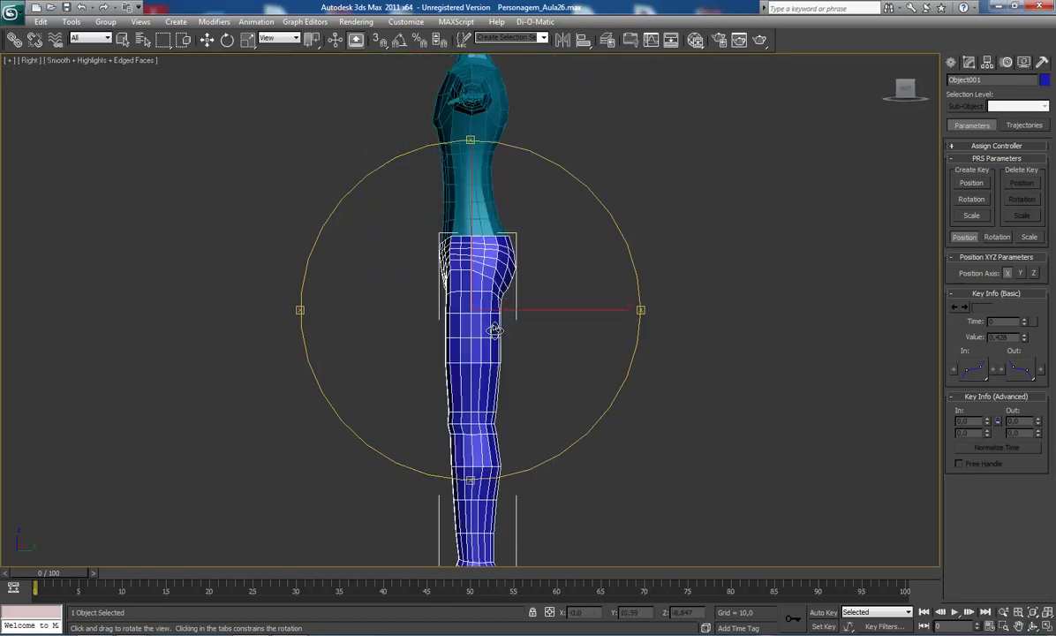
middle_drag(477, 415, 470, 240)
scroll(470, 240, up, 2)
scroll(470, 252, up, 2)
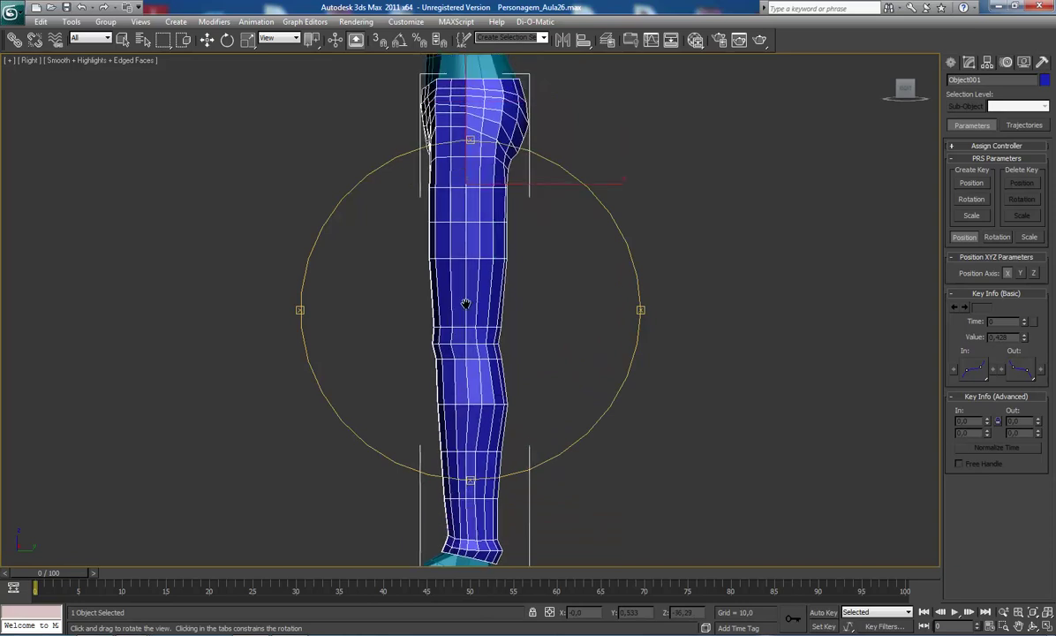
scroll(472, 260, up, 2)
mouse_move(473, 265)
mouse_down()
mouse_move(477, 238)
mouse_move(466, 254)
mouse_move(495, 313)
mouse_move(476, 306)
mouse_move(479, 328)
mouse_move(484, 317)
mouse_up()
scroll(489, 321, up, 2)
Open the leg's Editable Poly settings and enter Vertex sub-object level
click(969, 63)
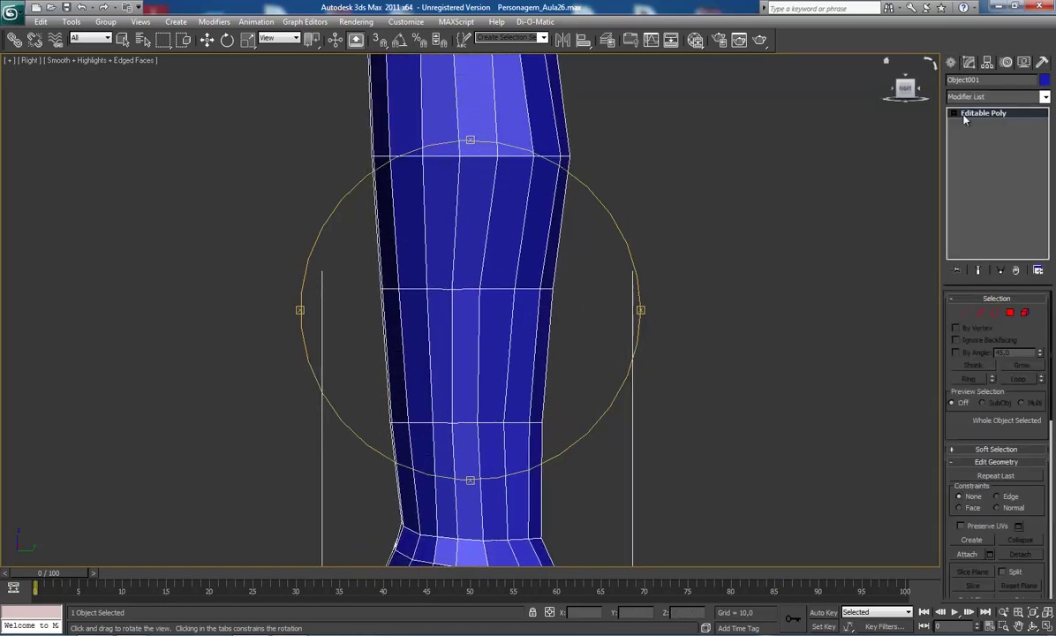
right_click(889, 287)
click(964, 311)
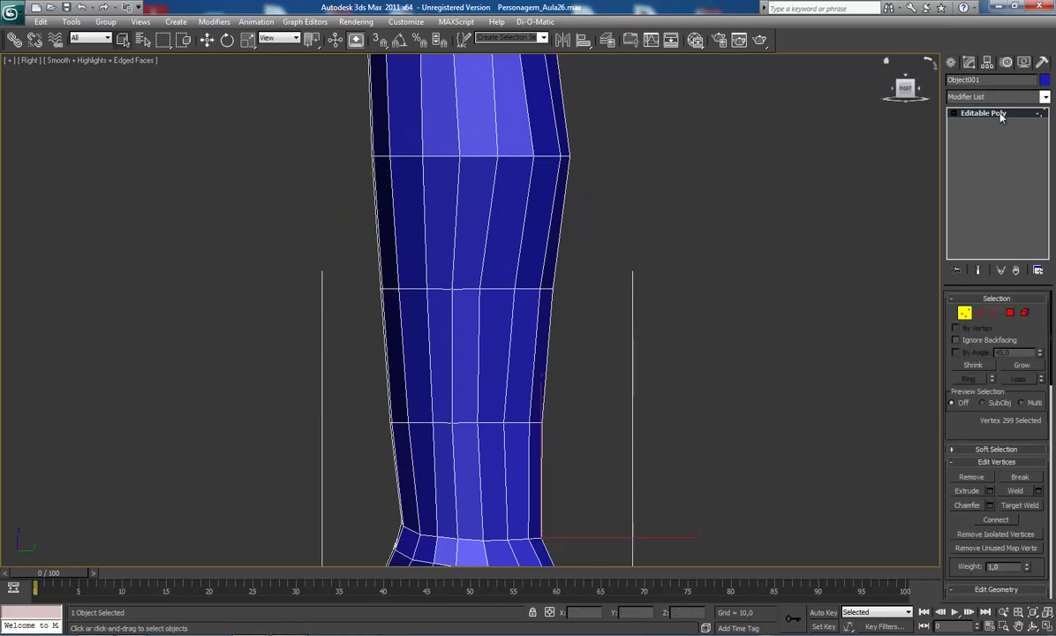
alt+middle_drag(570, 295, 593, 251)
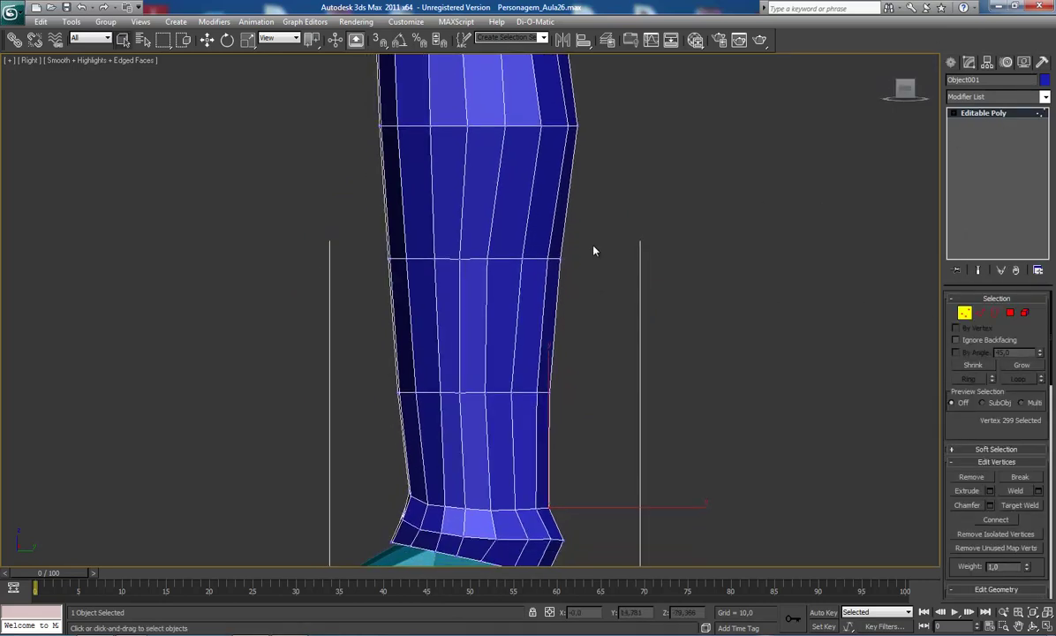
With Select and Move, push the knee vertex rows outward along X
click(493, 254)
key(w)
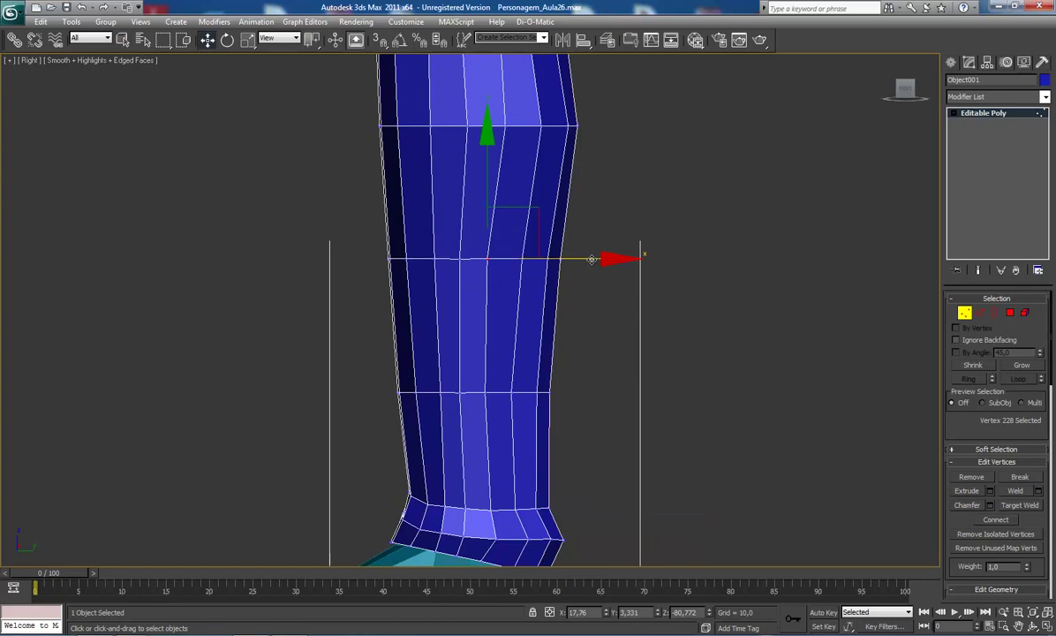
mouse_move(484, 389)
mouse_down()
mouse_move(475, 408)
mouse_move(495, 412)
mouse_up()
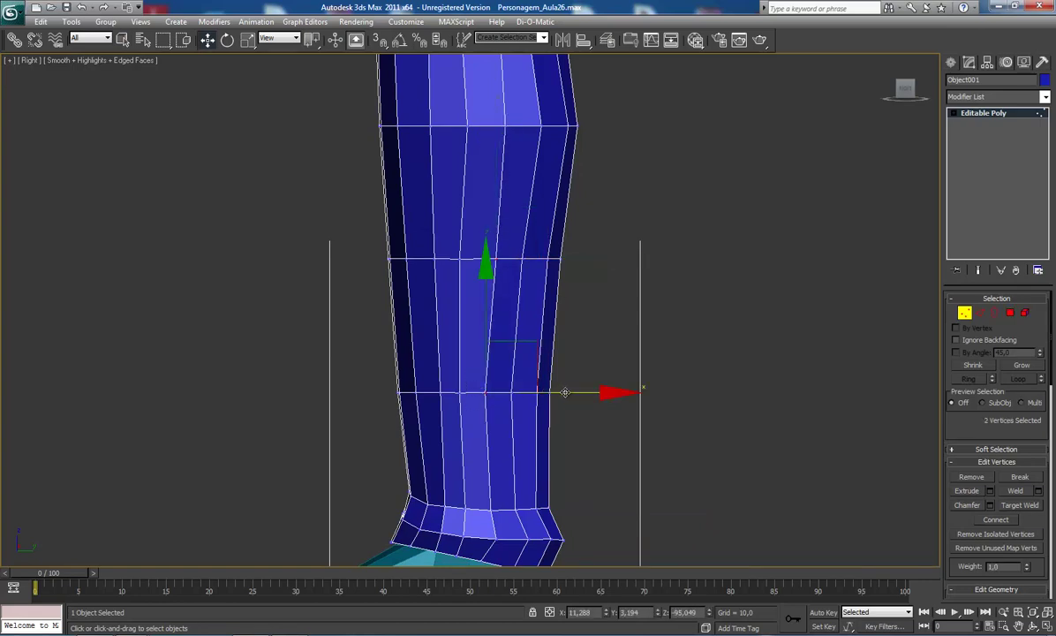
drag(565, 392, 582, 393)
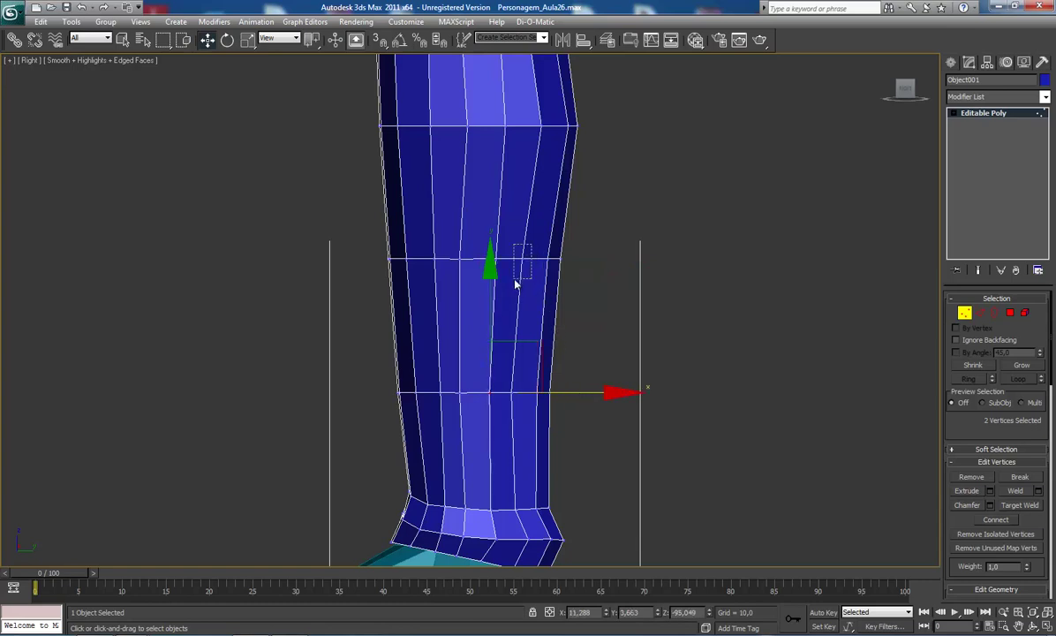
drag(510, 247, 533, 270)
drag(609, 261, 614, 261)
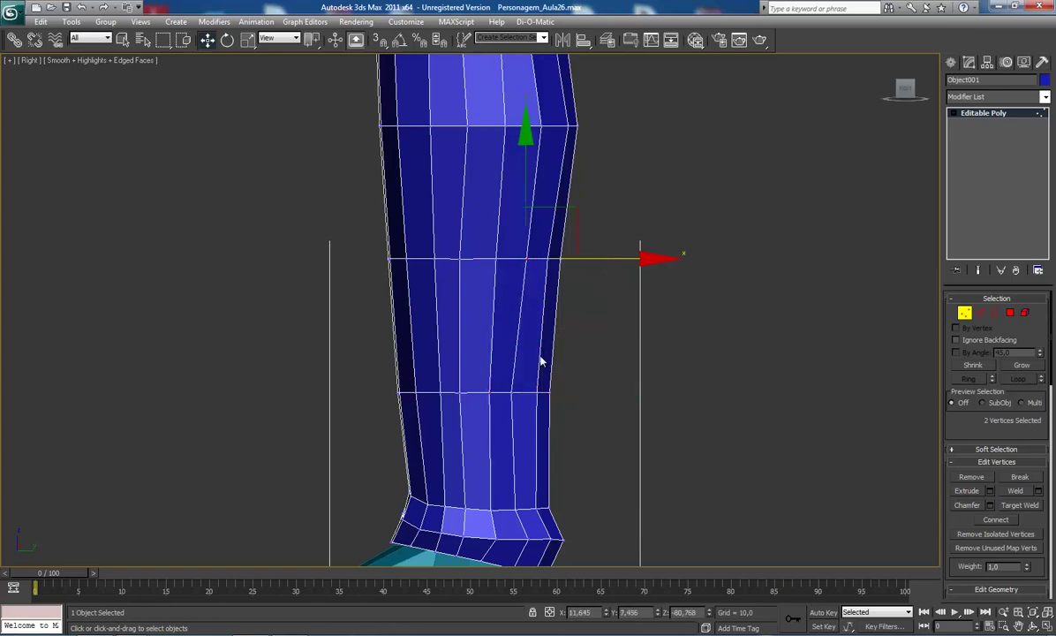
click(521, 395)
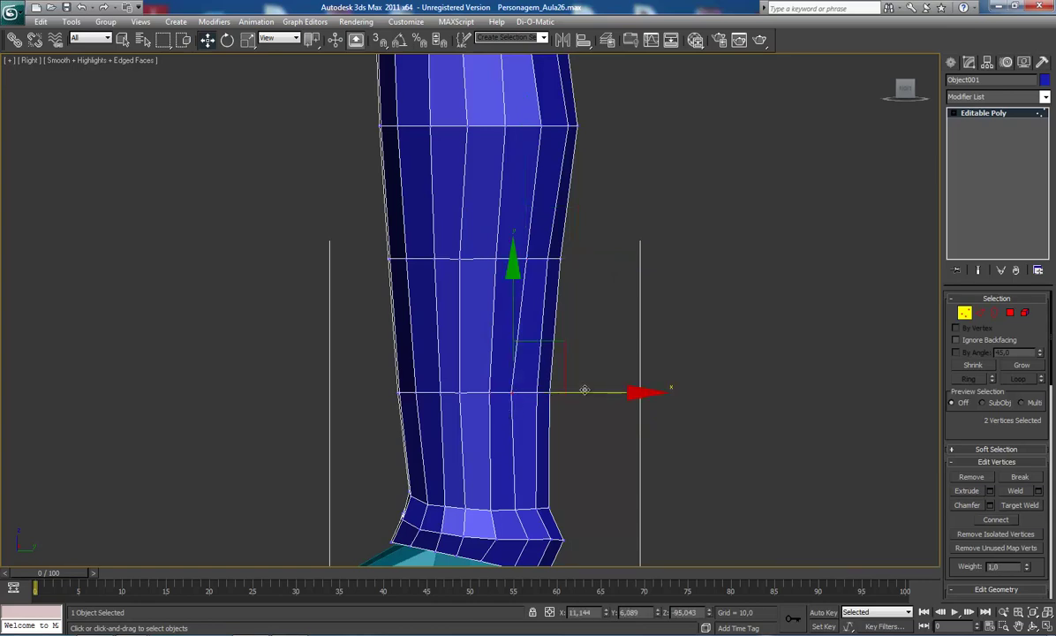
drag(586, 390, 589, 390)
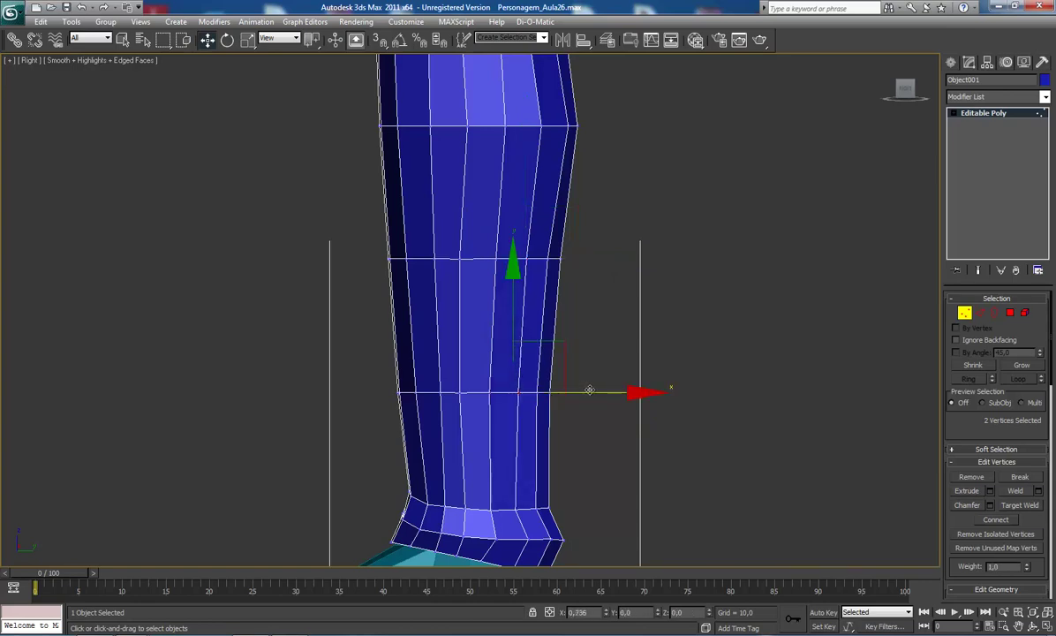
Shape the knee fold by pushing the upper rows outward and pulling the crease row inward
mouse_move(460, 254)
middle_down()
mouse_move(468, 363)
mouse_move(491, 236)
mouse_move(497, 289)
middle_up()
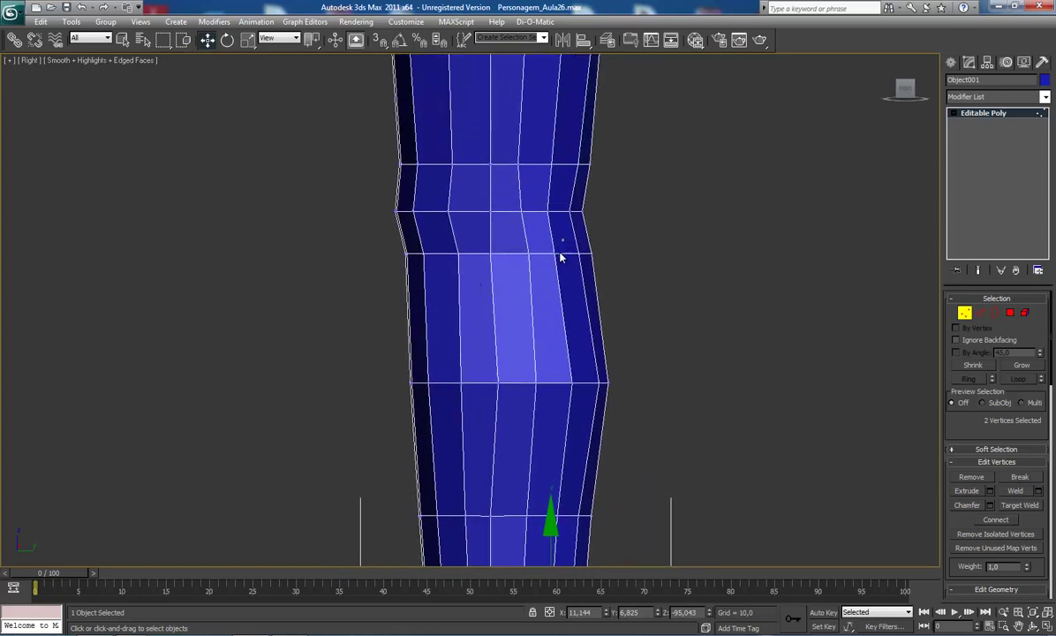
click(587, 254)
drag(627, 255, 631, 253)
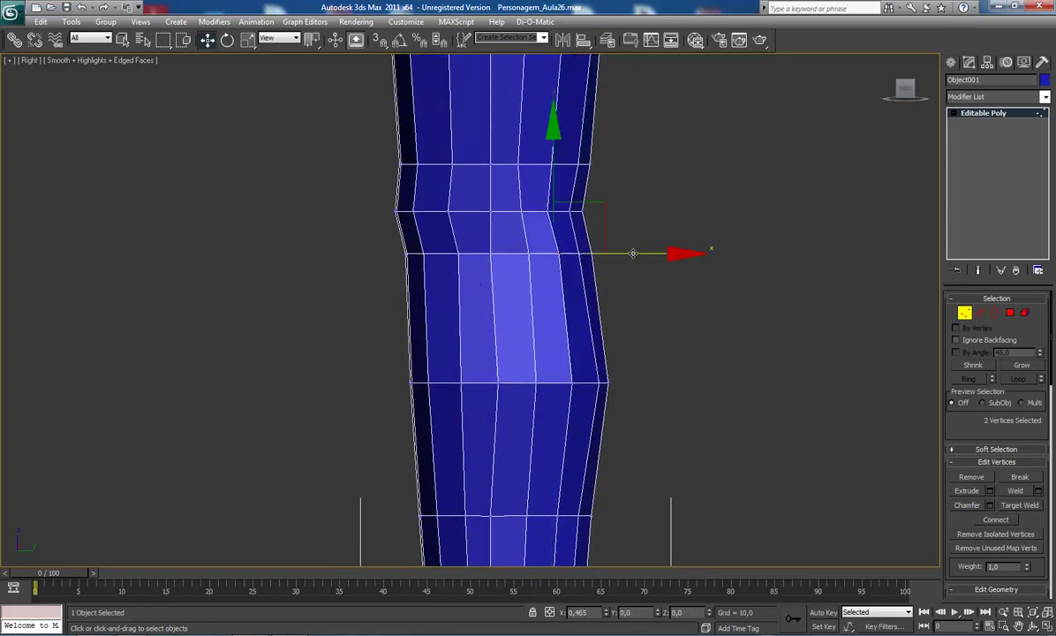
click(521, 212)
drag(600, 211, 604, 212)
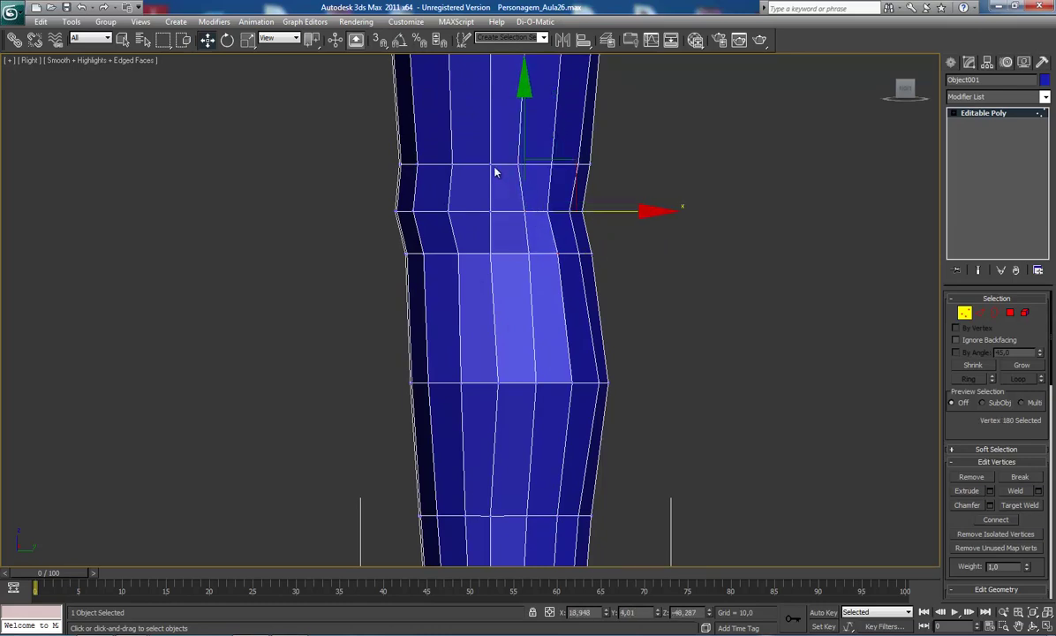
drag(499, 157, 540, 193)
drag(594, 162, 608, 165)
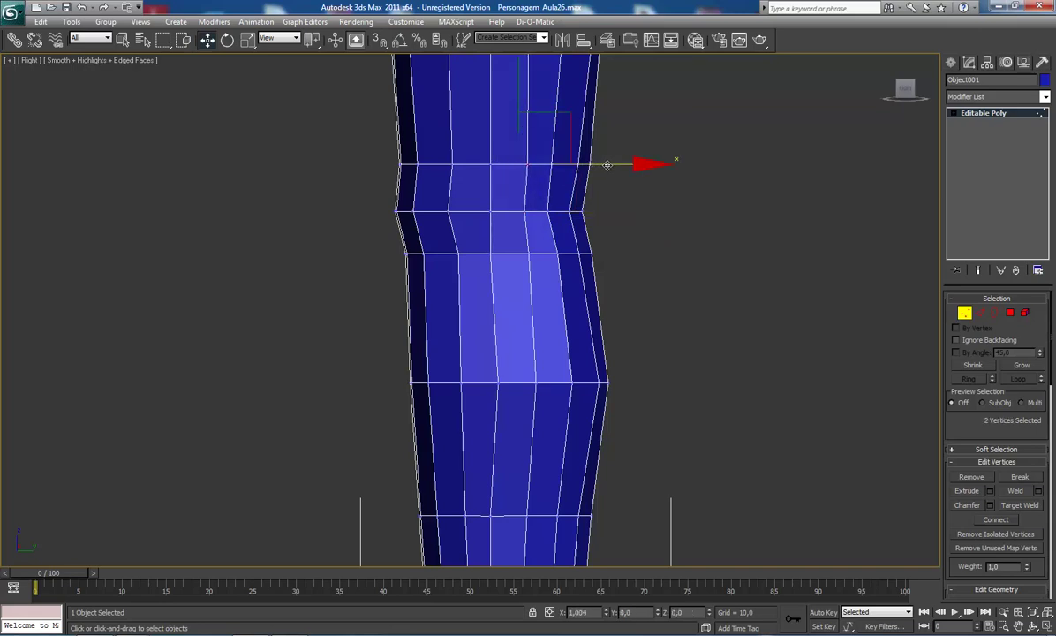
drag(477, 198, 504, 226)
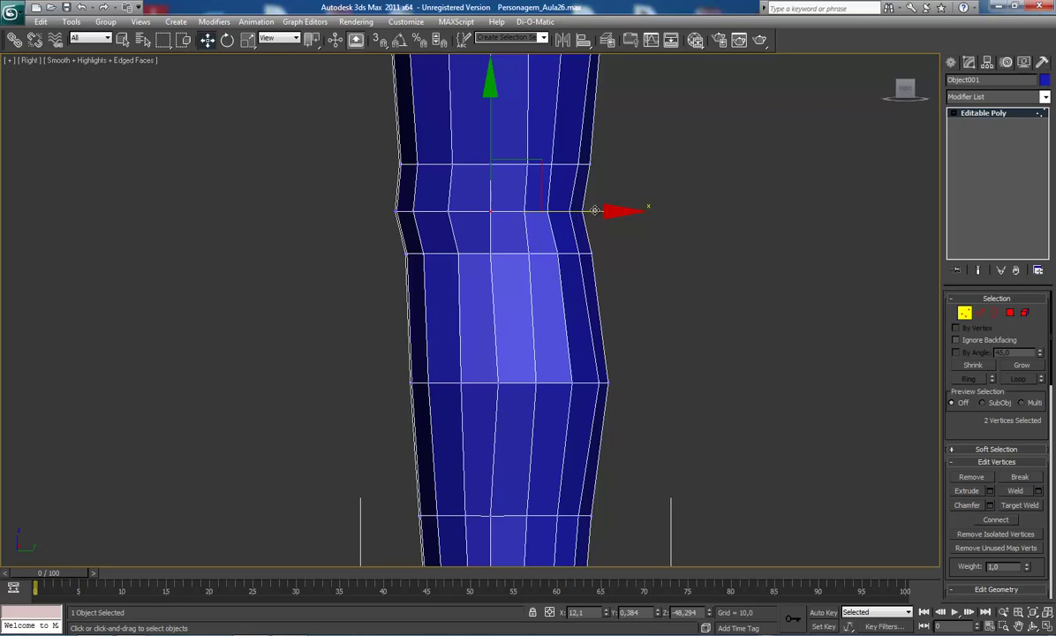
drag(598, 210, 592, 211)
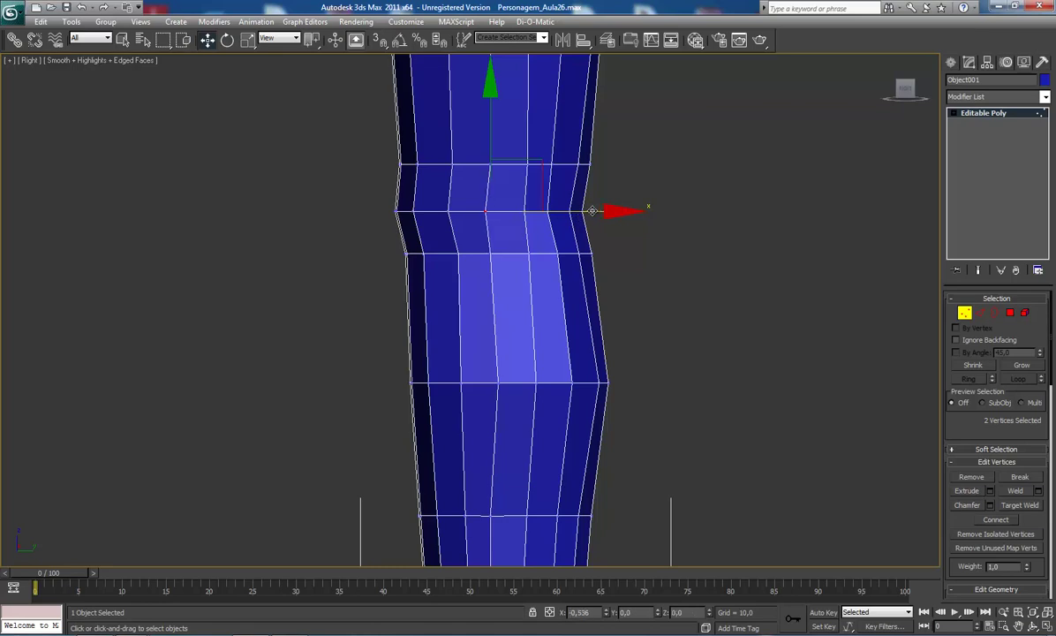
scroll(592, 210, down, 3)
scroll(588, 254, up, 1)
scroll(575, 271, up, 2)
Select the knee crease vertex row and pull it slightly inward
scroll(512, 289, up, 1)
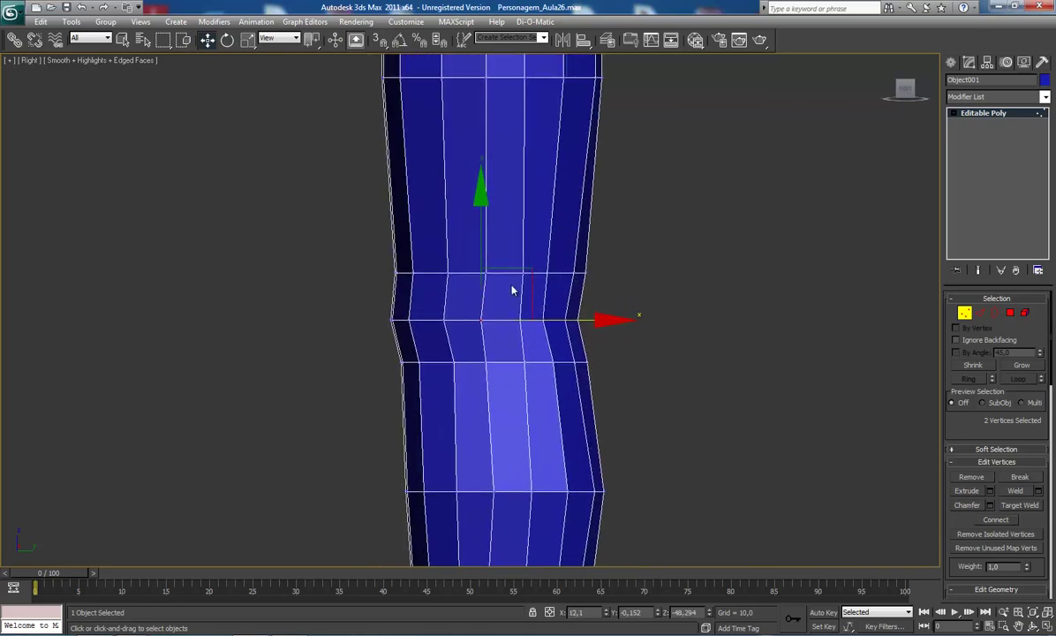
drag(472, 265, 504, 281)
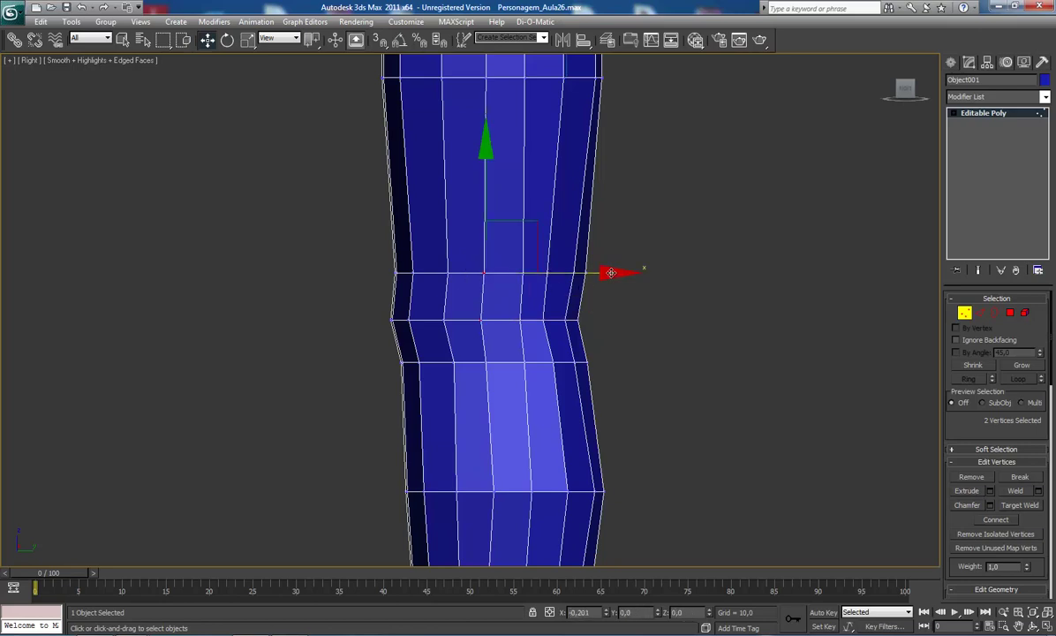
scroll(432, 234, down, 2)
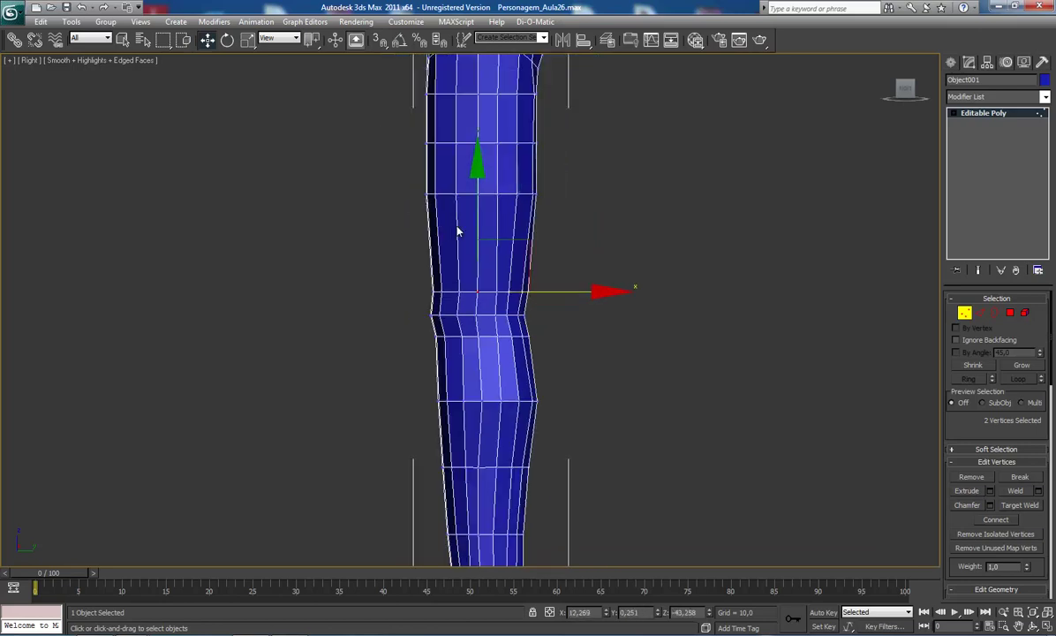
middle_drag(460, 229, 439, 286)
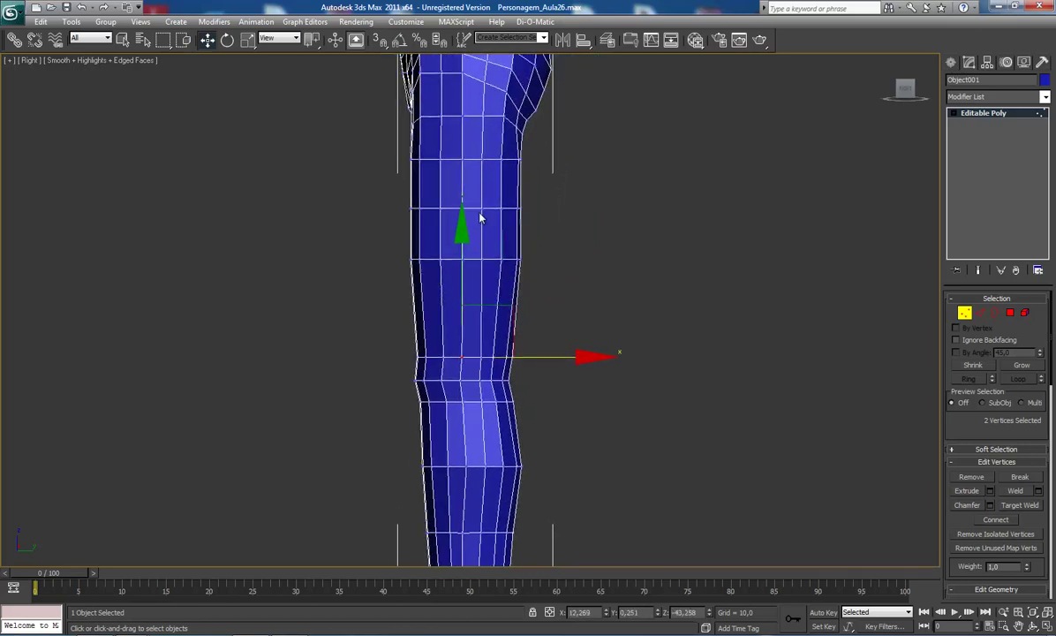
mouse_move(534, 166)
middle_down()
mouse_move(535, 206)
mouse_move(511, 229)
mouse_move(470, 235)
mouse_move(474, 210)
middle_up()
scroll(510, 212, up, 8)
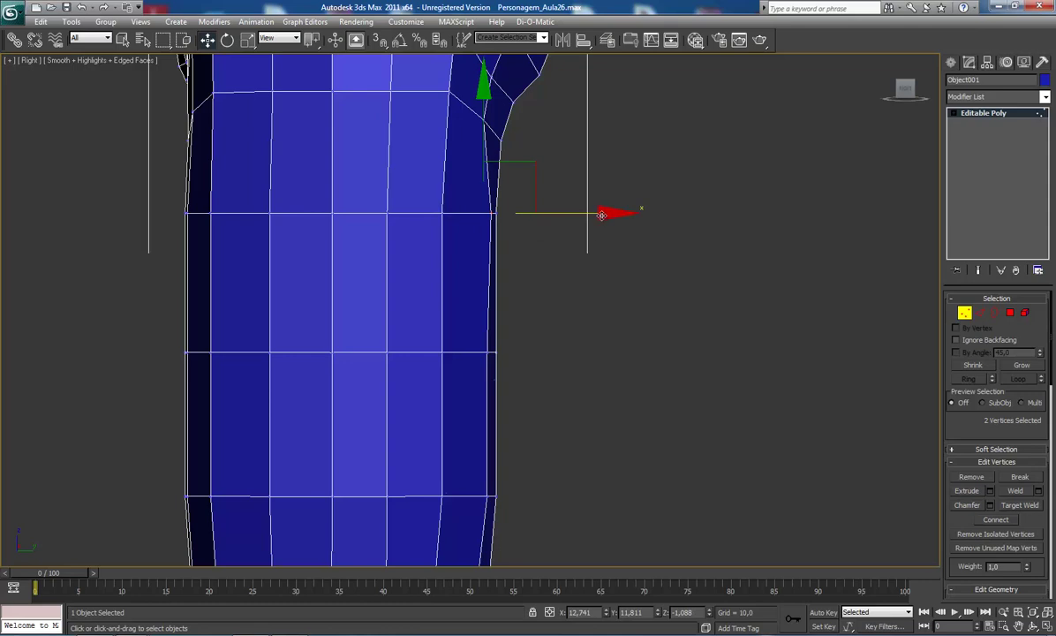
drag(601, 215, 596, 214)
Nudge a vertex on the hip curve, then zoom out to see the whole leg
scroll(565, 212, down, 3)
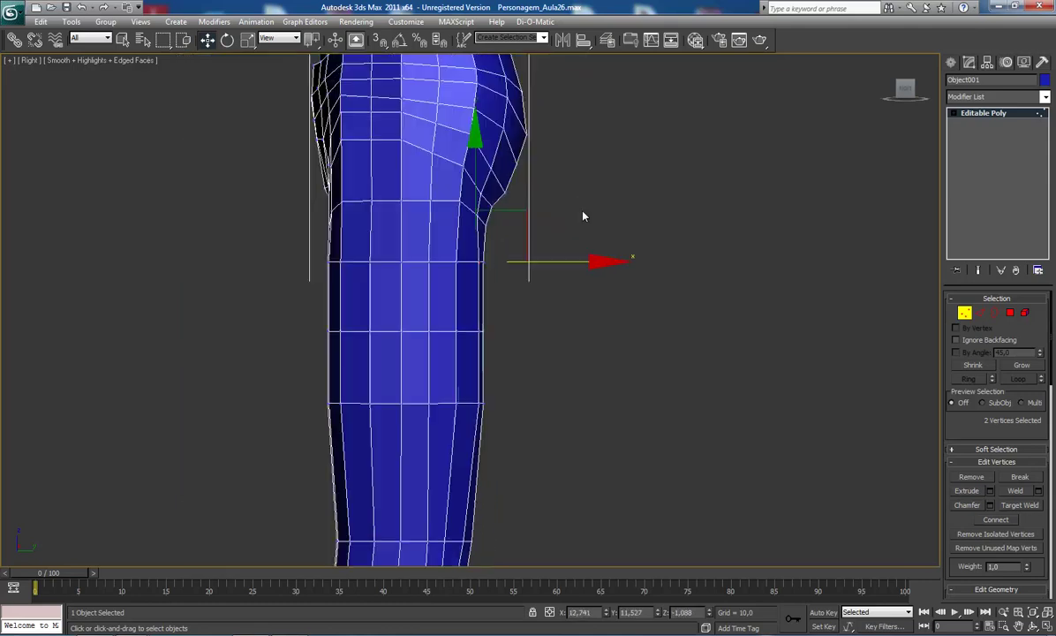
middle_drag(486, 212, 490, 228)
scroll(490, 229, up, 3)
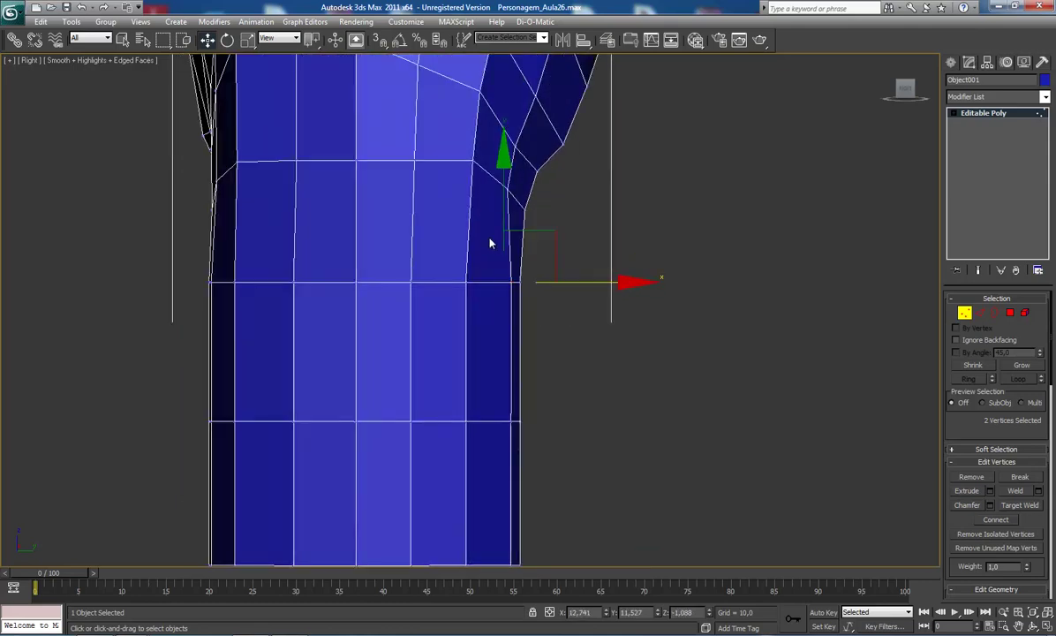
click(474, 159)
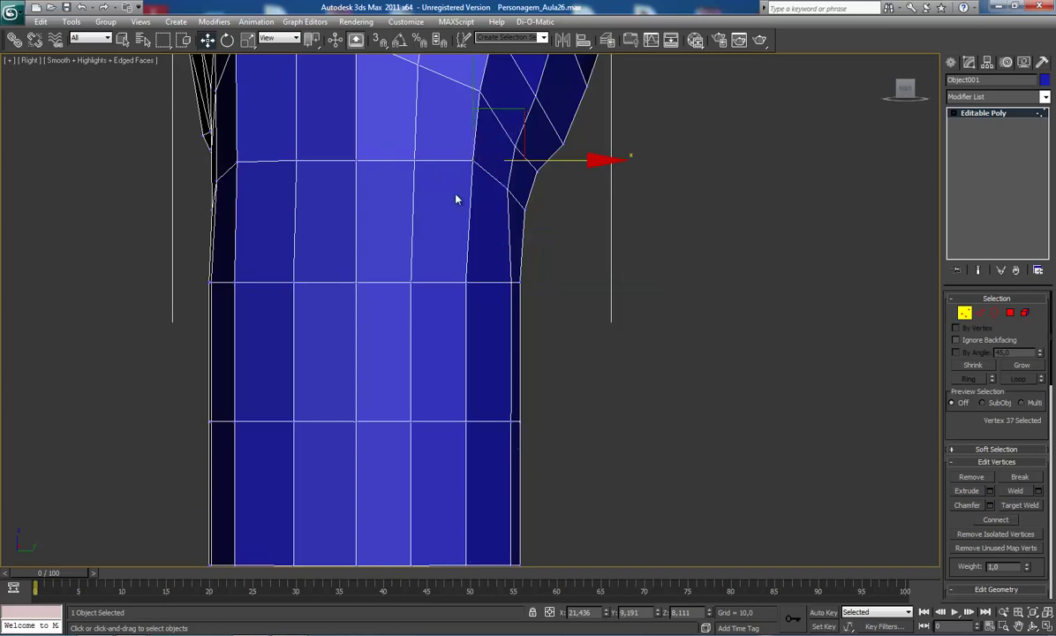
drag(513, 114, 520, 113)
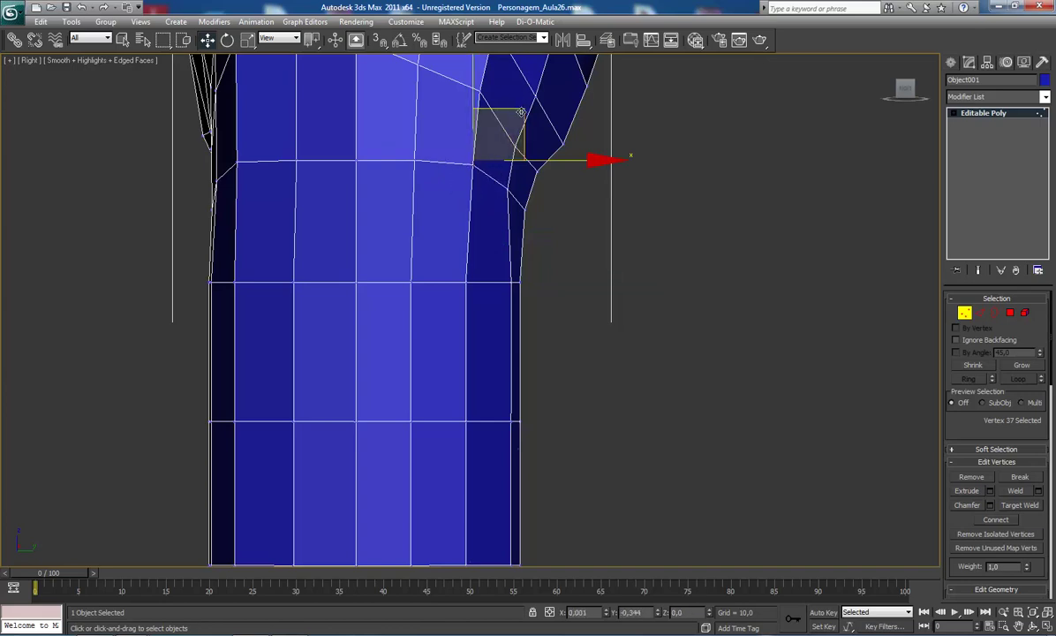
scroll(450, 223, down, 3)
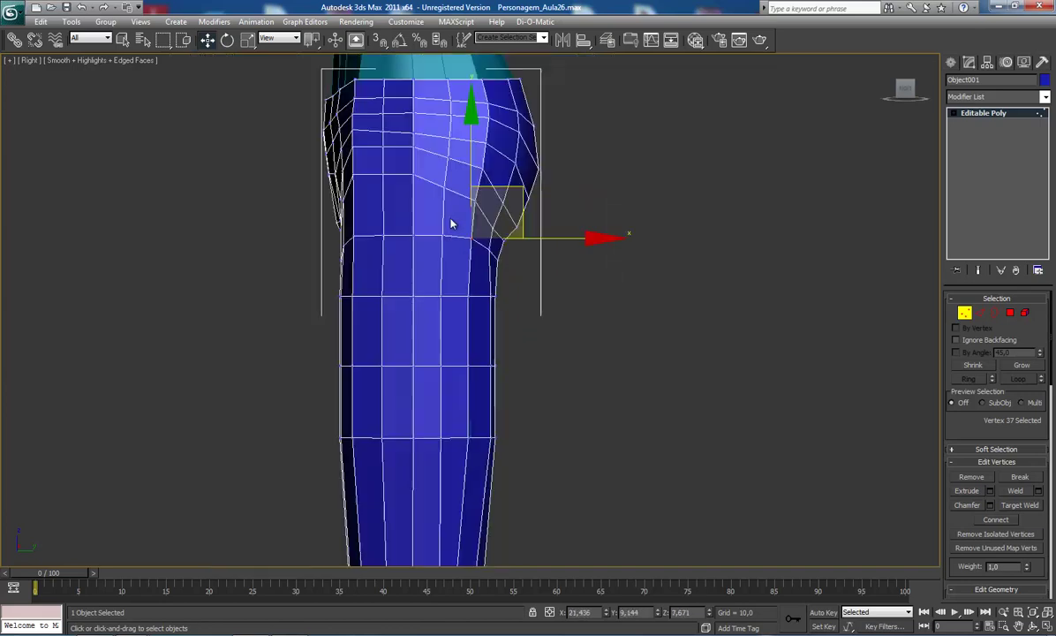
scroll(415, 258, down, 2)
Switch to Perspective and orbit around to the back of the legs
key(p)
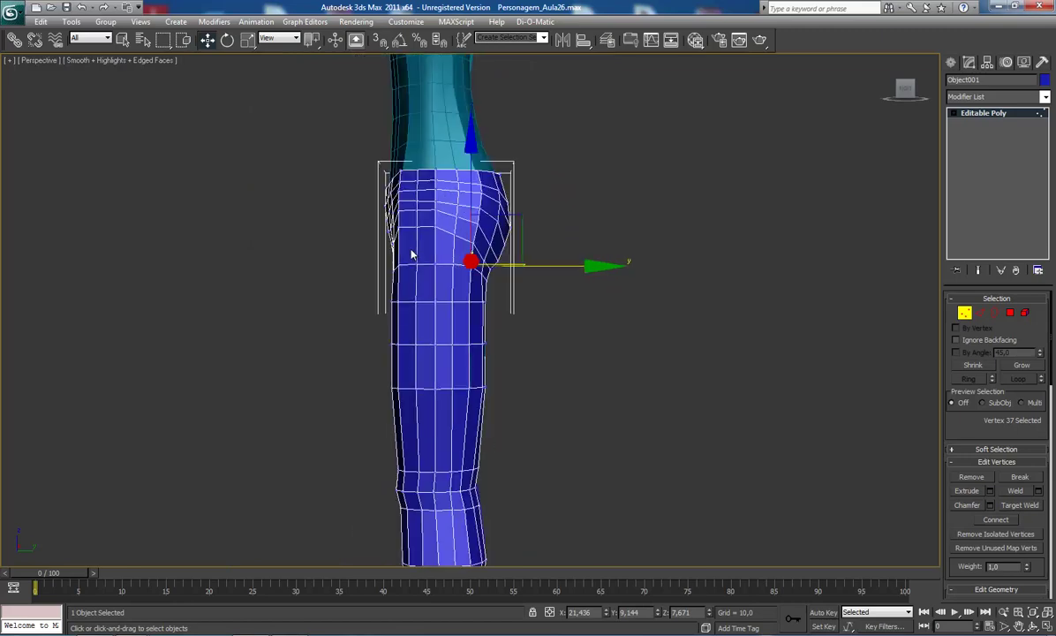
alt+middle_drag(411, 254, 393, 283)
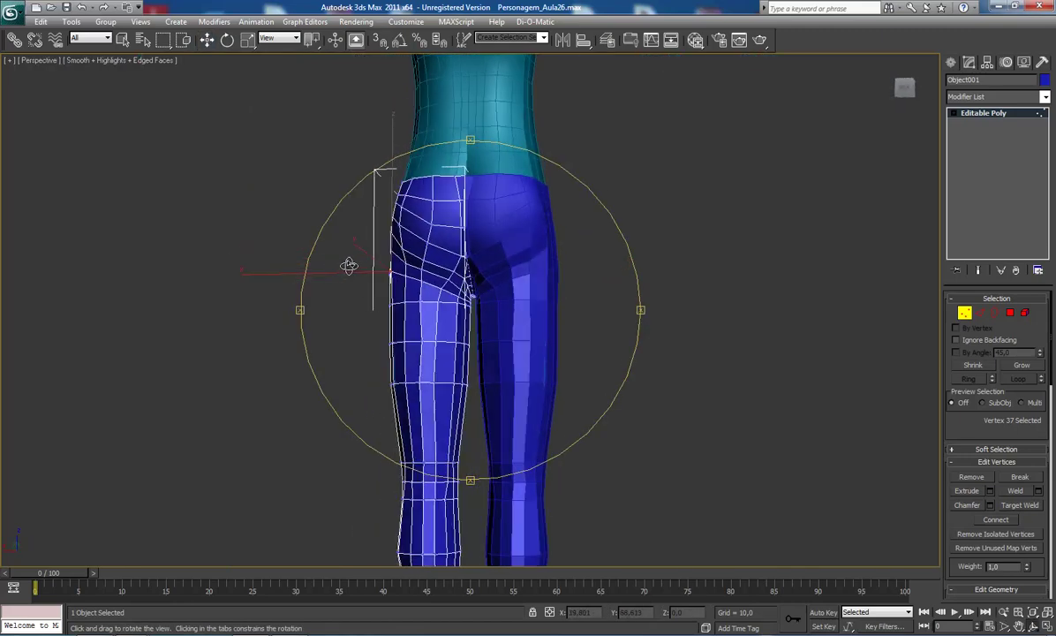
scroll(393, 287, up, 3)
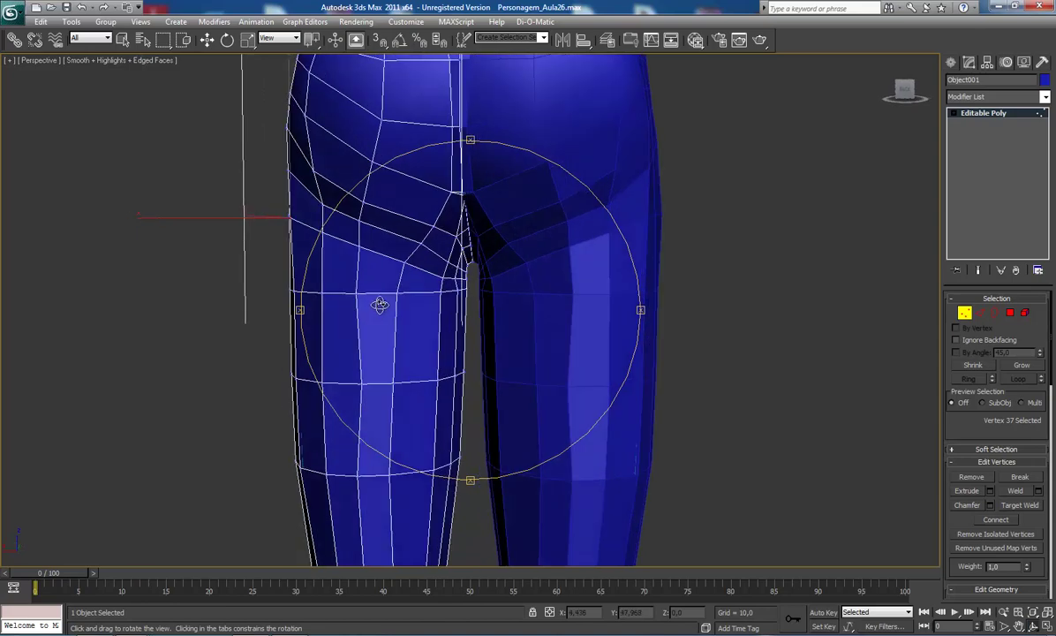
scroll(432, 229, up, 2)
alt+middle_drag(432, 230, 439, 235)
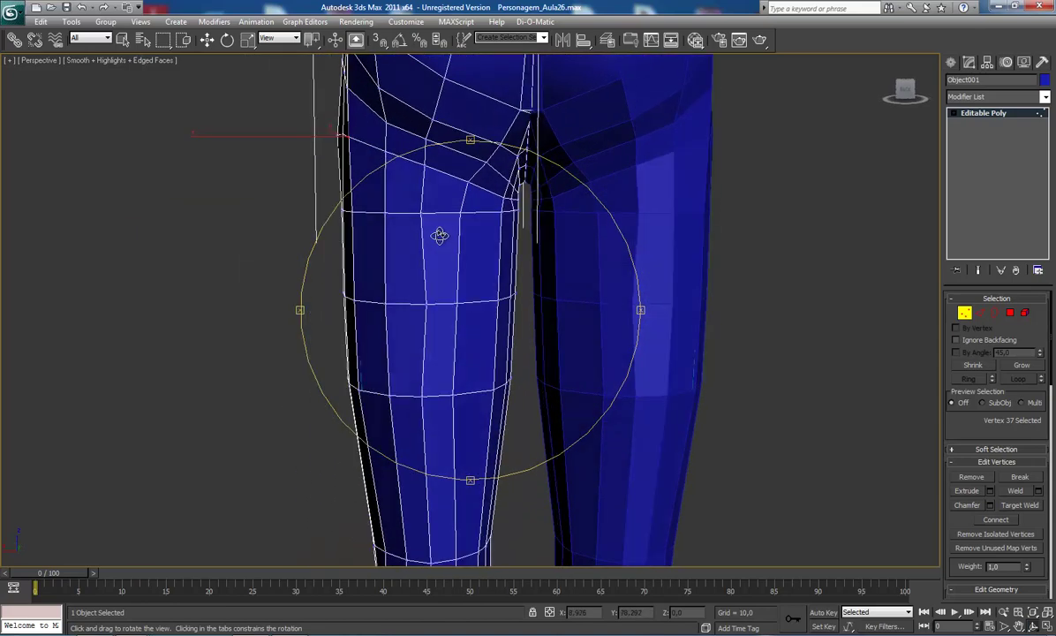
Set the viewport to Back view and zoom onto the crotch and upper thighs
key(r)
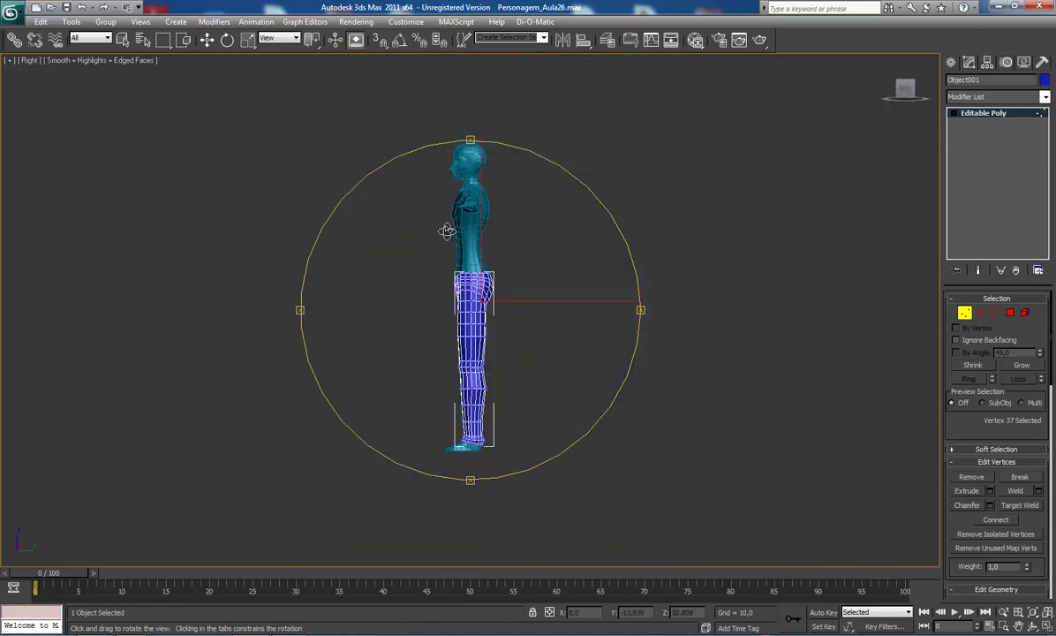
mouse_move(484, 325)
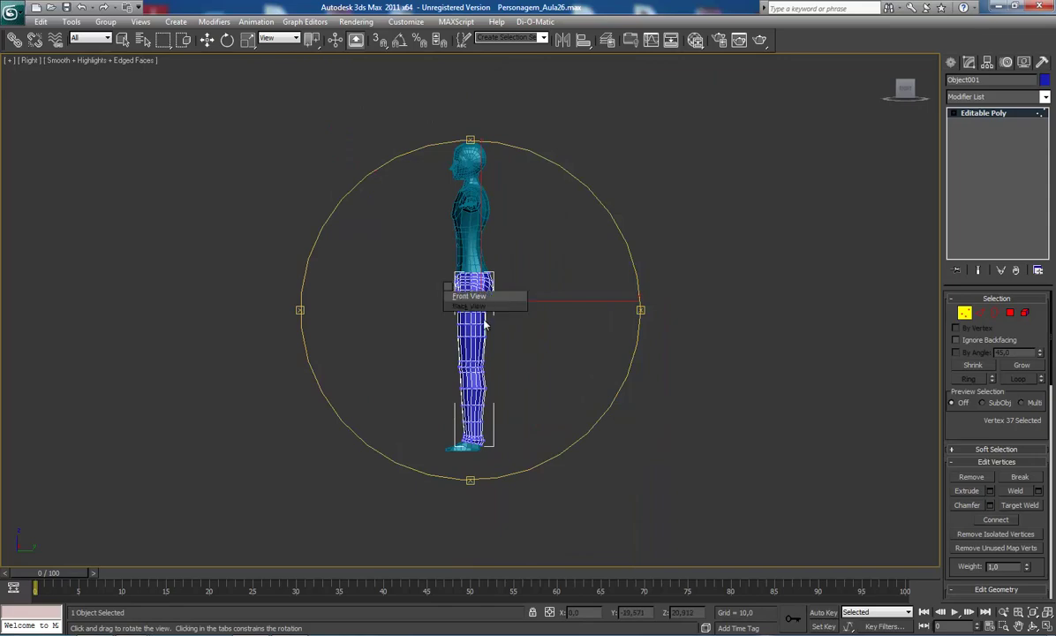
click(483, 309)
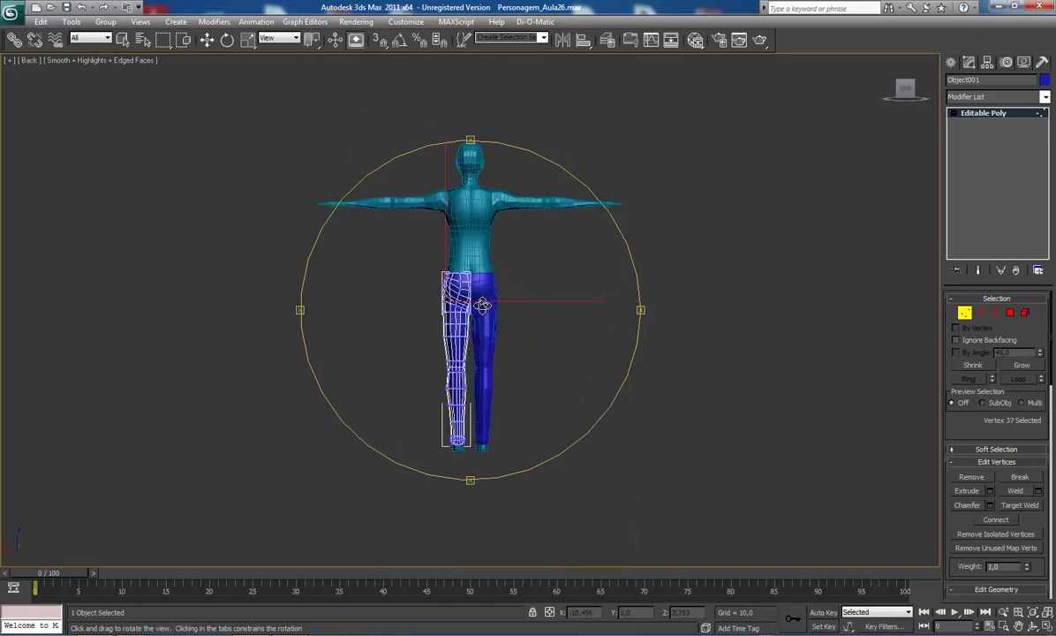
scroll(483, 309, up, 4)
scroll(497, 295, up, 5)
scroll(528, 280, up, 3)
scroll(527, 280, down, 5)
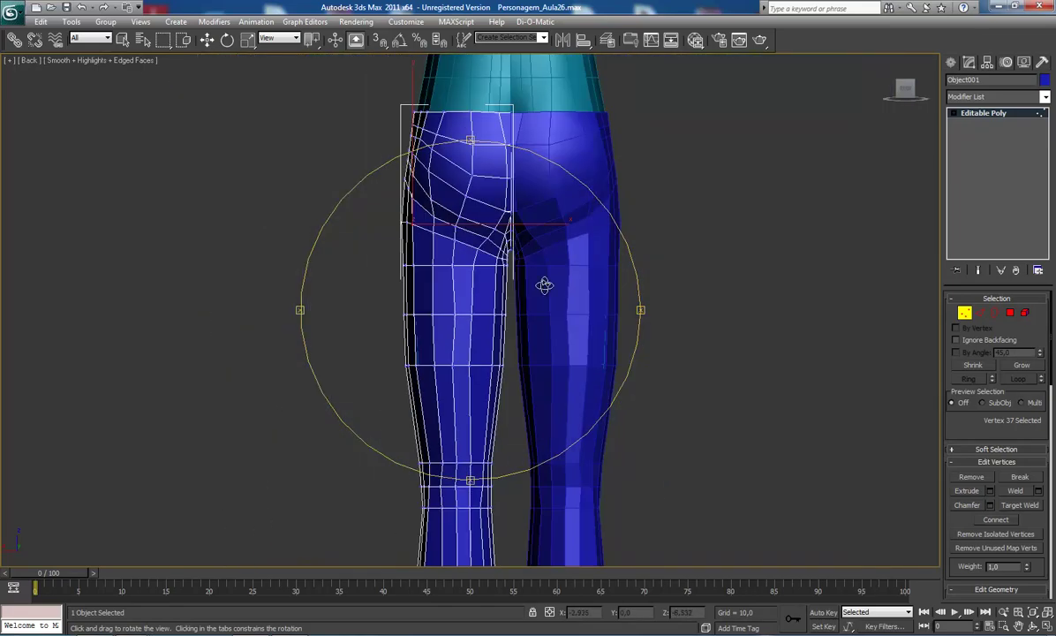
scroll(545, 283, up, 4)
Move the crotch vertices under the seat into place along X
right_click(512, 259)
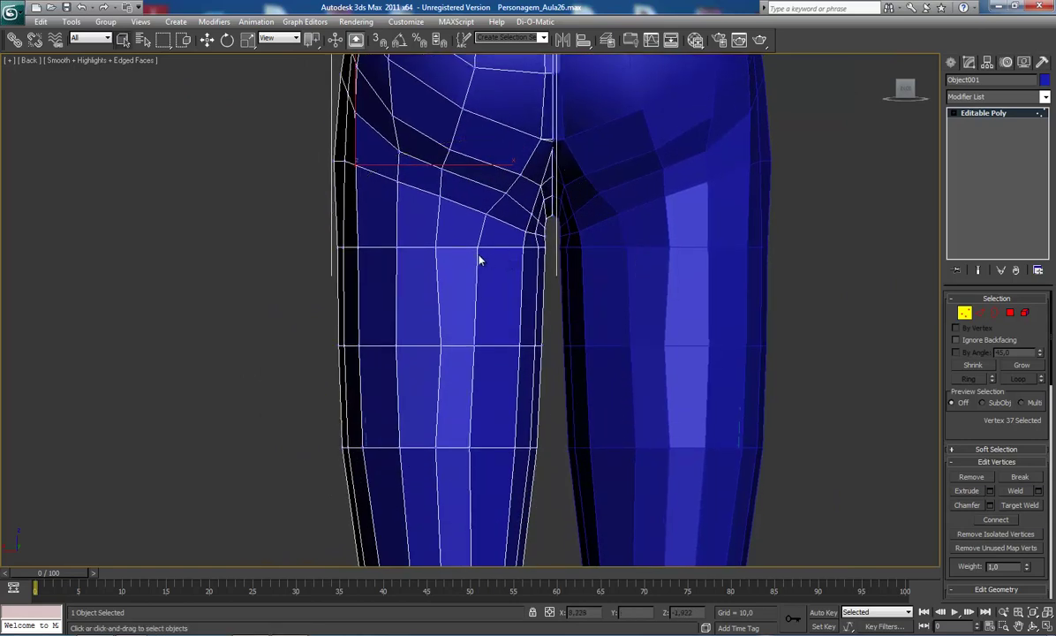
click(438, 346)
key(w)
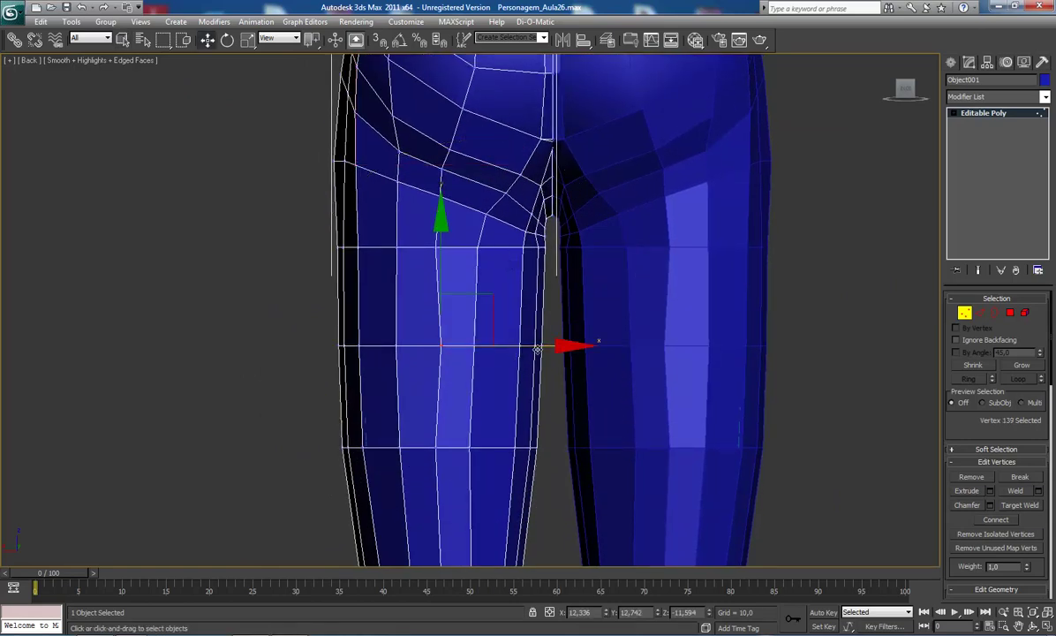
click(478, 249)
drag(575, 251, 487, 212)
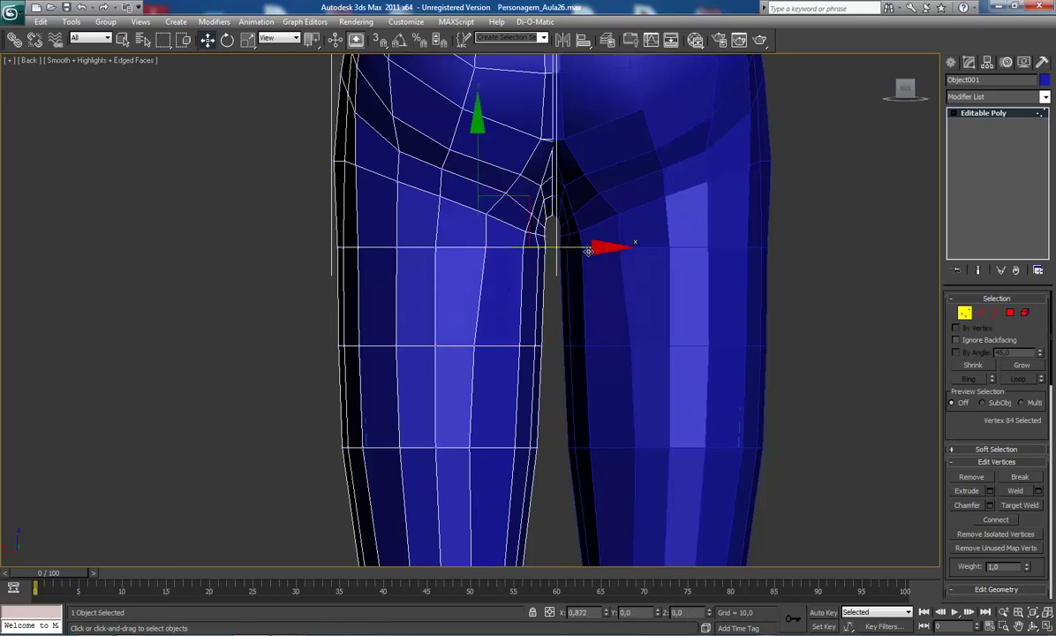
click(488, 213)
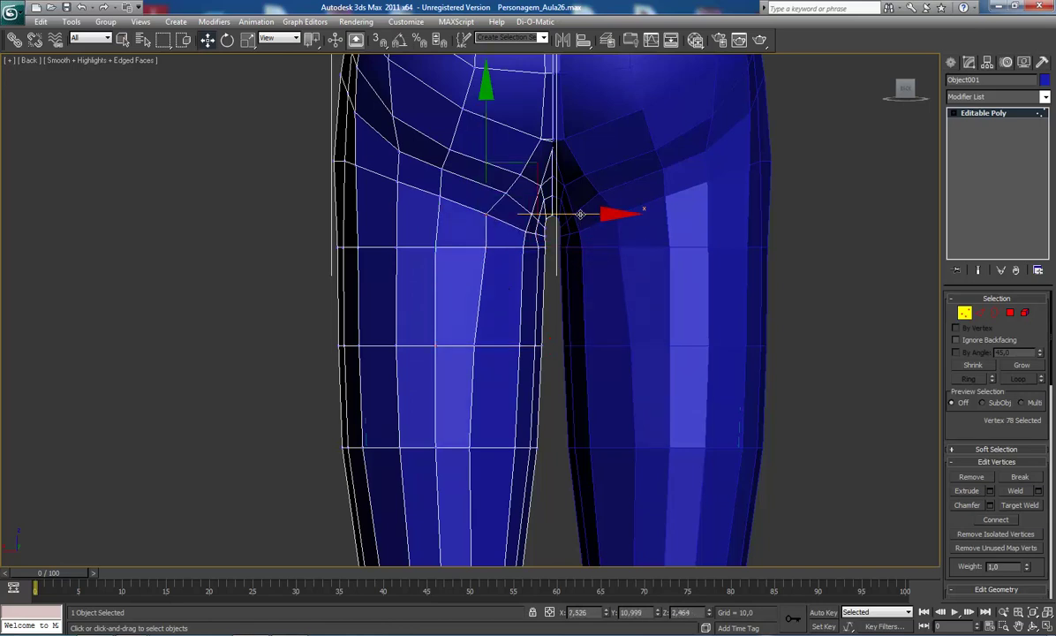
drag(592, 215, 601, 215)
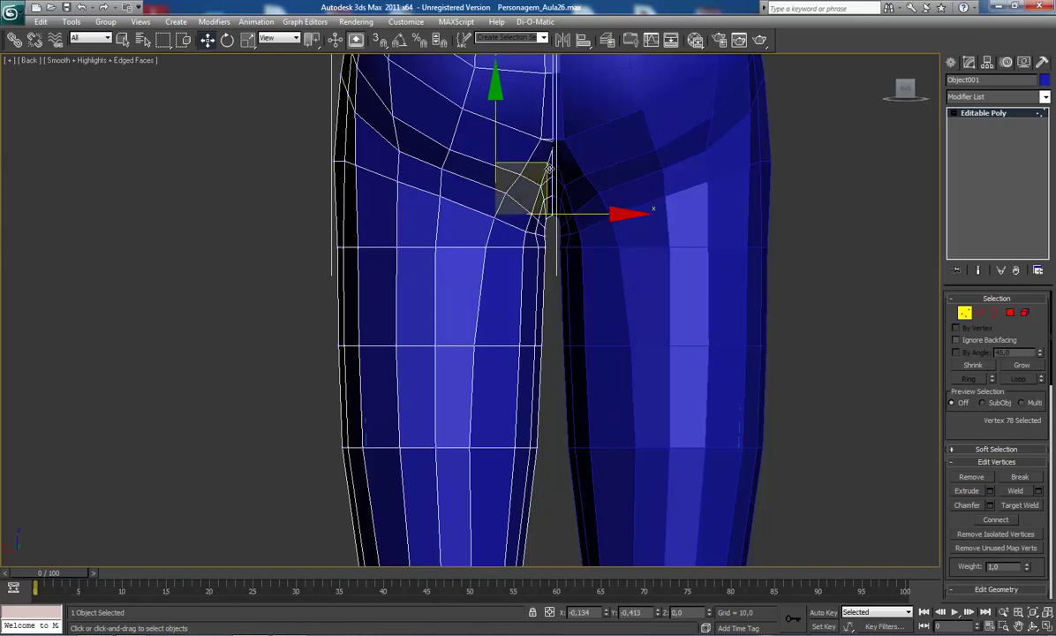
drag(446, 199, 439, 272)
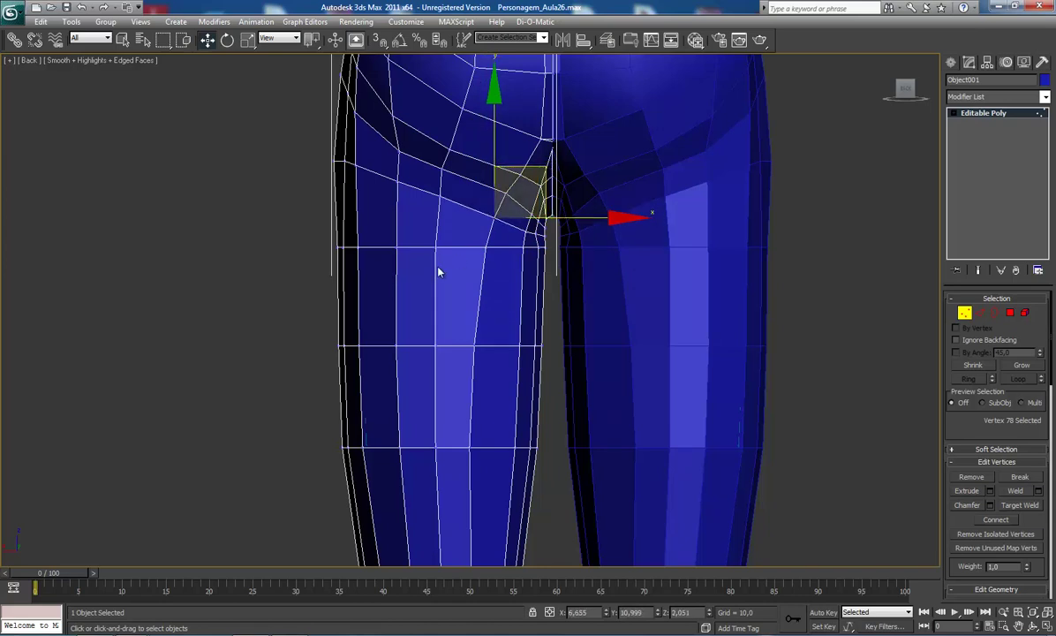
key(ctrl+d)
Shift the inner-thigh vertex above the knee slightly to the right
click(471, 346)
middle_drag(475, 356, 444, 292)
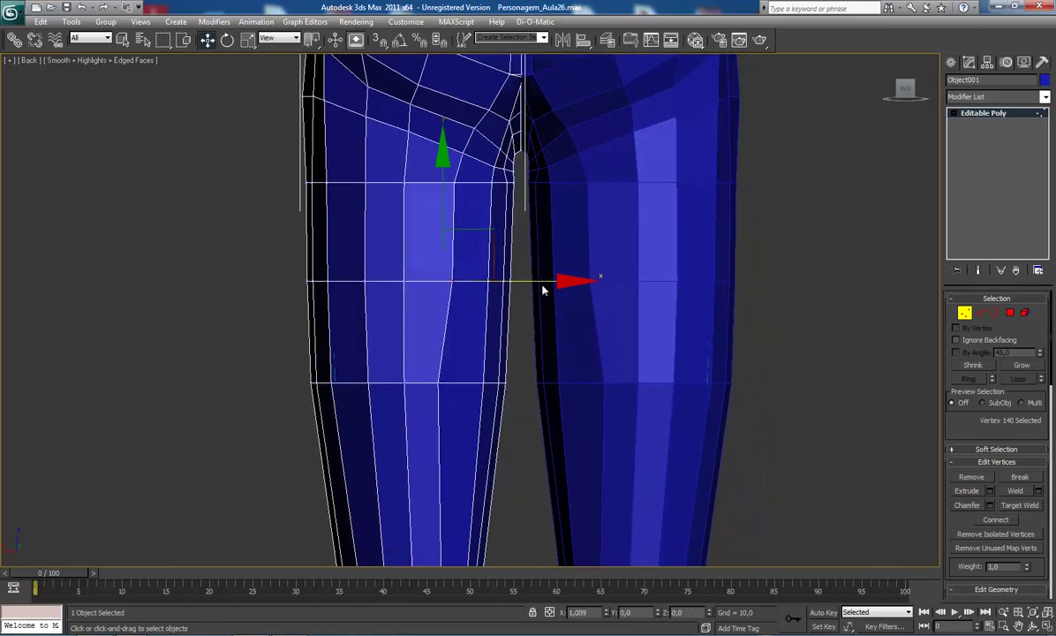
middle_drag(440, 379, 436, 321)
click(430, 310)
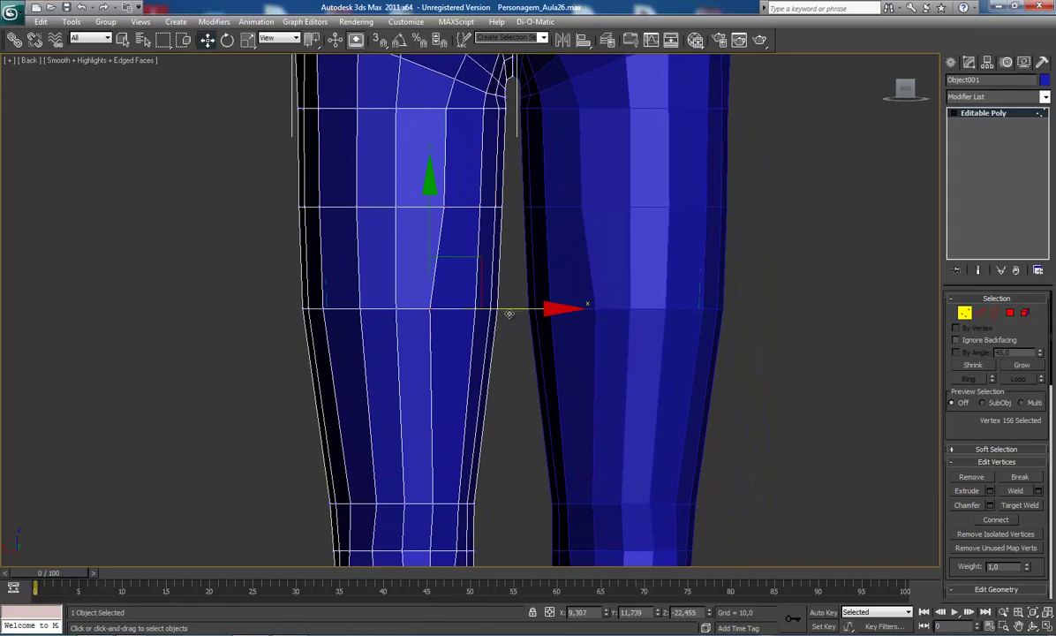
drag(524, 312, 535, 312)
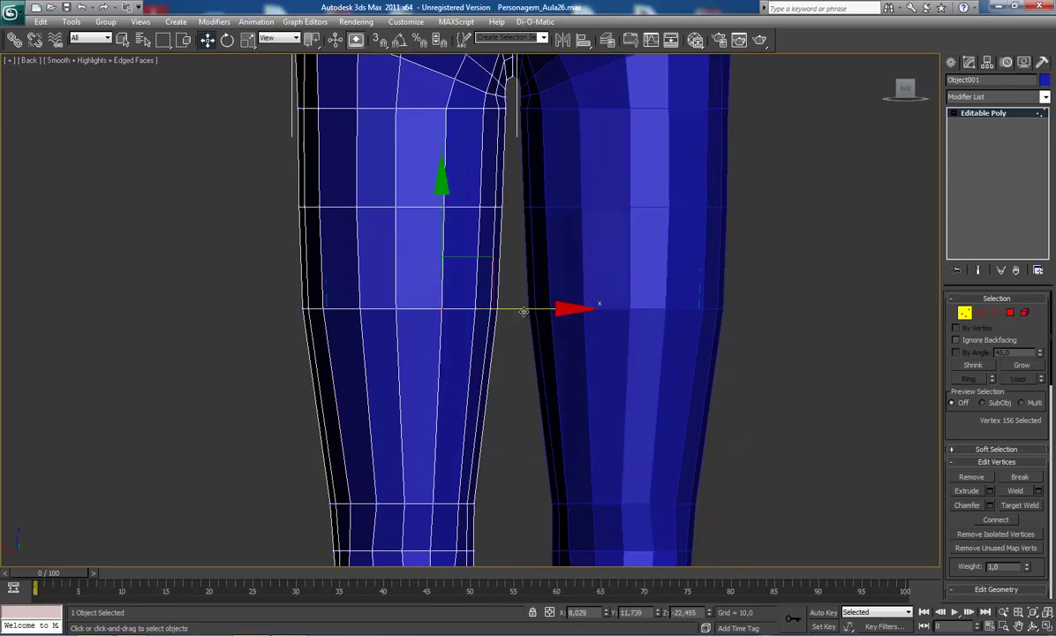
middle_drag(474, 325, 469, 236)
middle_drag(433, 407, 427, 328)
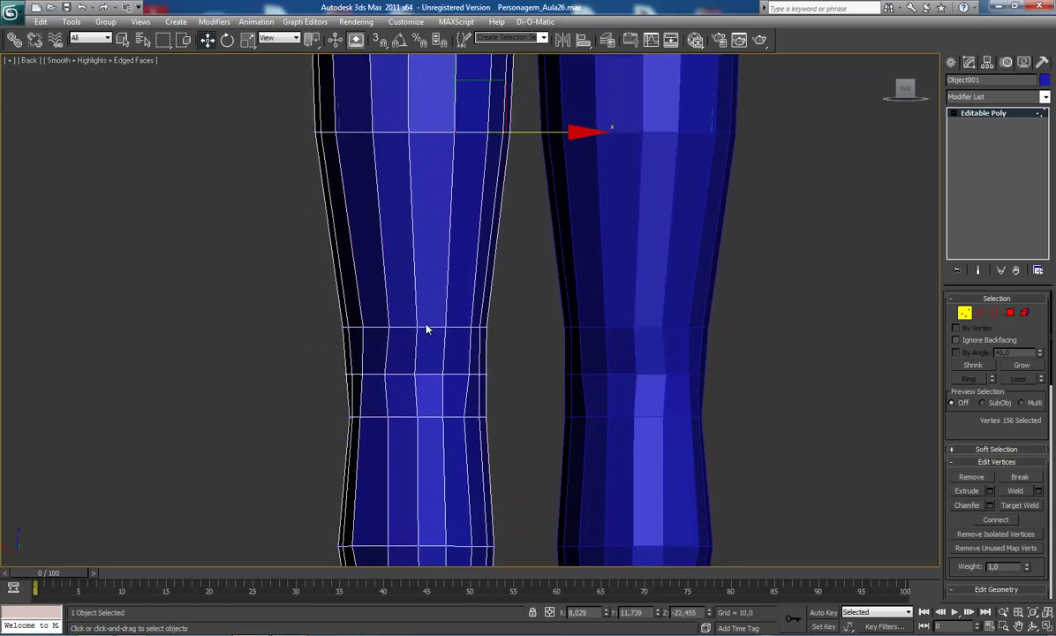
Move several knee vertices sideways to pinch the knee inward
click(460, 416)
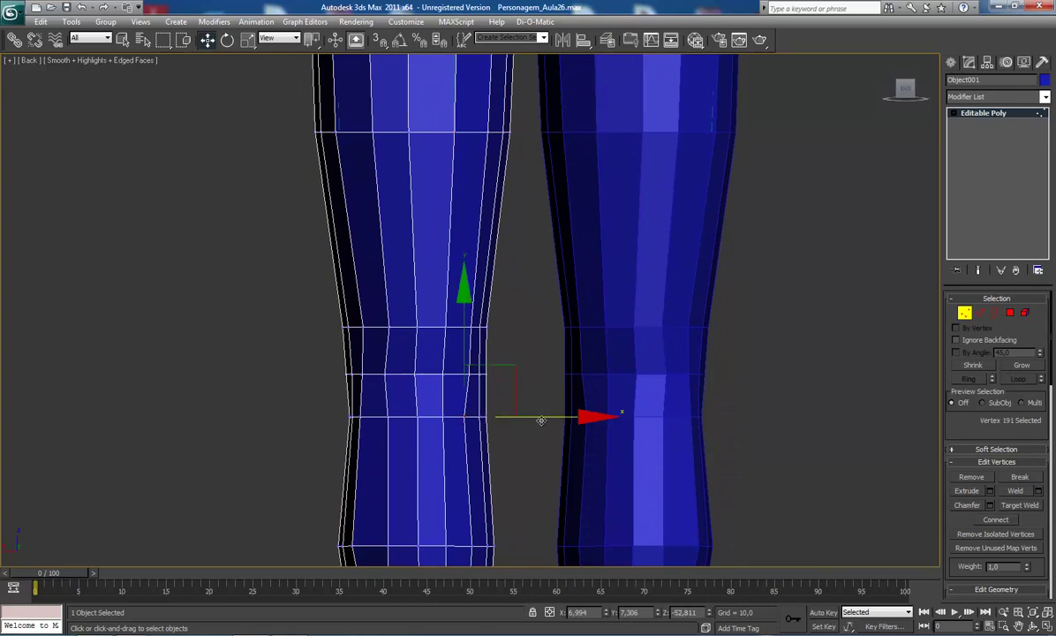
drag(539, 418, 550, 420)
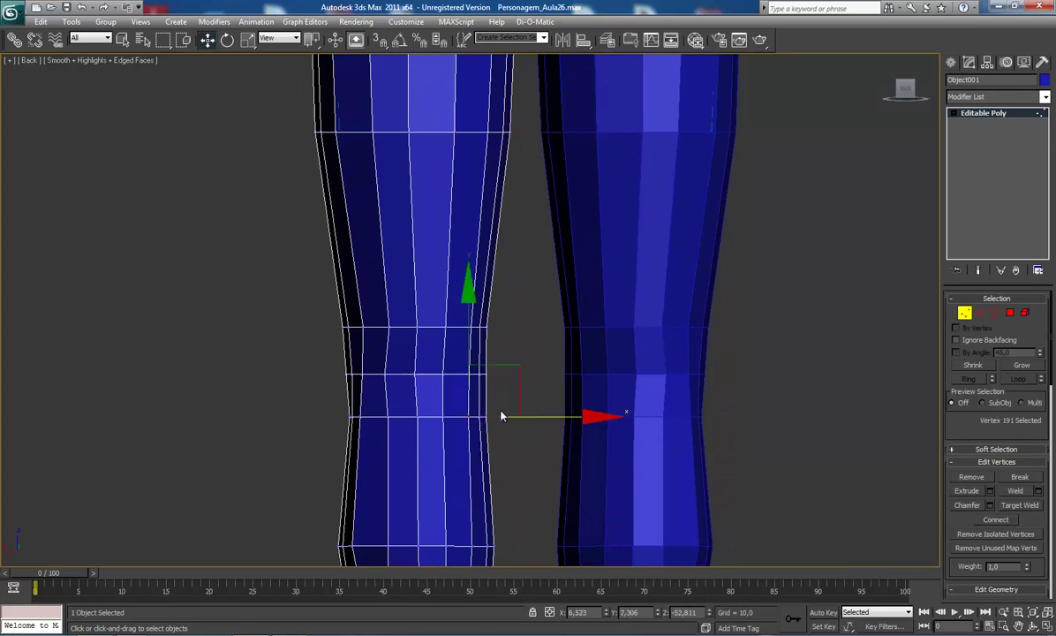
click(386, 375)
drag(446, 375, 485, 376)
click(416, 375)
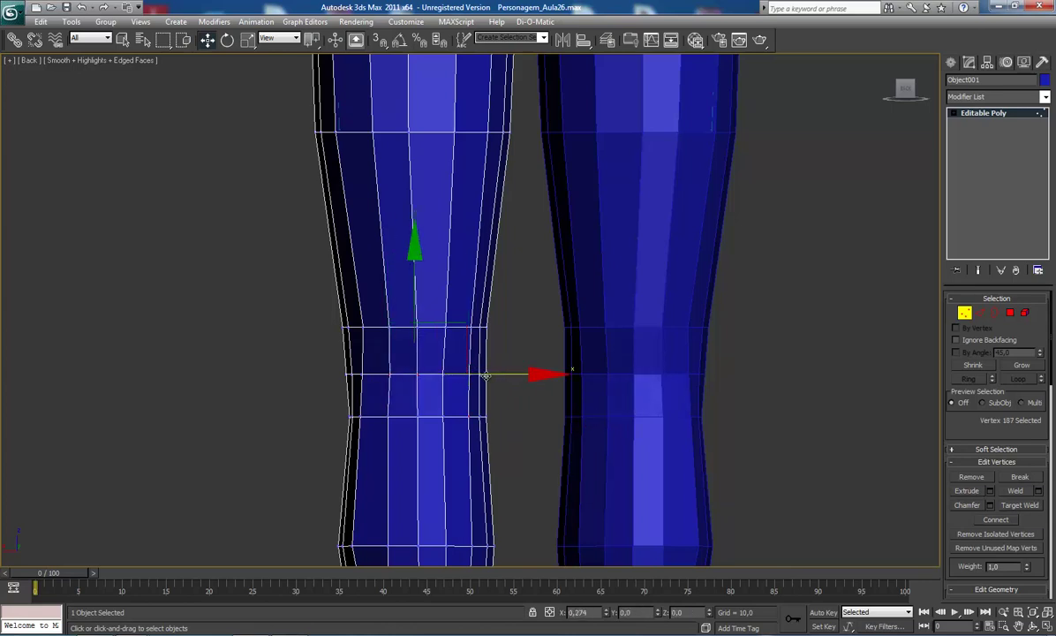
click(388, 416)
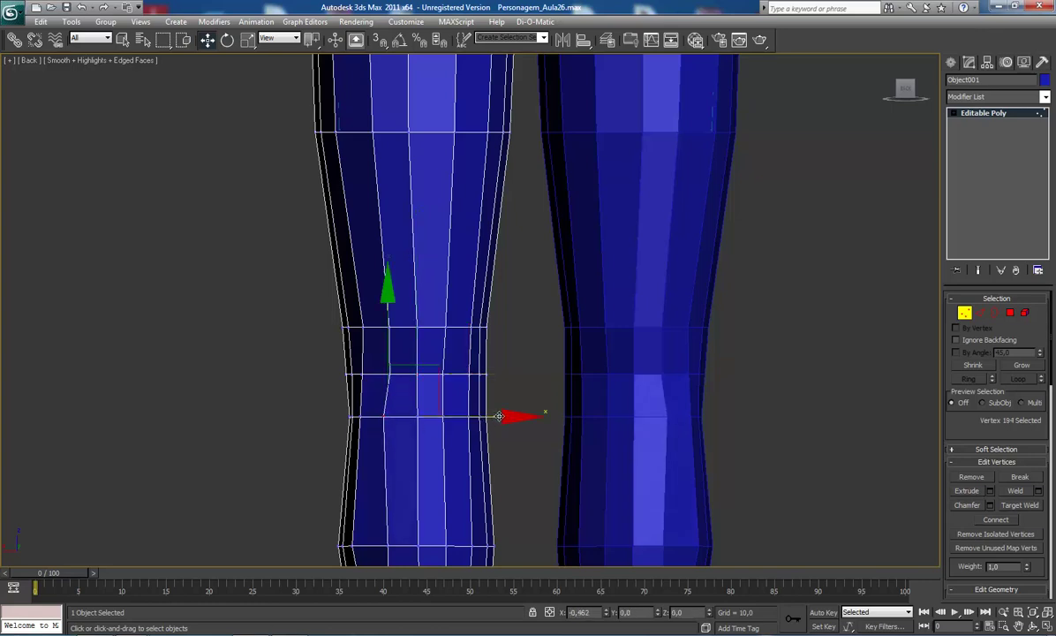
drag(500, 416, 496, 416)
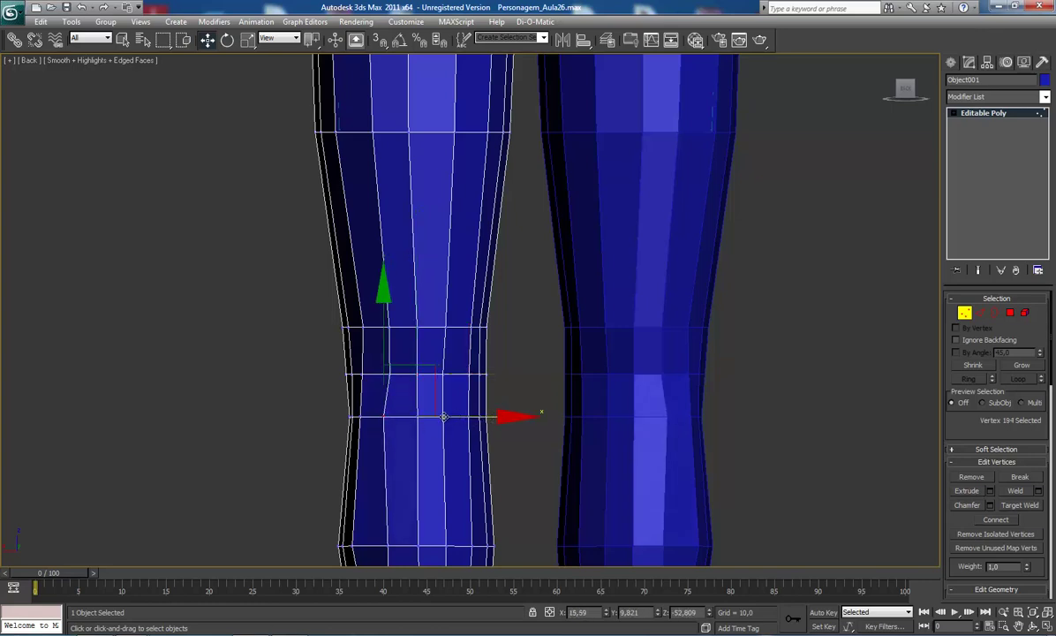
click(444, 416)
drag(529, 416, 542, 419)
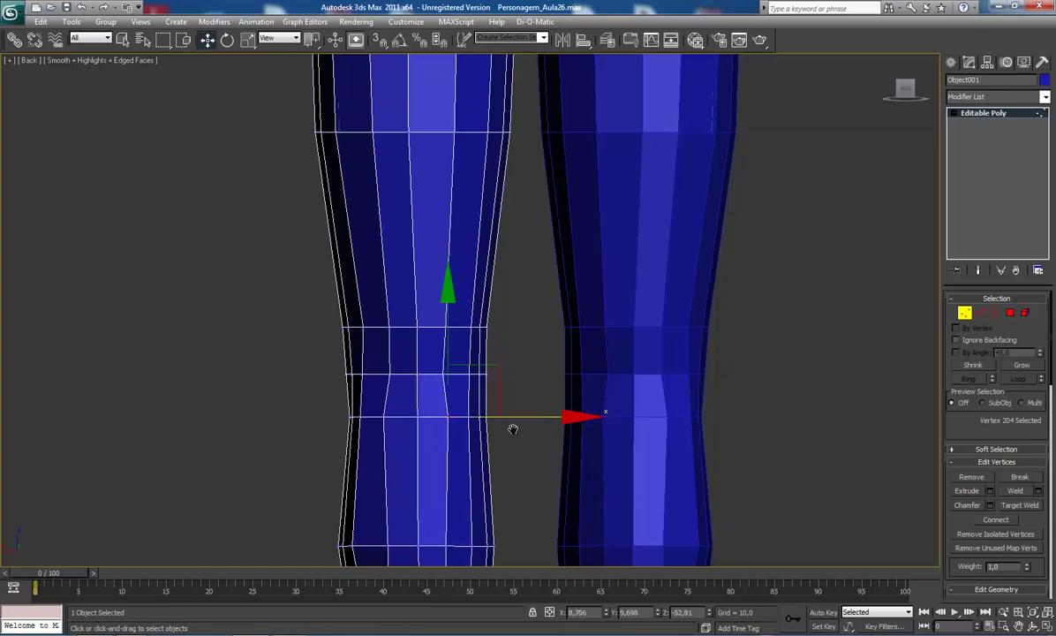
middle_drag(513, 427, 468, 391)
Nudge the lower knee ring vertices sideways along X to tighten the knee outline
click(375, 386)
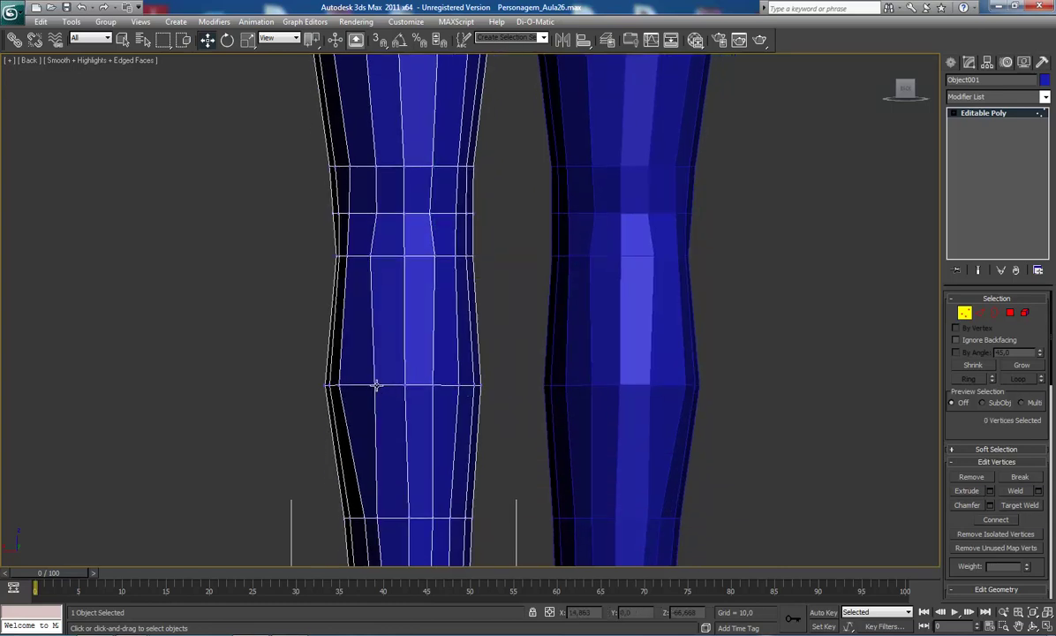
click(378, 390)
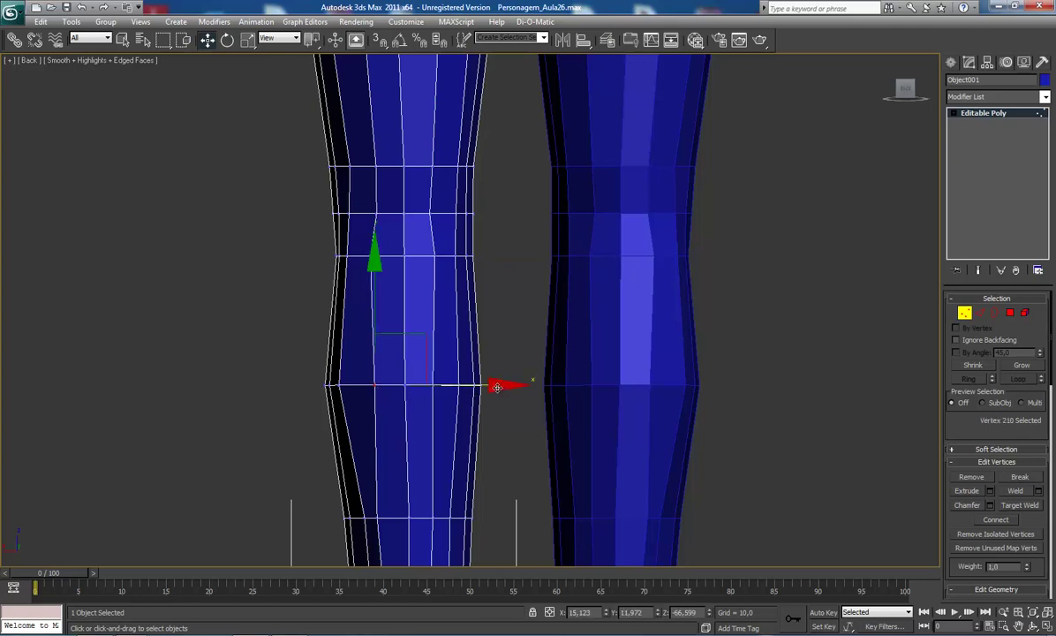
drag(497, 387, 486, 388)
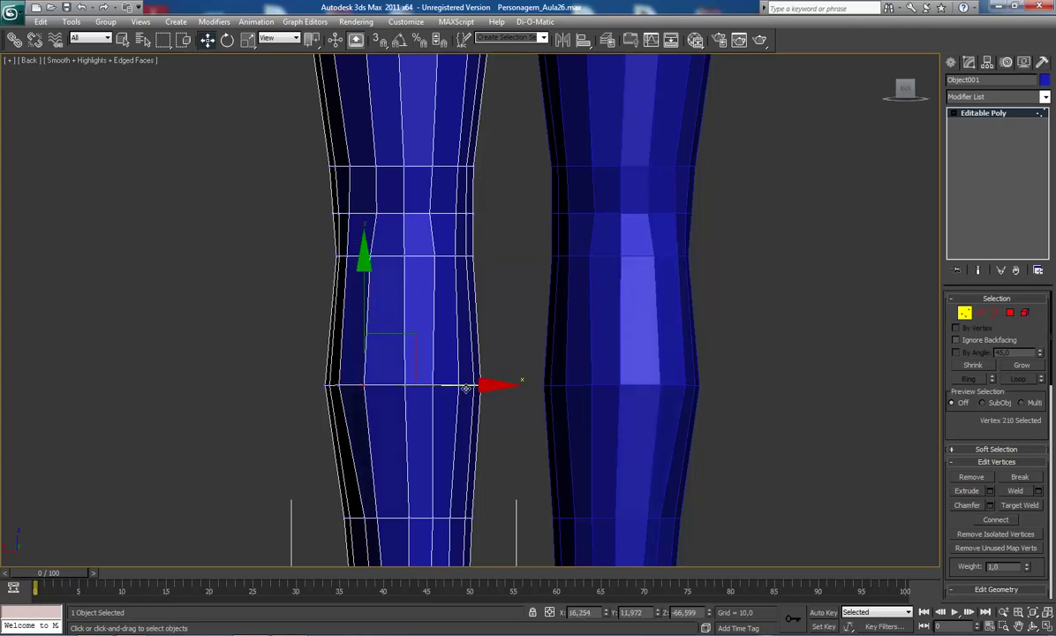
click(434, 386)
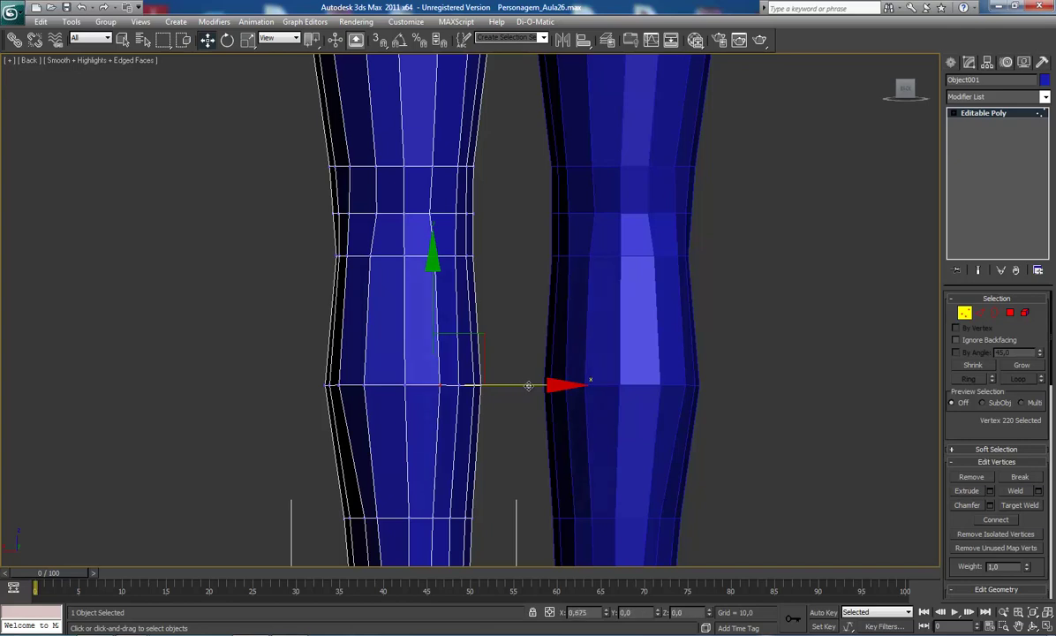
click(462, 386)
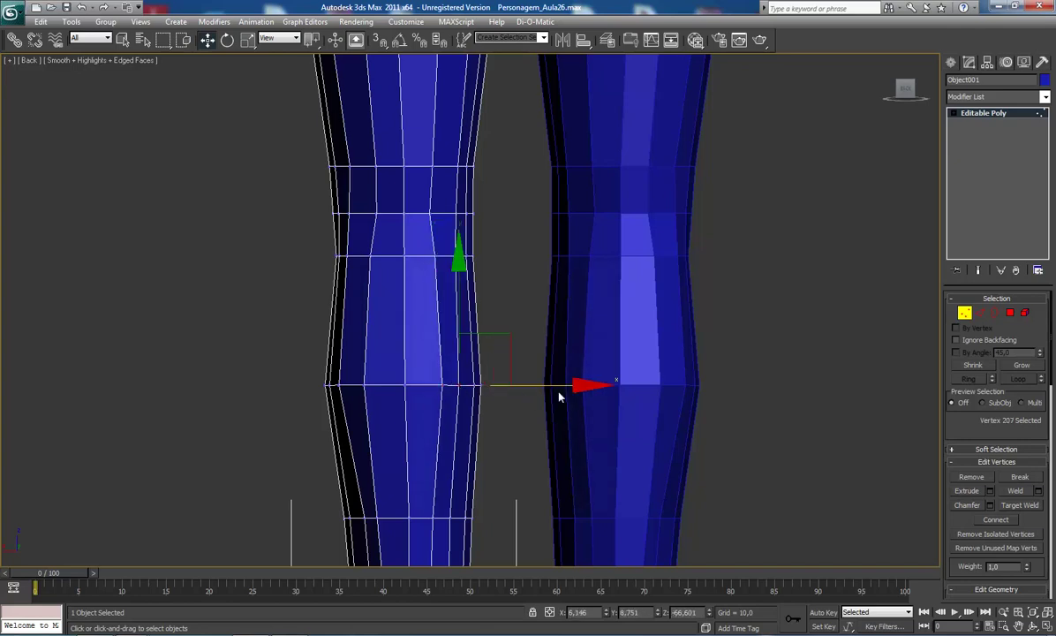
drag(560, 387, 565, 387)
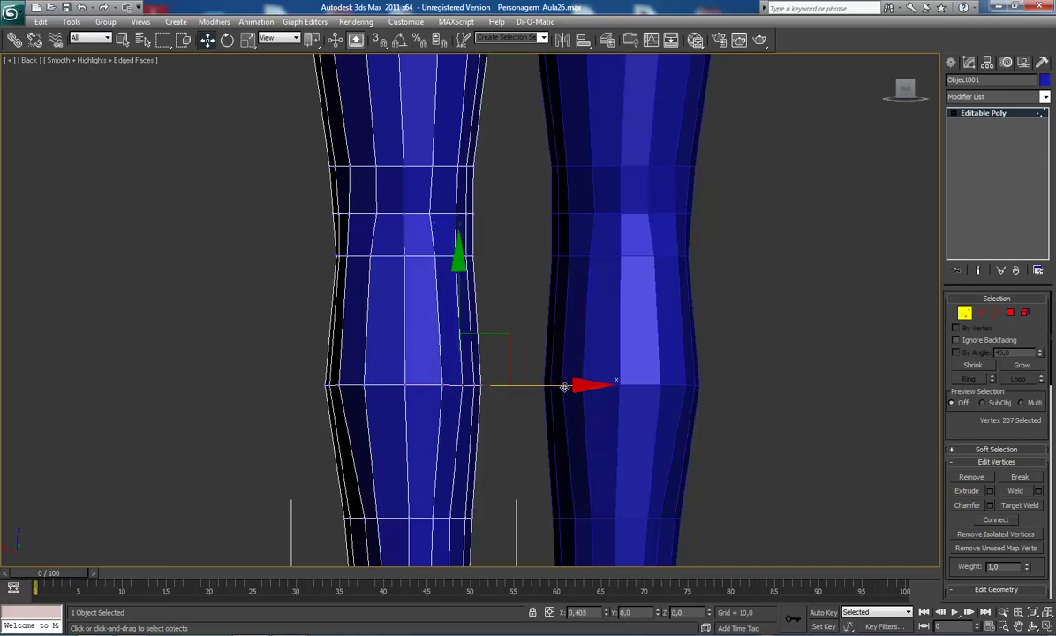
click(442, 386)
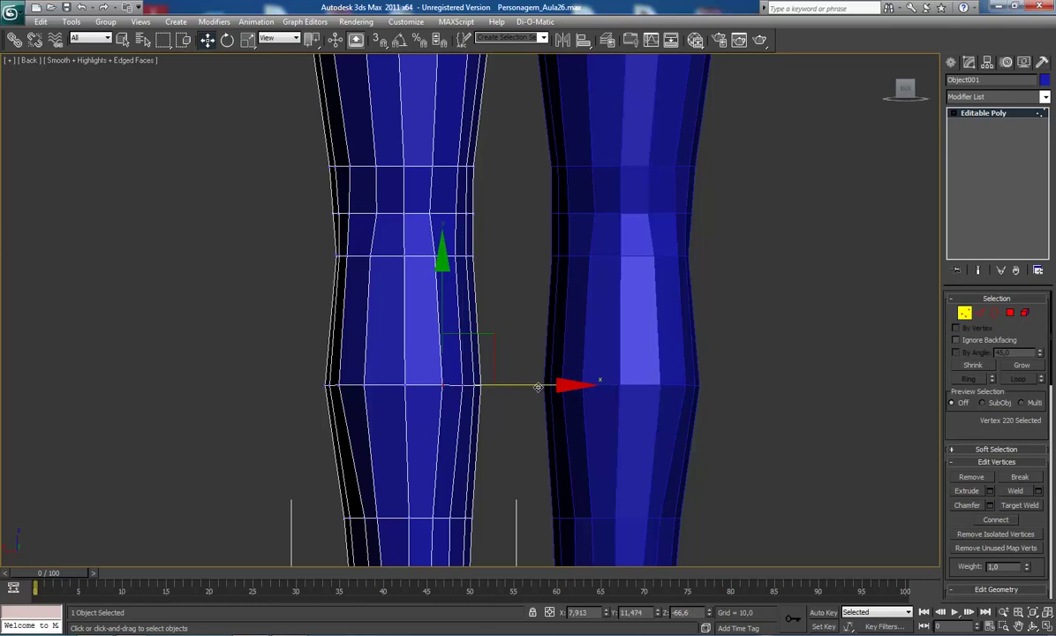
drag(538, 387, 539, 387)
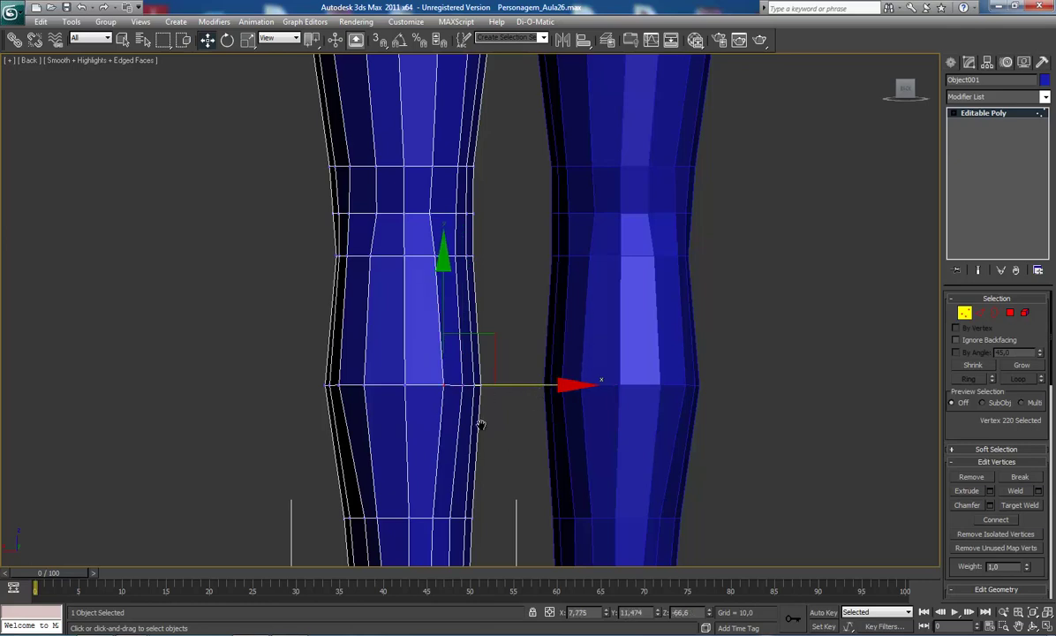
middle_drag(479, 424, 452, 317)
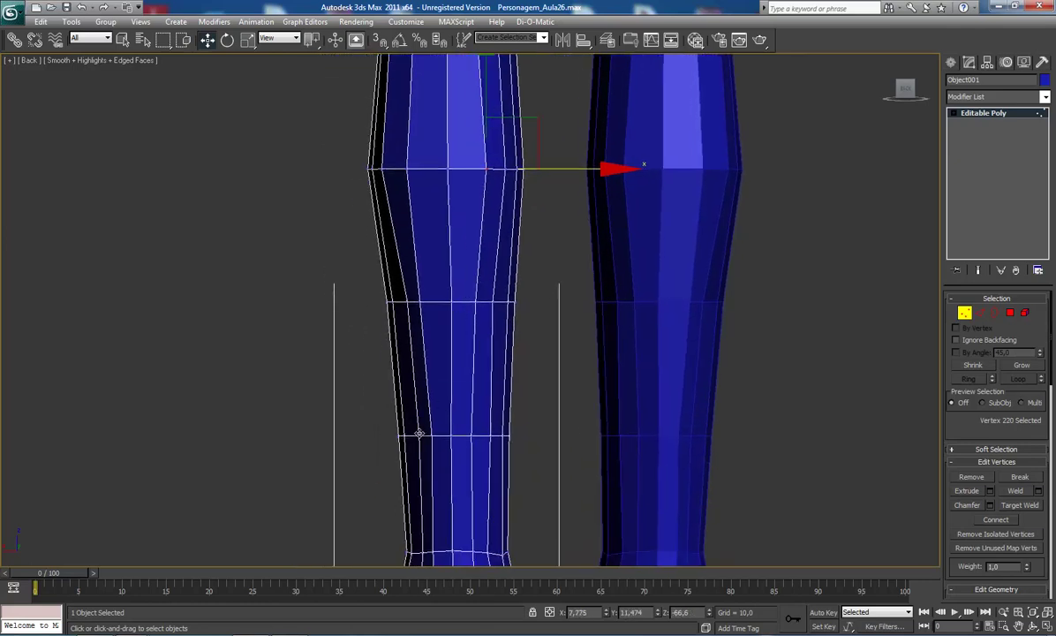
Adjust outline vertices on the upper and lower calf rings along X
click(419, 432)
drag(536, 437, 535, 437)
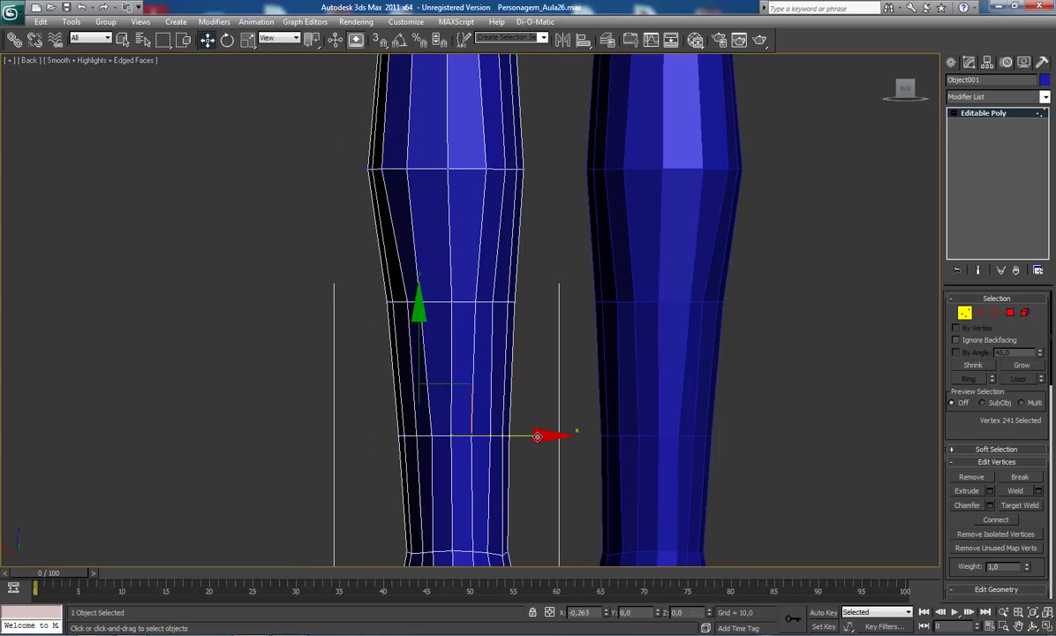
click(425, 308)
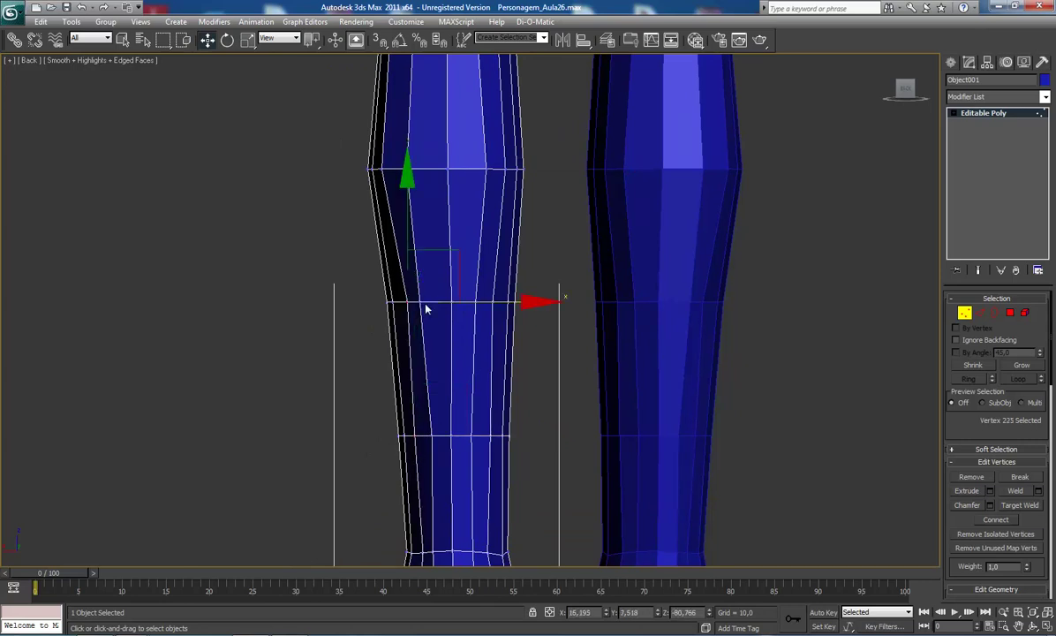
drag(523, 304, 513, 307)
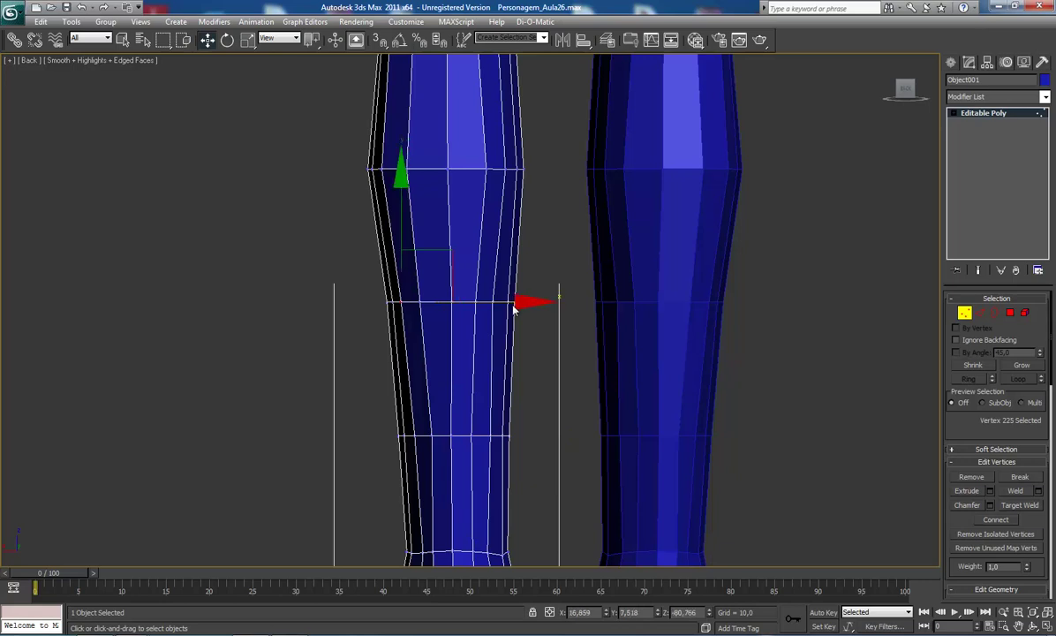
click(433, 435)
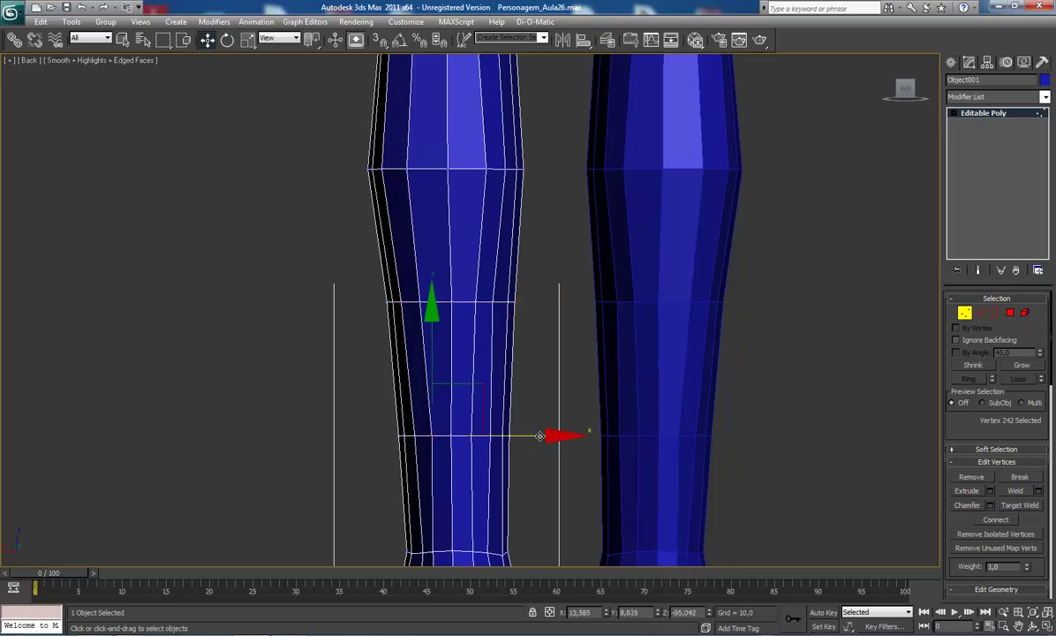
drag(540, 435, 533, 435)
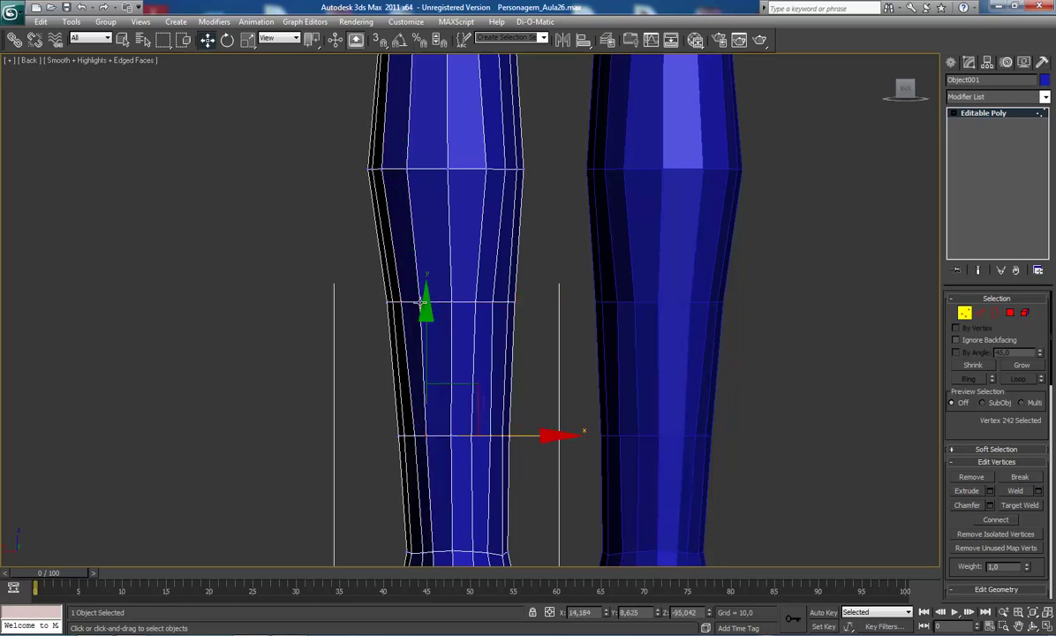
click(422, 303)
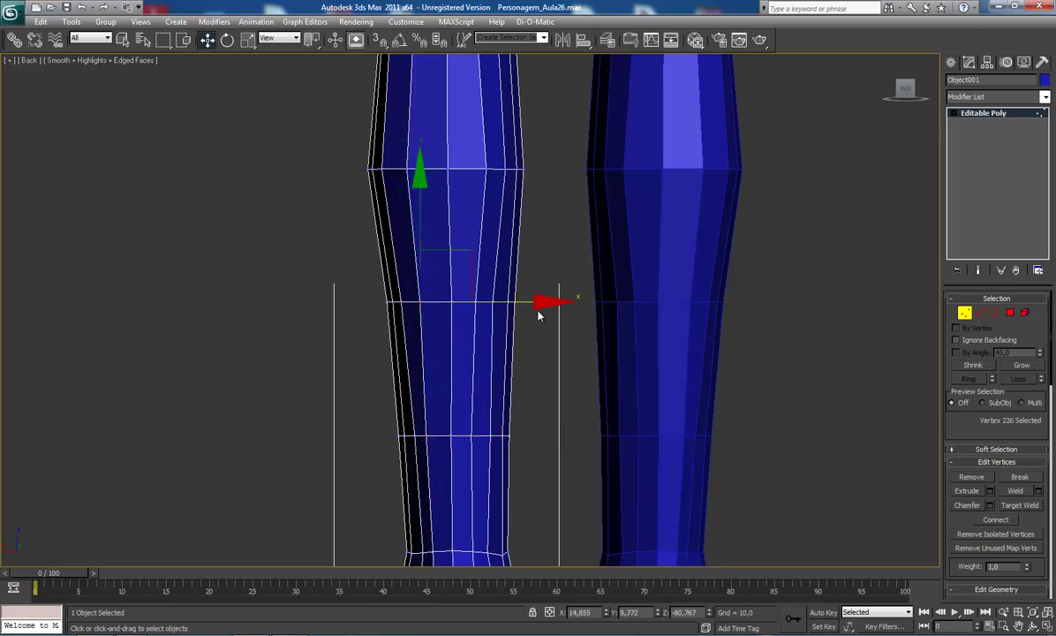
click(492, 302)
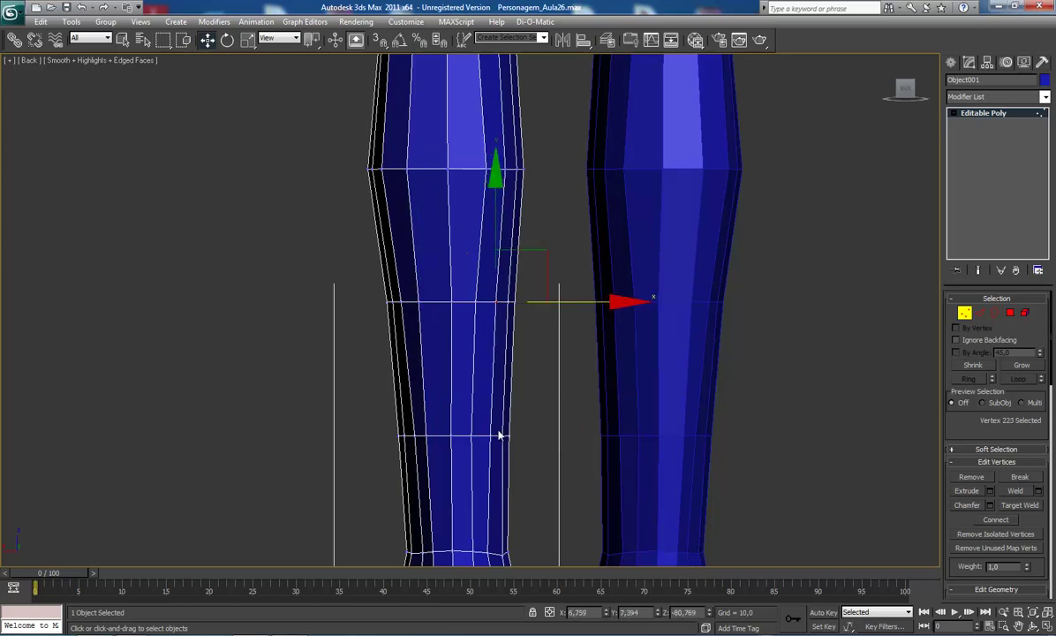
Nudge the vertices near the ankle sideways to taper the leg toward the cuff
click(489, 434)
middle_drag(582, 448, 562, 363)
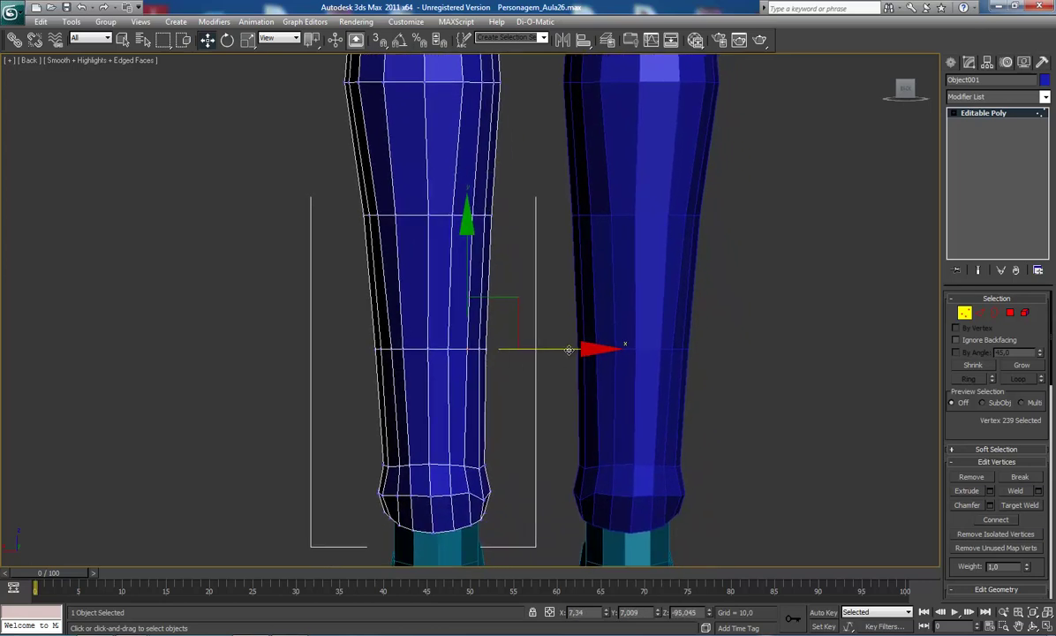
drag(568, 350, 569, 350)
middle_drag(495, 330, 520, 377)
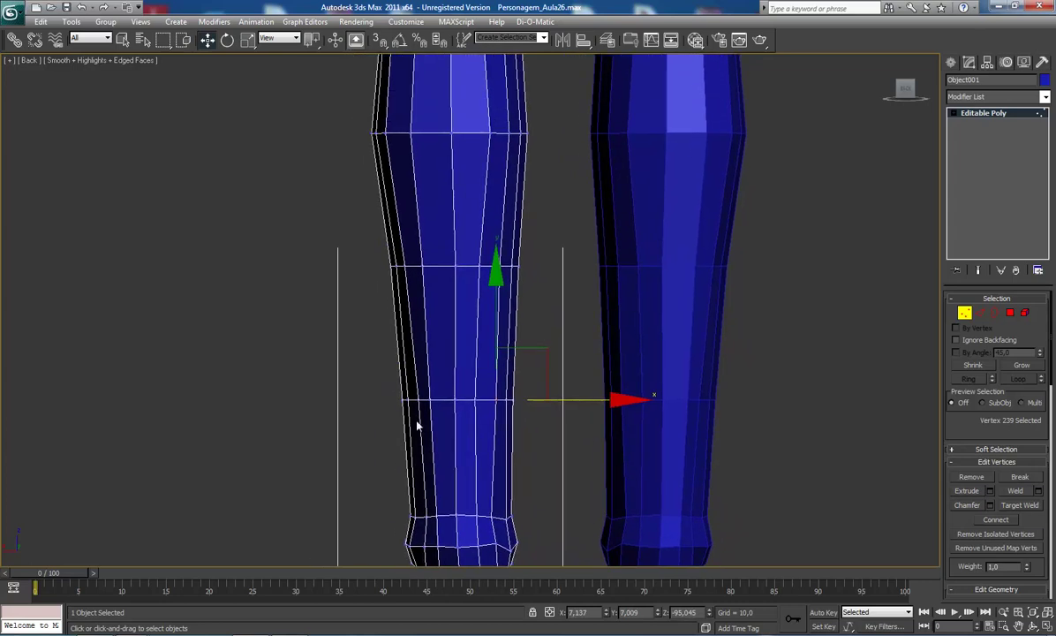
click(502, 400)
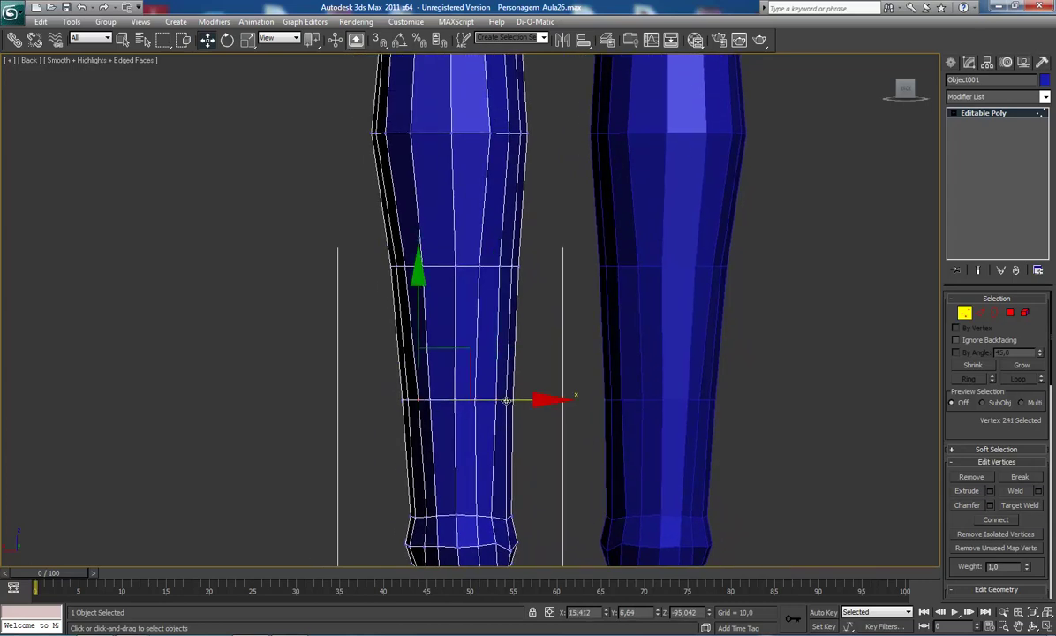
drag(506, 400, 477, 401)
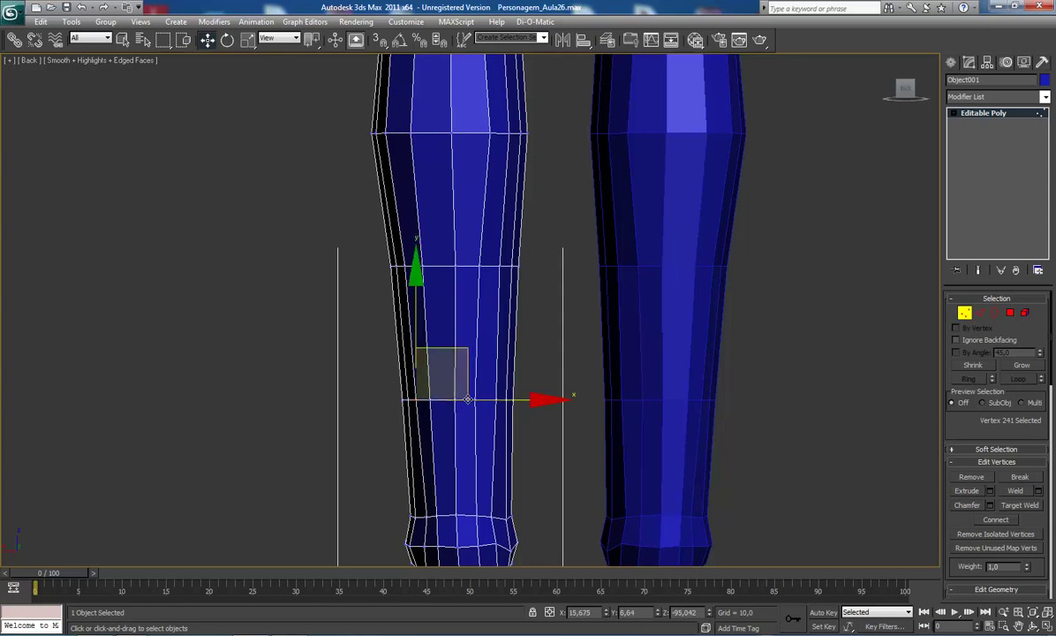
click(479, 400)
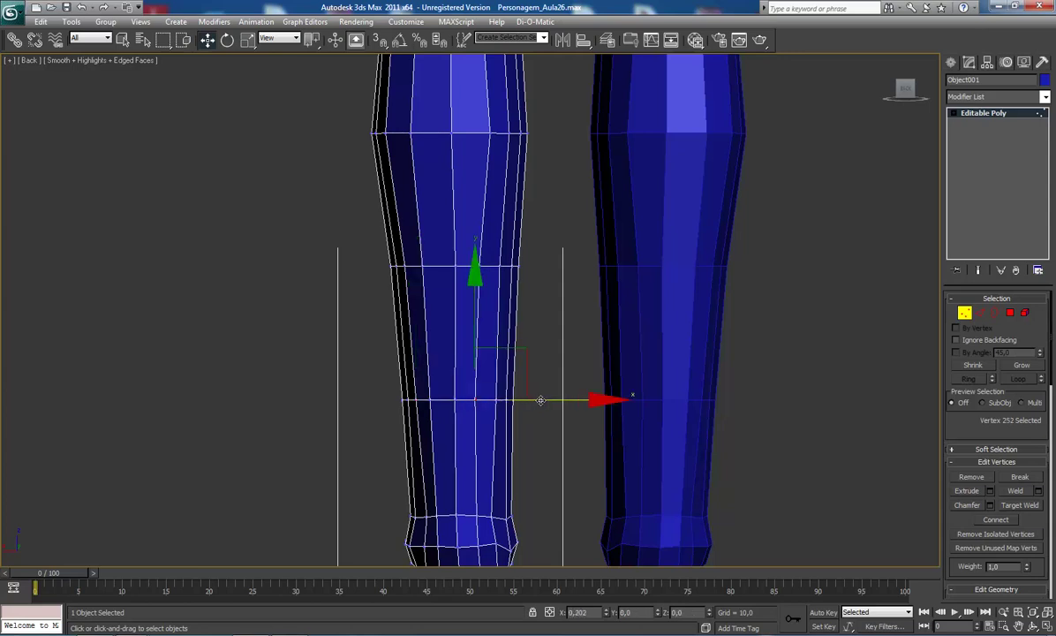
click(479, 265)
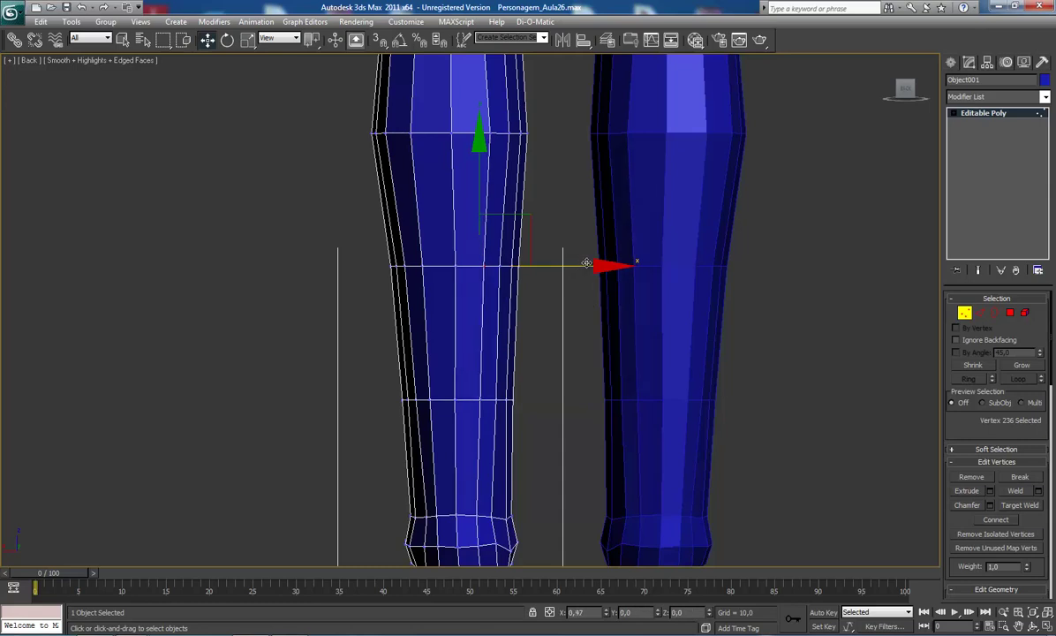
Zoom in on the knee and nudge one knee-edge vertex along X
scroll(519, 415, down, 3)
scroll(519, 415, up, 2)
scroll(516, 430, up, 2)
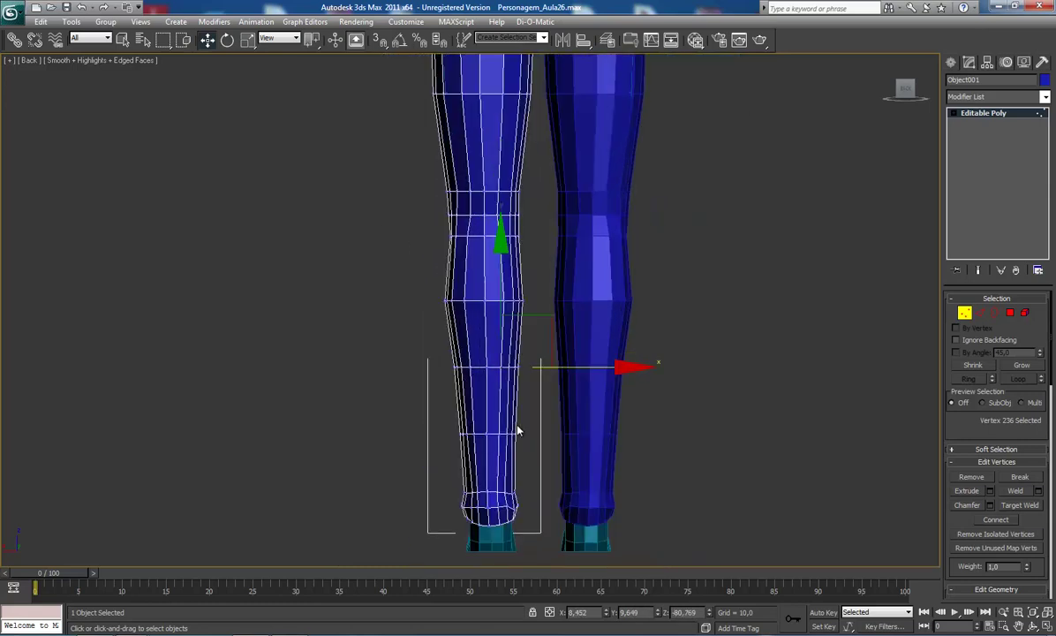
scroll(516, 431, up, 2)
scroll(487, 287, up, 1)
middle_drag(487, 287, 497, 354)
scroll(497, 354, up, 1)
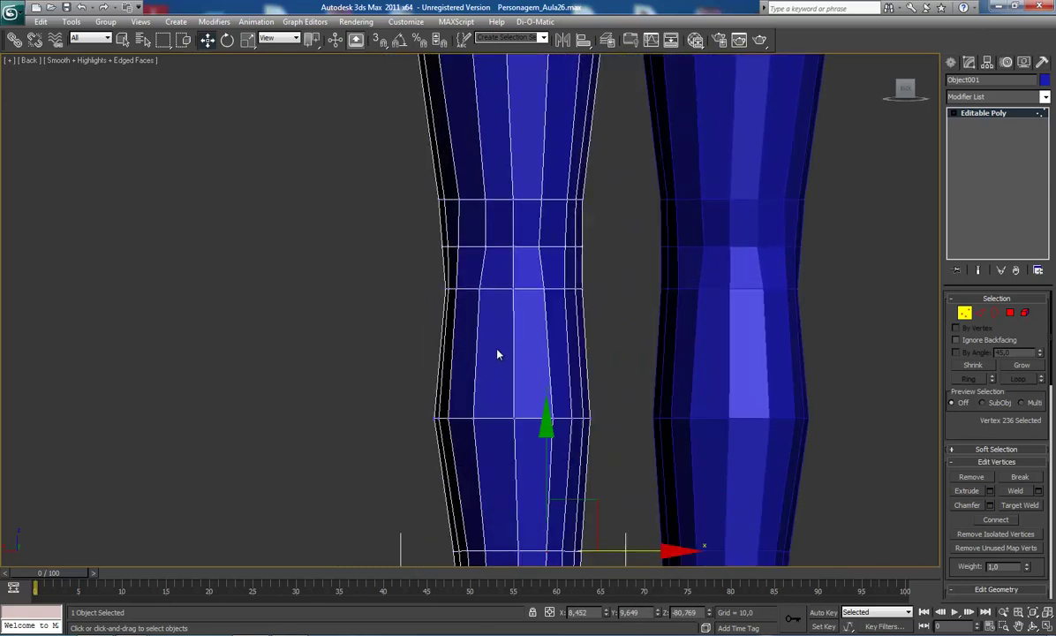
click(485, 202)
drag(581, 199, 618, 200)
Shift the three right-edge knee vertices slightly inward
click(584, 202)
click(584, 247)
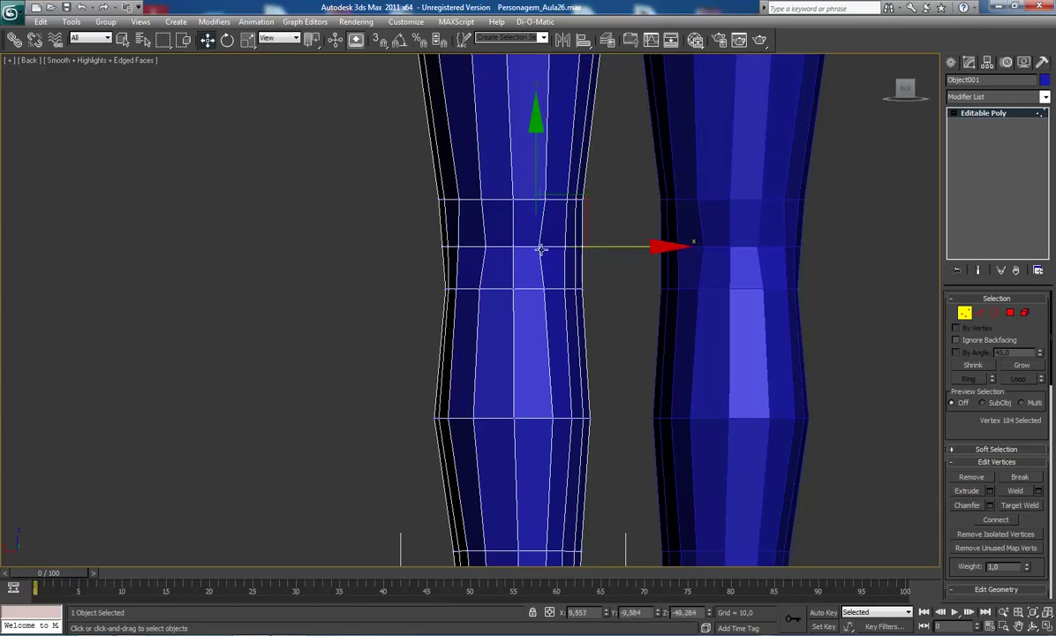
click(580, 256)
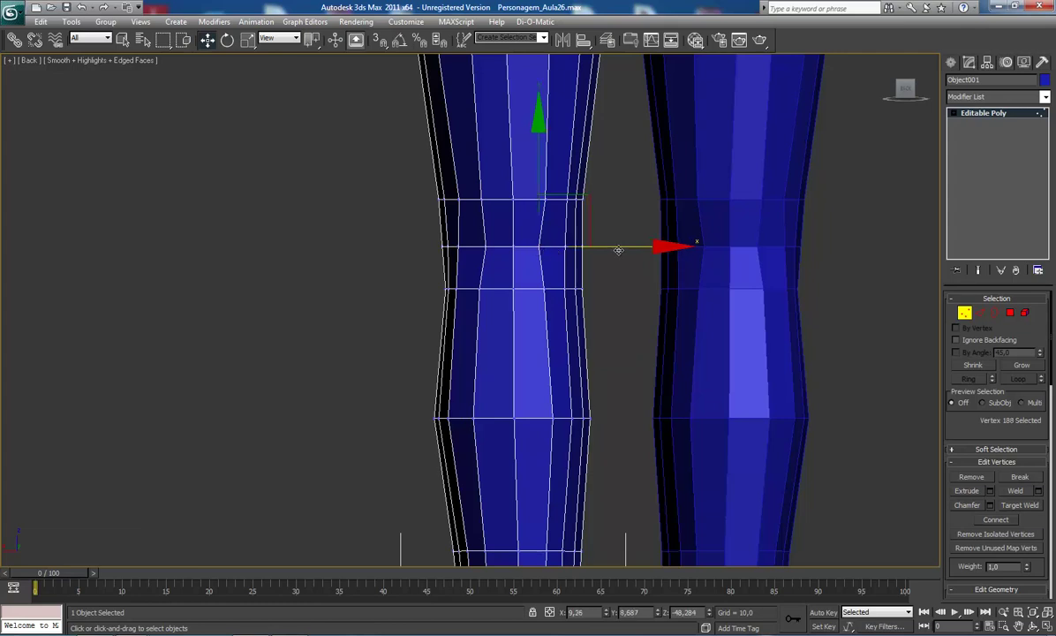
drag(618, 251, 622, 248)
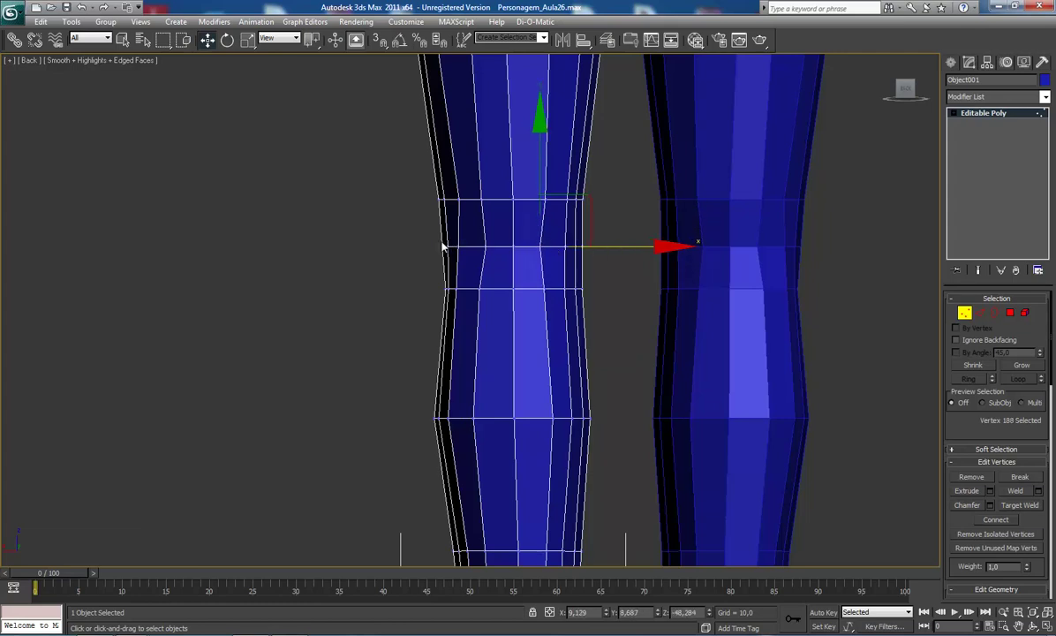
drag(439, 258, 441, 260)
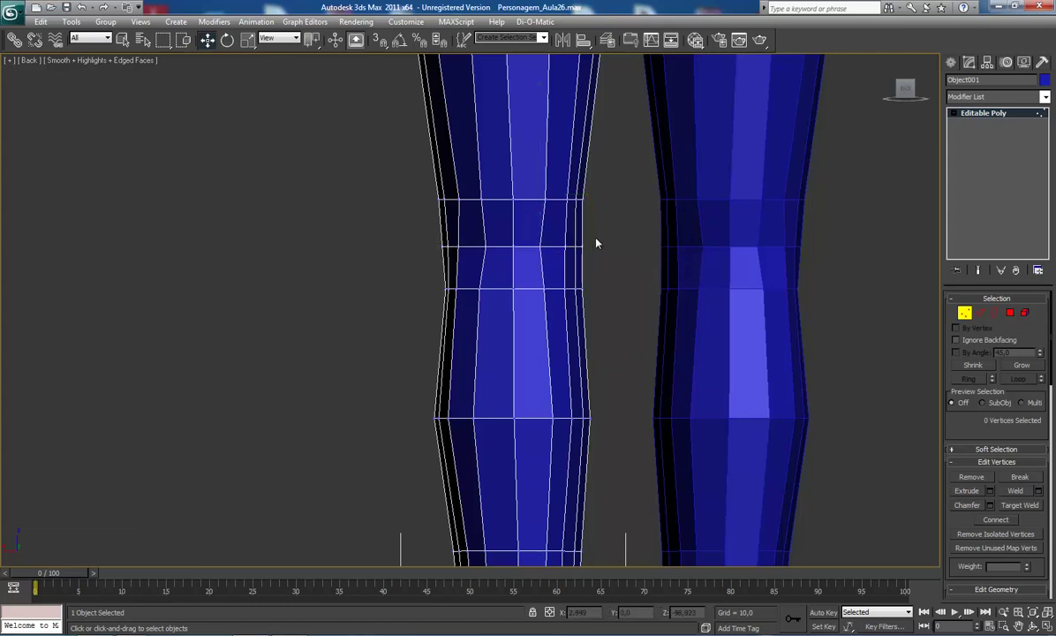
drag(596, 236, 572, 264)
drag(643, 248, 642, 246)
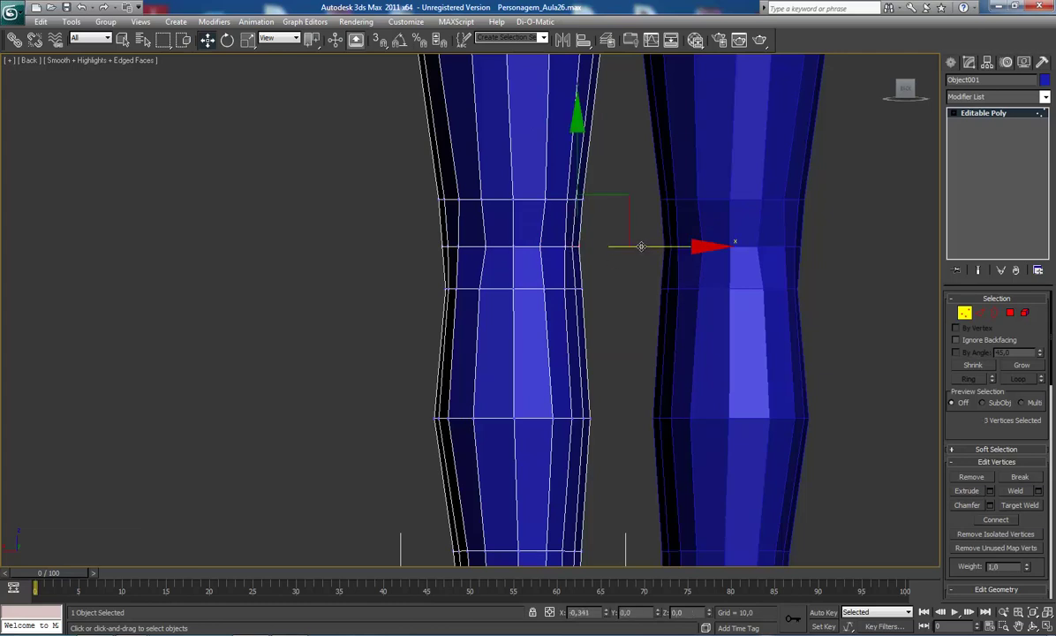
Shift the five left-edge knee vertices slightly to the right
click(564, 246)
drag(605, 248, 602, 249)
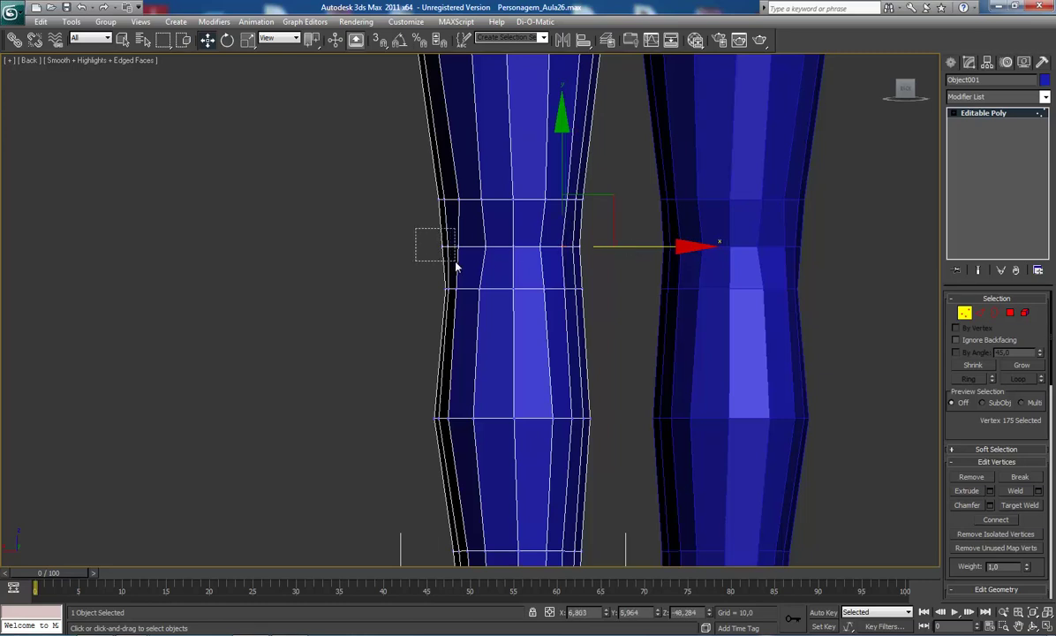
drag(451, 264, 453, 265)
drag(541, 250, 543, 254)
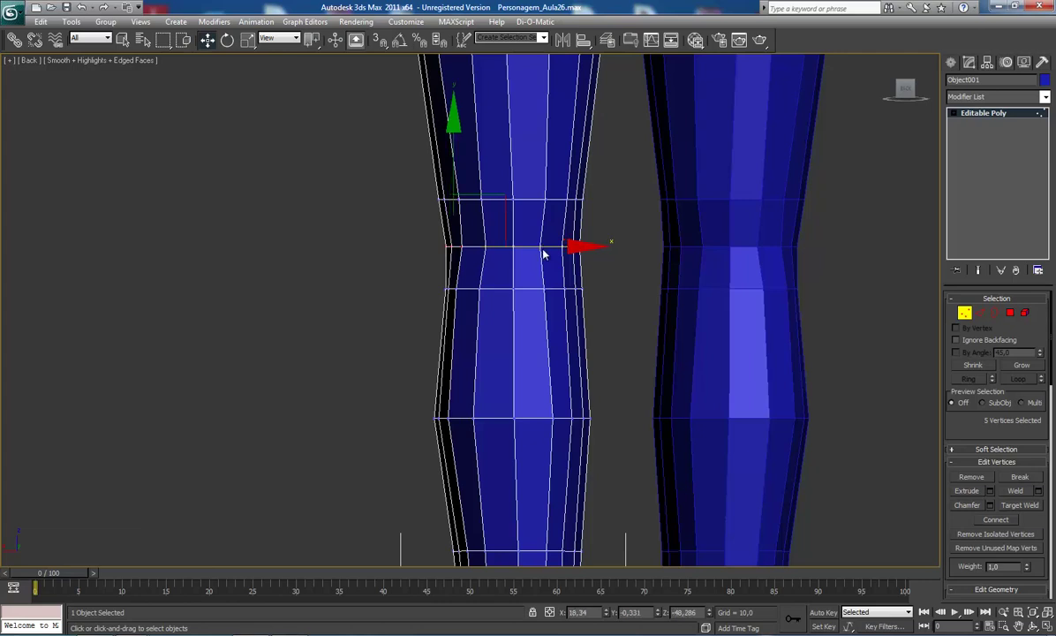
scroll(519, 270, down, 2)
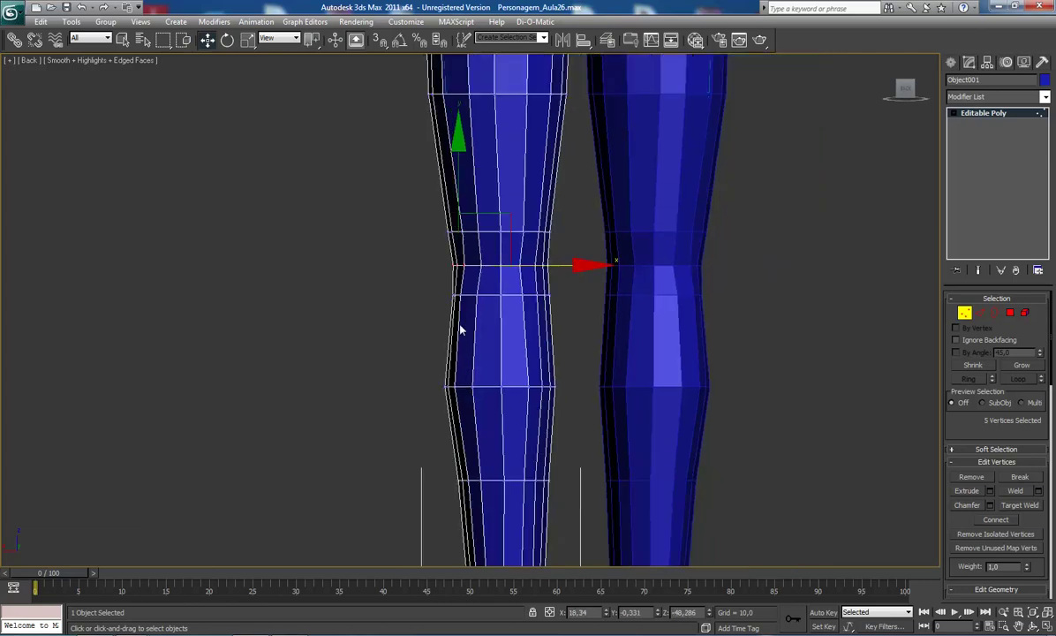
In the front view, nudge the first knee-ring vertex right and the middle knee vertex left
key(f)
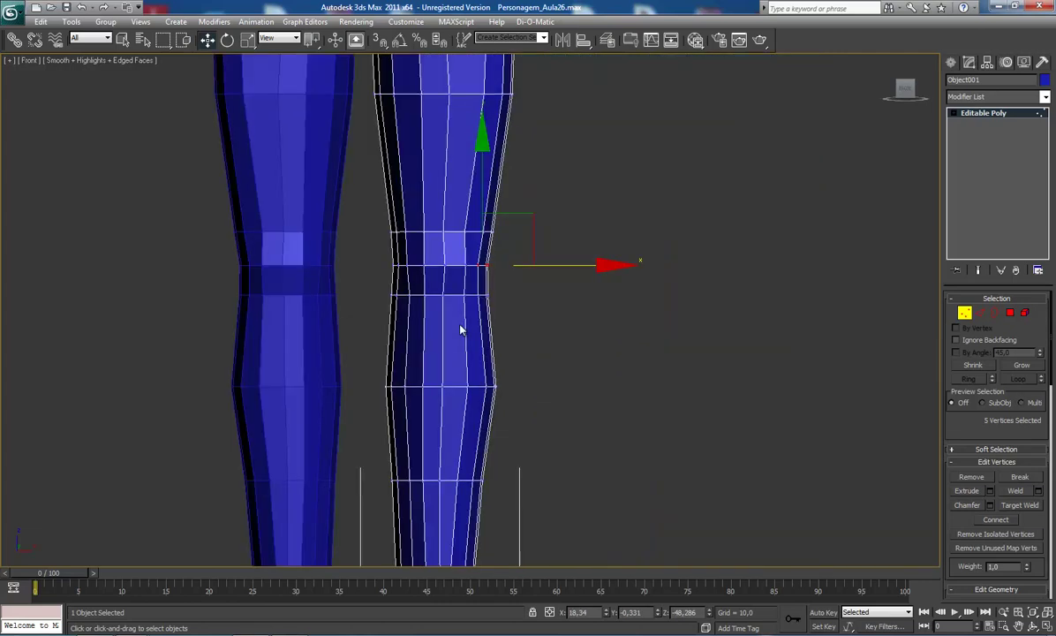
scroll(441, 331, up, 2)
scroll(423, 318, up, 2)
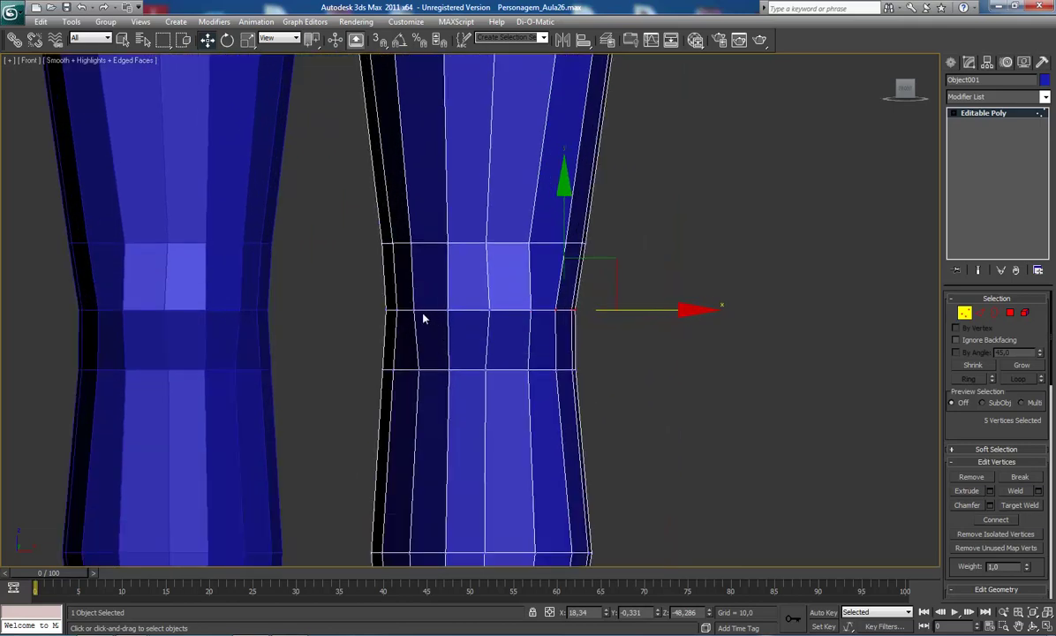
click(408, 311)
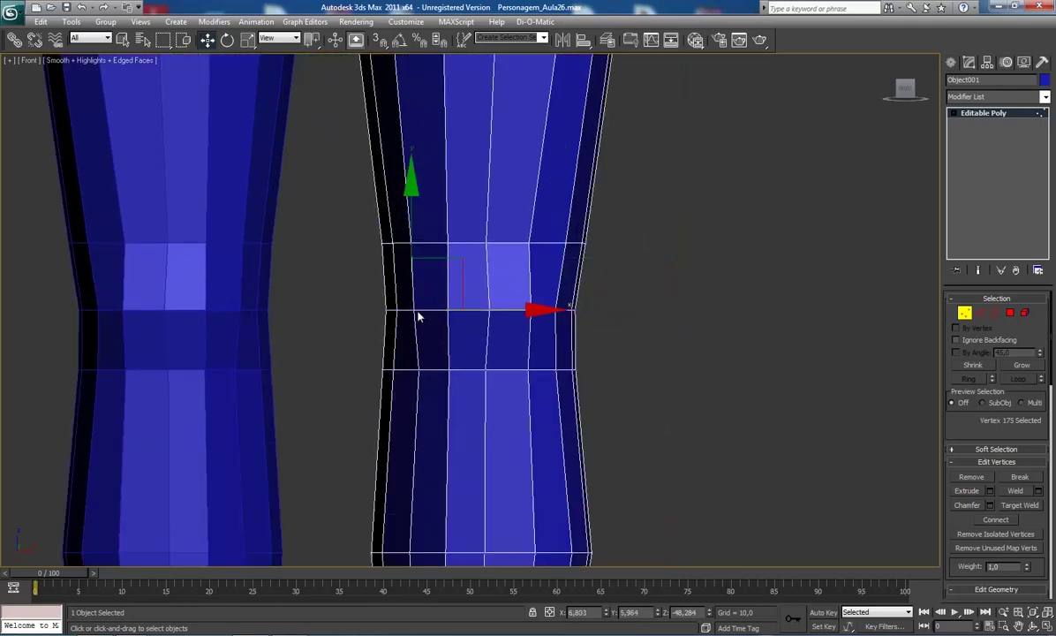
drag(500, 310, 513, 311)
click(532, 245)
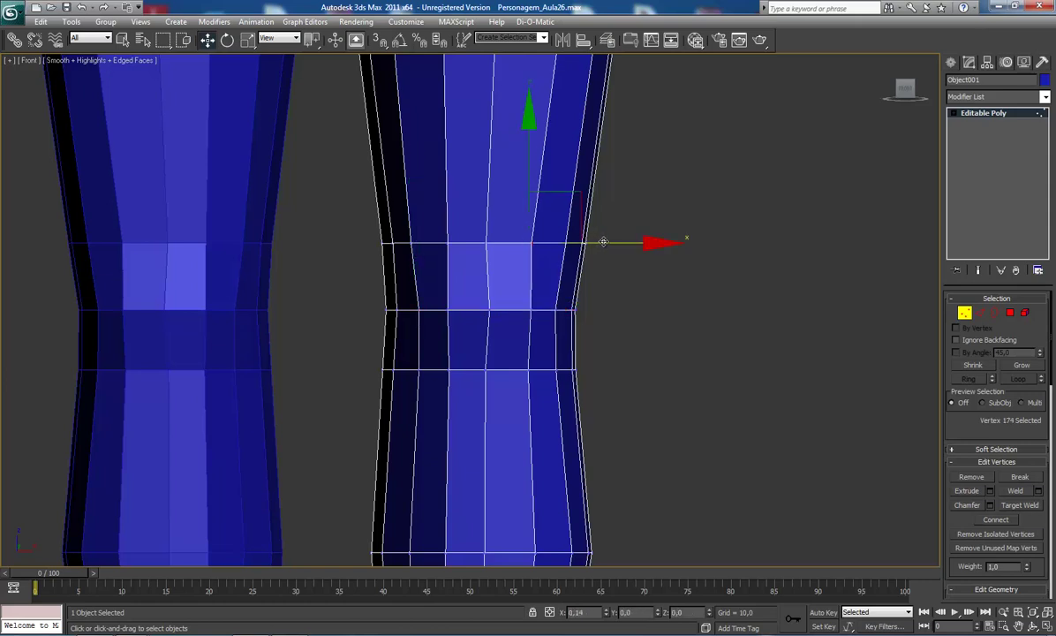
click(443, 244)
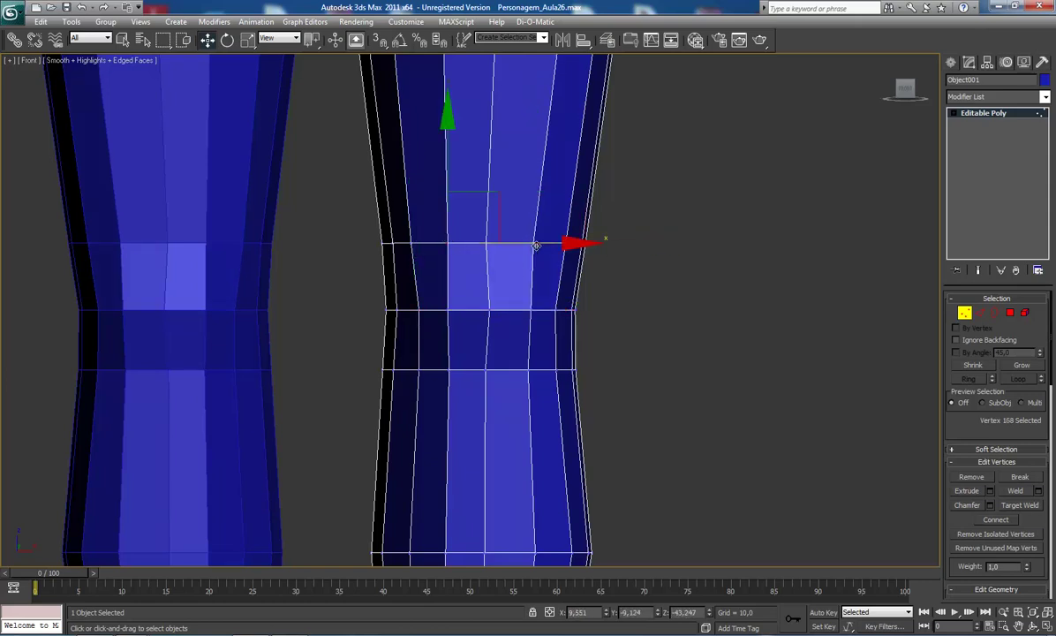
click(450, 369)
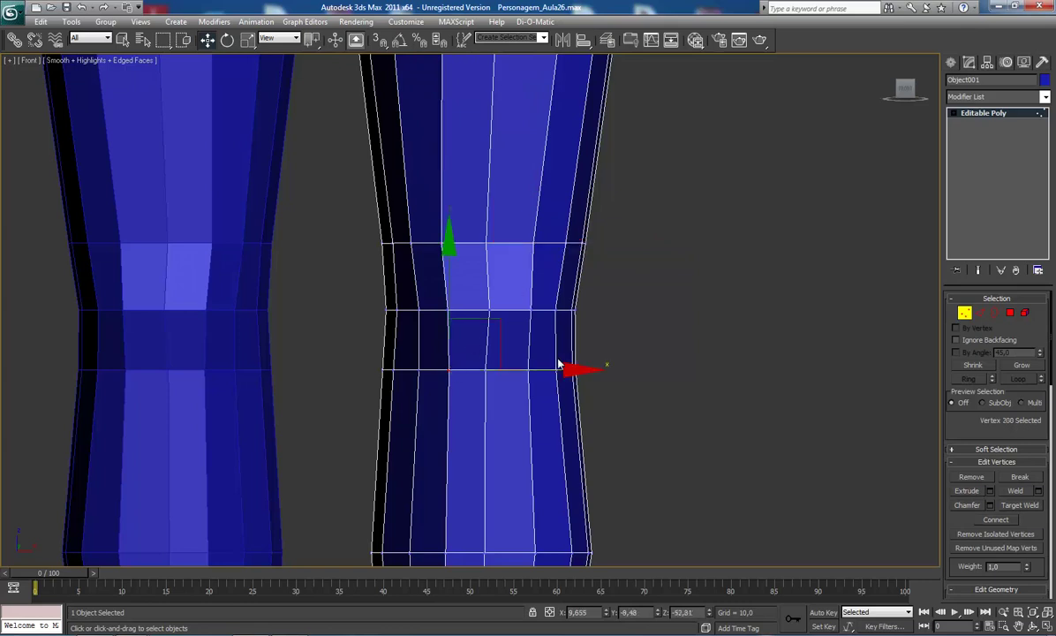
click(541, 373)
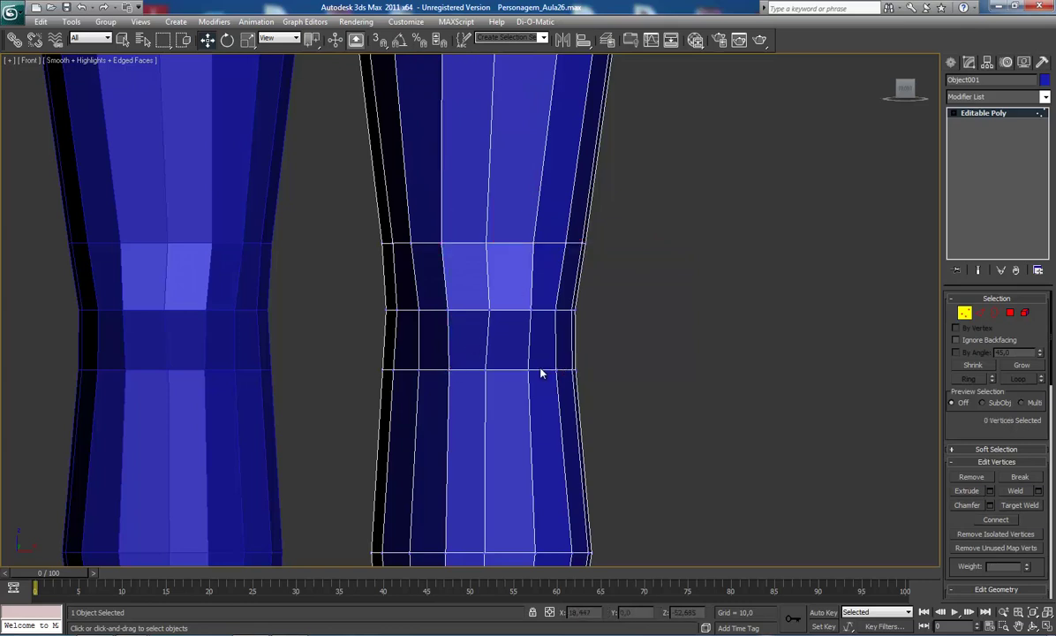
click(449, 371)
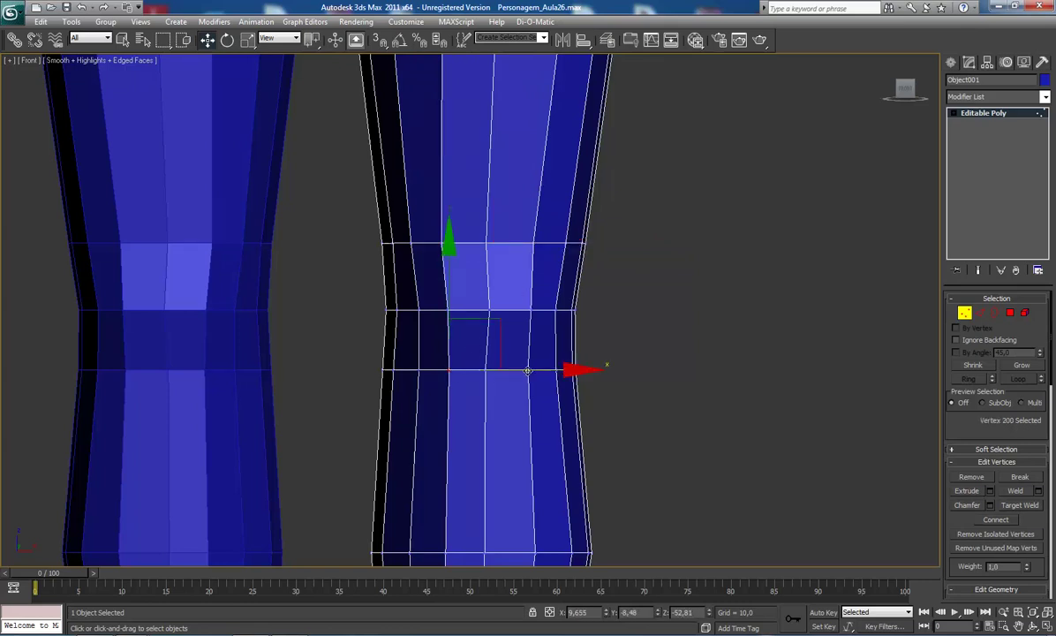
click(450, 311)
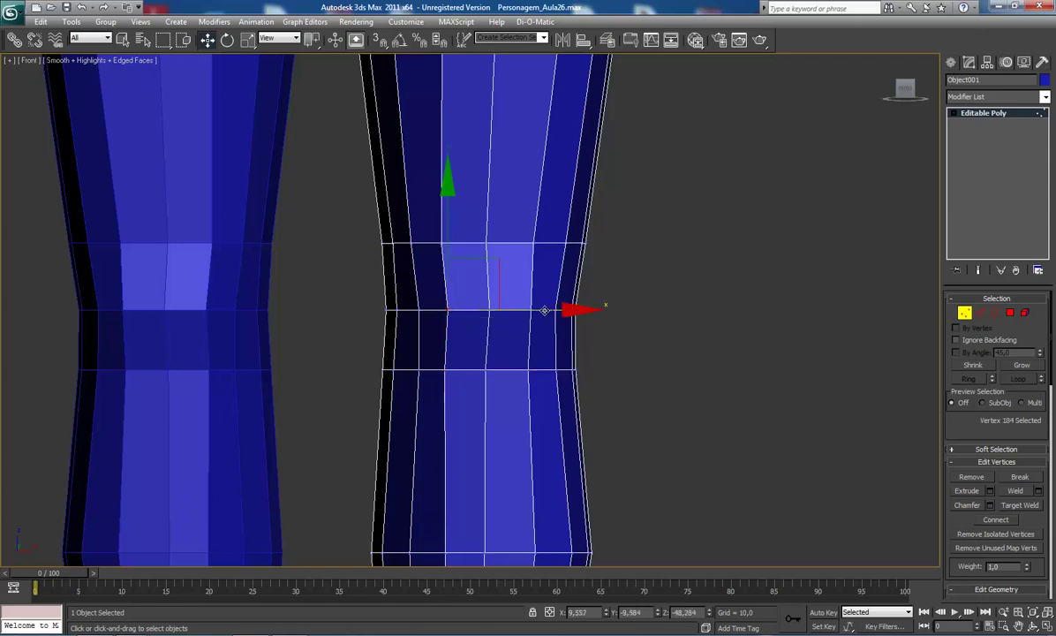
drag(545, 309, 541, 310)
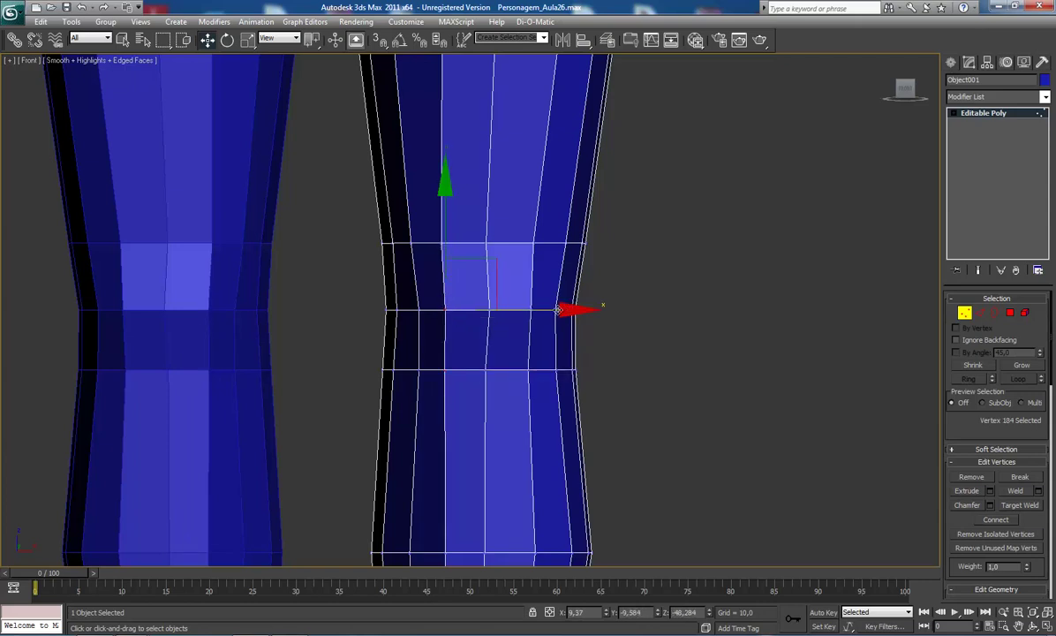
Push the outer knee vertex right and shift the middle and next knee vertices further left
click(557, 309)
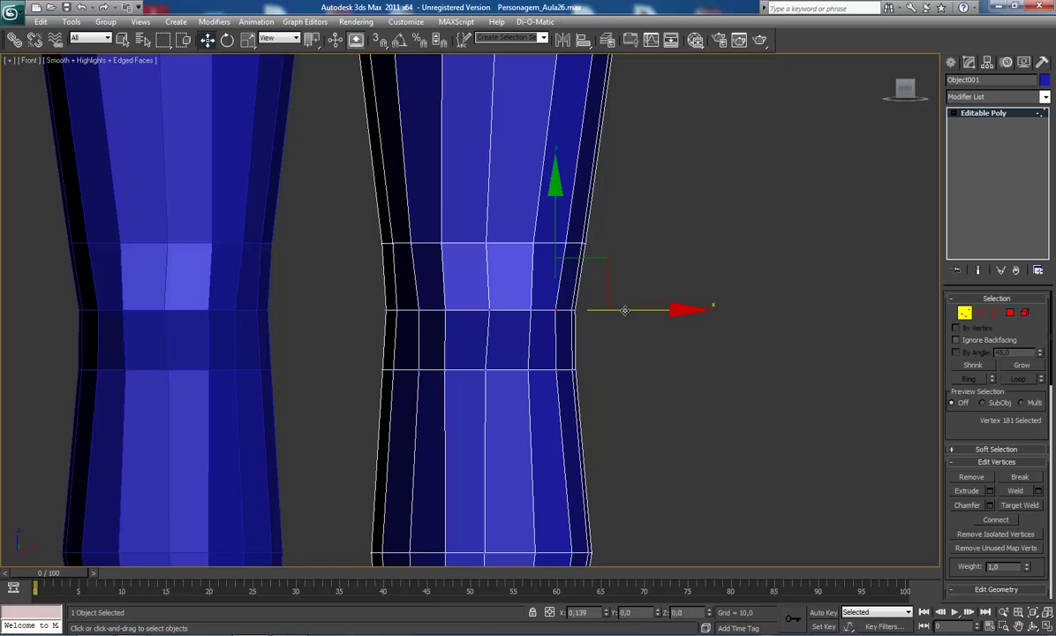
drag(623, 310, 626, 310)
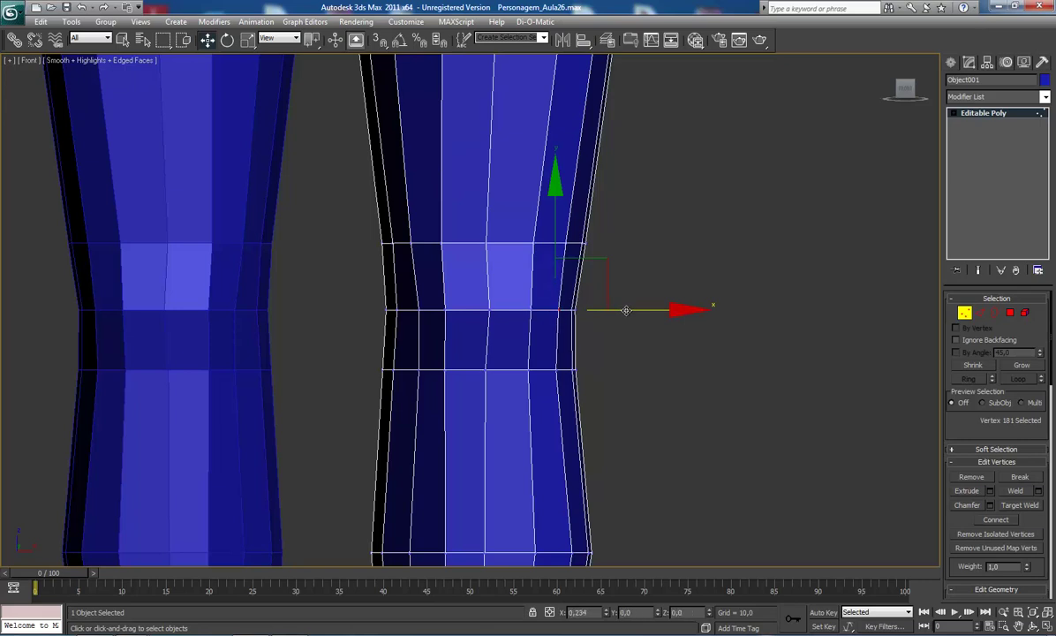
click(444, 369)
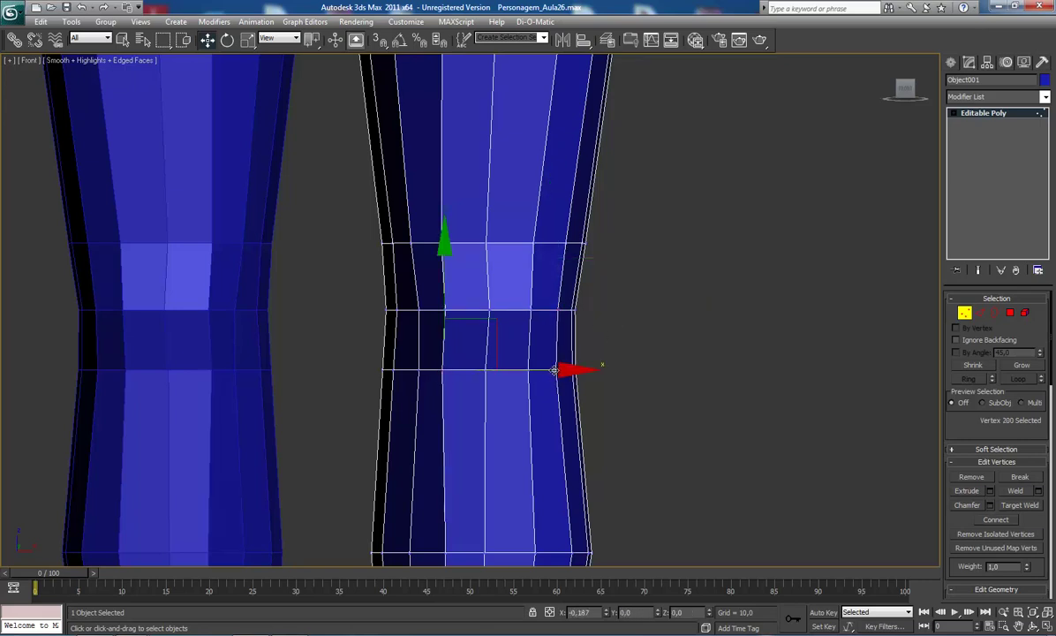
click(443, 310)
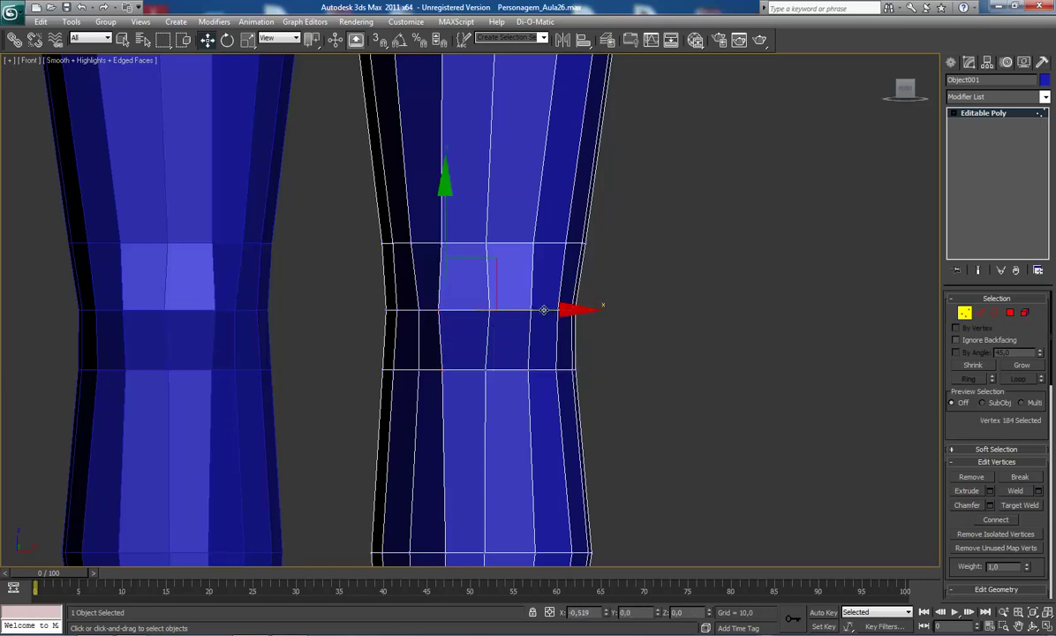
drag(545, 309, 544, 310)
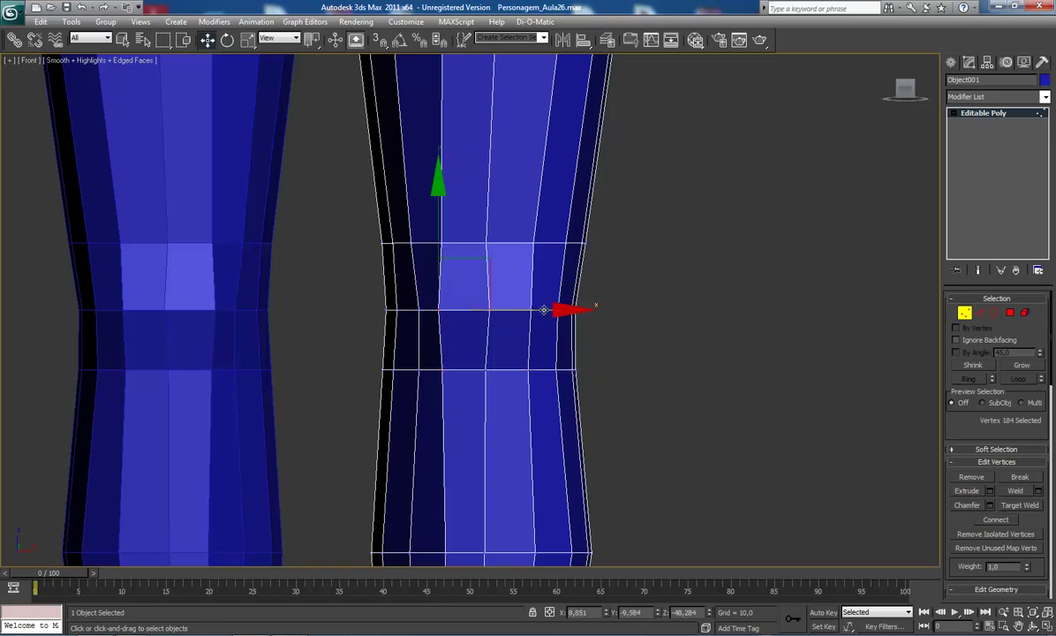
click(492, 310)
drag(591, 322, 587, 321)
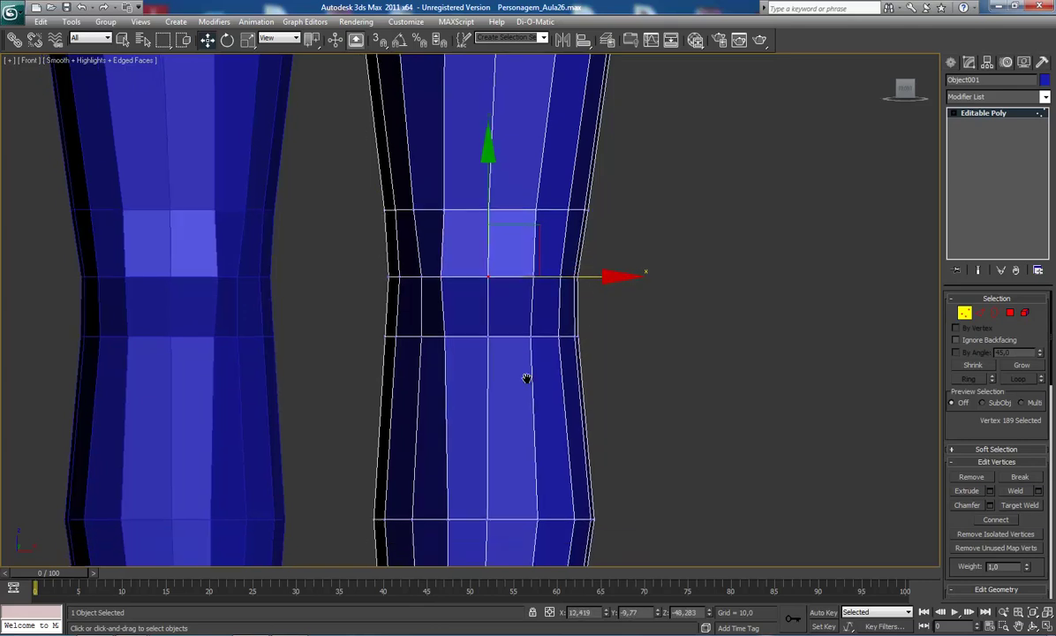
Move an inner calf-ring vertex left in two small nudges, then frame both legs and feet
middle_drag(569, 350, 482, 332)
click(501, 351)
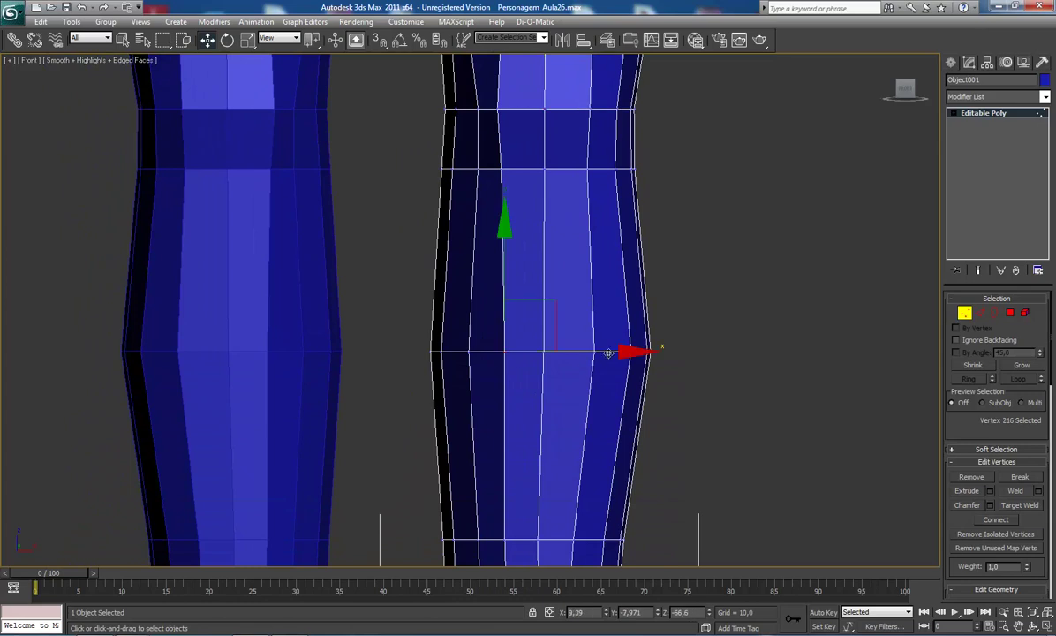
click(469, 351)
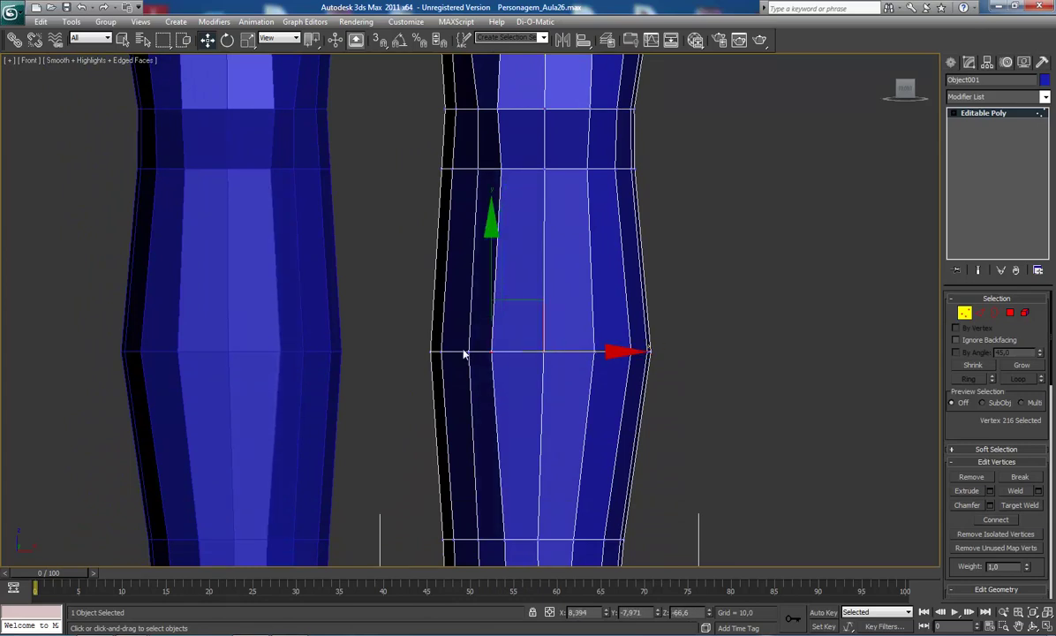
drag(573, 351, 566, 351)
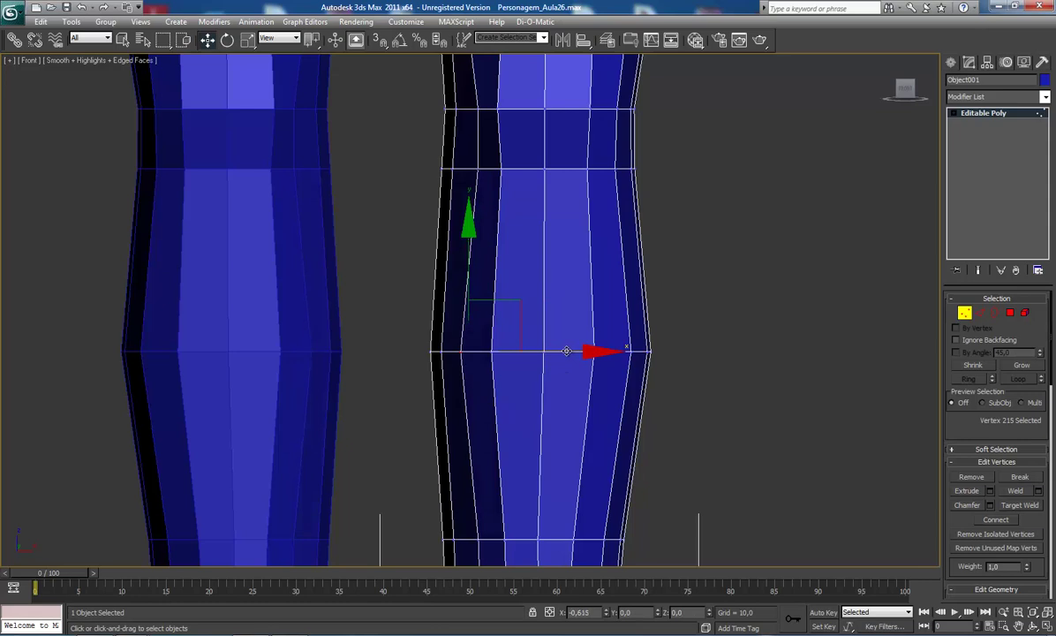
drag(566, 350, 559, 352)
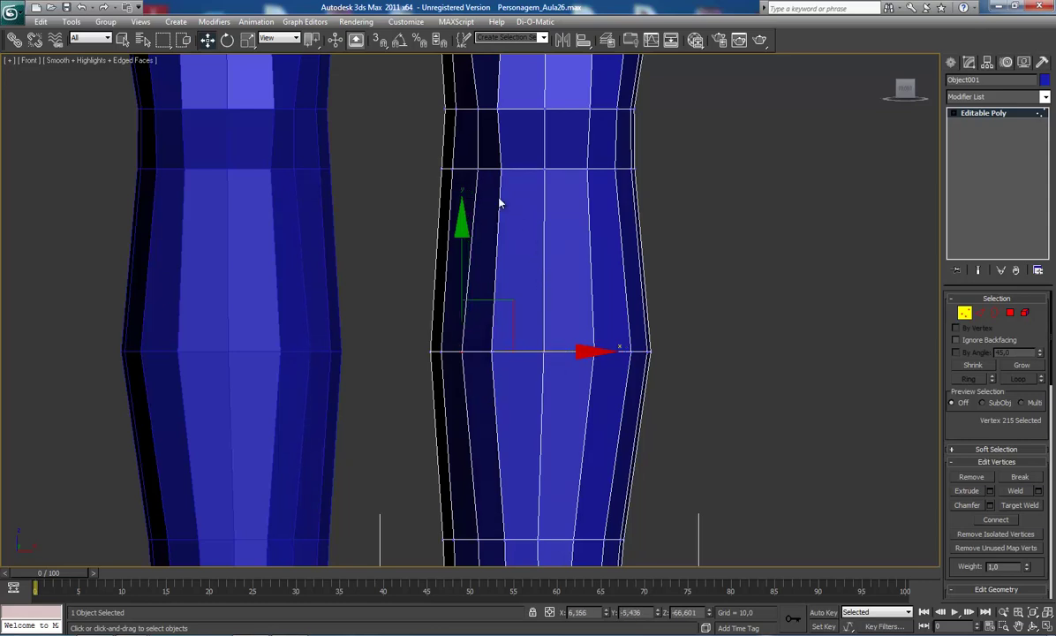
click(475, 169)
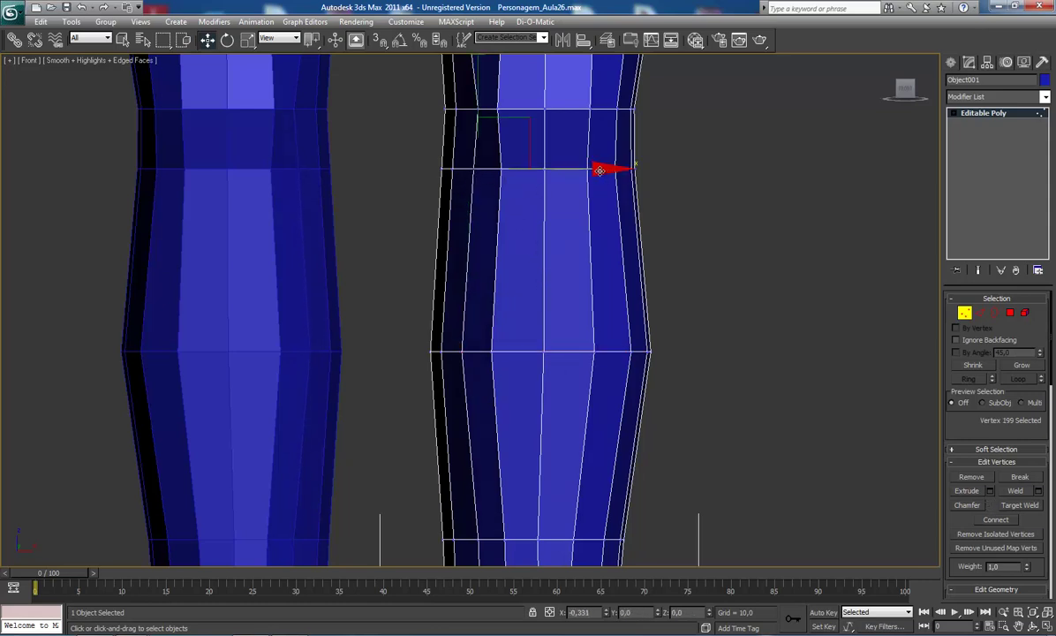
scroll(547, 264, down, 3)
scroll(535, 279, up, 3)
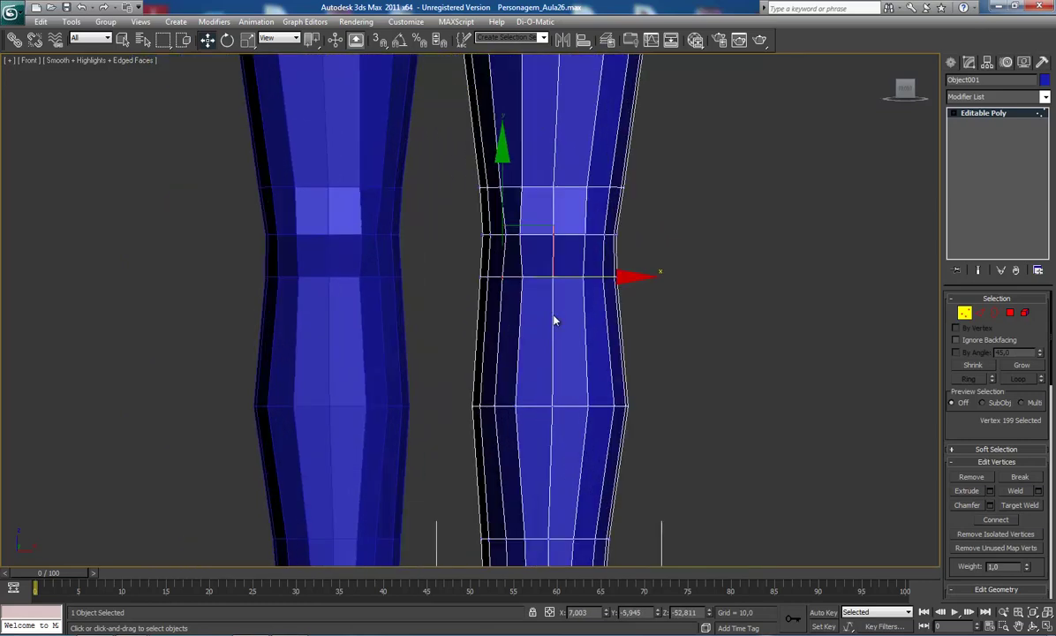
click(506, 235)
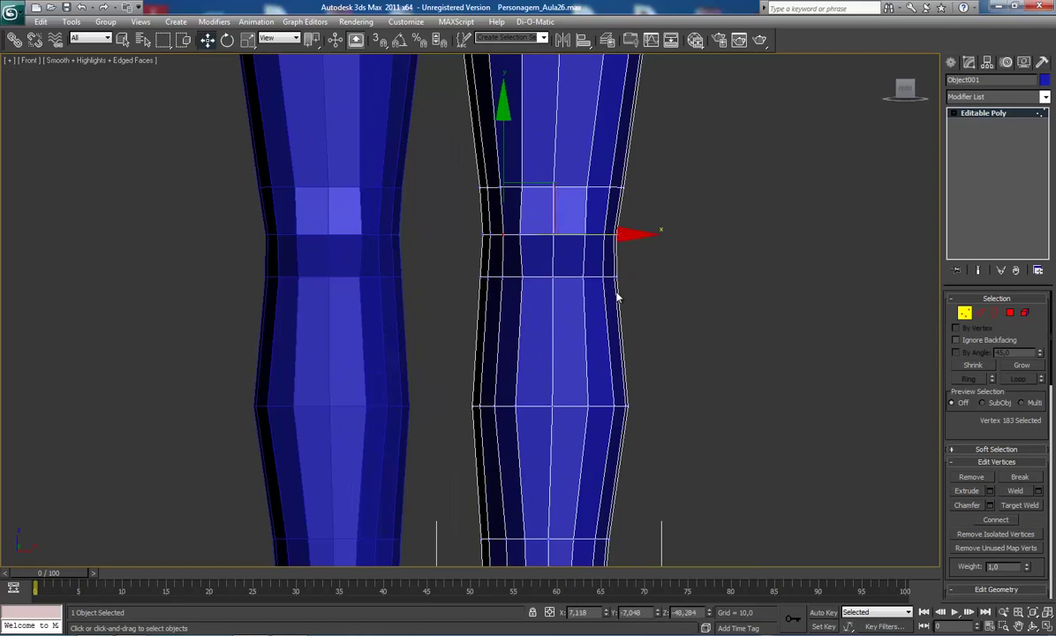
middle_drag(605, 428, 599, 306)
scroll(598, 306, down, 3)
middle_drag(545, 424, 559, 335)
Zoom in on the right lower leg and move a lower shin vertex slightly left
scroll(561, 356, up, 2)
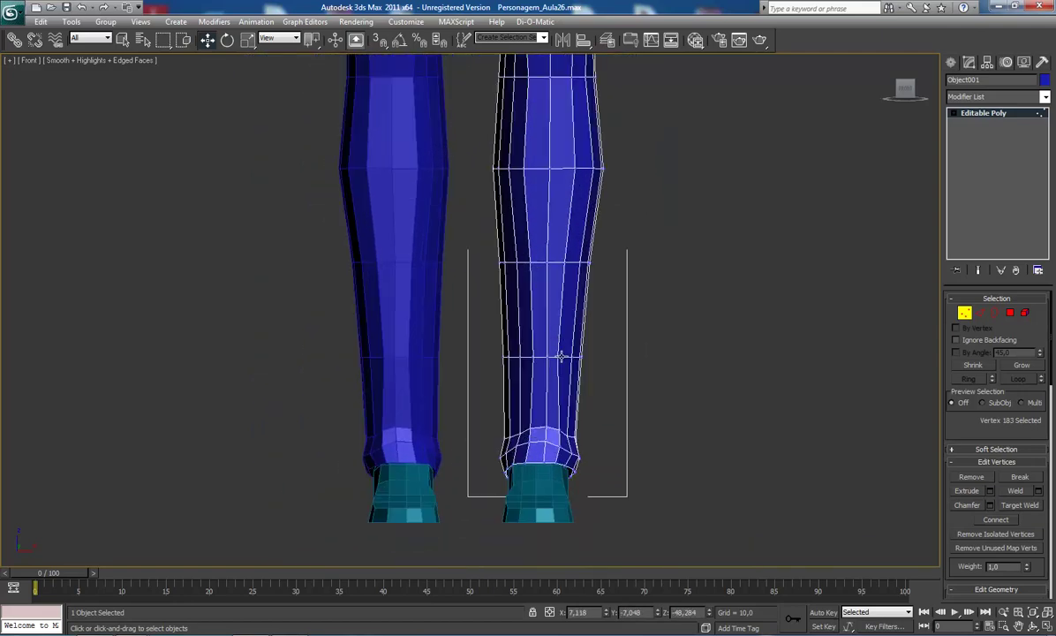
scroll(472, 342, up, 5)
scroll(479, 360, down, 3)
middle_drag(478, 360, 439, 355)
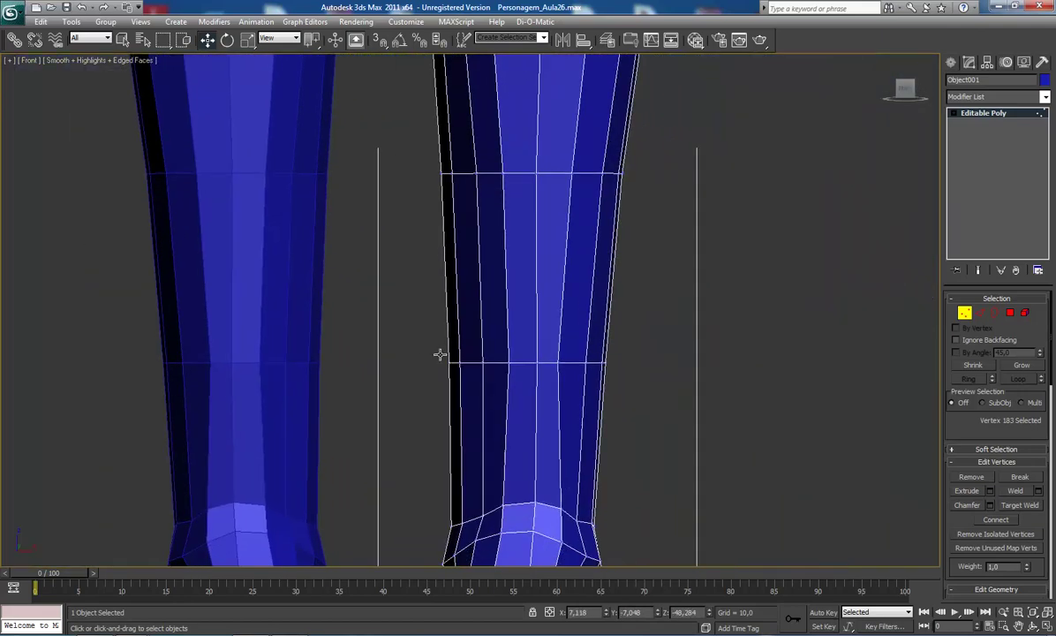
click(508, 363)
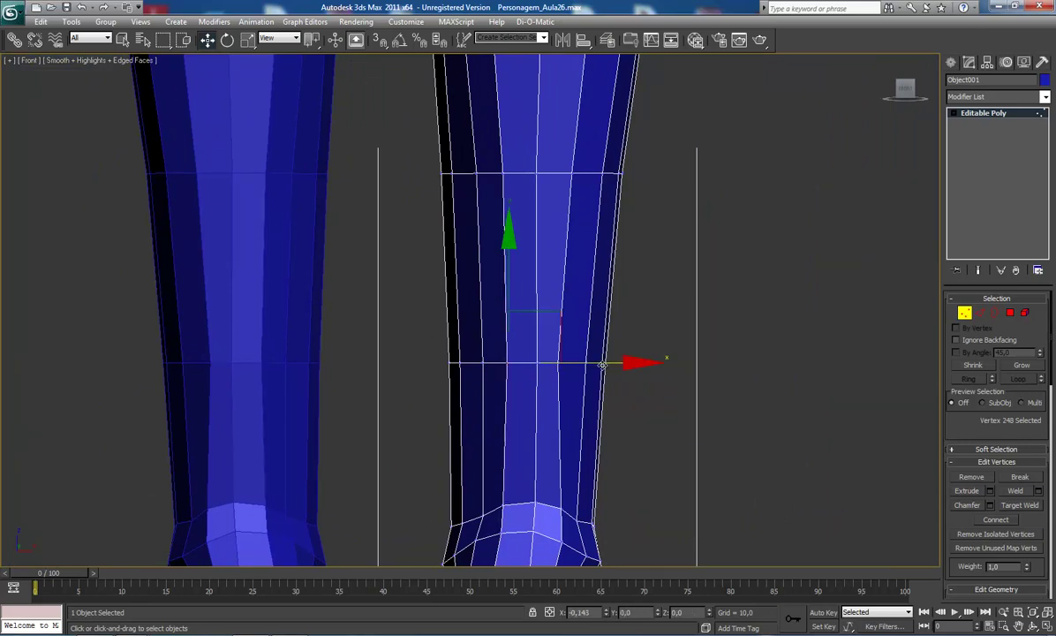
drag(598, 365, 589, 364)
click(554, 363)
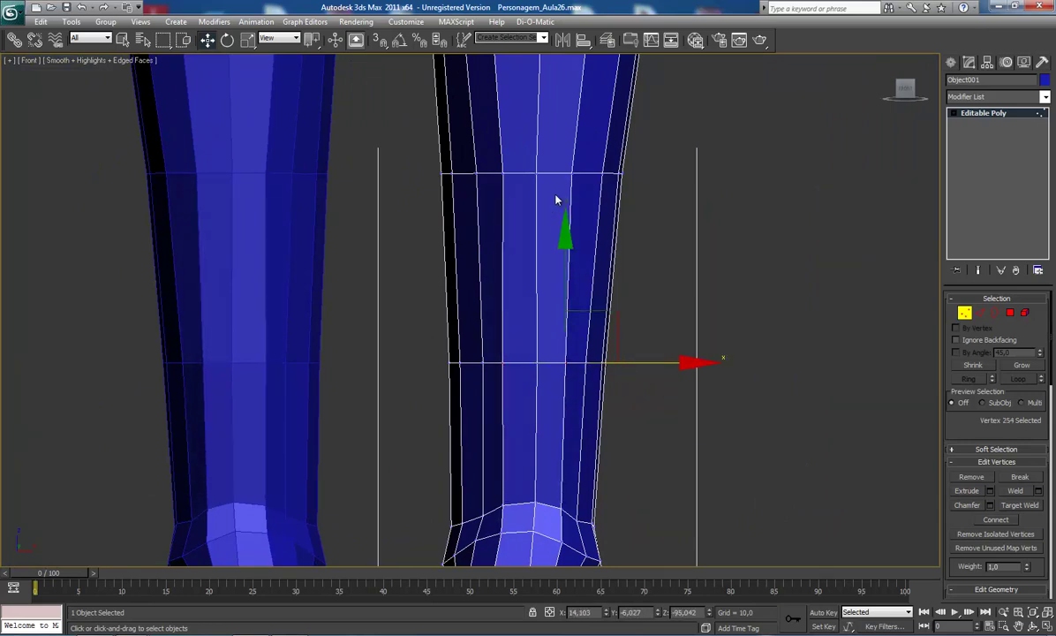
middle_drag(521, 446, 511, 316)
Push an upper shin vertex right, then nudge the inner and lower shin vertices left
click(586, 230)
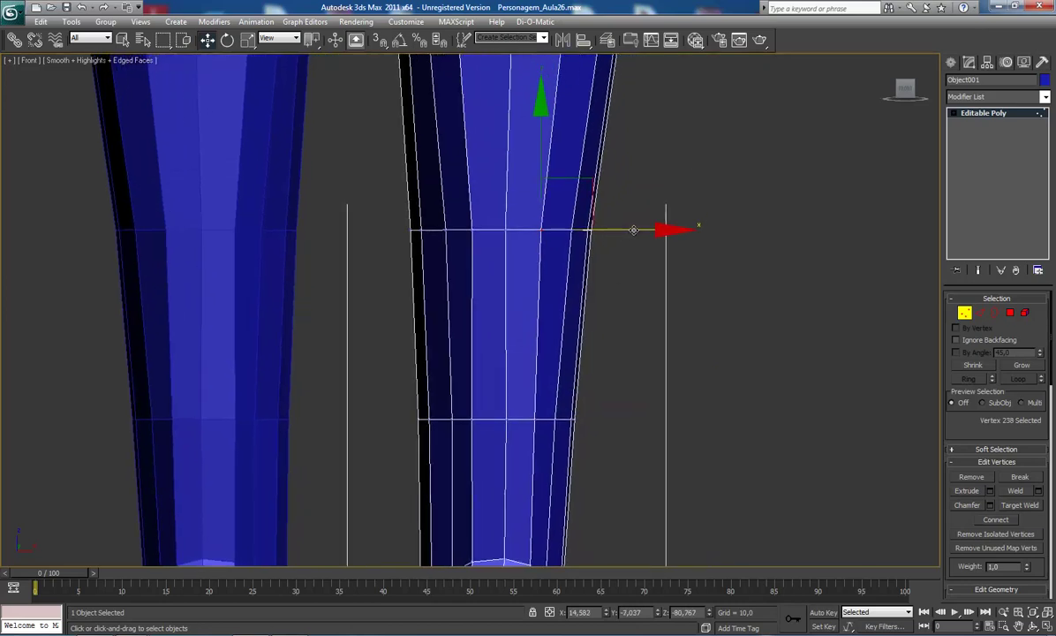
drag(633, 230, 640, 229)
click(471, 230)
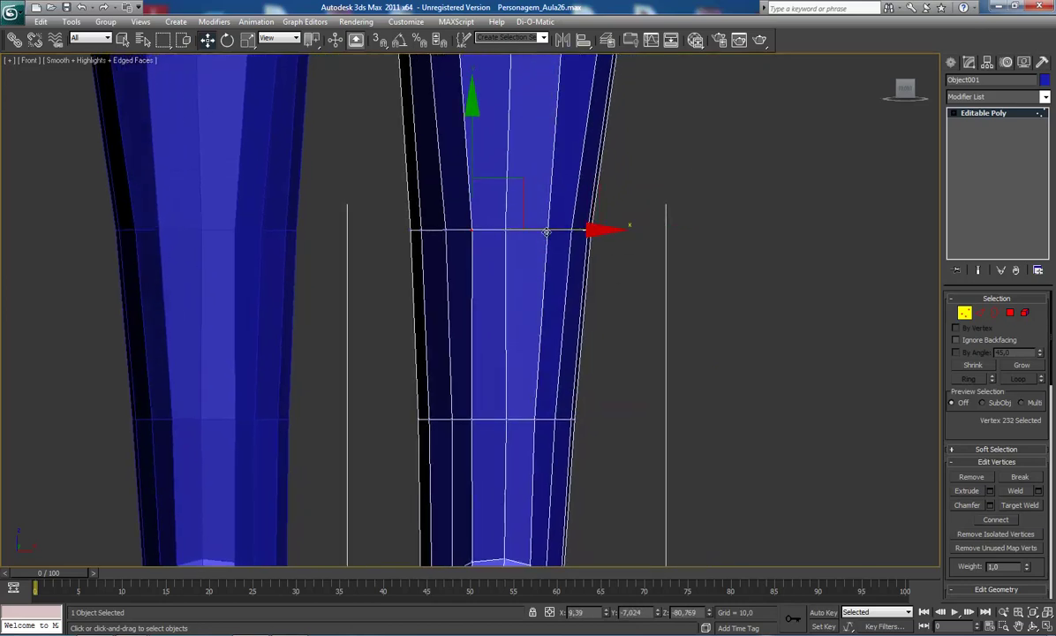
scroll(525, 278, down, 4)
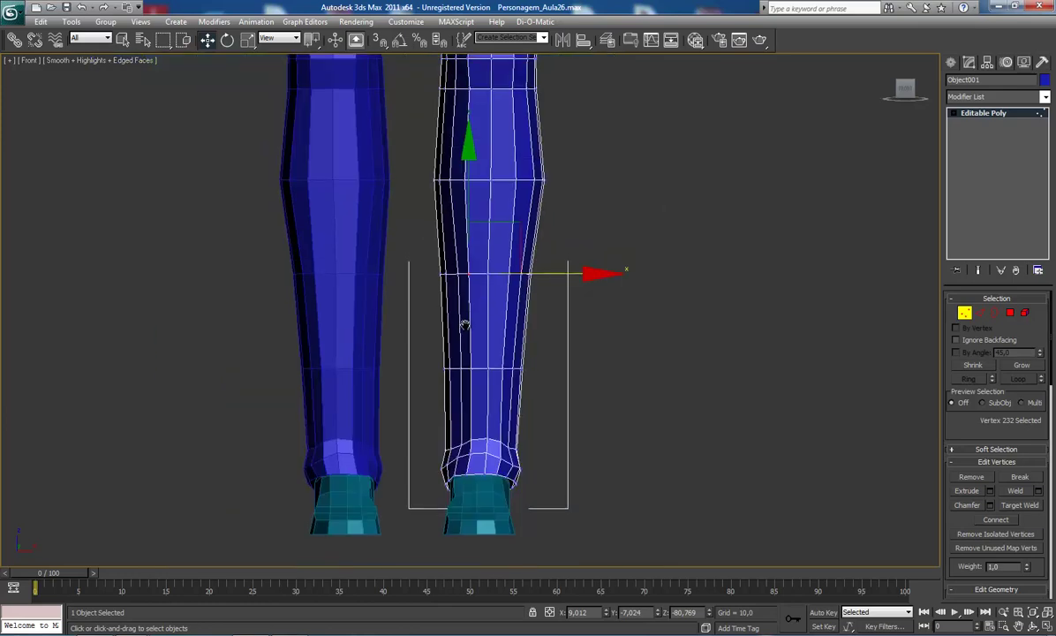
middle_drag(454, 295, 455, 317)
click(458, 299)
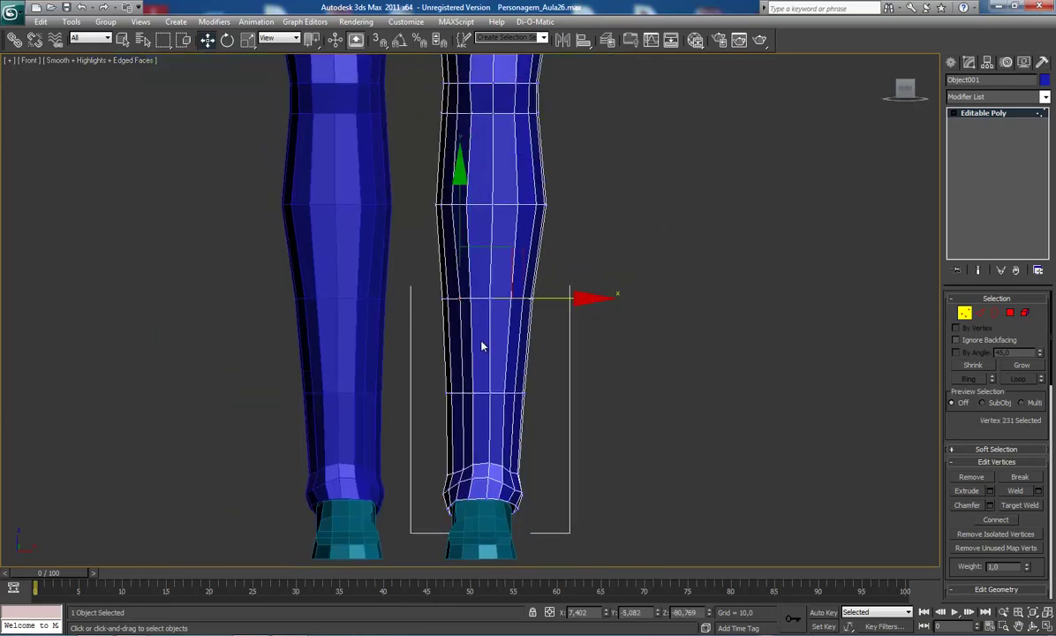
scroll(481, 346, up, 3)
drag(540, 294, 474, 412)
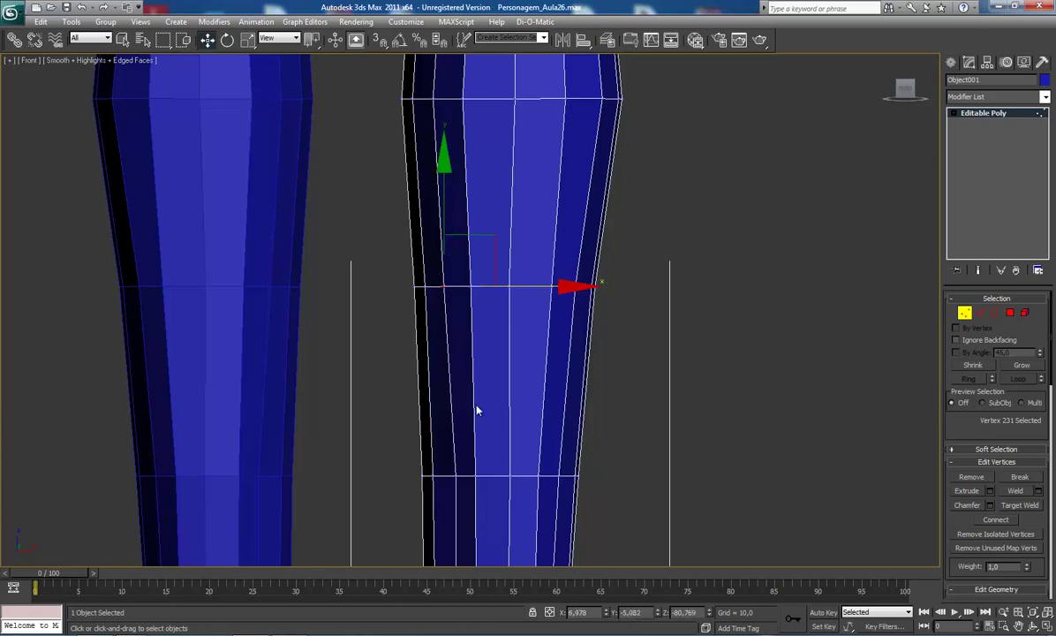
middle_drag(474, 412, 481, 365)
click(487, 380)
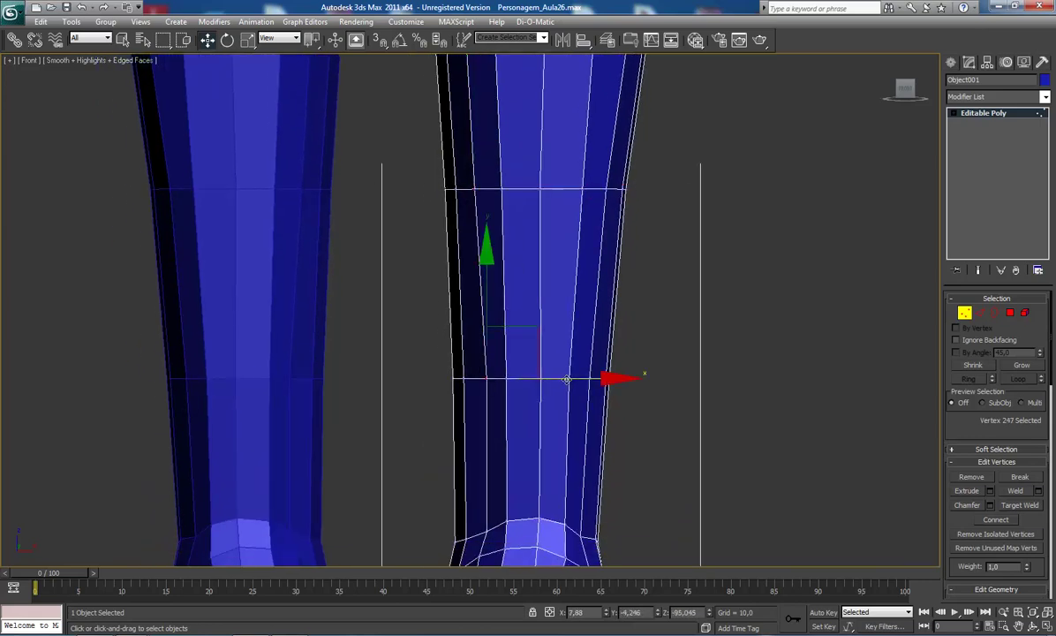
drag(589, 379, 583, 377)
Slide a vertex at the ankle cuff slightly left, then zoom out to check both knees
middle_drag(544, 447, 544, 391)
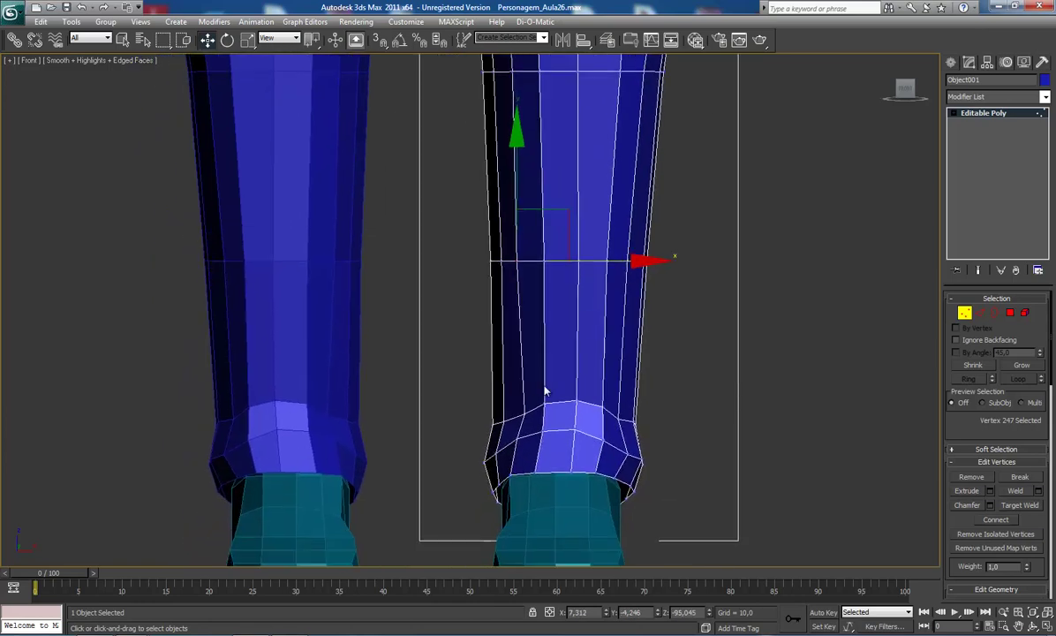
click(522, 410)
drag(635, 413, 628, 412)
click(618, 415)
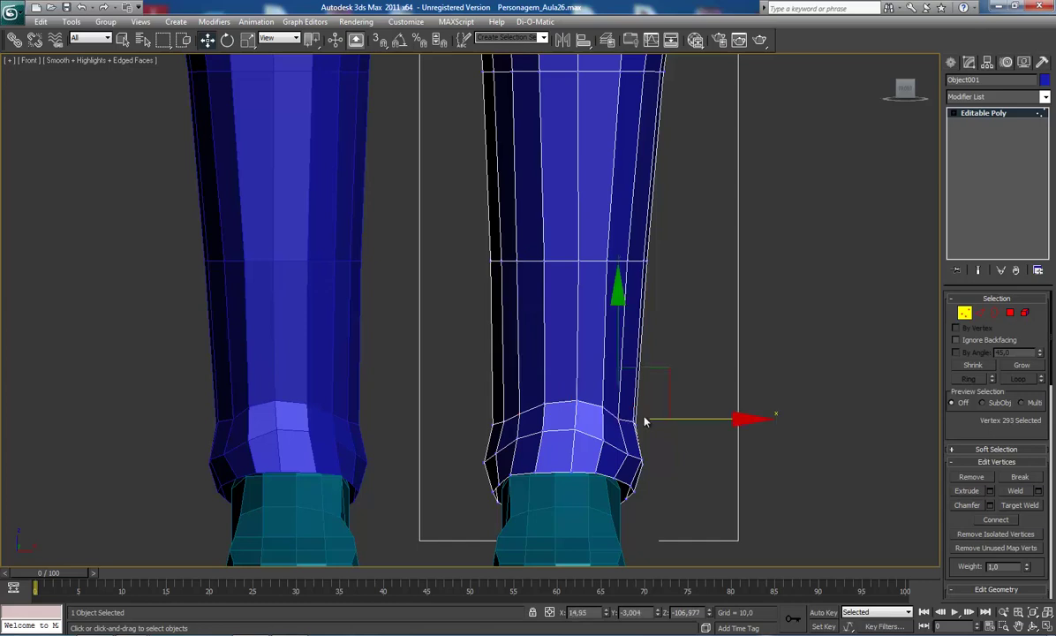
scroll(662, 380, down, 3)
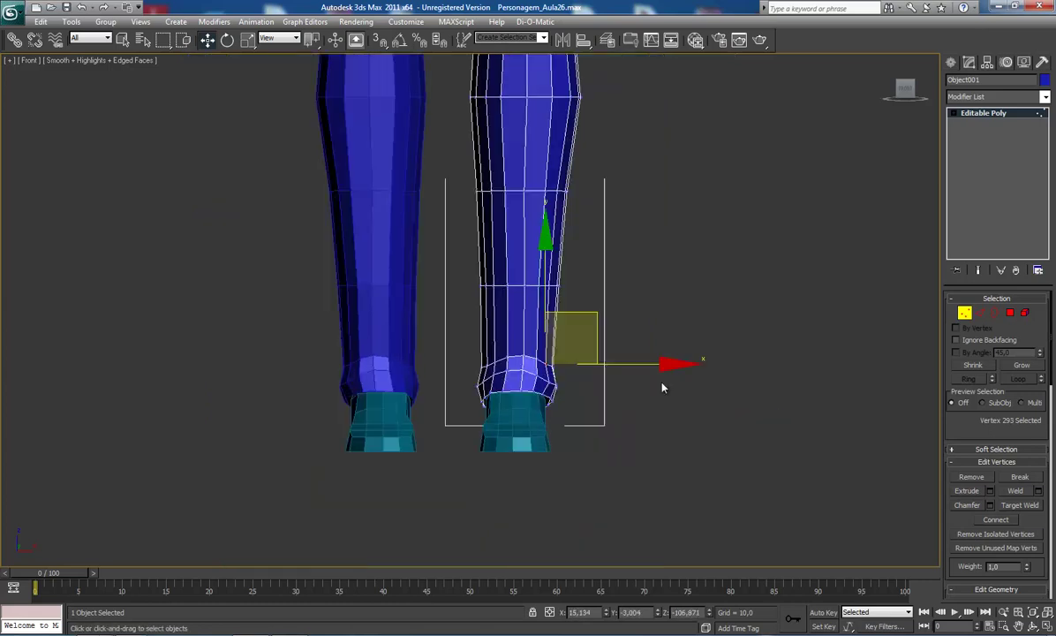
scroll(550, 293, down, 3)
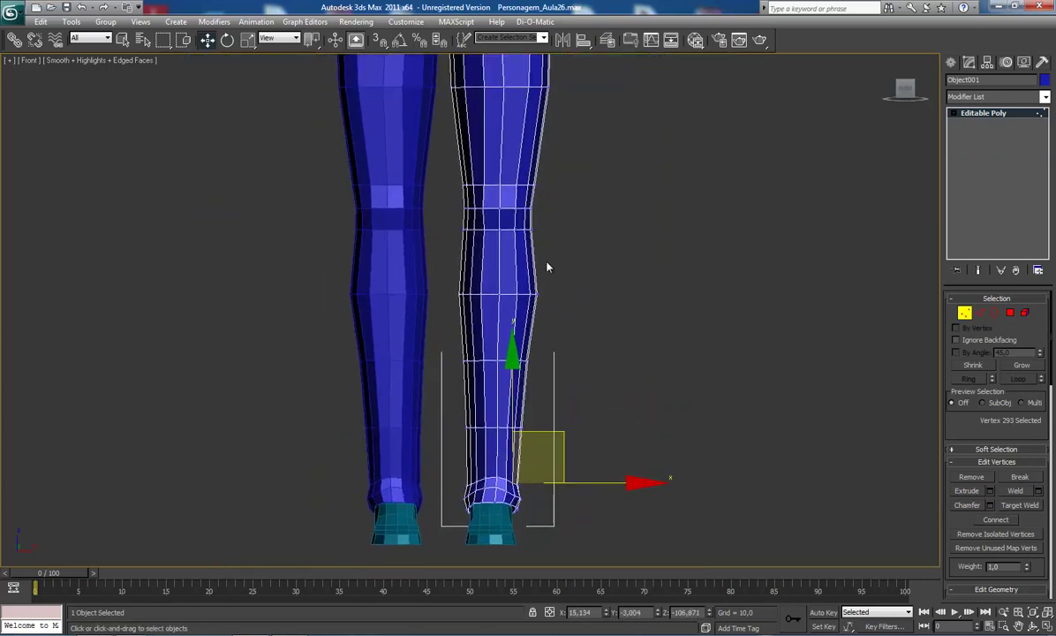
middle_drag(547, 264, 545, 309)
scroll(544, 309, up, 2)
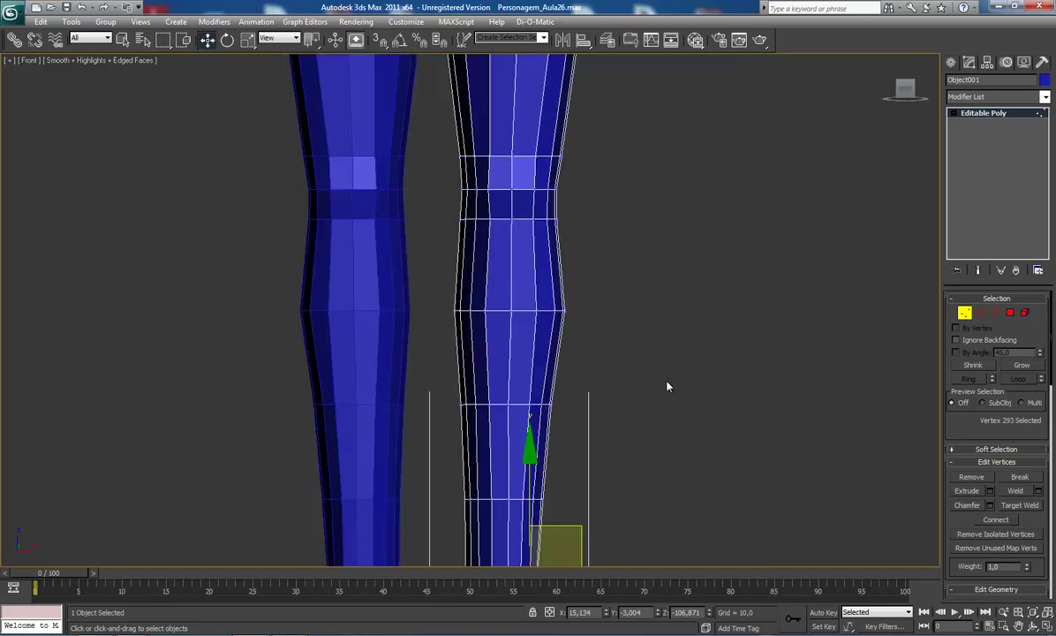
scroll(667, 386, down, 2)
At Edge level, region-select the ring of vertical edges running through the knee
key(2)
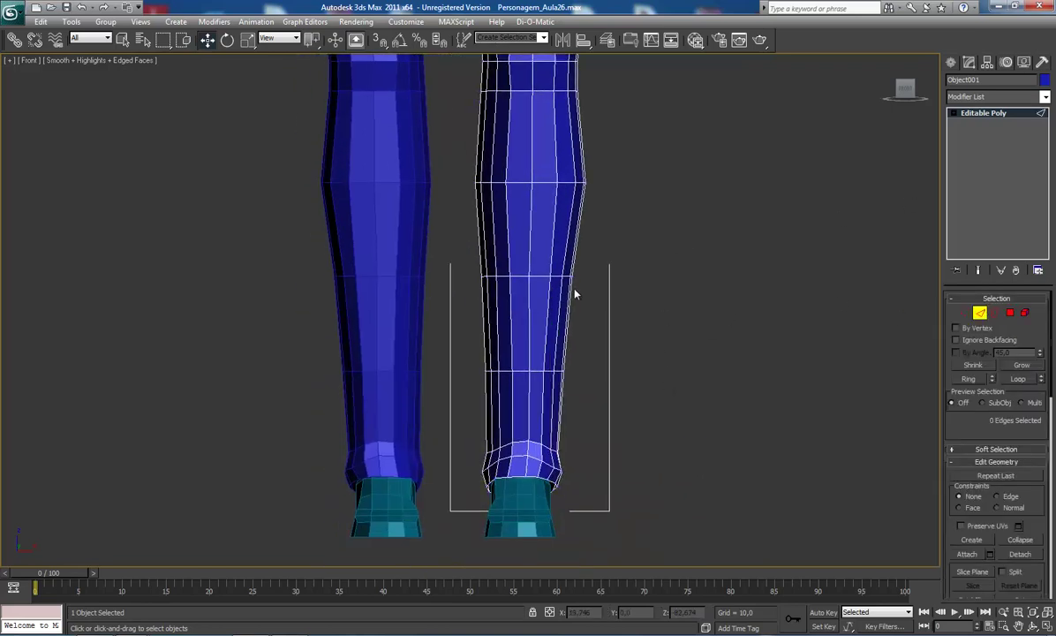
mouse_move(538, 284)
middle_down()
mouse_move(493, 318)
mouse_move(483, 361)
mouse_move(482, 324)
mouse_move(494, 338)
mouse_move(487, 368)
middle_up()
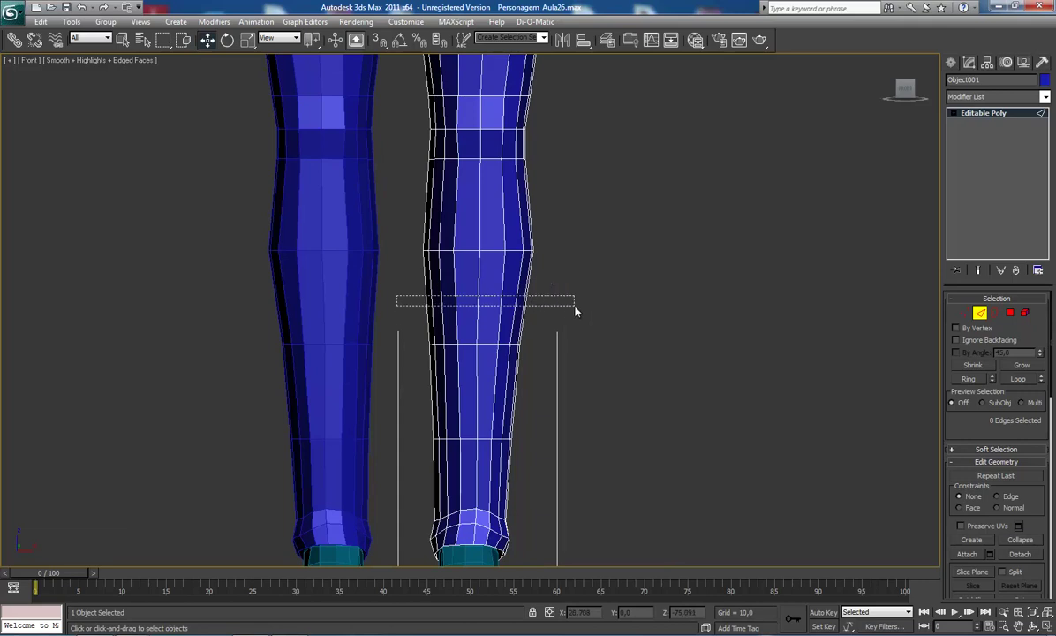
drag(480, 309, 576, 307)
key(q)
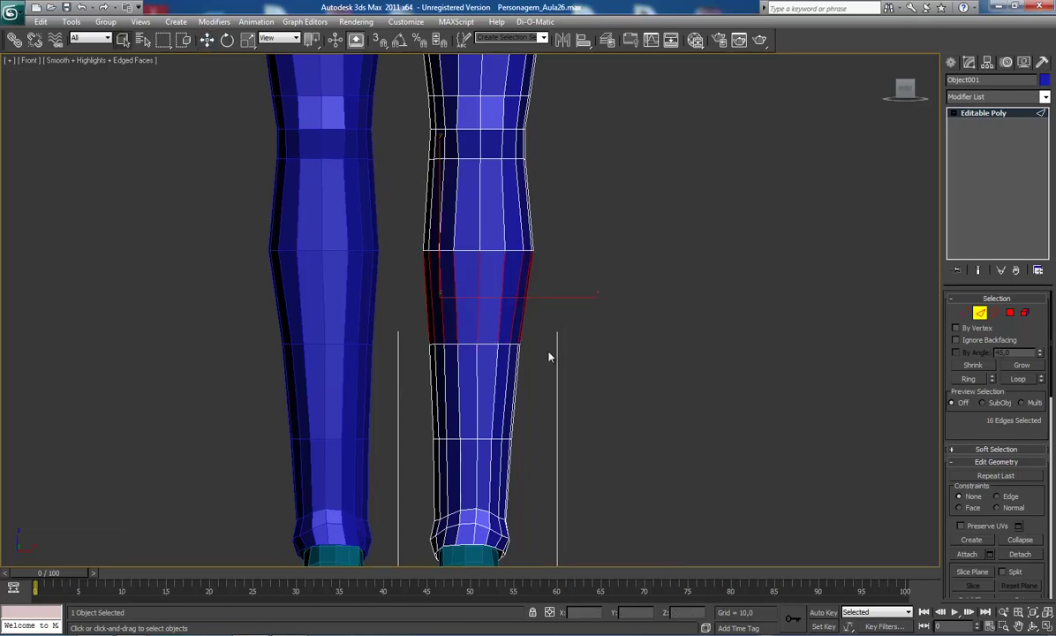
Connect the selected knee edges into a new horizontal loop, checking it in Perspective view
key(p)
scroll(473, 309, down, 2)
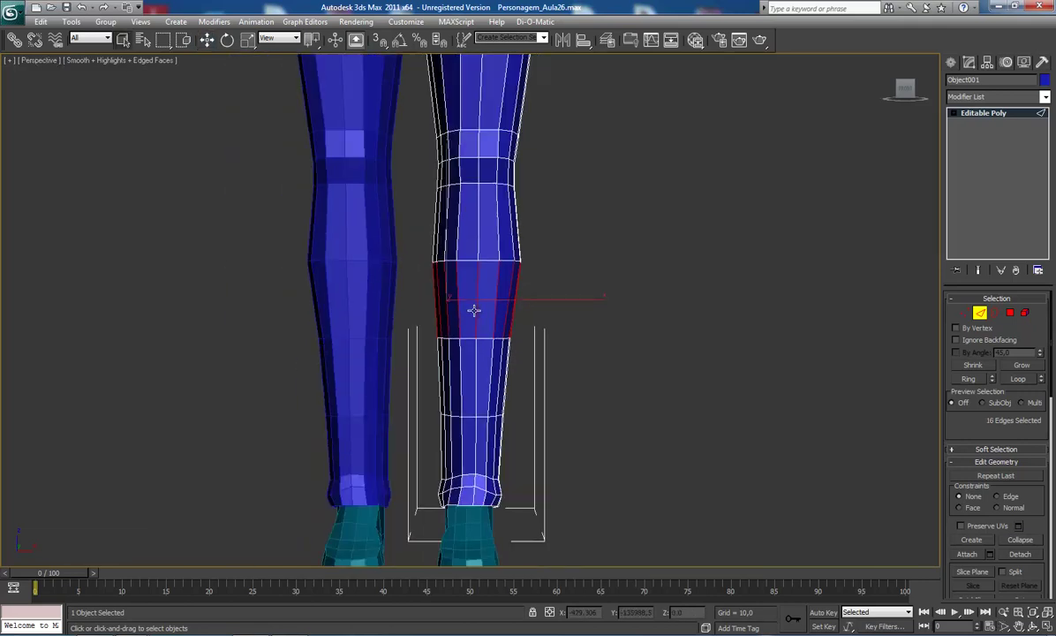
alt+middle_drag(494, 314, 382, 316)
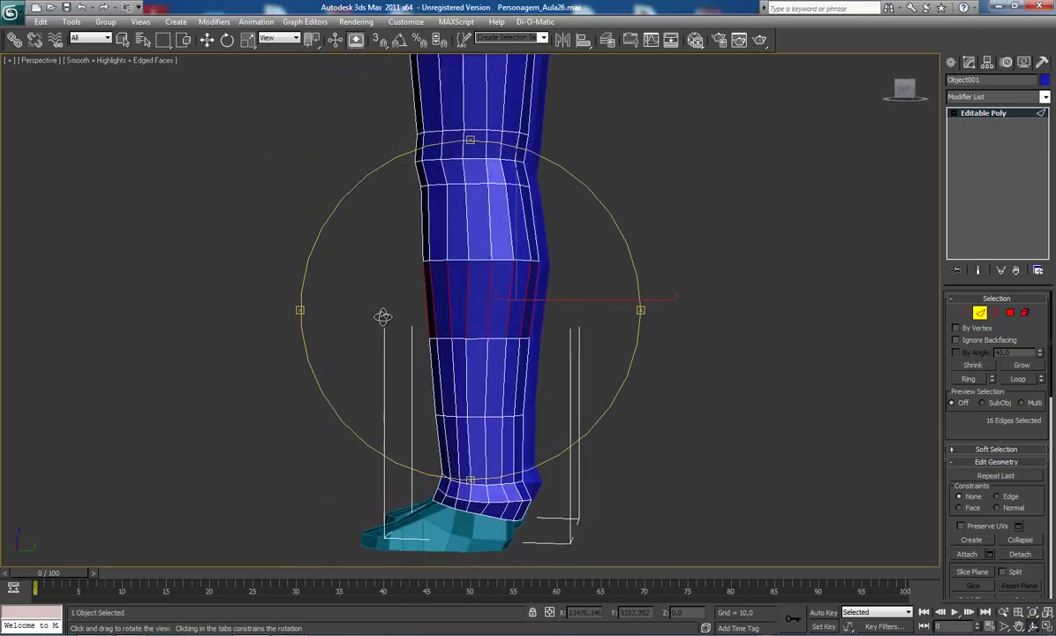
scroll(415, 323, up, 3)
scroll(426, 328, down, 3)
scroll(441, 334, up, 2)
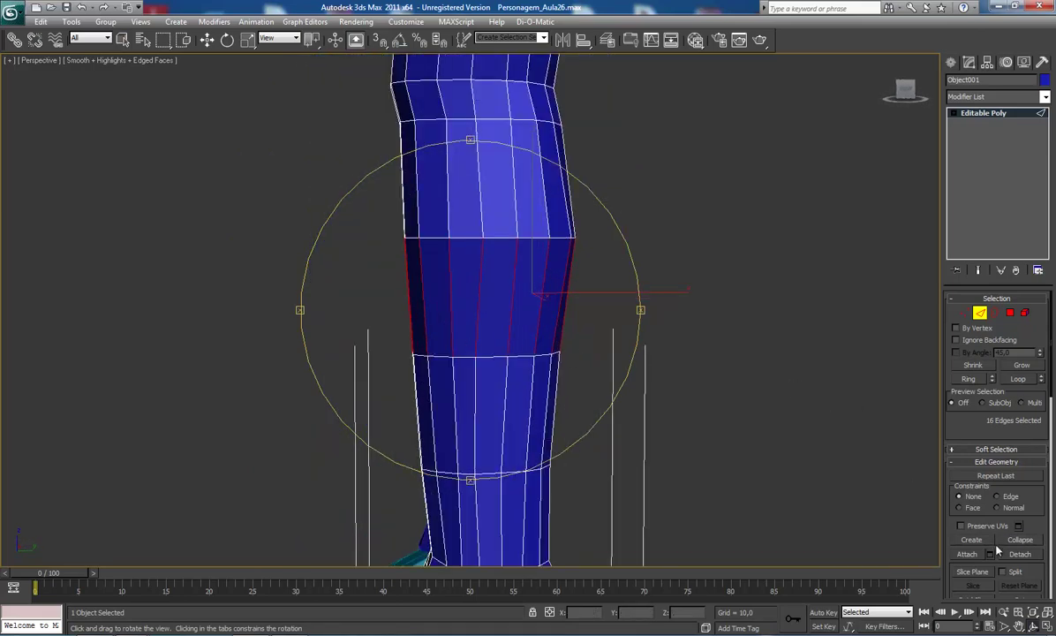
scroll(1046, 553, down, 3)
scroll(1046, 551, down, 3)
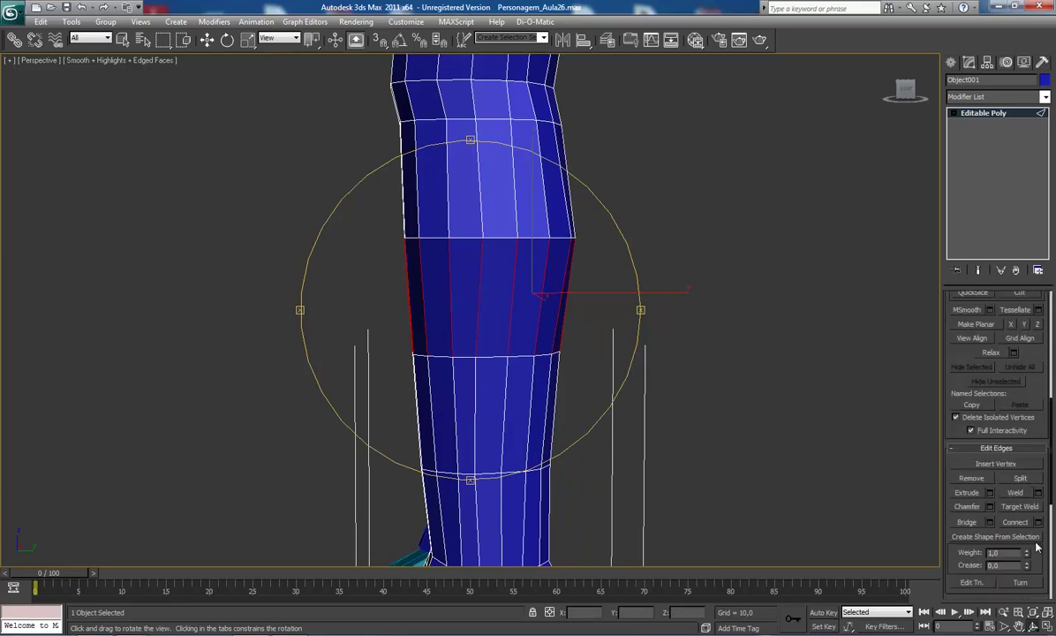
click(1016, 522)
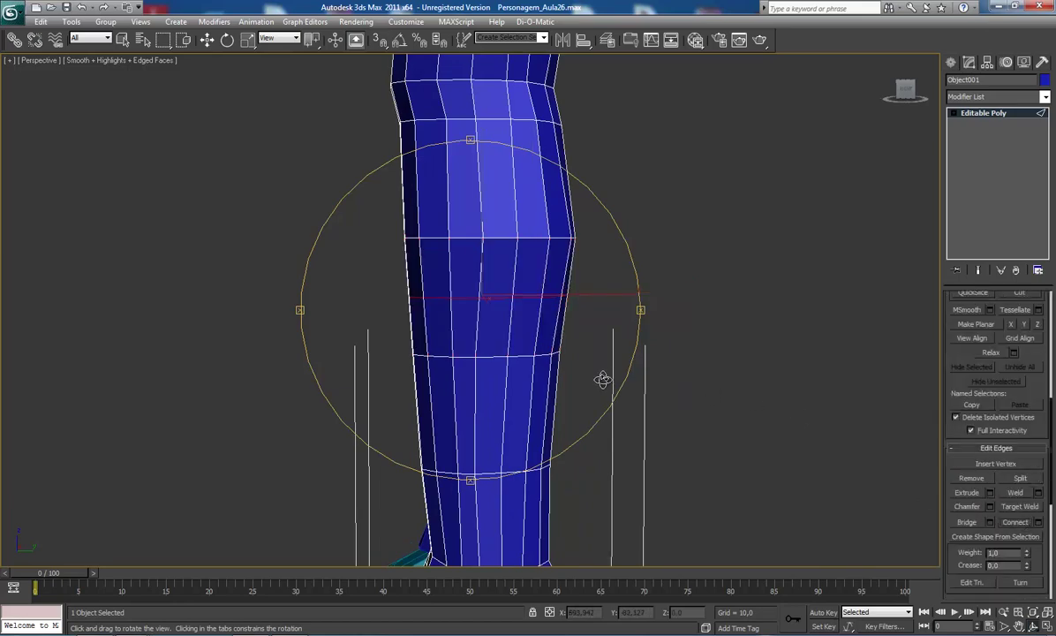
mouse_move(419, 333)
alt+middle_down()
mouse_move(449, 353)
mouse_move(502, 355)
mouse_move(429, 353)
mouse_move(441, 340)
mouse_move(502, 357)
alt+middle_up()
Cycle Left, Front and Right views, zoom in on the lower leg, and return to Vertex level
scroll(453, 370, down, 4)
key(l)
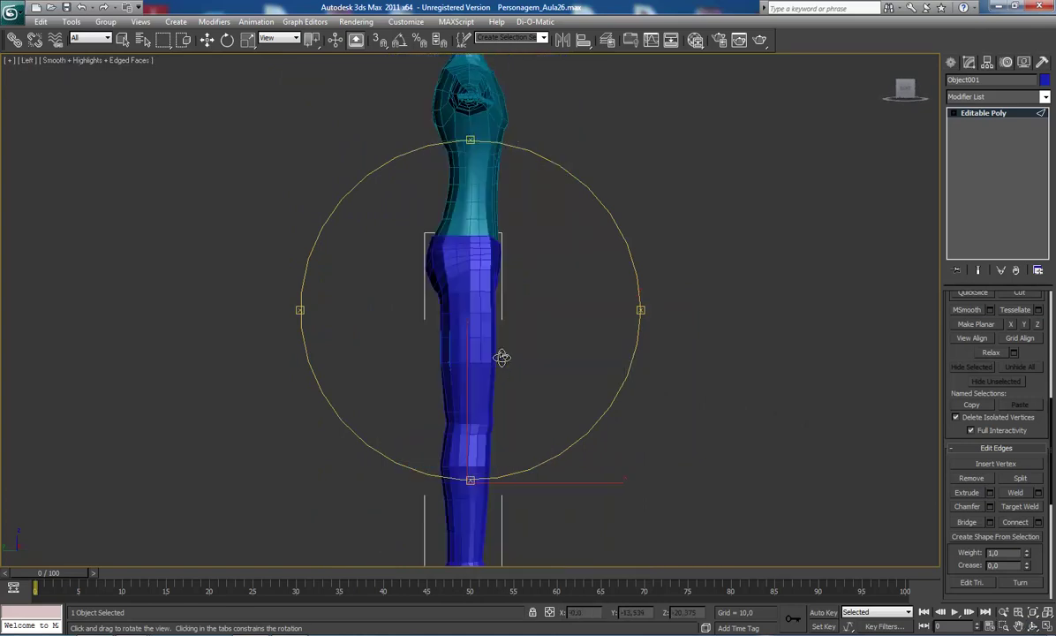
scroll(511, 394, up, 5)
scroll(512, 394, down, 3)
scroll(512, 394, down, 1)
key(f)
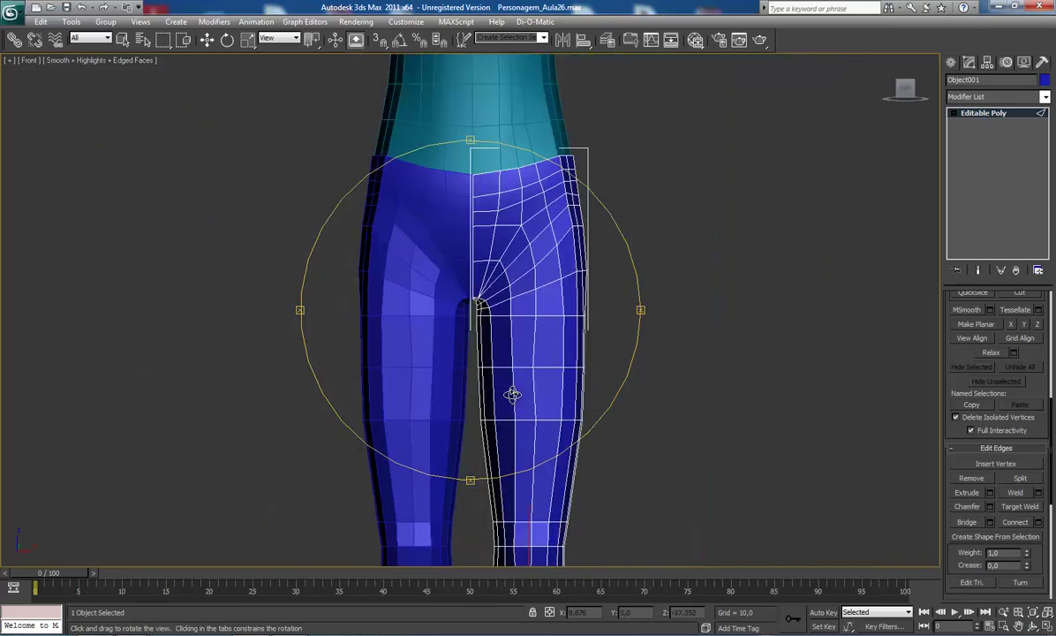
scroll(512, 398, down, 1)
key(r)
scroll(512, 394, up, 3)
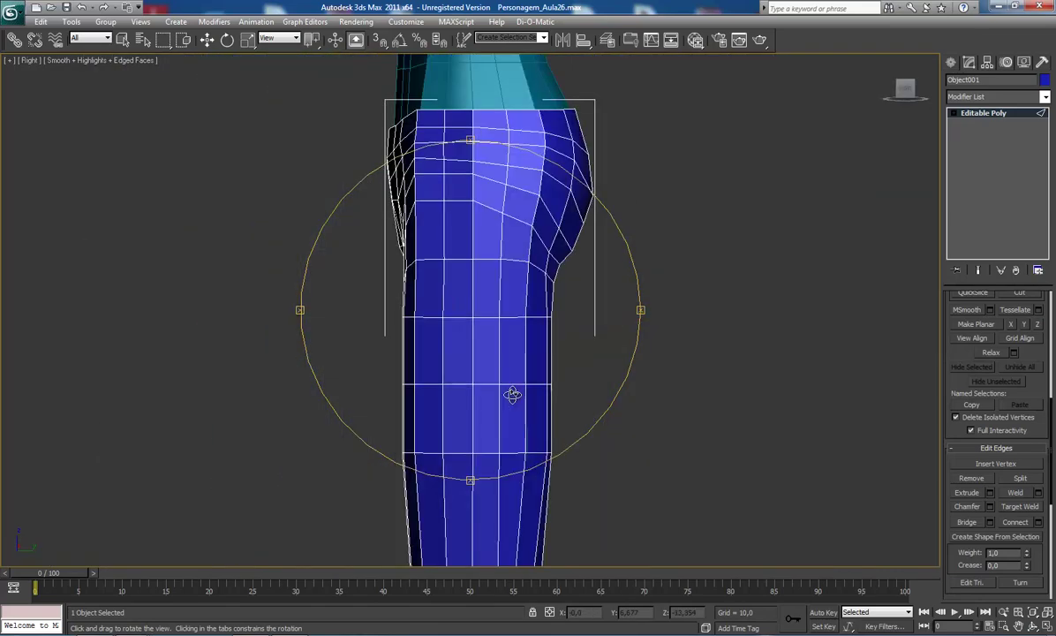
scroll(511, 393, up, 2)
scroll(509, 406, down, 6)
scroll(498, 420, down, 4)
scroll(498, 420, up, 2)
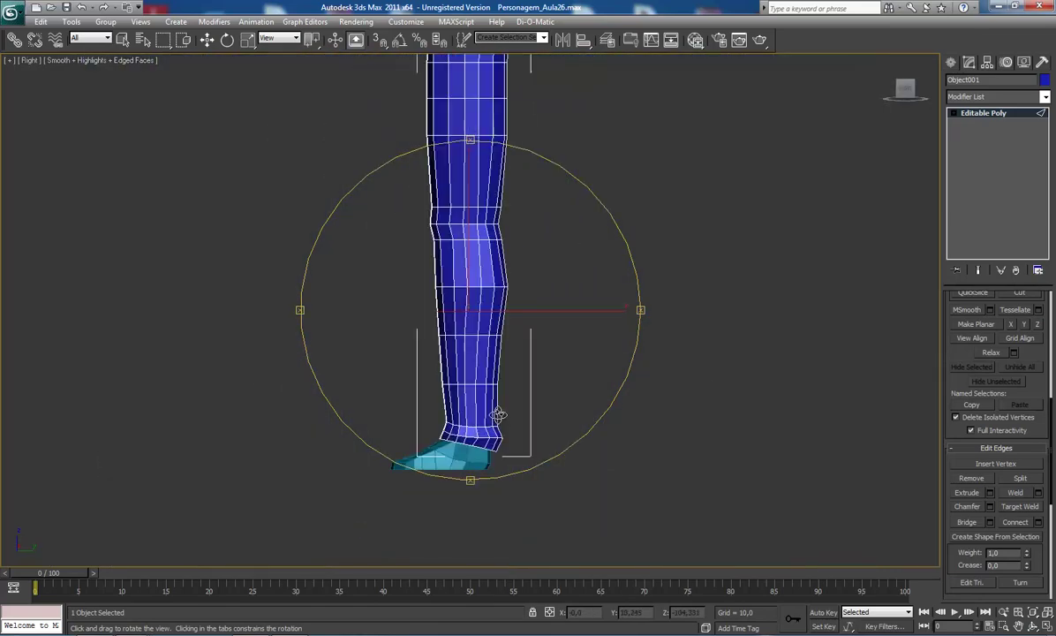
scroll(496, 415, up, 1)
scroll(497, 371, up, 1)
scroll(437, 367, up, 1)
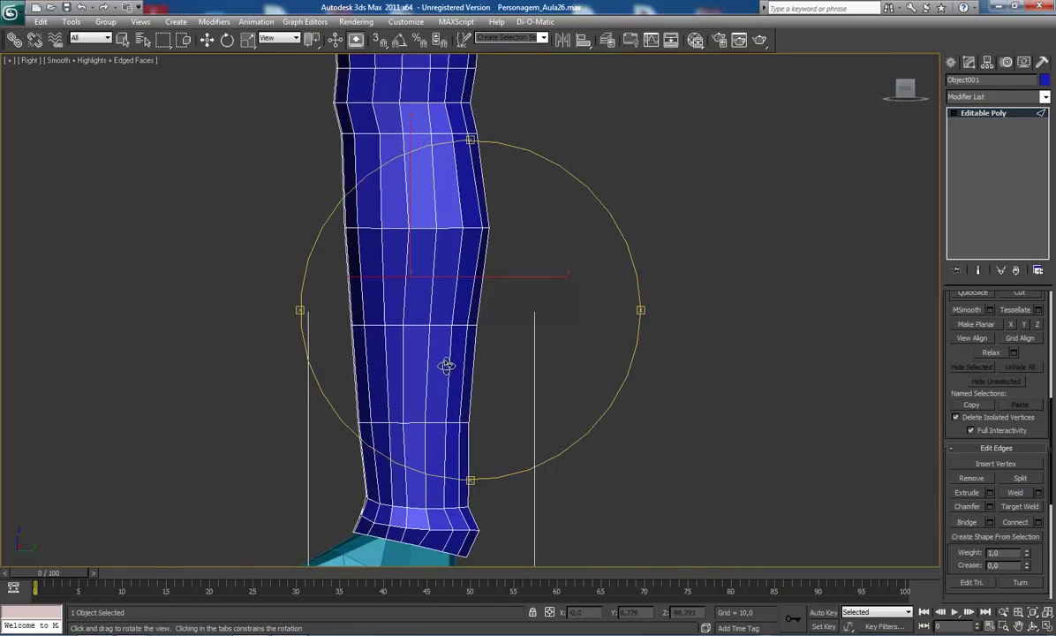
key(Escape)
key(1)
scroll(391, 256, up, 3)
Undo a trial move of seven knee vertices, then rotate the knee edge loop into a slant
drag(377, 236, 514, 279)
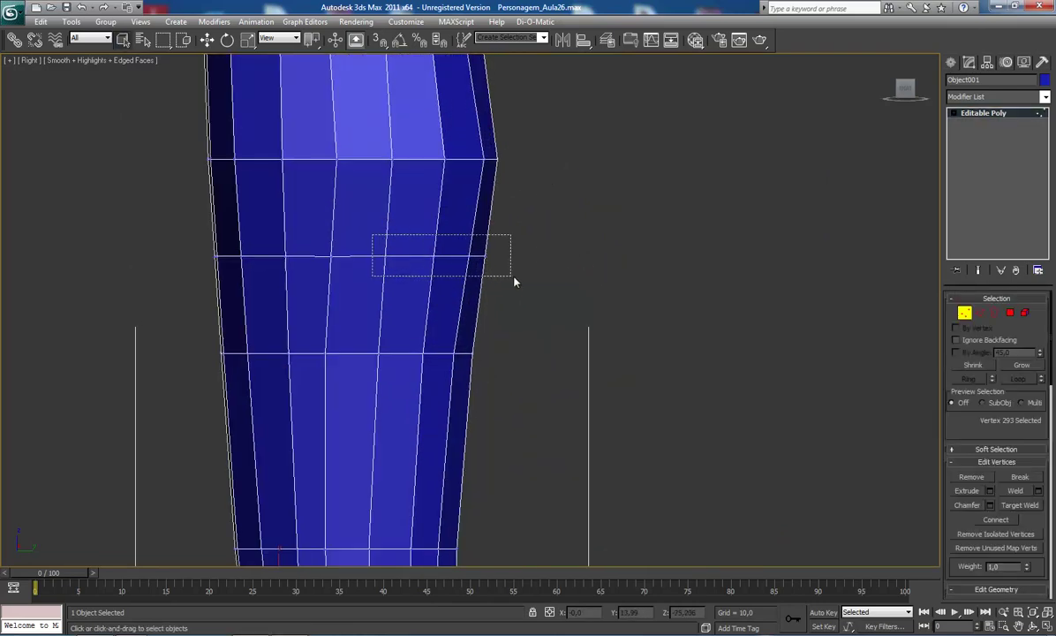
key(w)
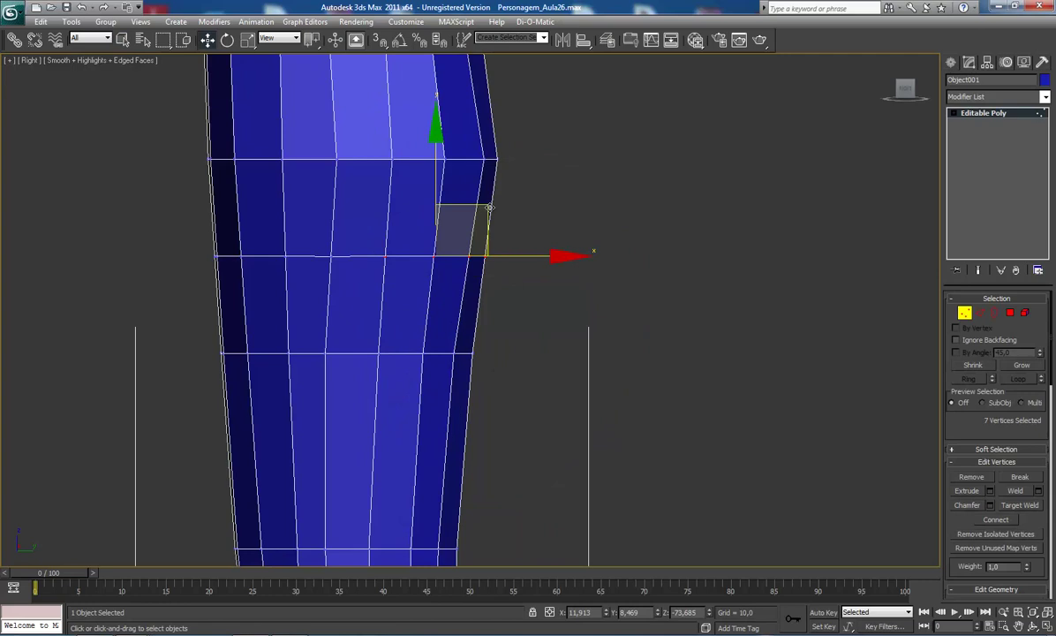
drag(484, 209, 509, 258)
key(ctrl+z)
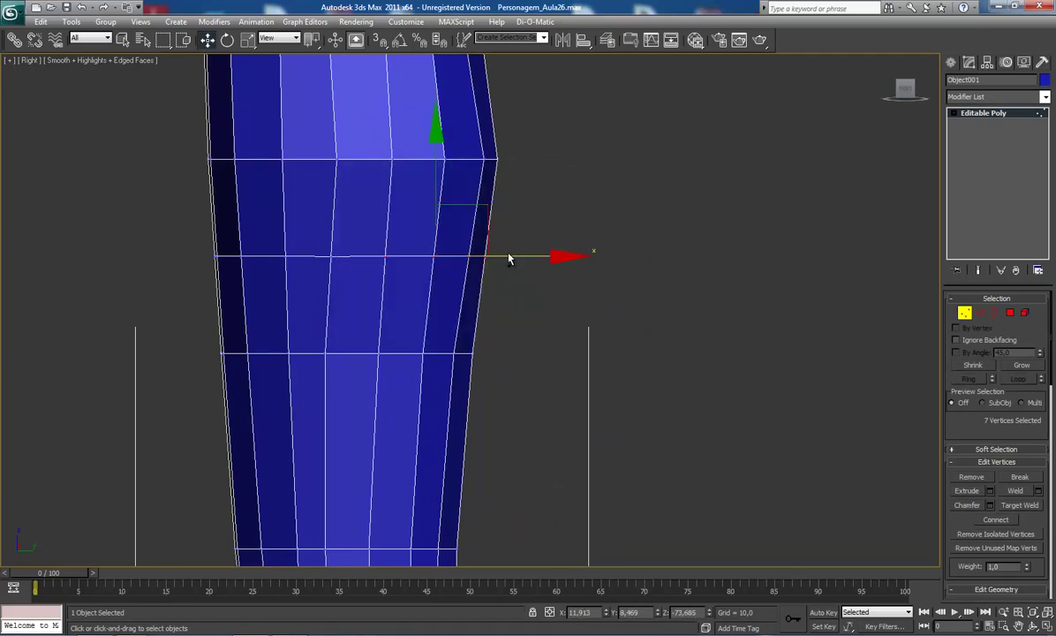
key(2)
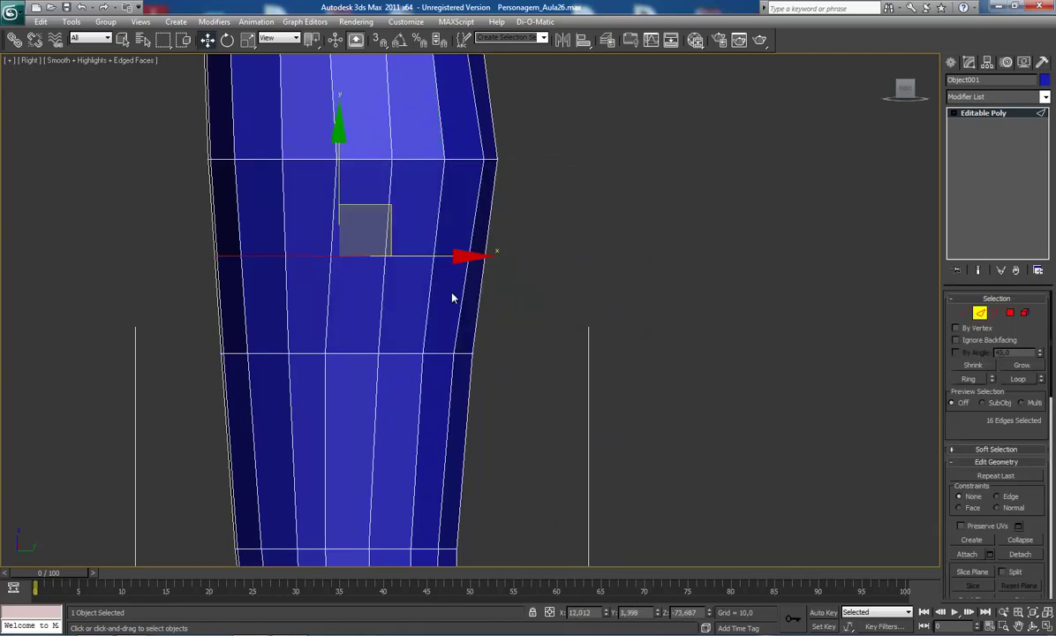
key(e)
drag(454, 237, 453, 244)
key(w)
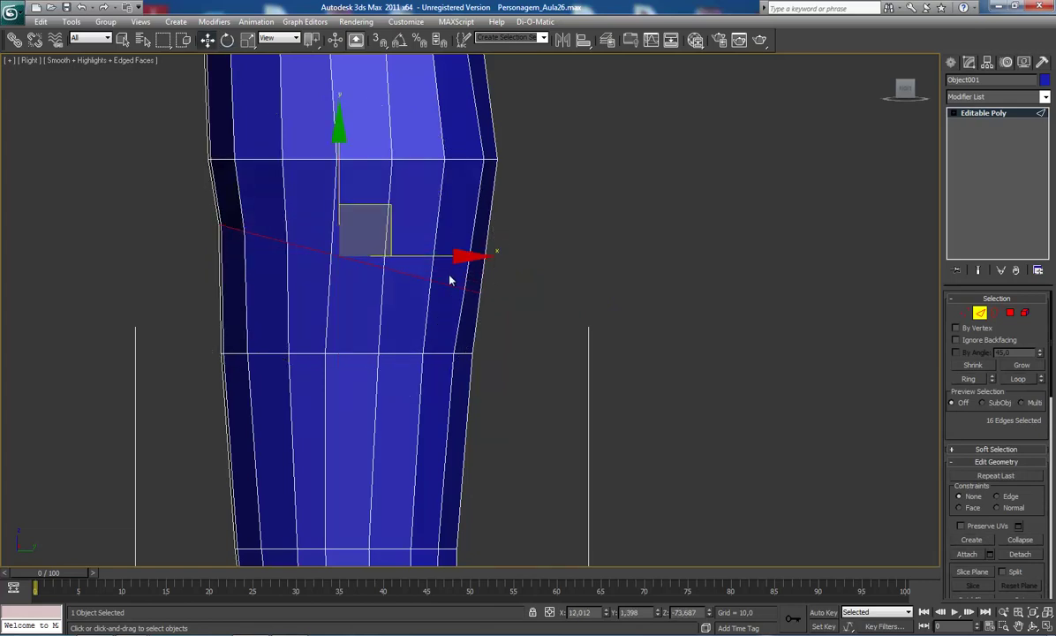
key(1)
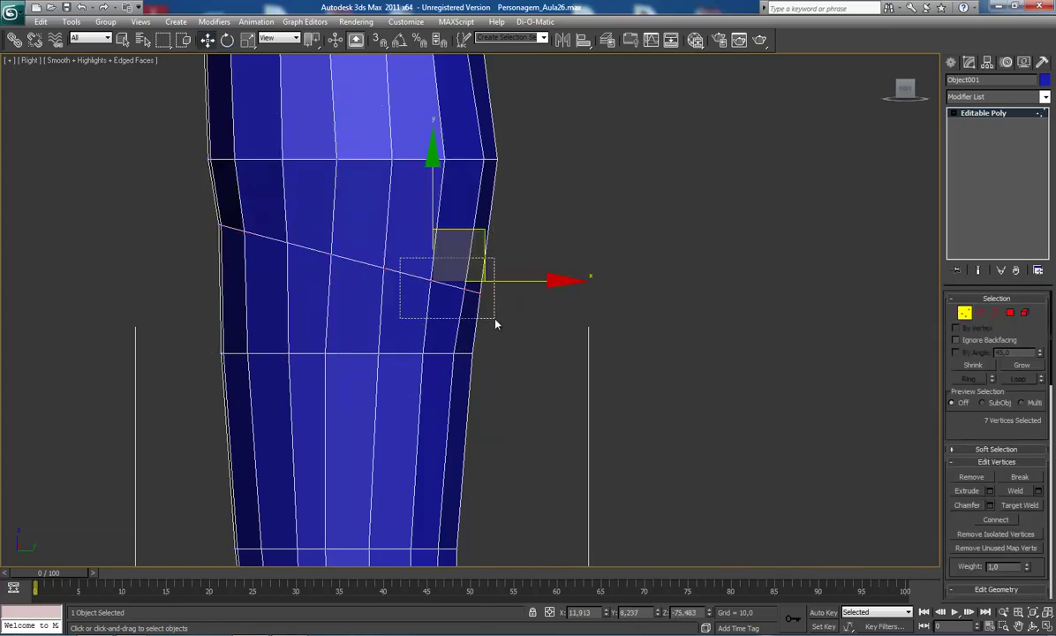
Move five knee-front vertices down and forward, and nudge the slanted loop vertices down and back
mouse_move(462, 297)
alt+mouse_down()
mouse_move(491, 237)
mouse_move(565, 317)
alt+mouse_up()
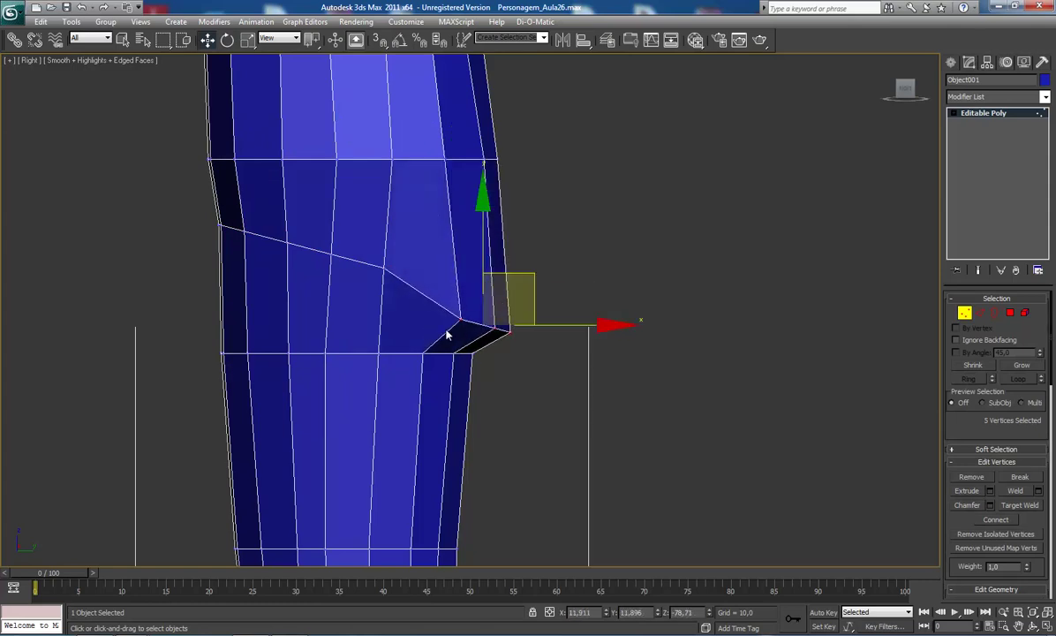
drag(409, 343, 500, 378)
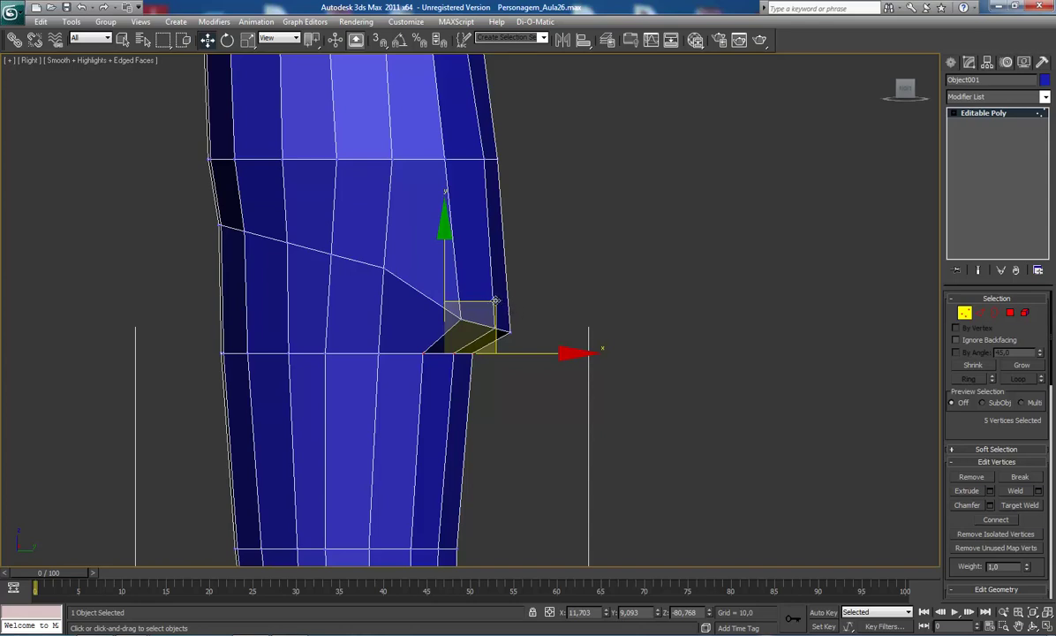
drag(495, 300, 509, 307)
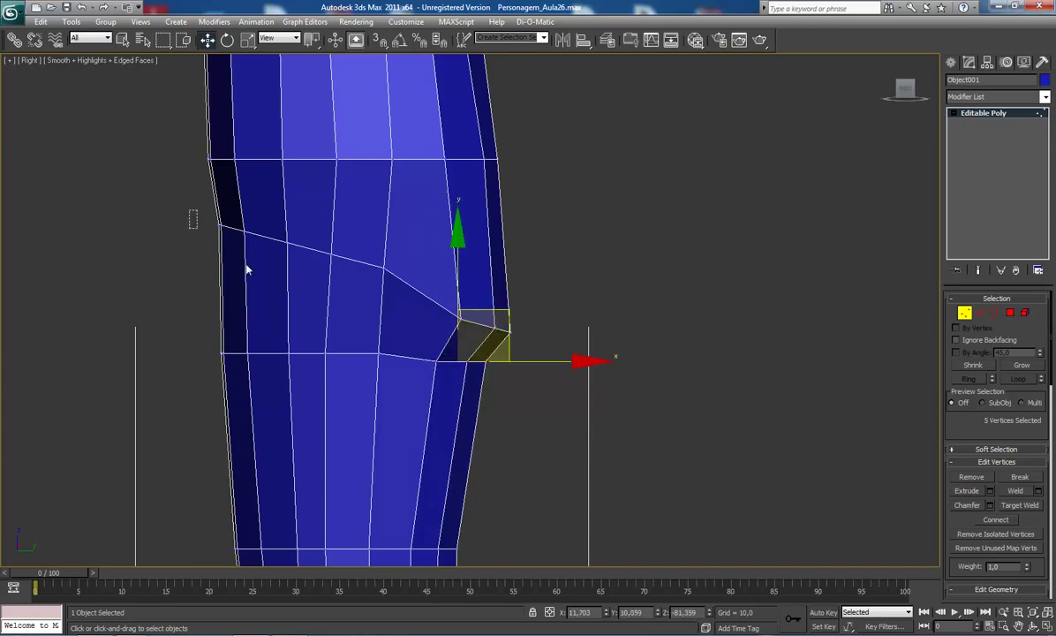
drag(247, 269, 323, 285)
drag(296, 182, 289, 196)
Nudge the middle-knee and fold vertices down, forward and right to sharpen the knee point
mouse_move(318, 290)
mouse_down()
mouse_move(357, 230)
mouse_move(456, 249)
mouse_move(457, 274)
mouse_up()
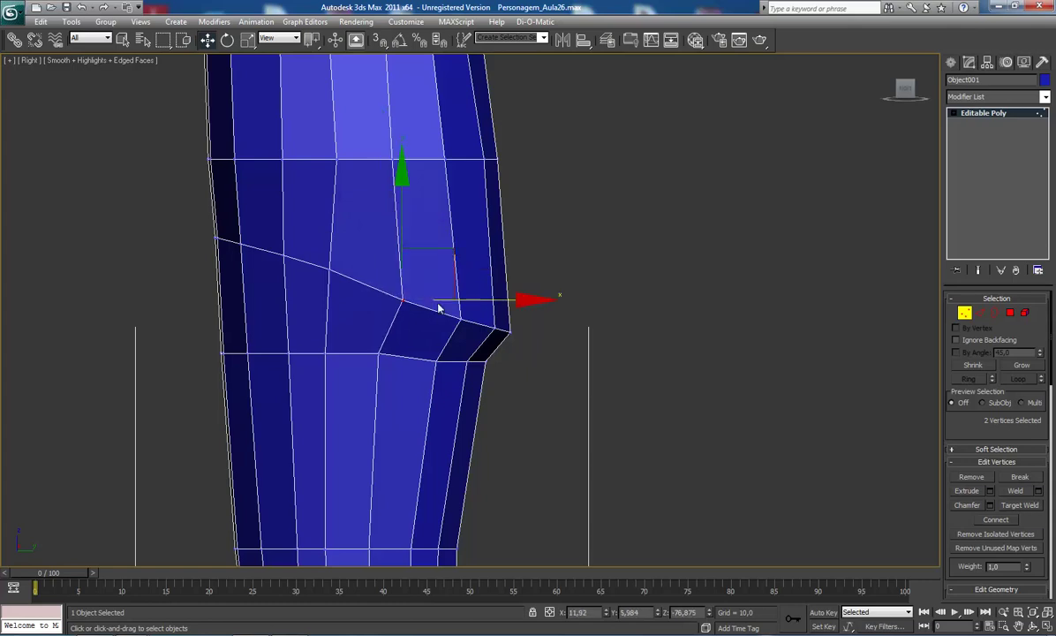
drag(308, 249, 345, 291)
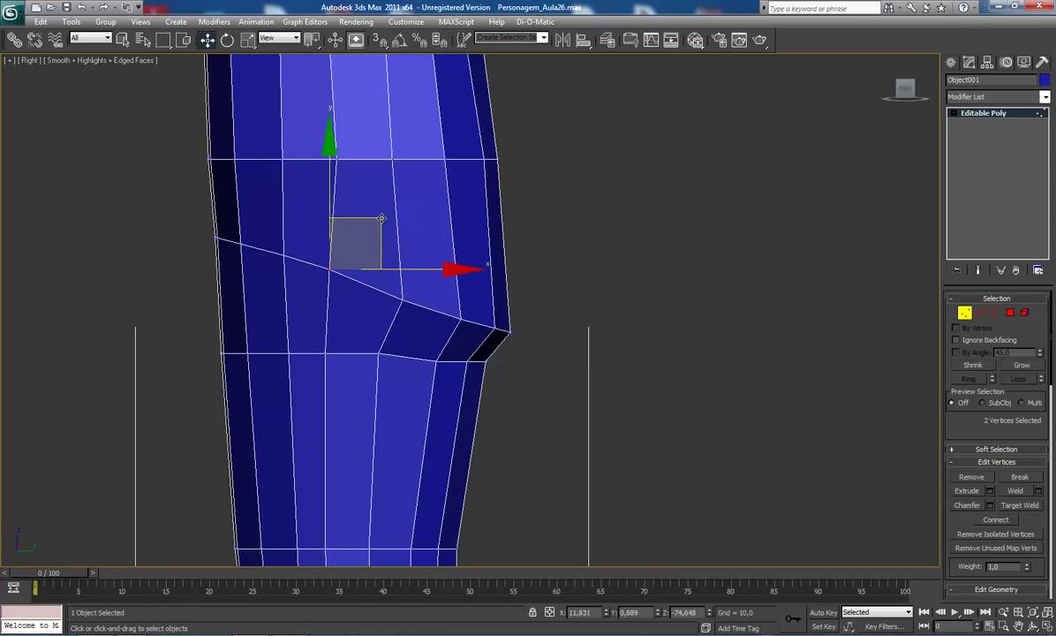
drag(390, 227, 338, 276)
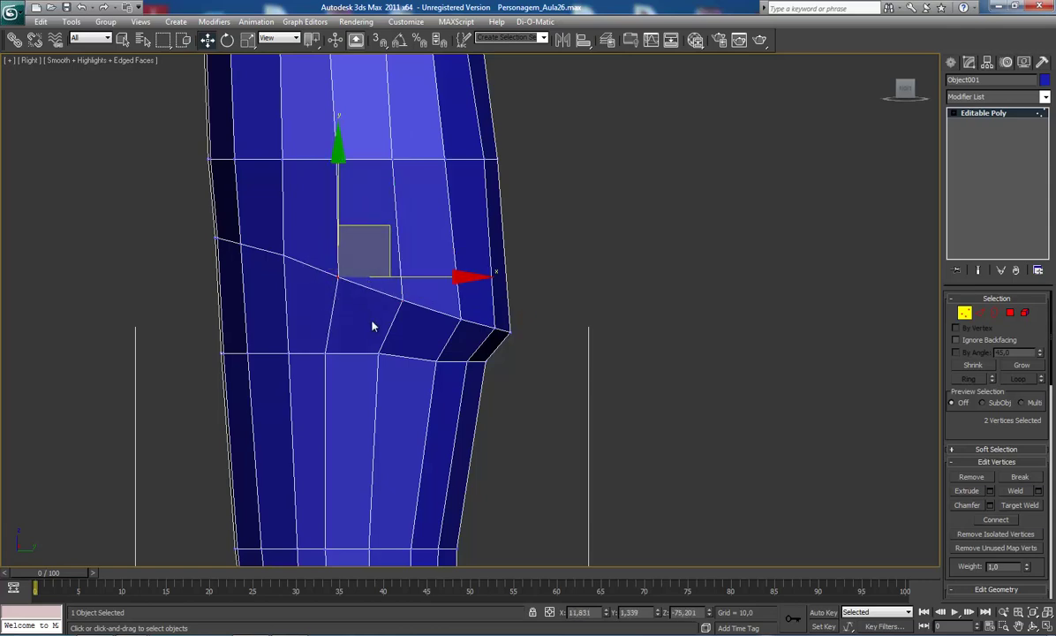
drag(370, 350, 388, 360)
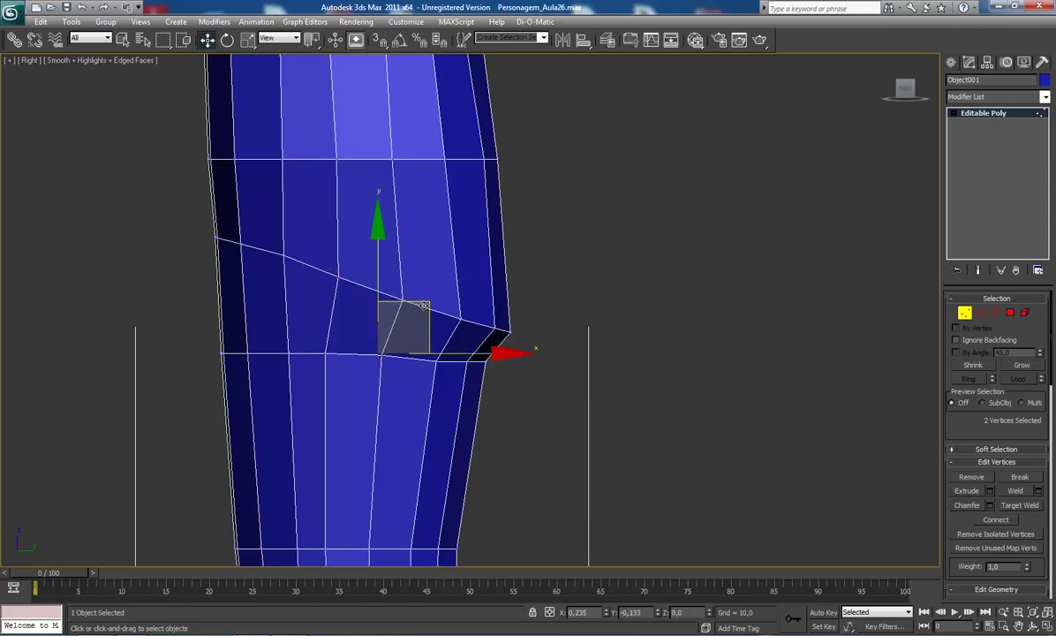
drag(418, 304, 433, 309)
scroll(484, 348, down, 5)
scroll(485, 347, up, 2)
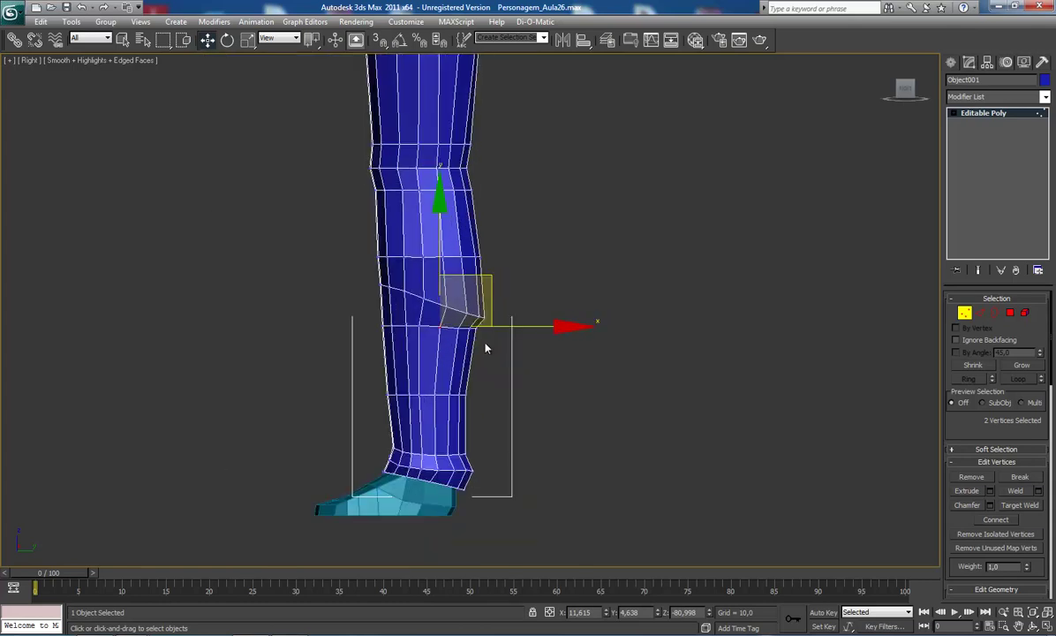
scroll(477, 357, up, 2)
scroll(448, 355, down, 2)
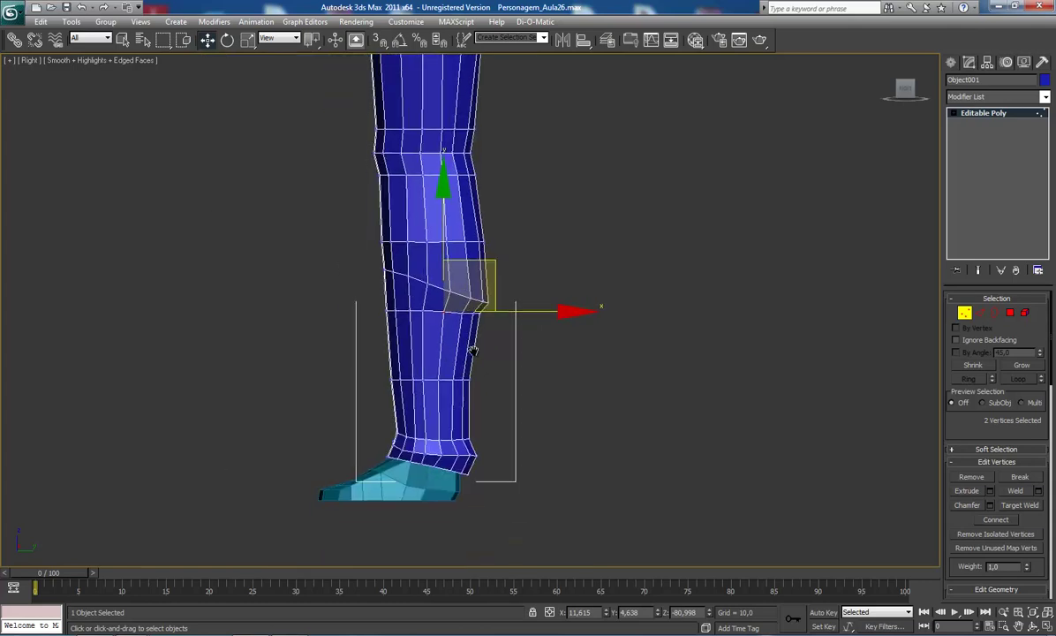
scroll(472, 351, up, 2)
scroll(473, 352, up, 2)
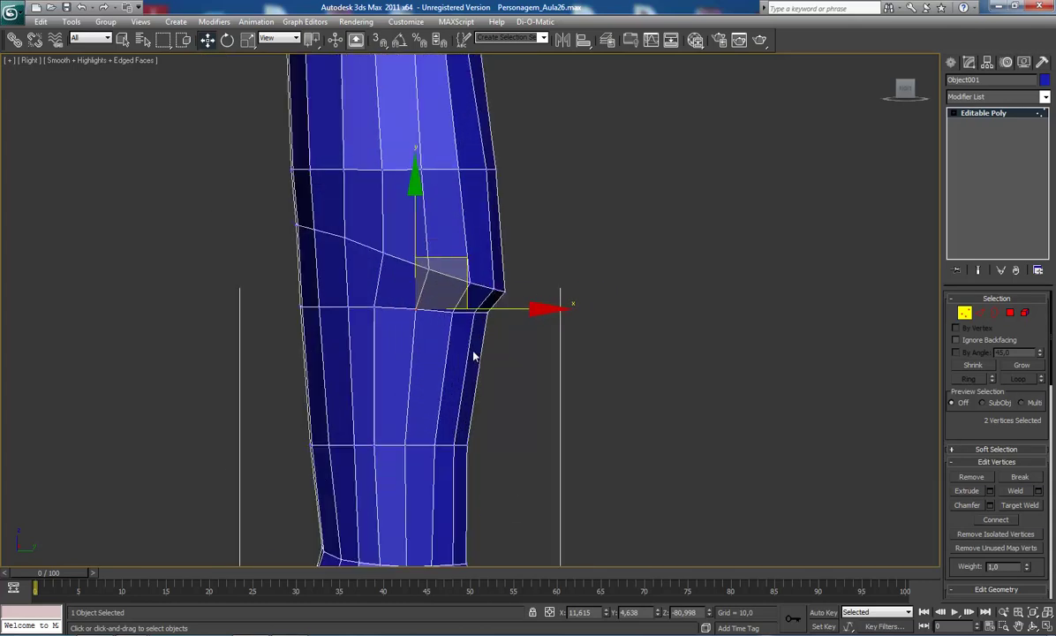
In the side view, select the vertical edges above the knee crease and Connect them into a new loop
click(979, 313)
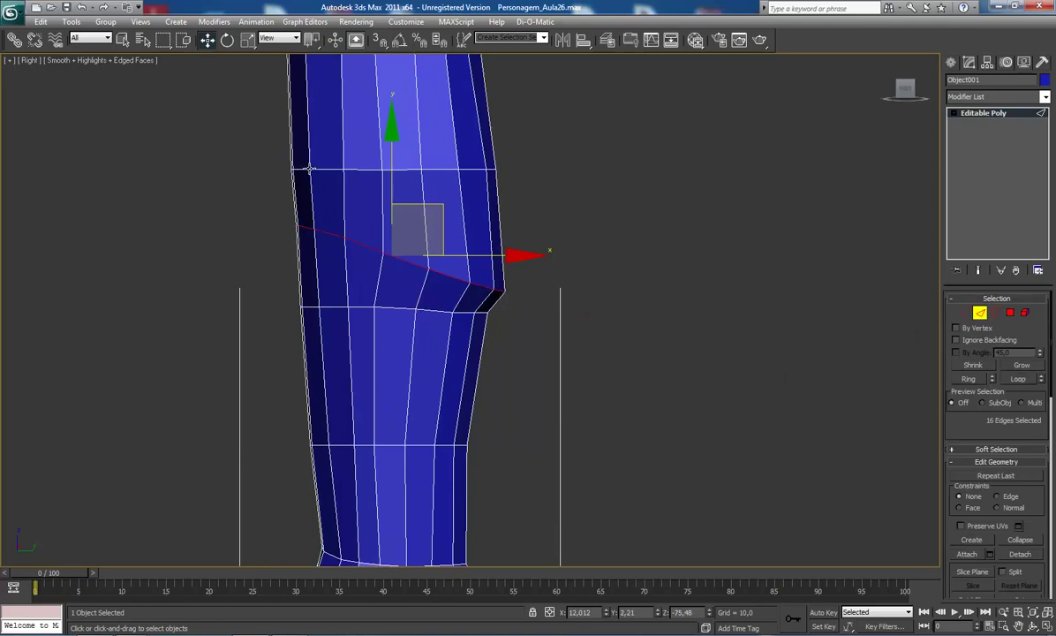
click(979, 314)
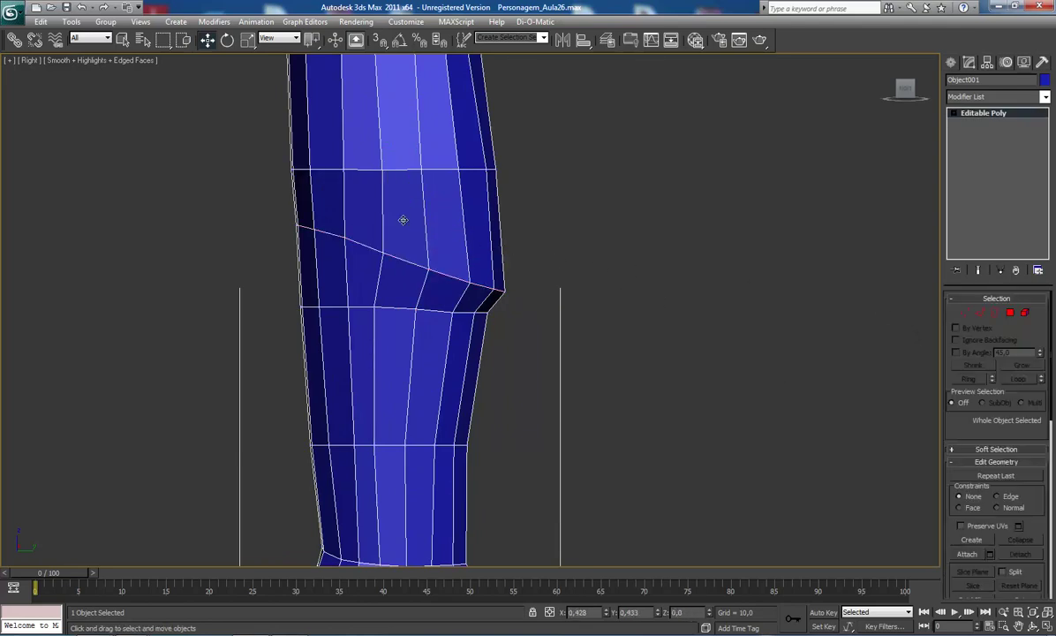
alt+middle_drag(344, 196, 402, 225)
key(shift+z)
key(2)
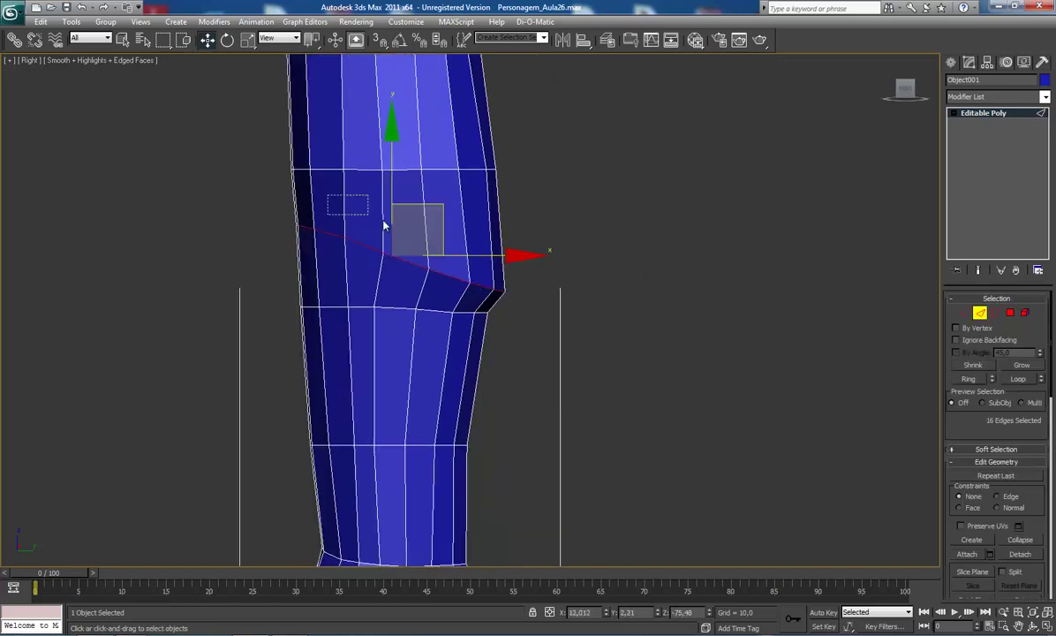
drag(383, 225, 537, 224)
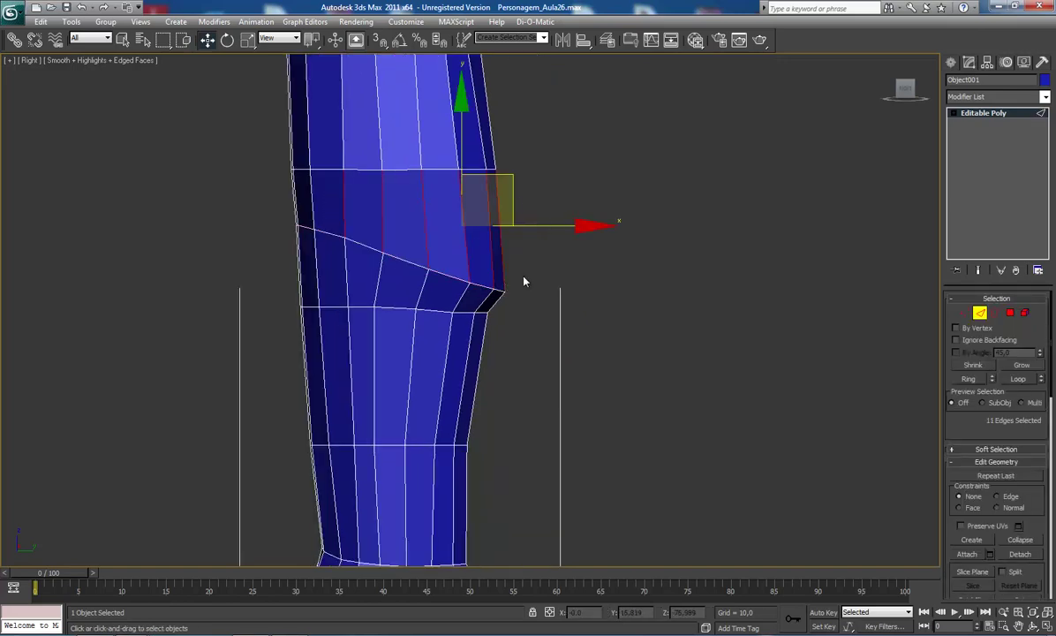
middle_drag(519, 315, 519, 321)
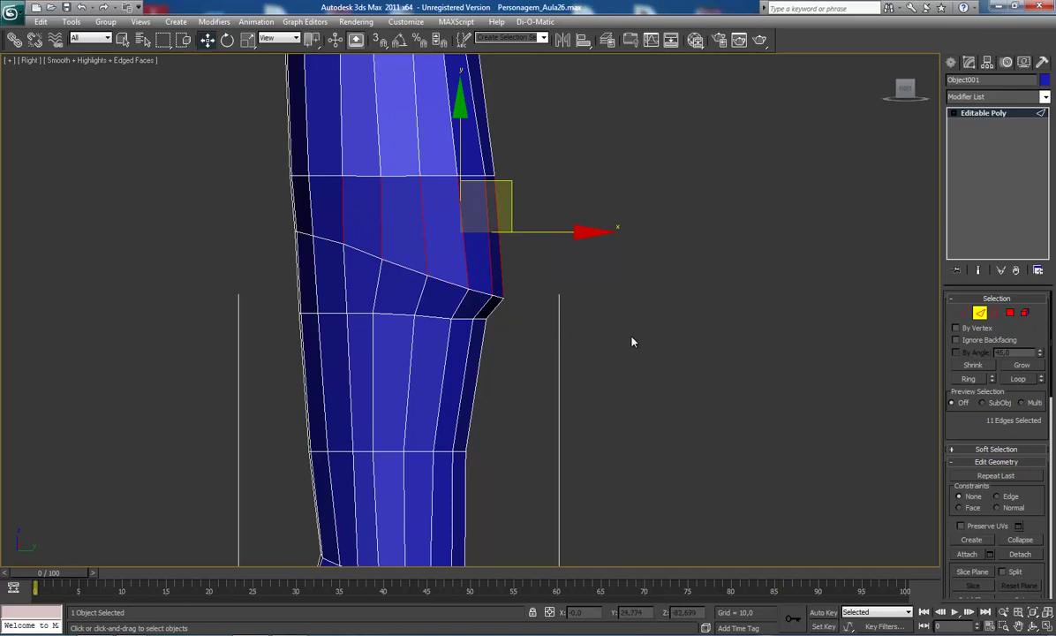
scroll(1051, 564, down, 5)
scroll(1051, 564, down, 5)
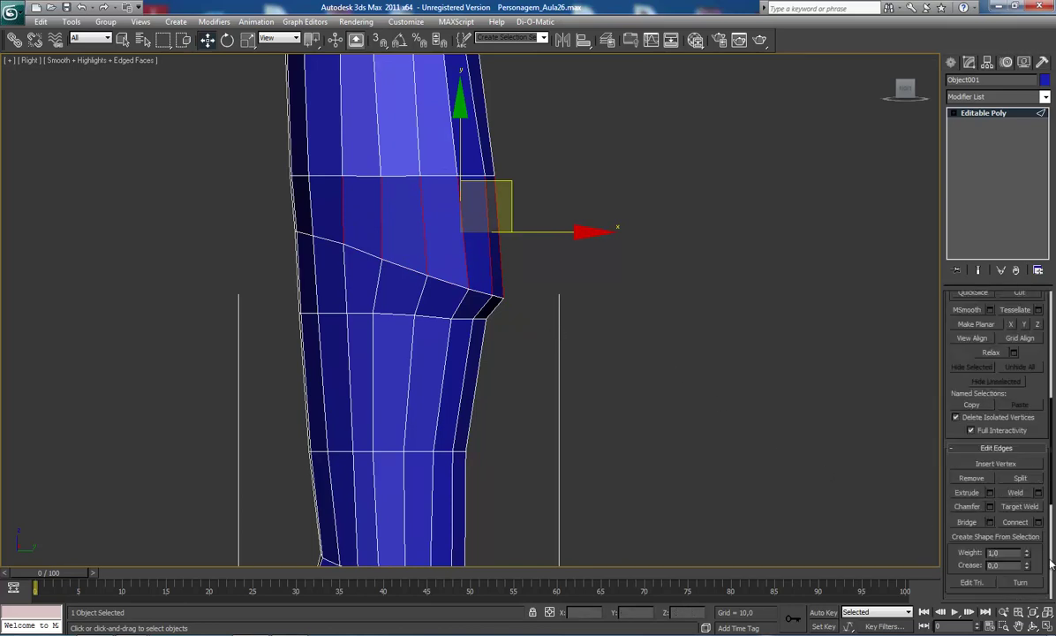
click(1016, 523)
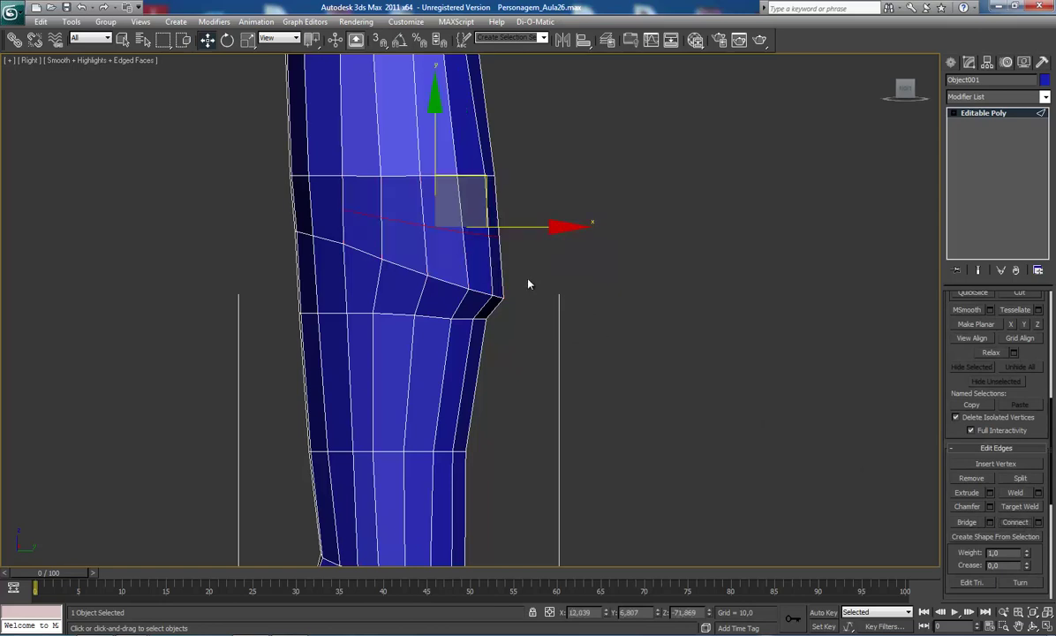
Select the new vertex row above the knee and lower it down and slightly left
key(1)
drag(389, 198, 520, 250)
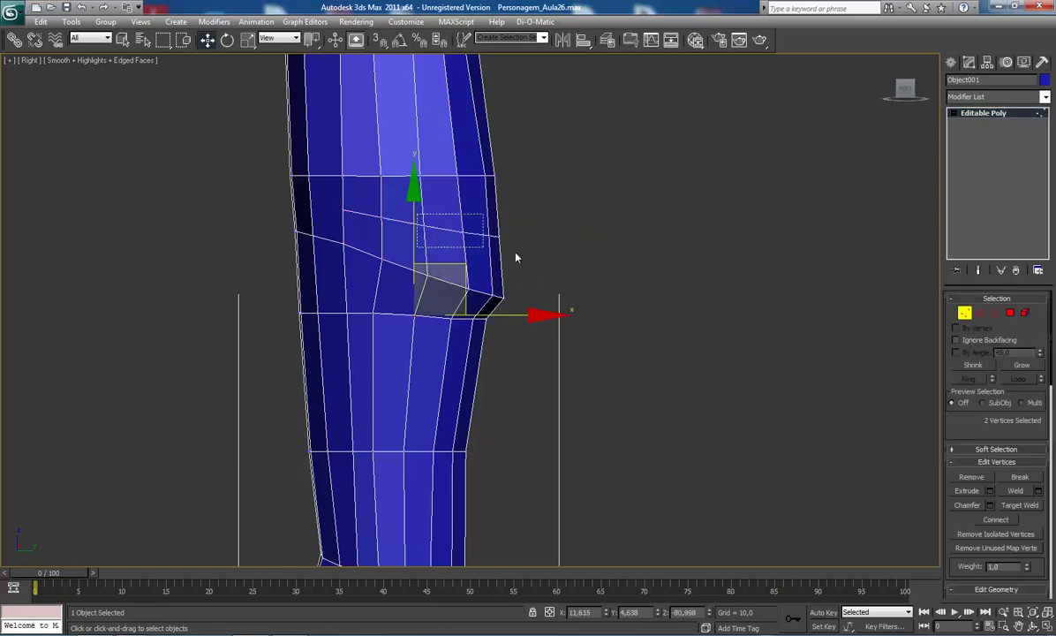
drag(512, 184, 509, 206)
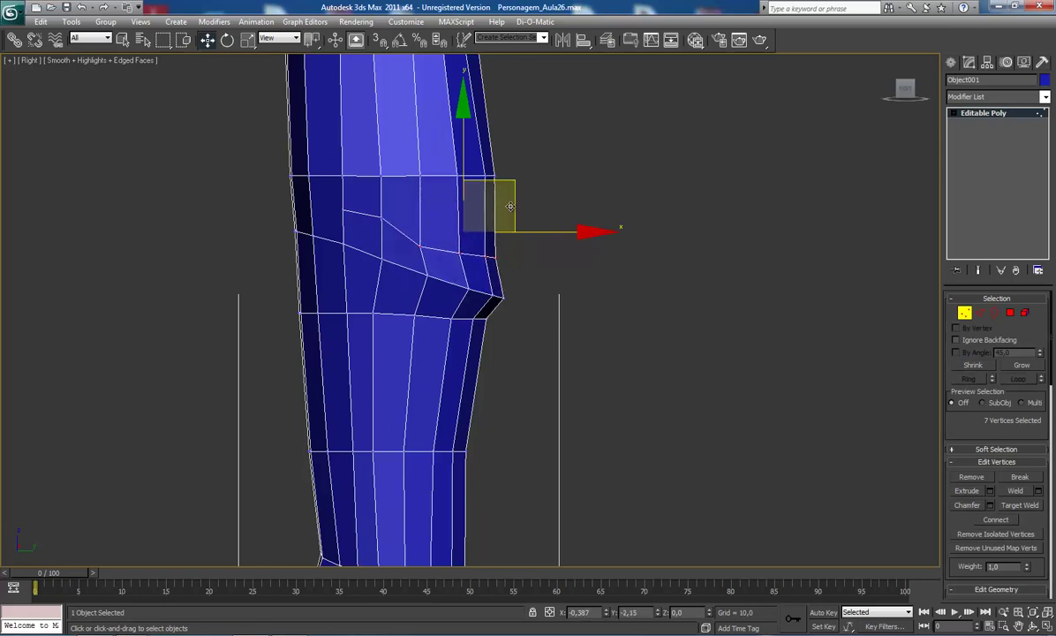
drag(510, 206, 513, 206)
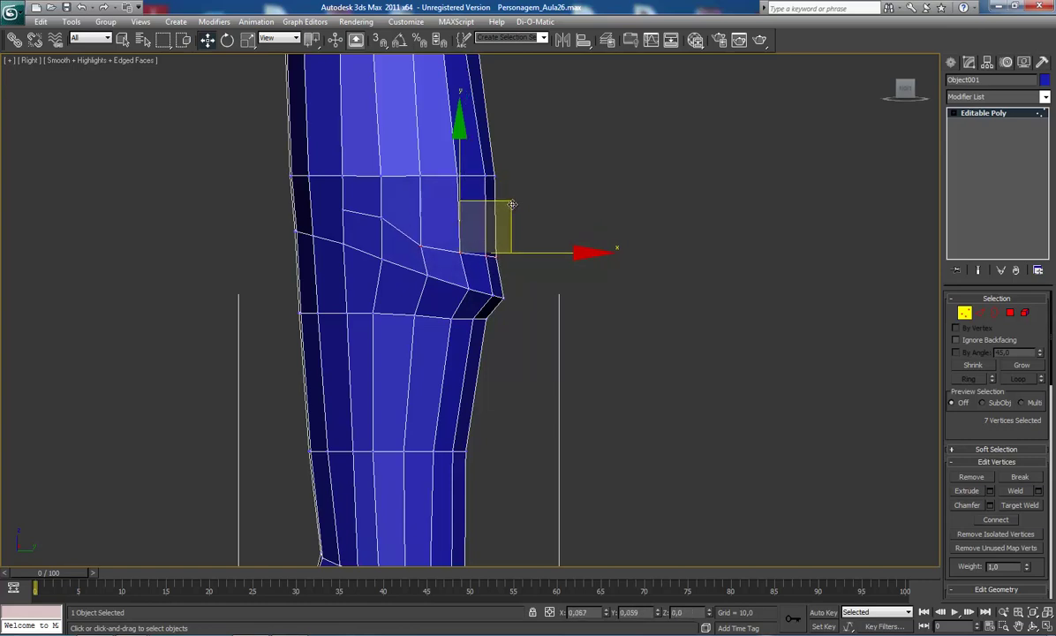
Fine-tune the vertices around the knee notch, nudging two vertices on the new row
drag(452, 279, 503, 304)
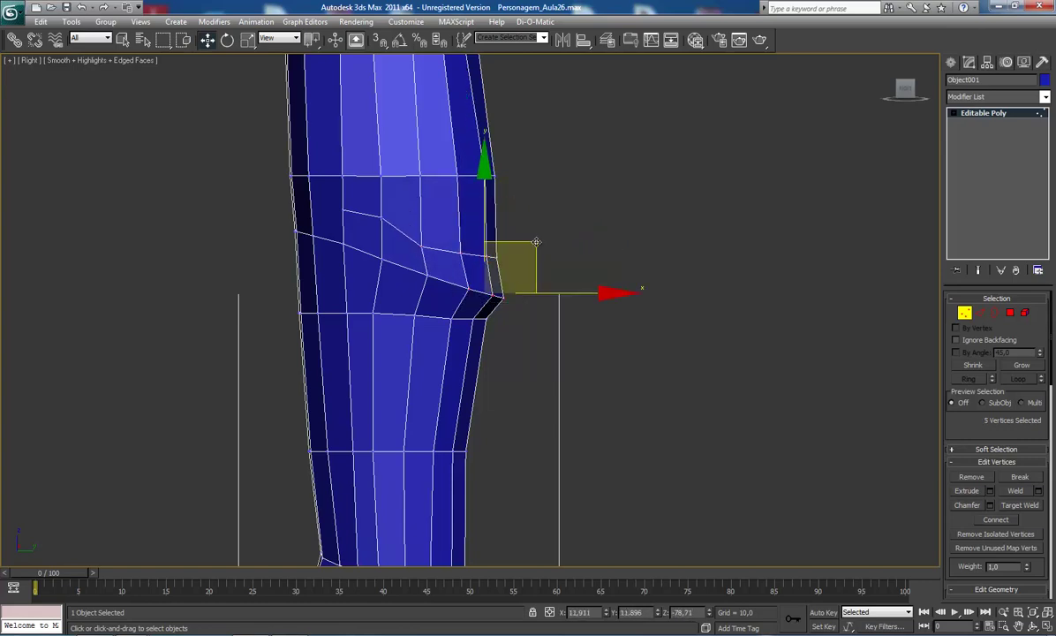
drag(536, 241, 538, 243)
drag(449, 240, 509, 269)
drag(526, 205, 523, 212)
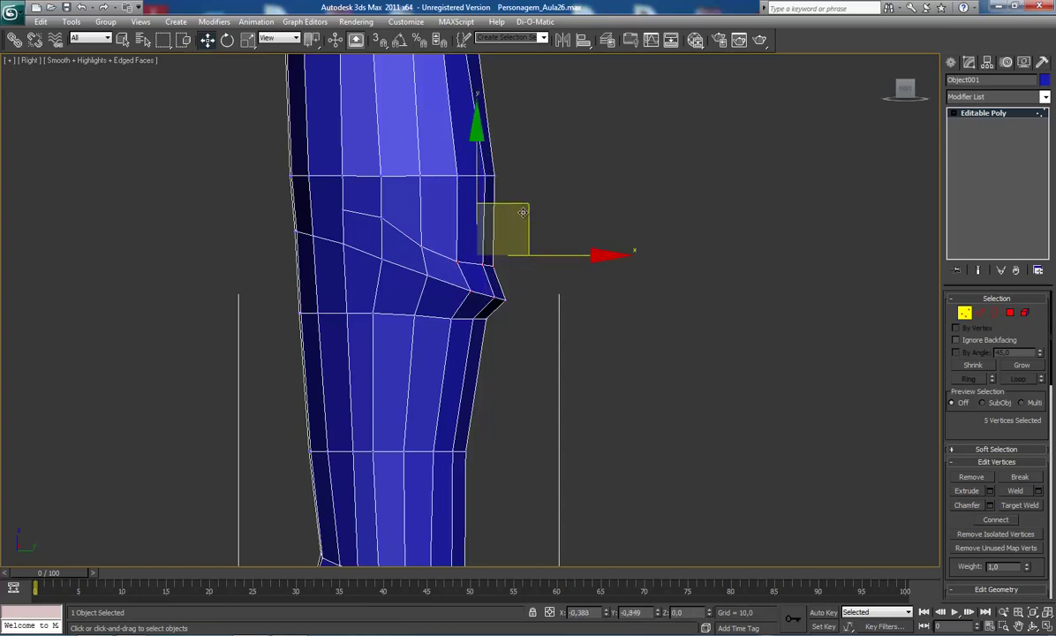
drag(365, 207, 418, 248)
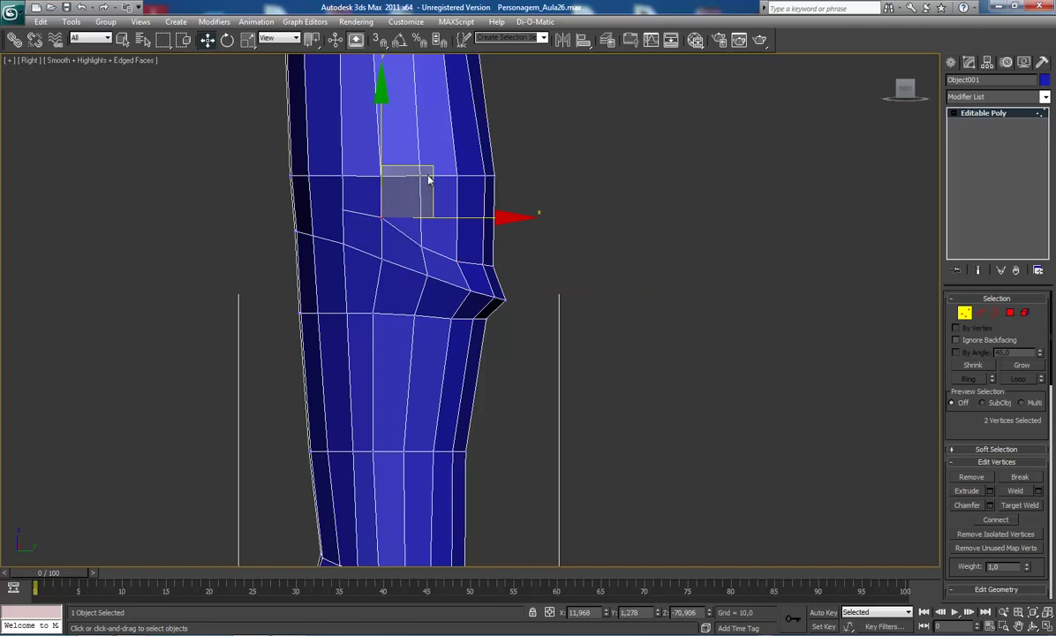
drag(430, 171, 432, 185)
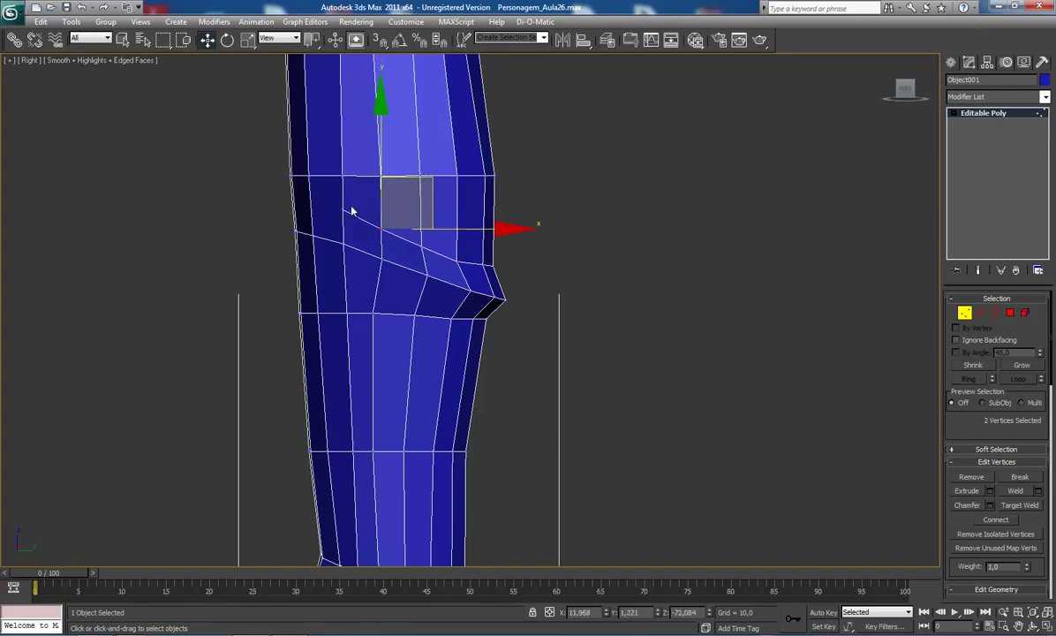
scroll(380, 225, down, 2)
scroll(420, 244, up, 1)
scroll(441, 275, down, 1)
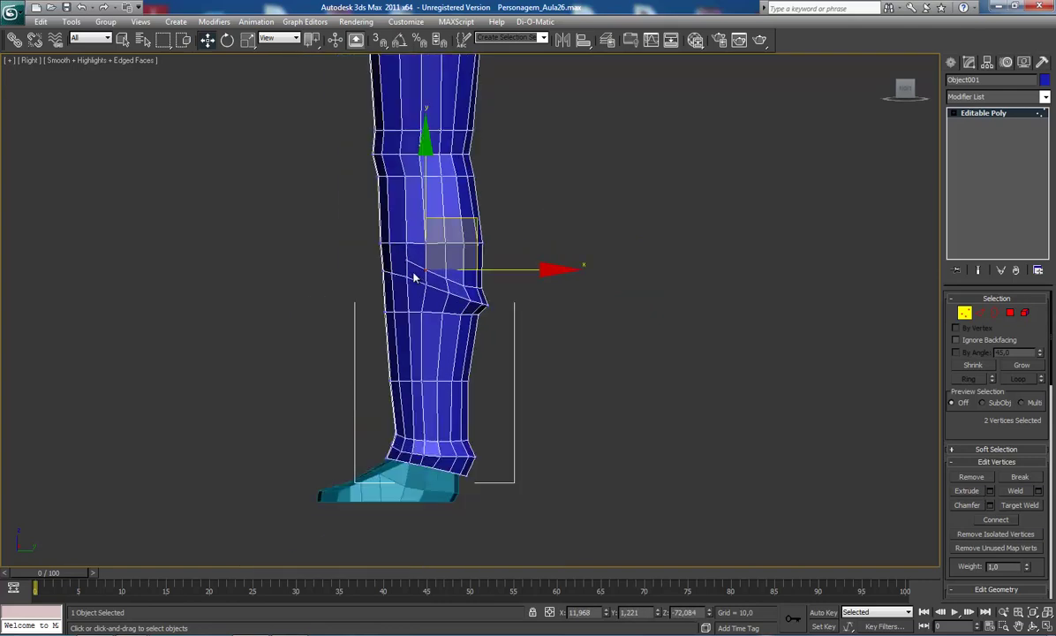
scroll(415, 278, up, 2)
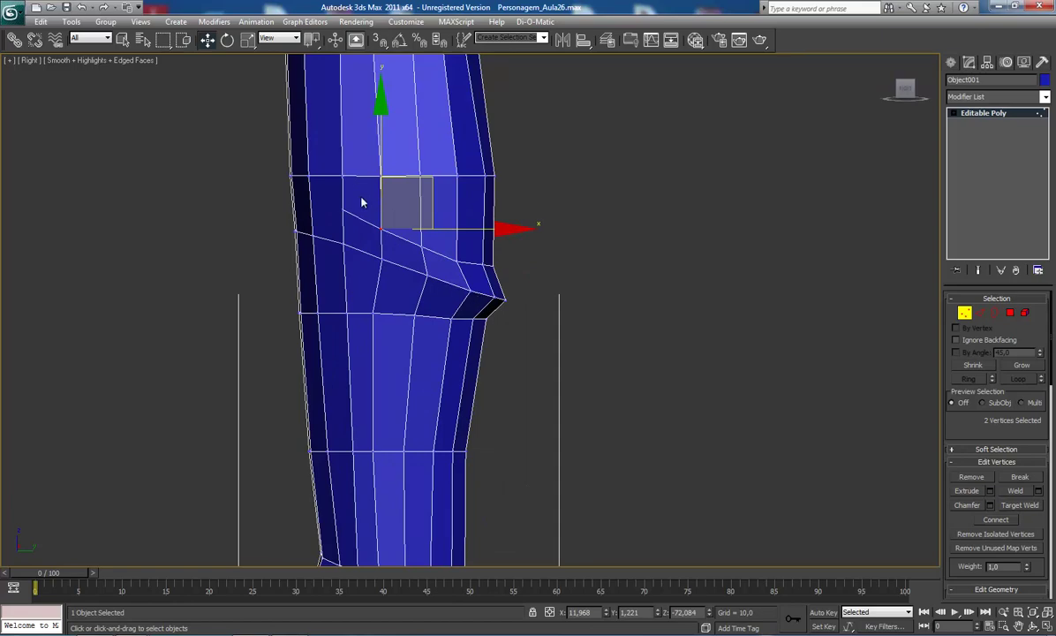
In Perspective view, push the three edges at the front of the knee outward
key(p)
scroll(454, 272, down, 3)
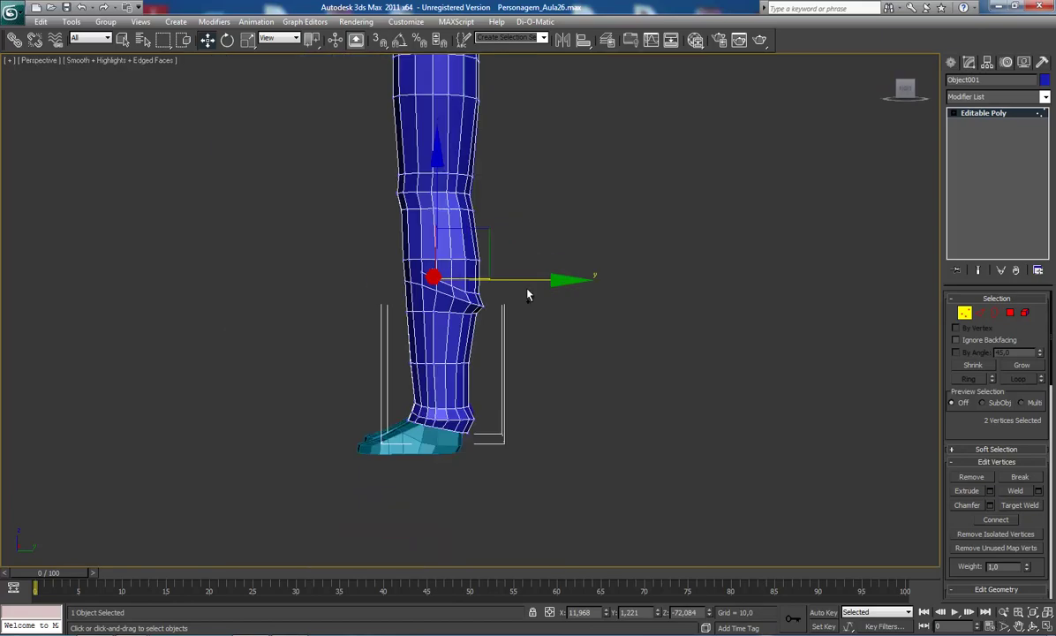
mouse_move(530, 293)
alt+middle_down()
mouse_move(566, 336)
mouse_move(764, 332)
mouse_move(697, 312)
alt+middle_up()
mouse_move(410, 347)
alt+middle_down()
mouse_move(399, 350)
mouse_move(524, 353)
mouse_move(398, 338)
alt+middle_up()
scroll(436, 347, up, 4)
scroll(394, 339, up, 4)
mouse_move(488, 305)
alt+middle_down()
mouse_move(496, 295)
mouse_move(476, 308)
alt+middle_up()
key(2)
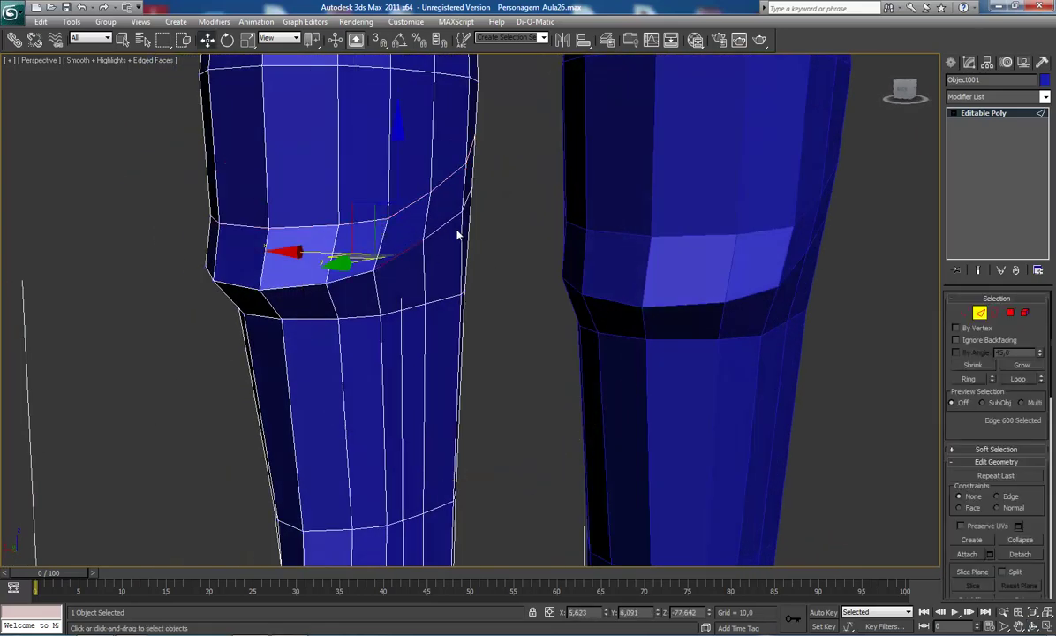
click(450, 219)
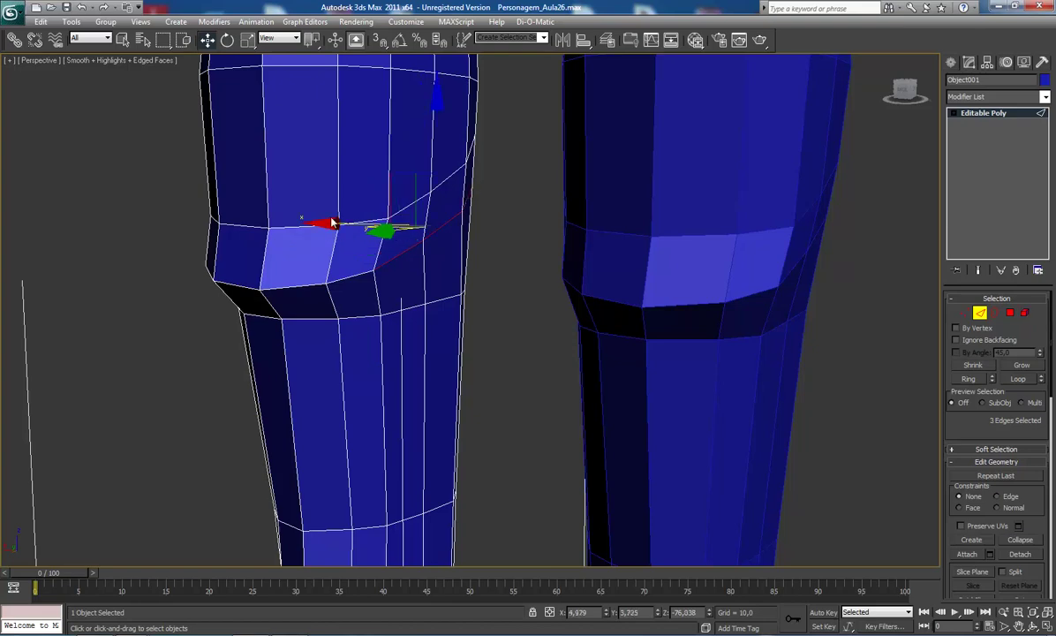
drag(332, 223, 349, 225)
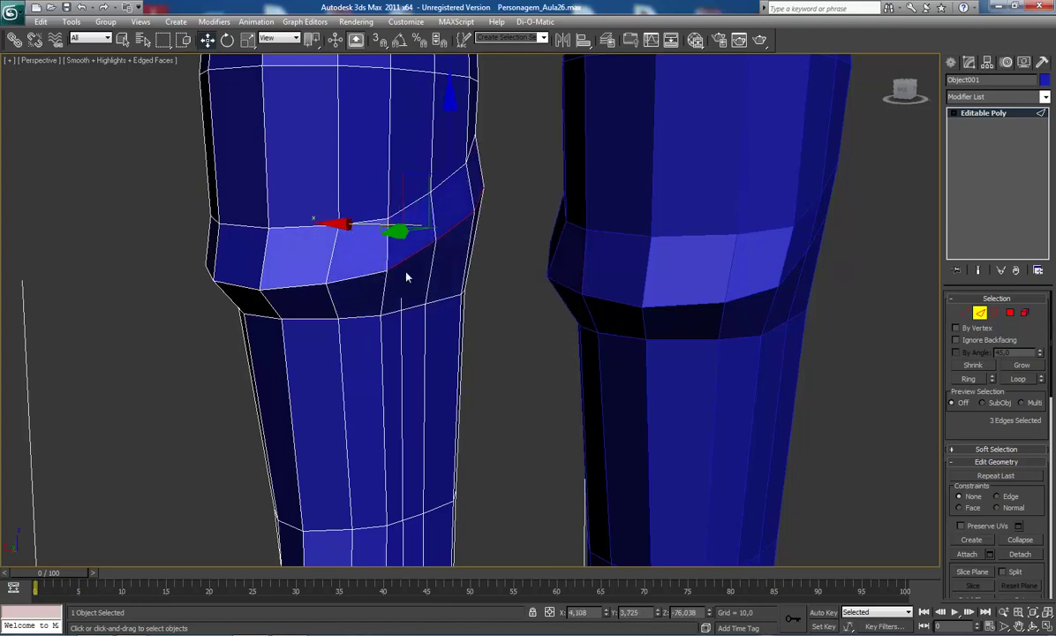
Check the knee from around both legs and select three edges on the knee's side
mouse_move(461, 281)
alt+middle_down()
mouse_move(398, 259)
mouse_move(273, 261)
mouse_move(372, 264)
alt+middle_up()
scroll(372, 264, down, 5)
mouse_move(457, 268)
alt+middle_down()
mouse_move(432, 285)
mouse_move(377, 286)
mouse_move(460, 293)
mouse_move(297, 292)
mouse_move(299, 306)
mouse_move(577, 316)
alt+middle_up()
scroll(530, 302, up, 2)
scroll(538, 306, up, 3)
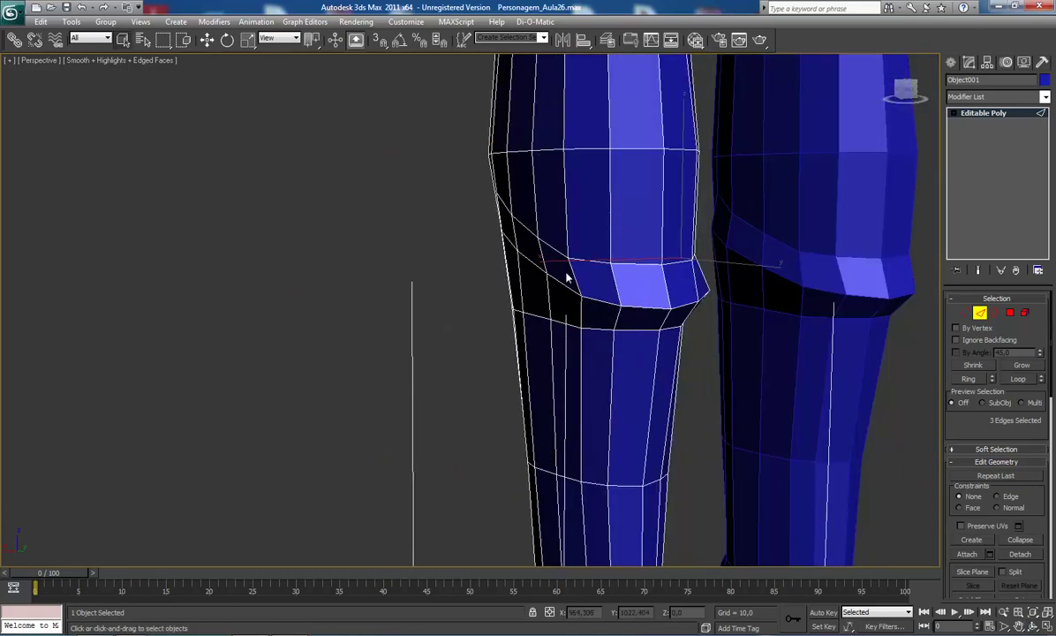
ctrl+click(526, 237)
ctrl+click(511, 241)
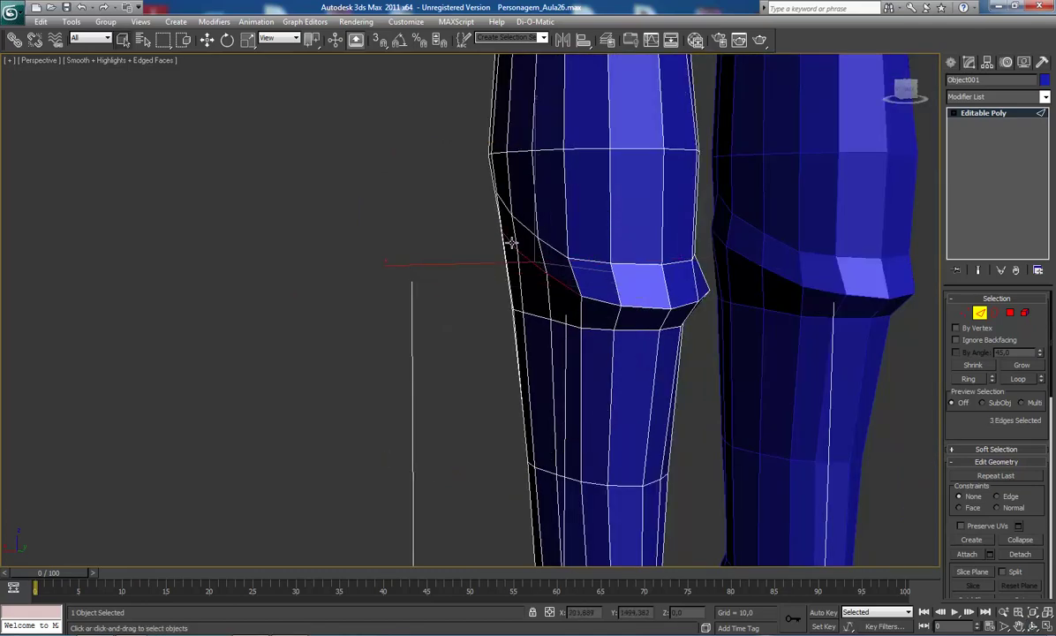
mouse_move(512, 274)
alt+middle_down()
mouse_move(540, 283)
mouse_move(493, 287)
mouse_move(505, 294)
alt+middle_up()
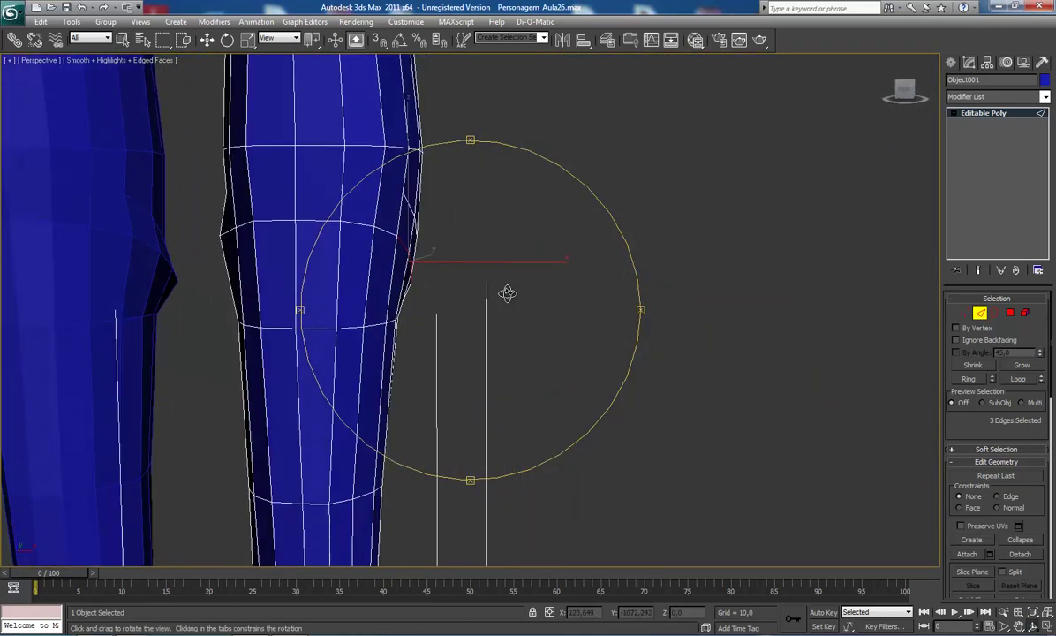
Move the selected knee edges out and down, then nudge one knee vertex
key(w)
drag(429, 238, 421, 204)
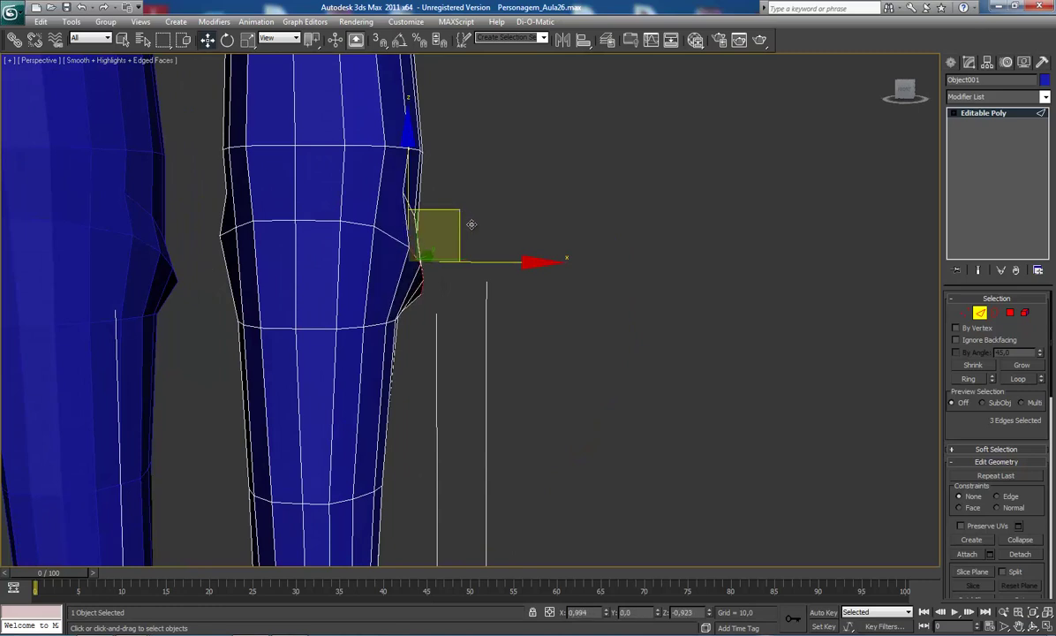
key(1)
click(418, 192)
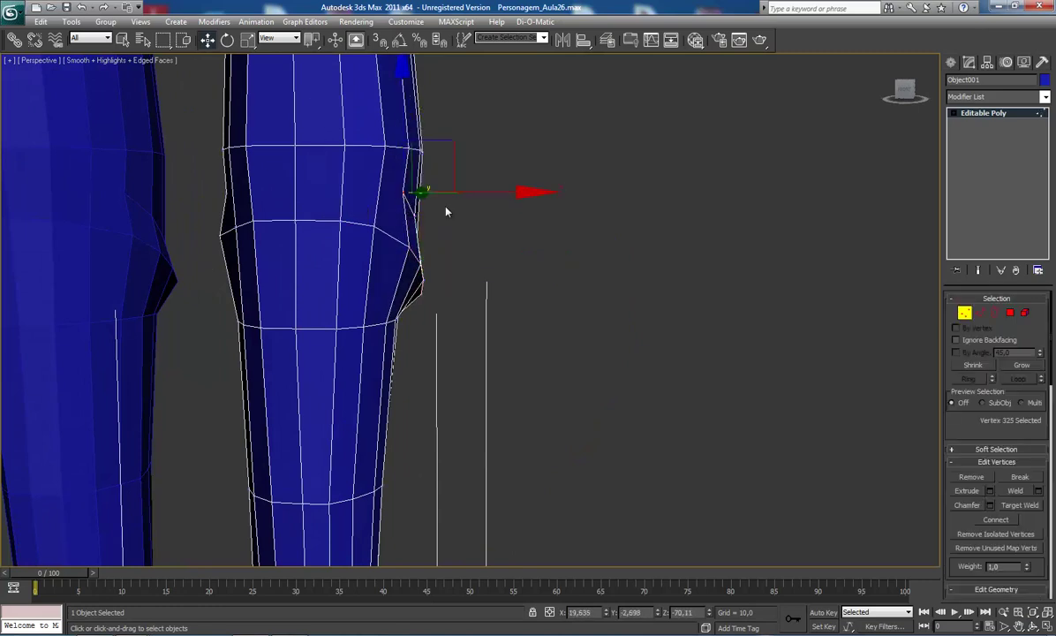
drag(449, 142, 454, 145)
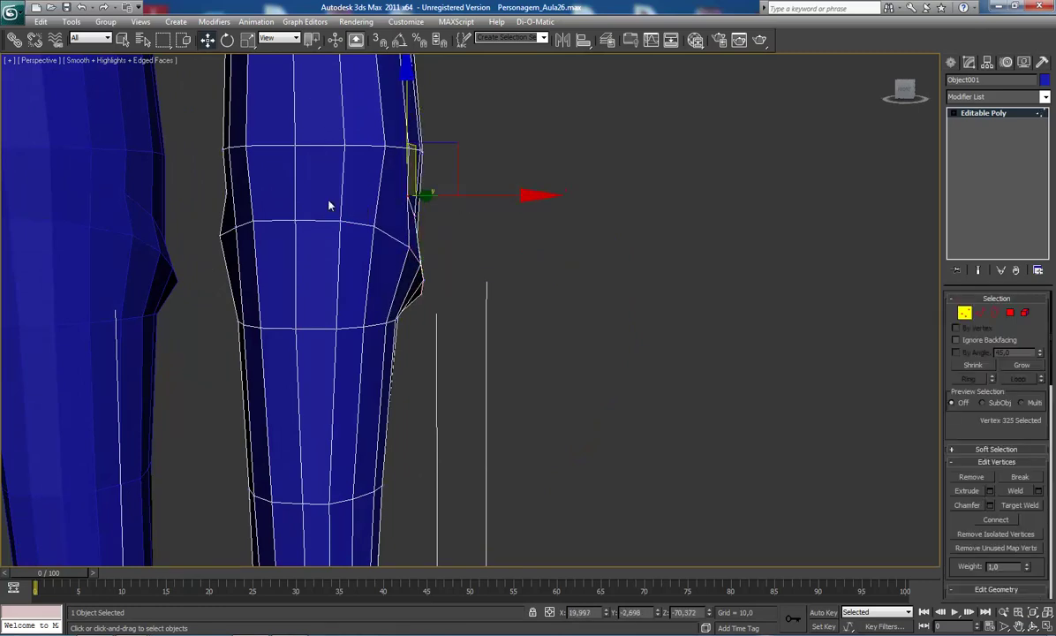
Join two knee vertices with a new diagonal edge using Connect
alt+middle_drag(373, 272, 398, 263)
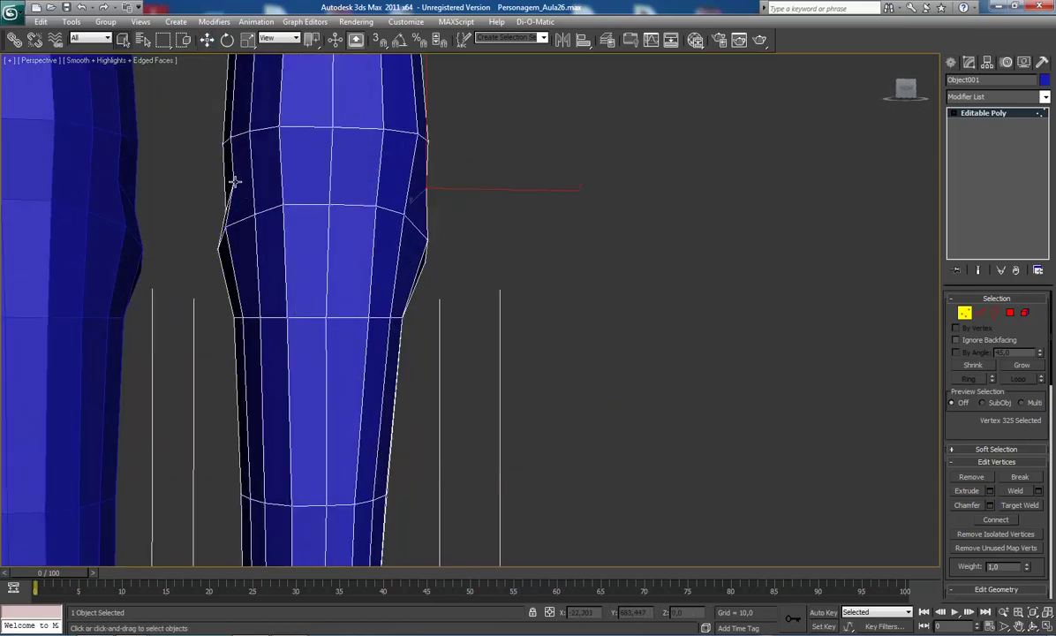
click(235, 184)
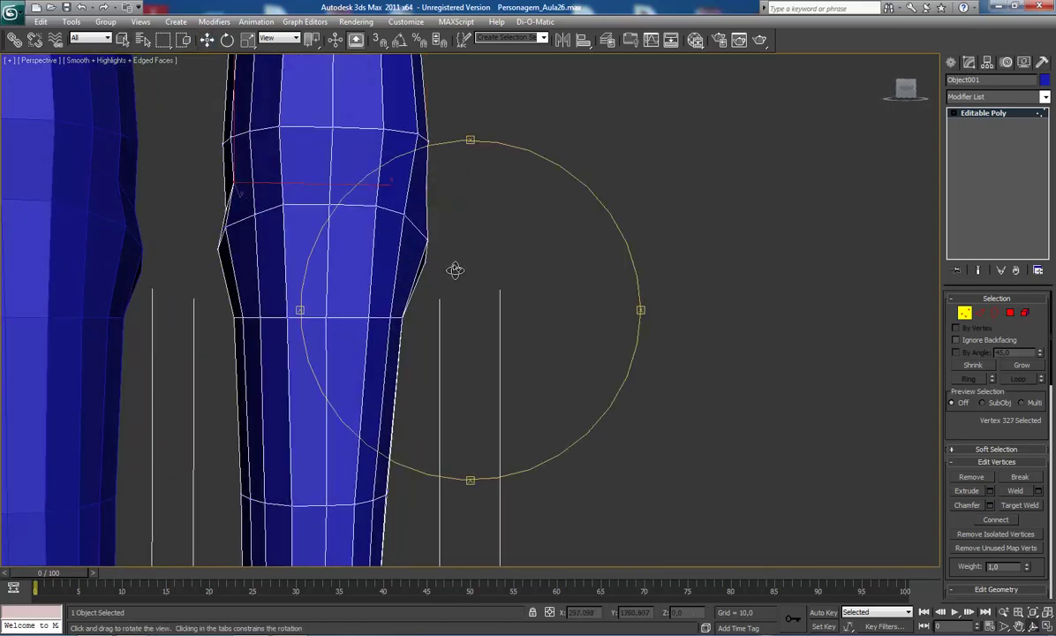
mouse_move(455, 271)
alt+middle_down()
mouse_move(416, 300)
mouse_move(402, 294)
alt+middle_up()
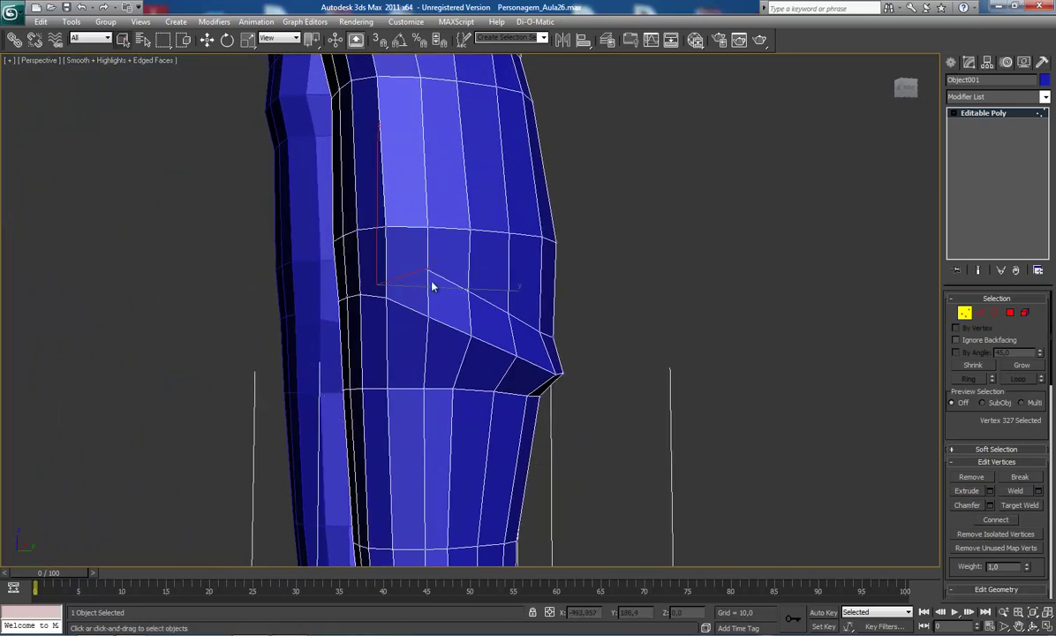
click(425, 270)
ctrl+click(385, 228)
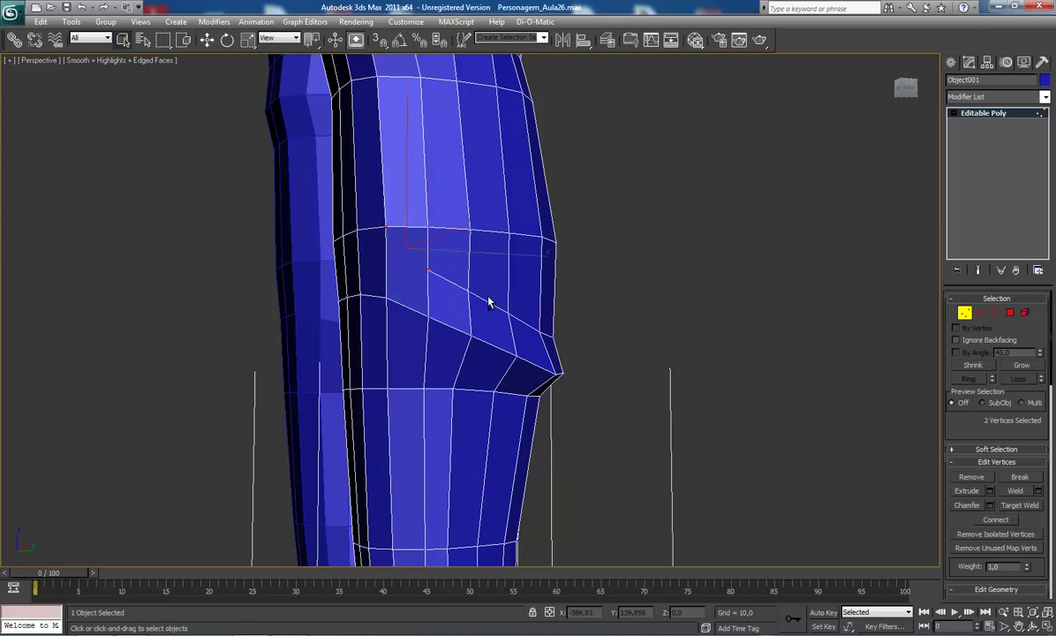
click(997, 520)
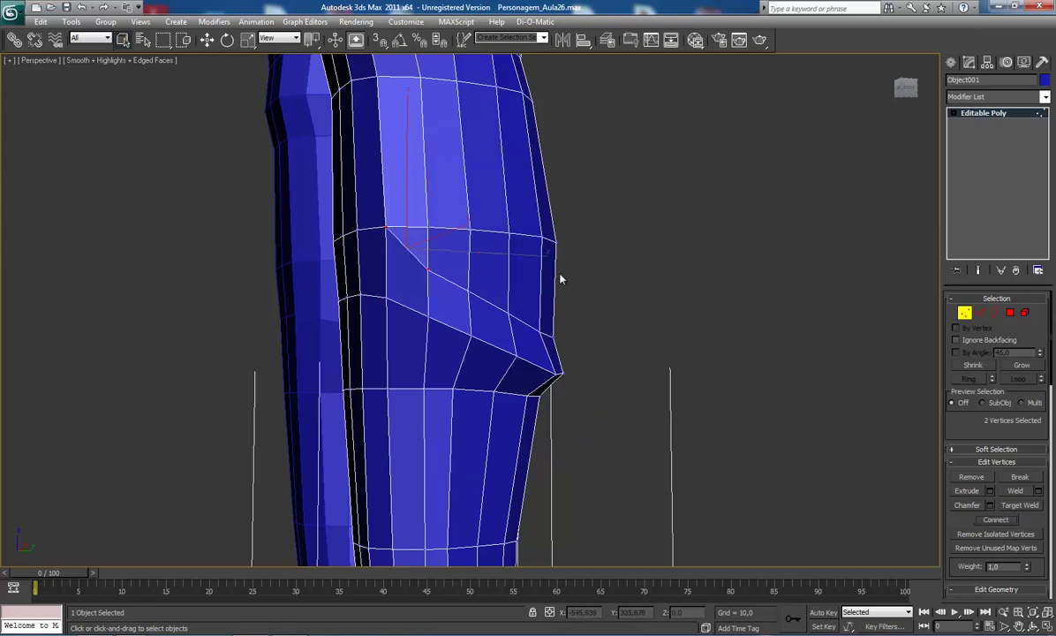
Select two vertices on the knee's other side and frame both legs from the front
alt+middle_drag(422, 328, 299, 292)
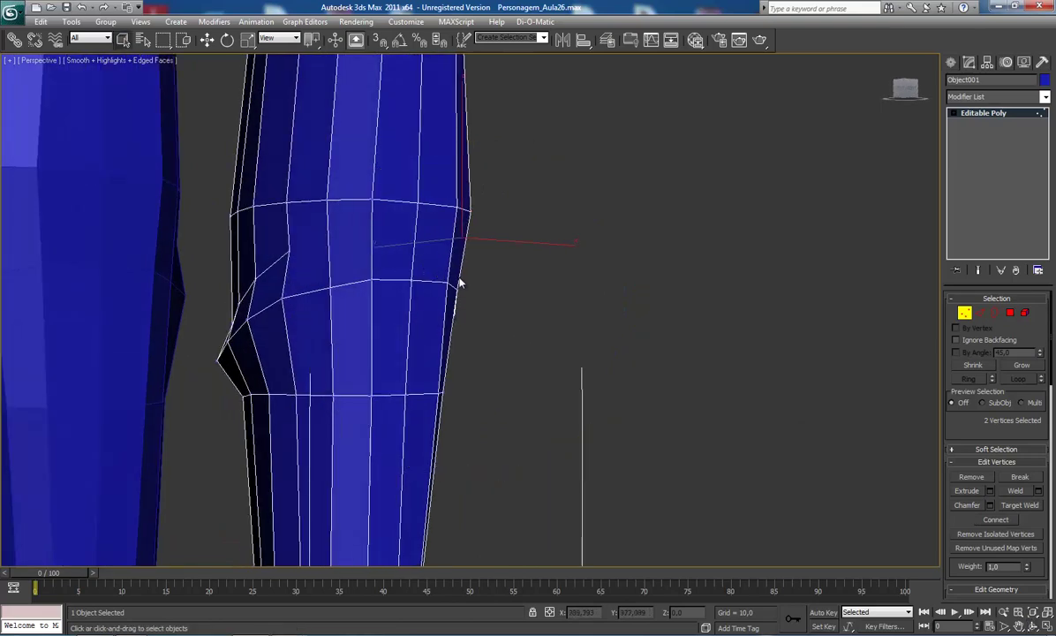
mouse_move(460, 281)
alt+middle_down()
mouse_move(392, 286)
mouse_move(433, 278)
alt+middle_up()
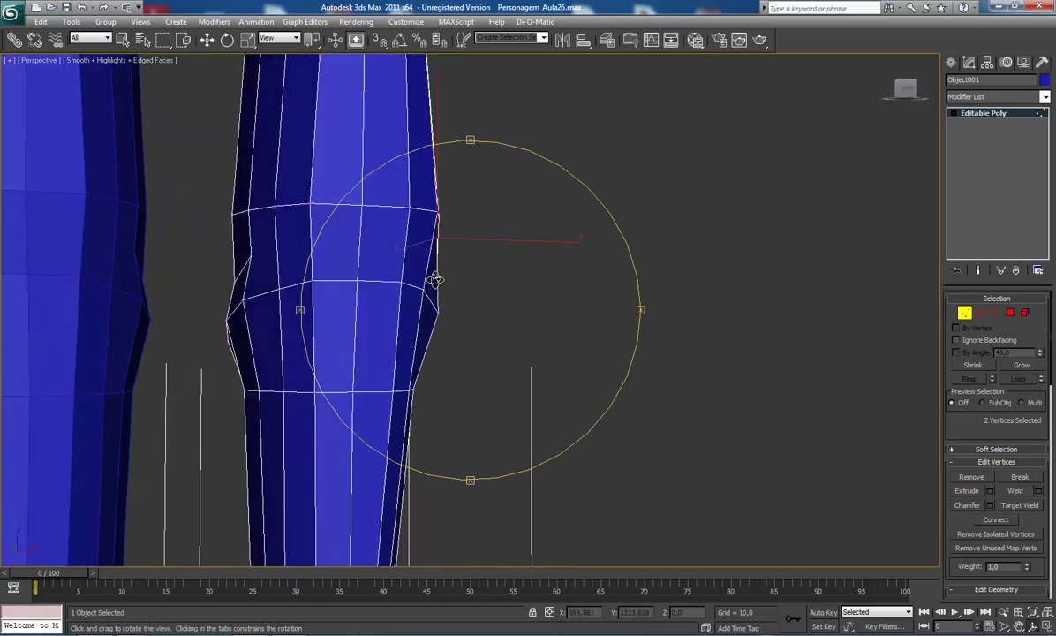
click(250, 255)
ctrl+click(272, 208)
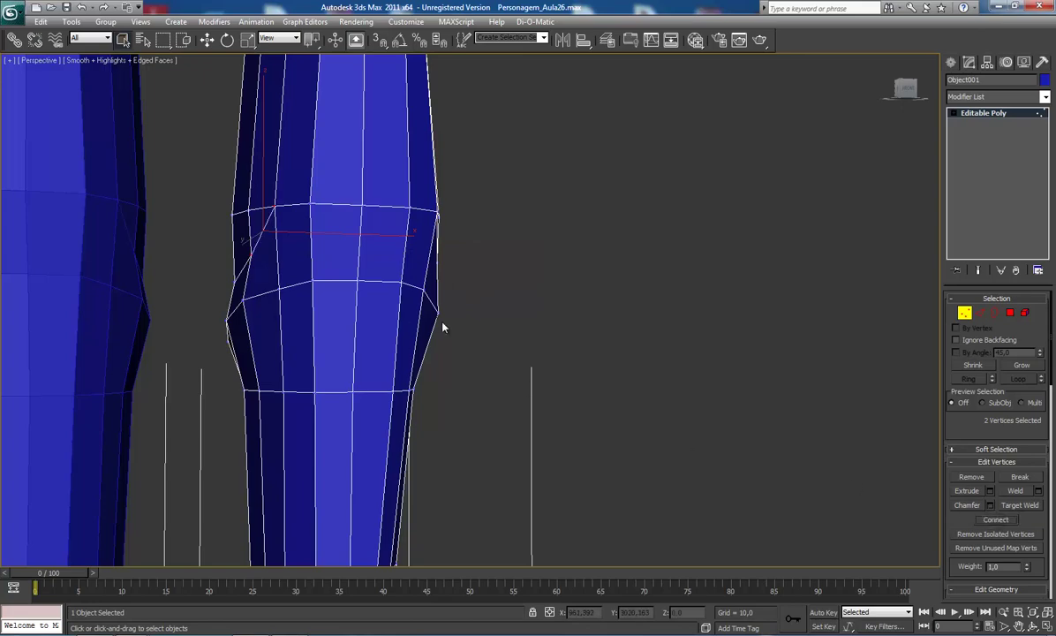
mouse_move(485, 310)
alt+middle_down()
mouse_move(387, 313)
mouse_move(379, 299)
mouse_move(420, 329)
mouse_move(438, 325)
alt+middle_up()
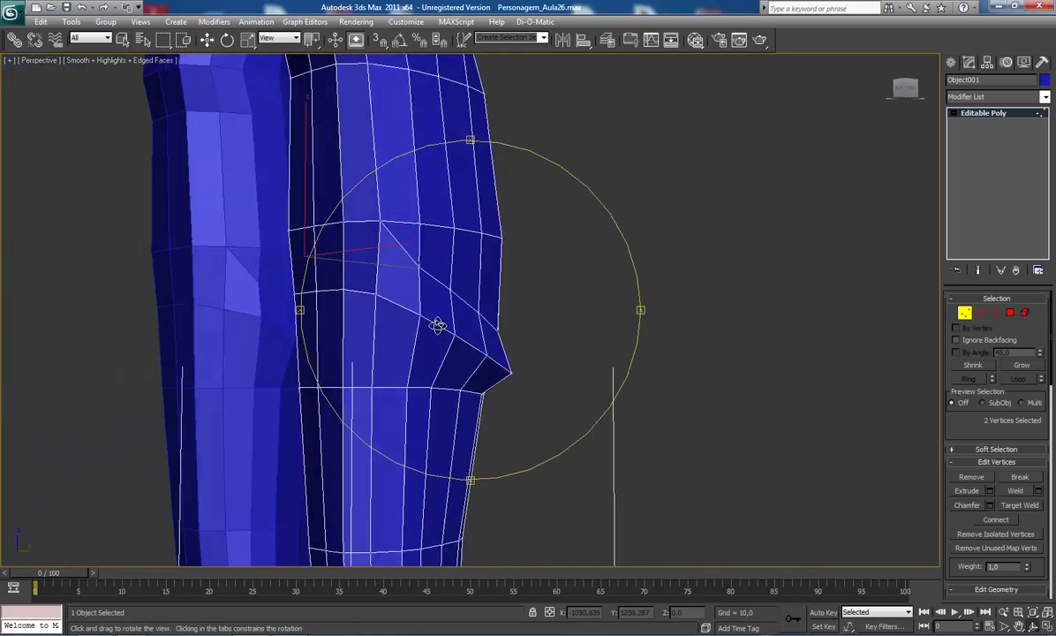
scroll(388, 282, down, 5)
mouse_move(389, 287)
alt+middle_down()
mouse_move(378, 328)
mouse_move(474, 323)
mouse_move(481, 343)
mouse_move(483, 332)
mouse_move(429, 333)
mouse_move(490, 380)
mouse_move(518, 386)
mouse_move(488, 388)
mouse_move(485, 361)
mouse_move(504, 382)
mouse_move(492, 351)
mouse_move(377, 360)
mouse_move(431, 350)
mouse_move(370, 306)
mouse_move(617, 325)
mouse_move(703, 319)
mouse_move(561, 322)
alt+middle_up()
scroll(486, 335, up, 3)
scroll(487, 352, down, 4)
alt+middle_drag(473, 332, 516, 388)
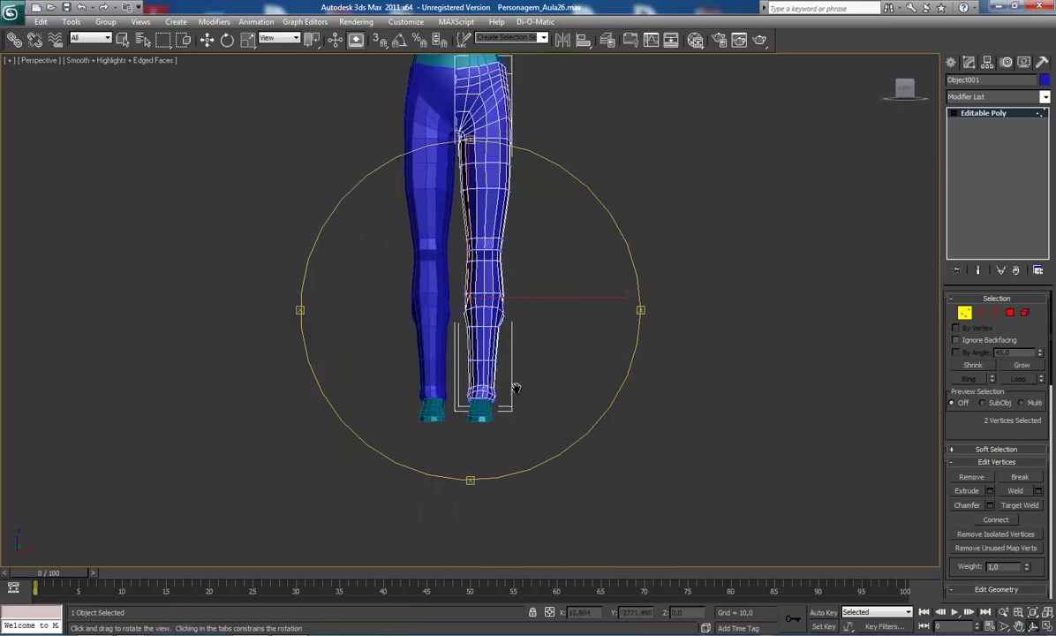
scroll(494, 371, up, 1)
scroll(458, 304, up, 1)
scroll(450, 304, up, 1)
scroll(473, 331, up, 1)
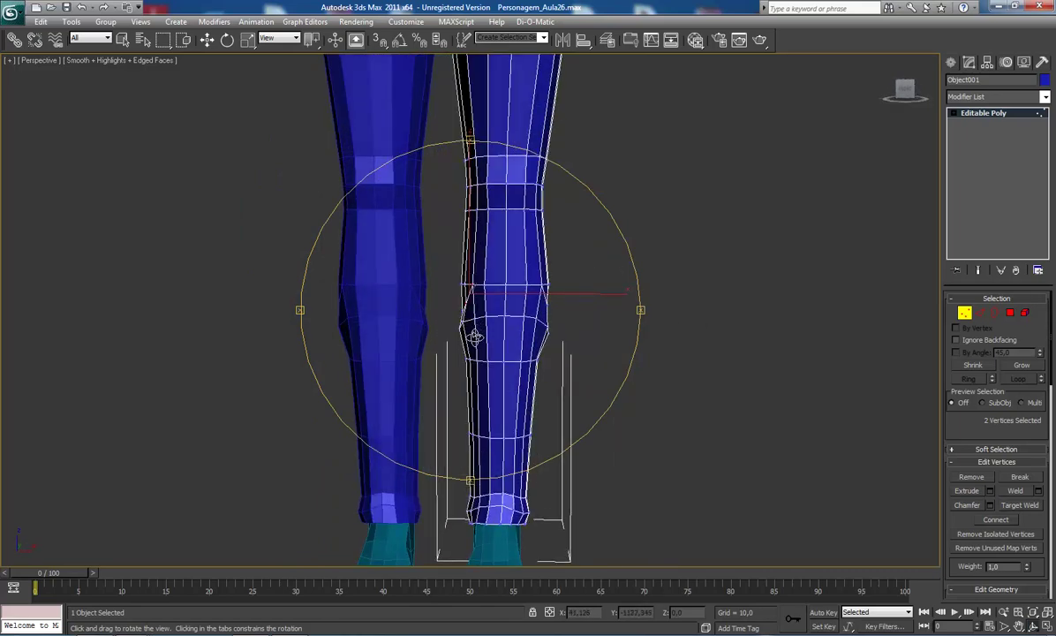
scroll(464, 300, up, 1)
scroll(455, 278, up, 1)
Nudge two vertices at the side of the knee slightly outward along X
key(q)
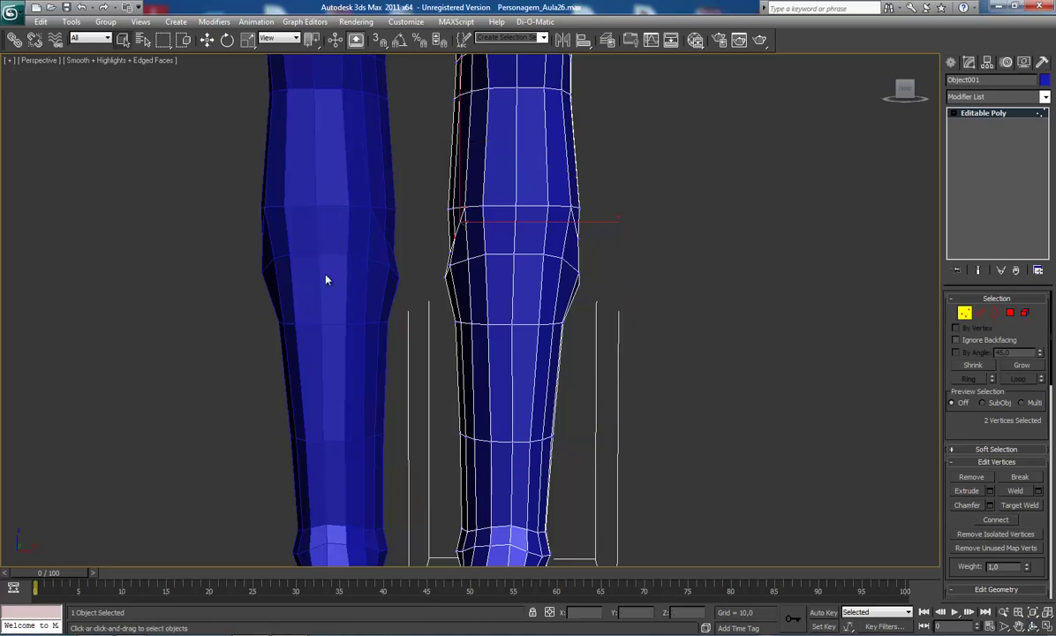
click(321, 264)
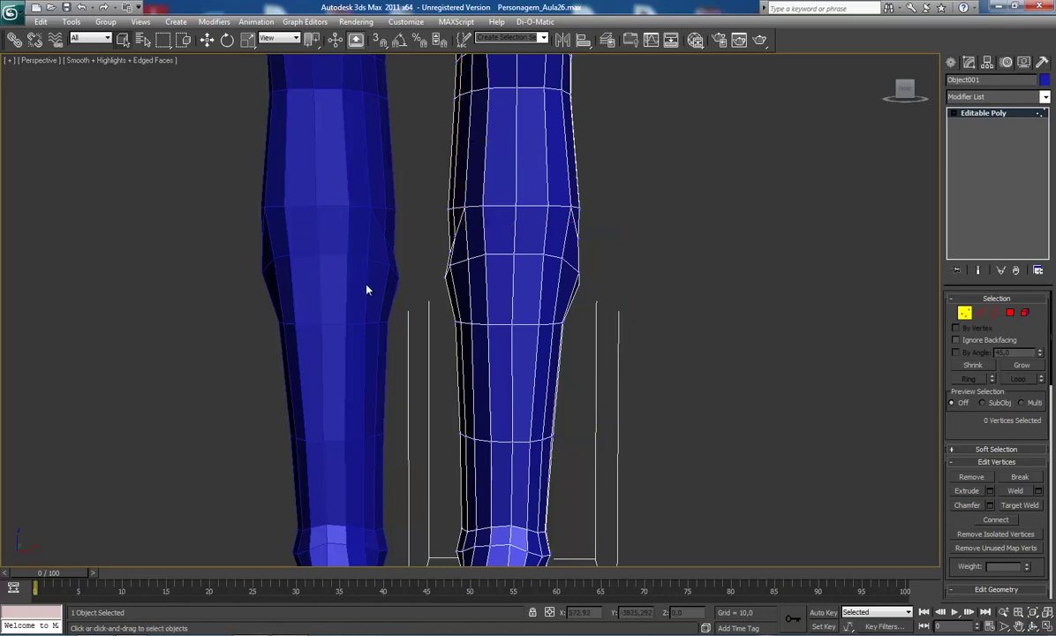
click(471, 259)
key(w)
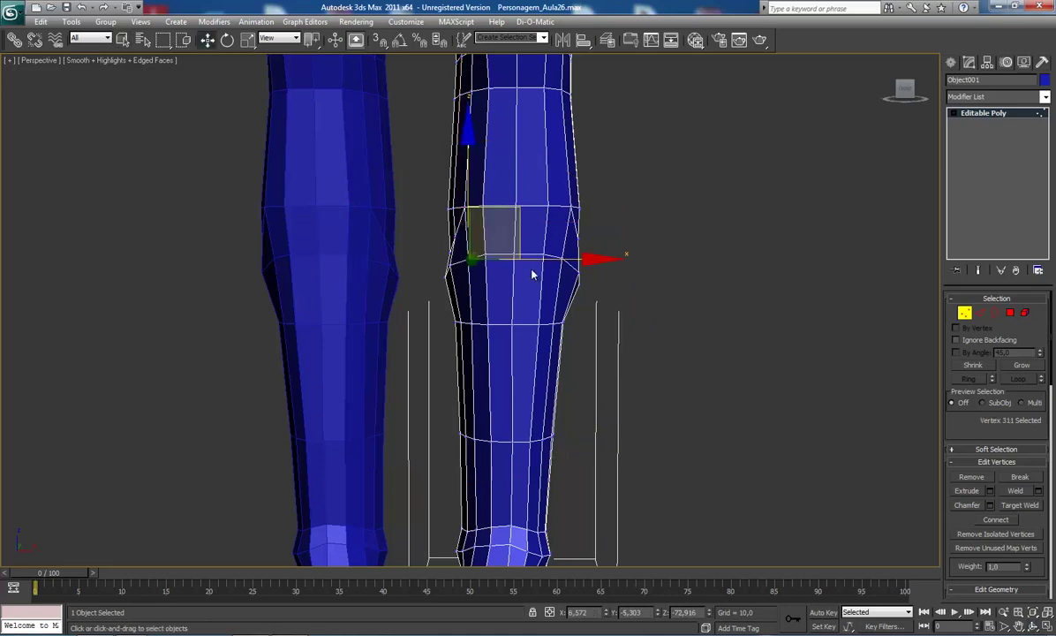
drag(551, 259, 551, 258)
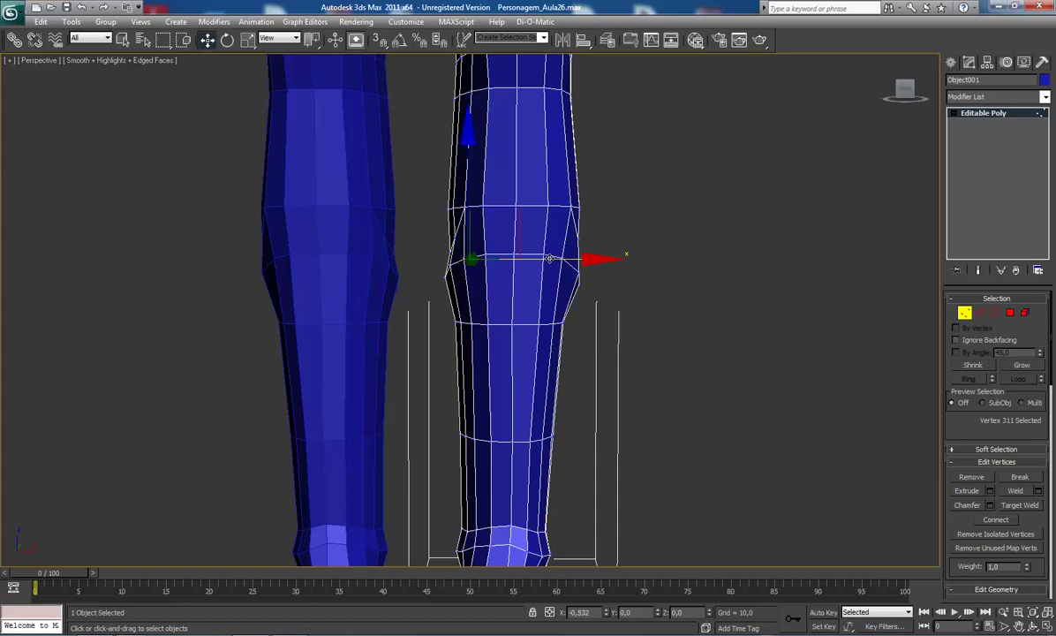
click(559, 259)
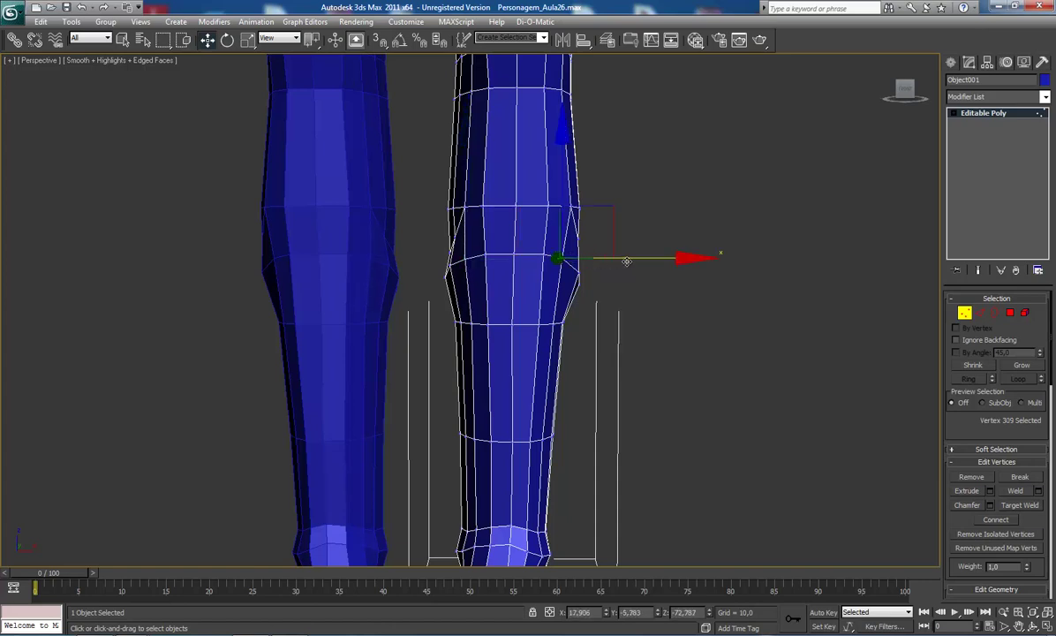
drag(626, 261, 631, 261)
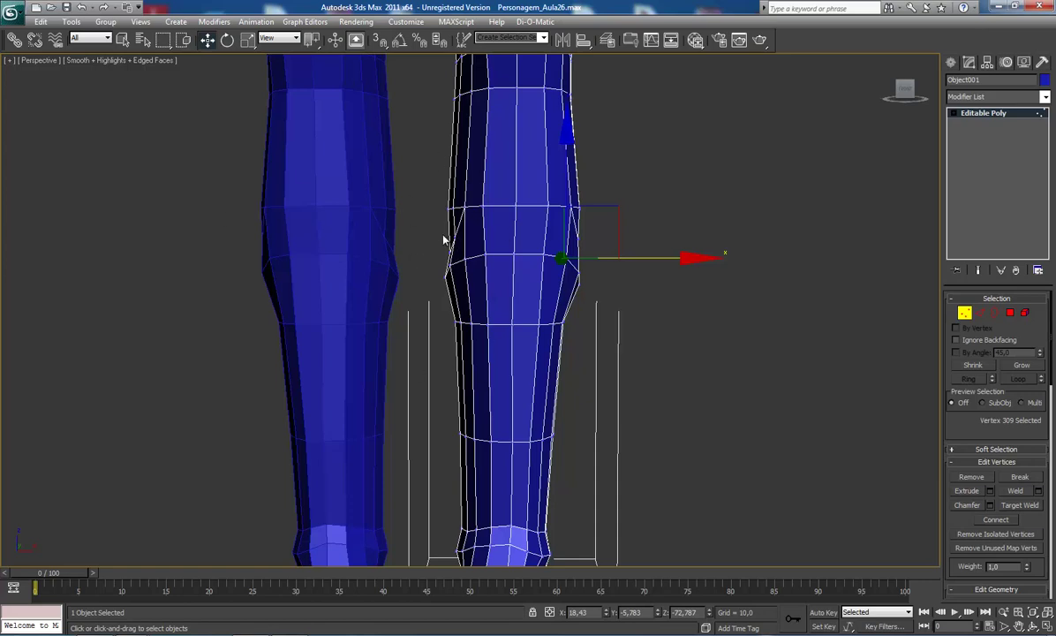
scroll(432, 242, down, 3)
scroll(429, 216, down, 1)
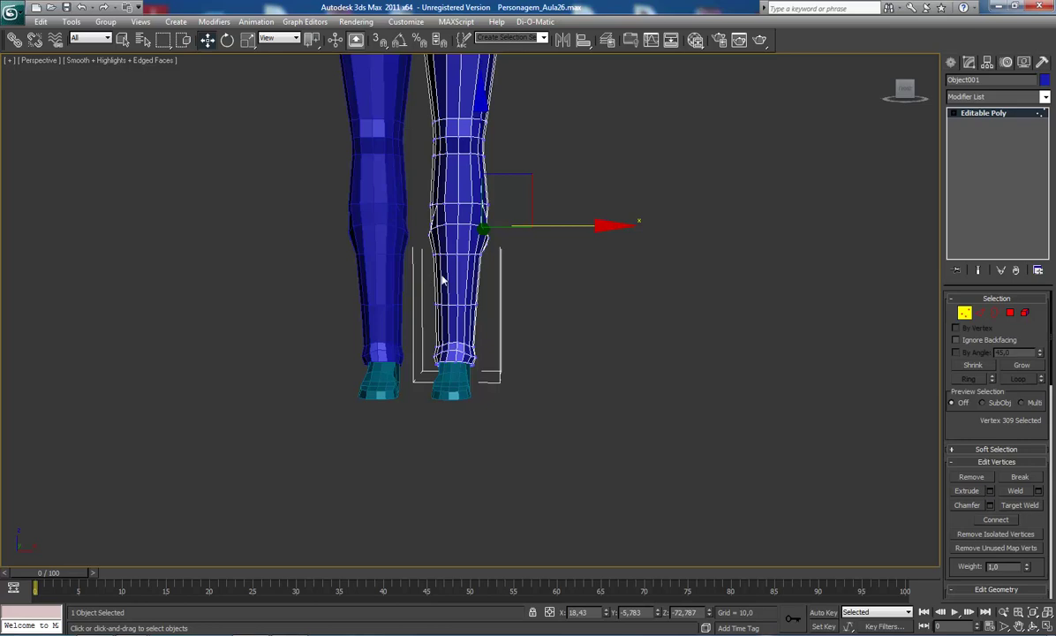
scroll(442, 280, up, 3)
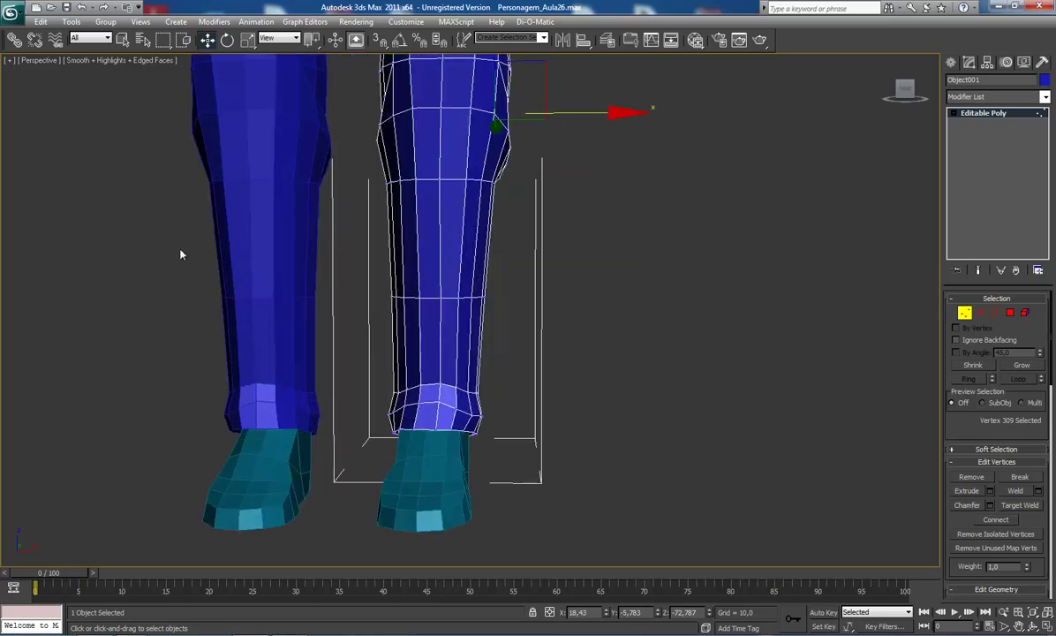
middle_drag(341, 183, 300, 256)
middle_drag(406, 246, 408, 205)
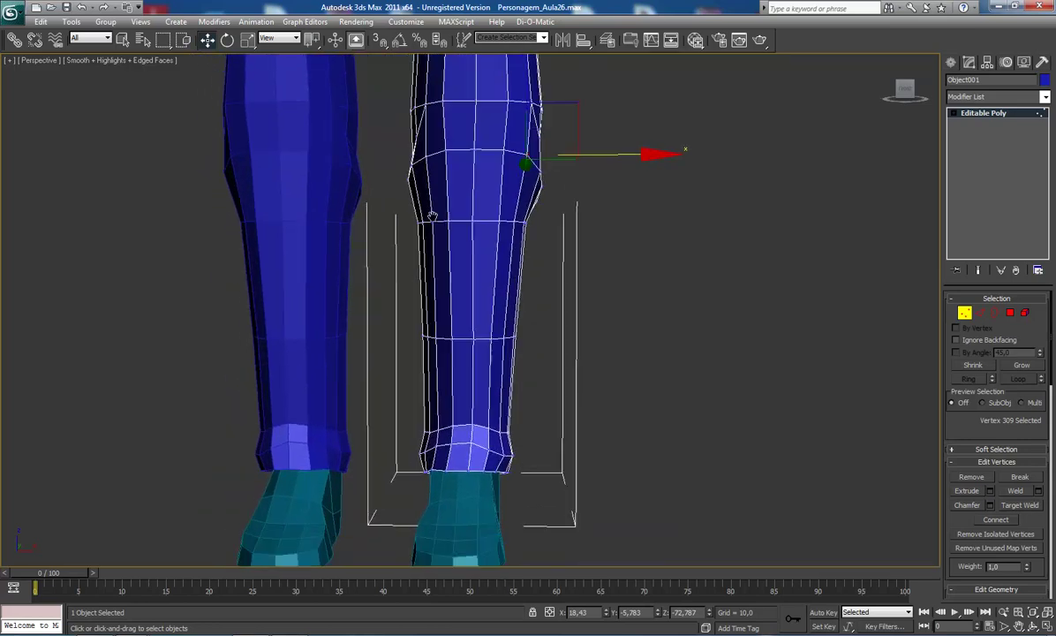
Select the ring of vertical edges around the lower leg below the knee
key(2)
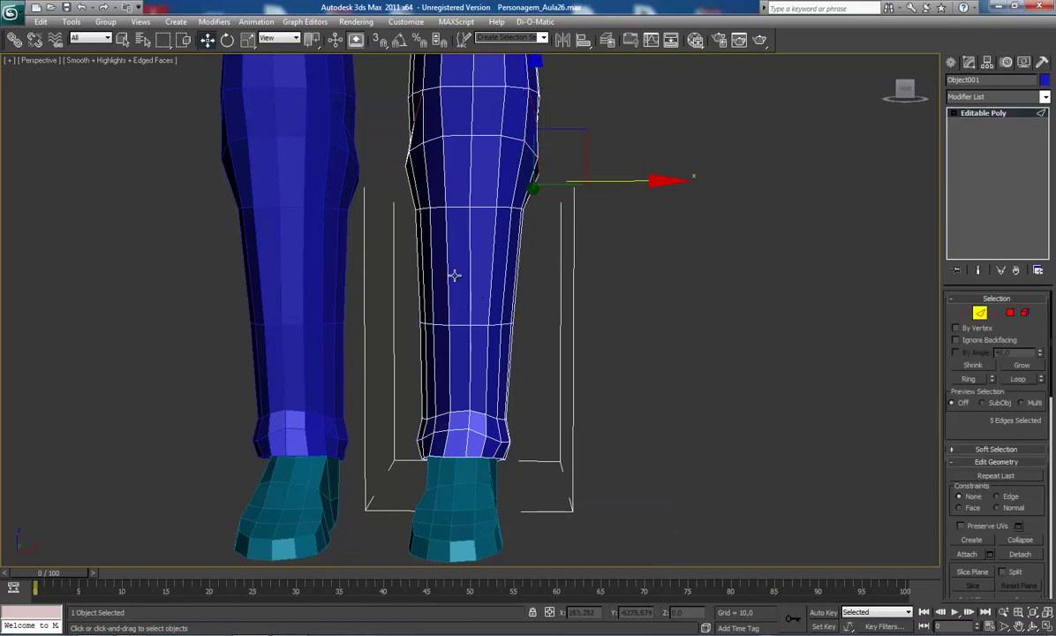
drag(357, 258, 573, 284)
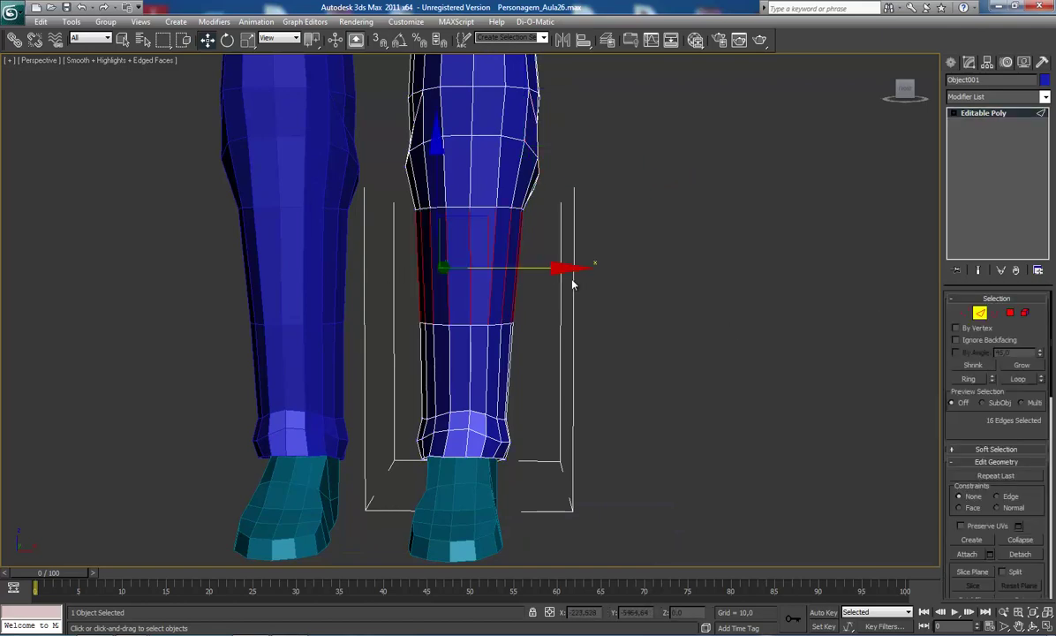
mouse_move(500, 301)
alt+middle_down()
mouse_move(371, 293)
mouse_move(389, 284)
alt+middle_up()
scroll(446, 283, up, 1)
scroll(441, 289, up, 2)
scroll(441, 289, up, 1)
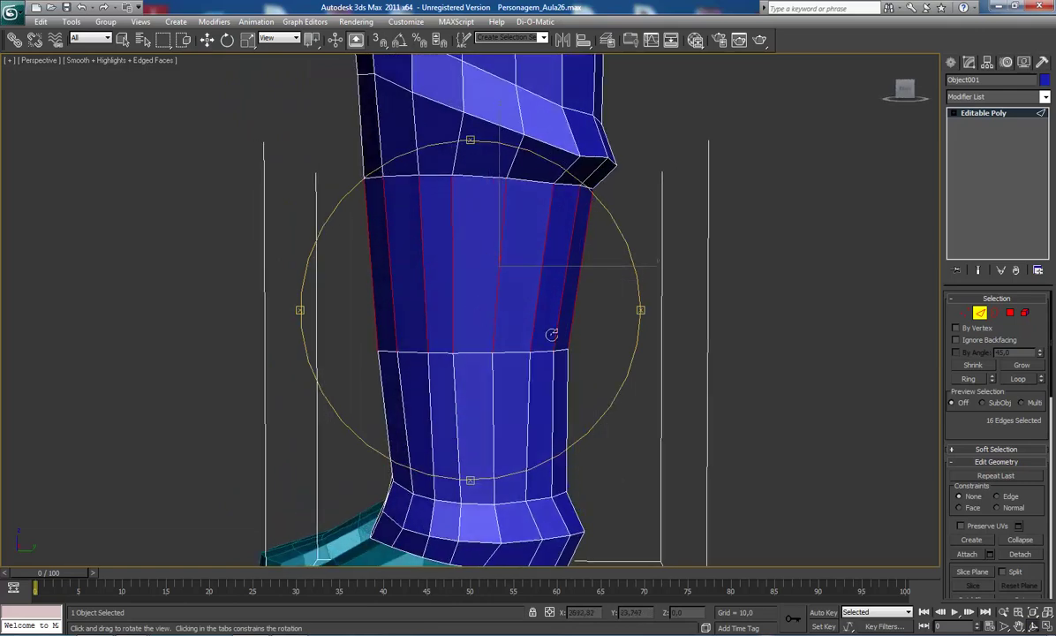
scroll(1042, 552, down, 3)
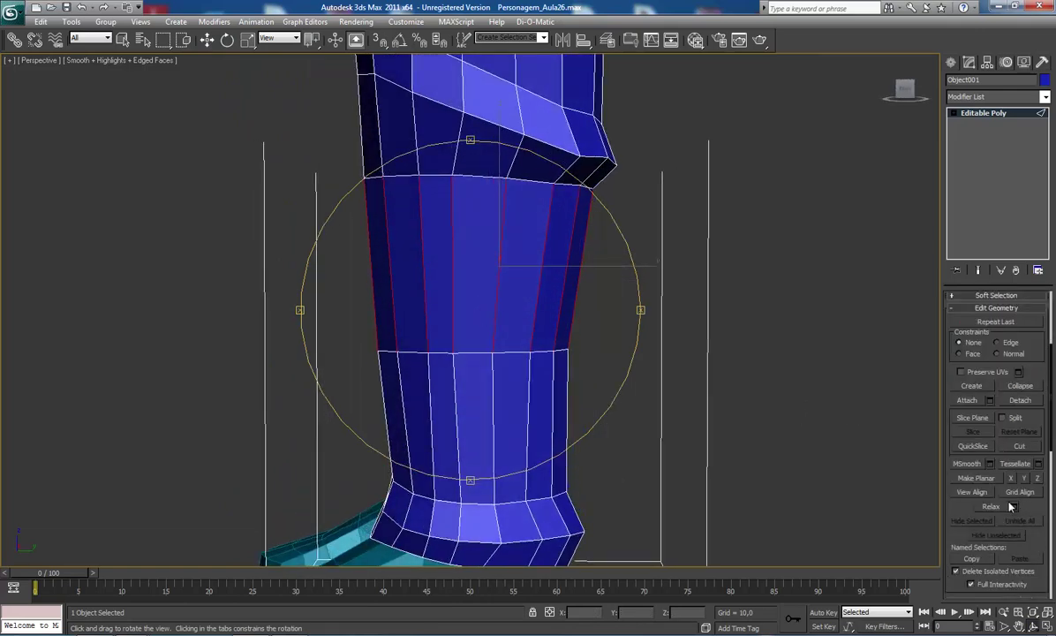
scroll(1050, 510, down, 3)
alt+middle_drag(443, 339, 444, 336)
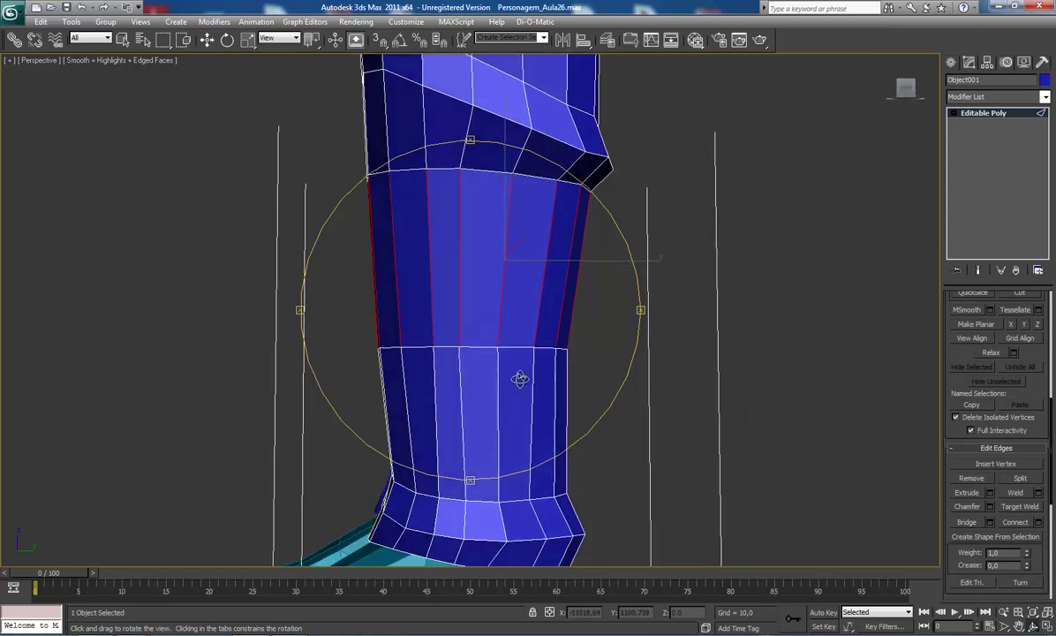
mouse_move(520, 380)
mouse_down()
mouse_move(532, 380)
mouse_move(522, 389)
mouse_move(524, 455)
mouse_move(530, 415)
mouse_up()
Connect the selected edges into a horizontal loop and inspect it from an angled side view
click(1015, 522)
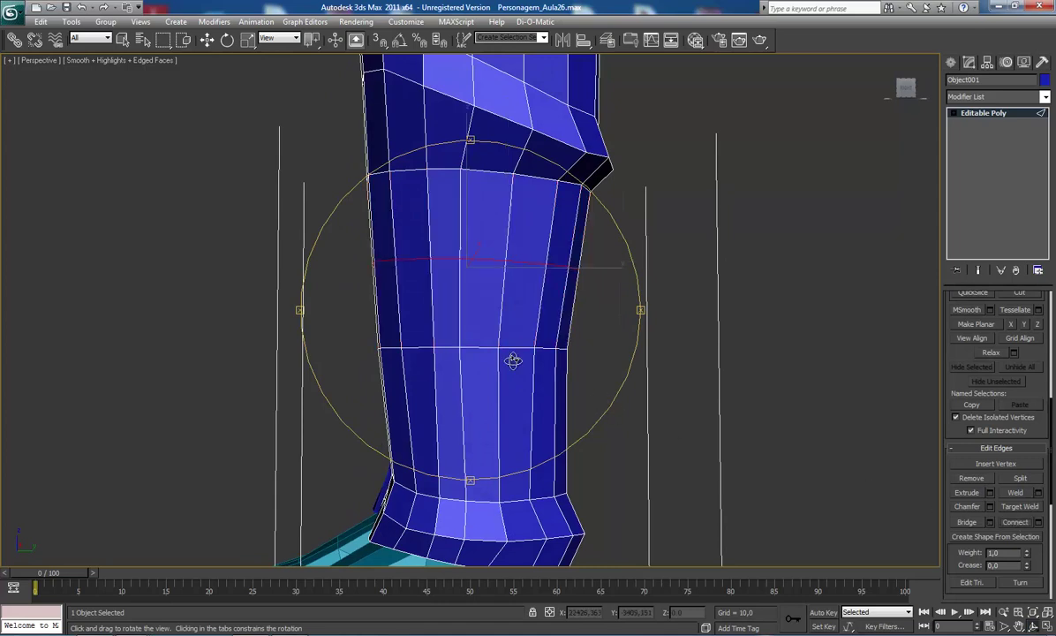
drag(511, 360, 504, 365)
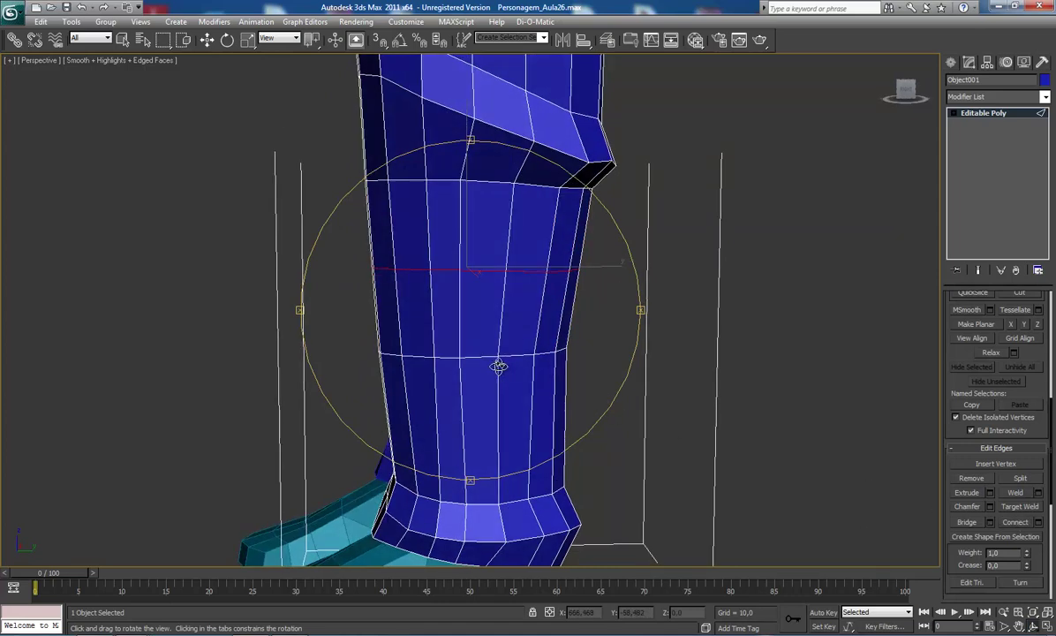
mouse_move(499, 365)
mouse_down()
mouse_move(471, 377)
mouse_move(479, 349)
mouse_move(527, 330)
mouse_move(563, 364)
mouse_move(510, 357)
mouse_move(521, 382)
mouse_up()
scroll(483, 330, down, 5)
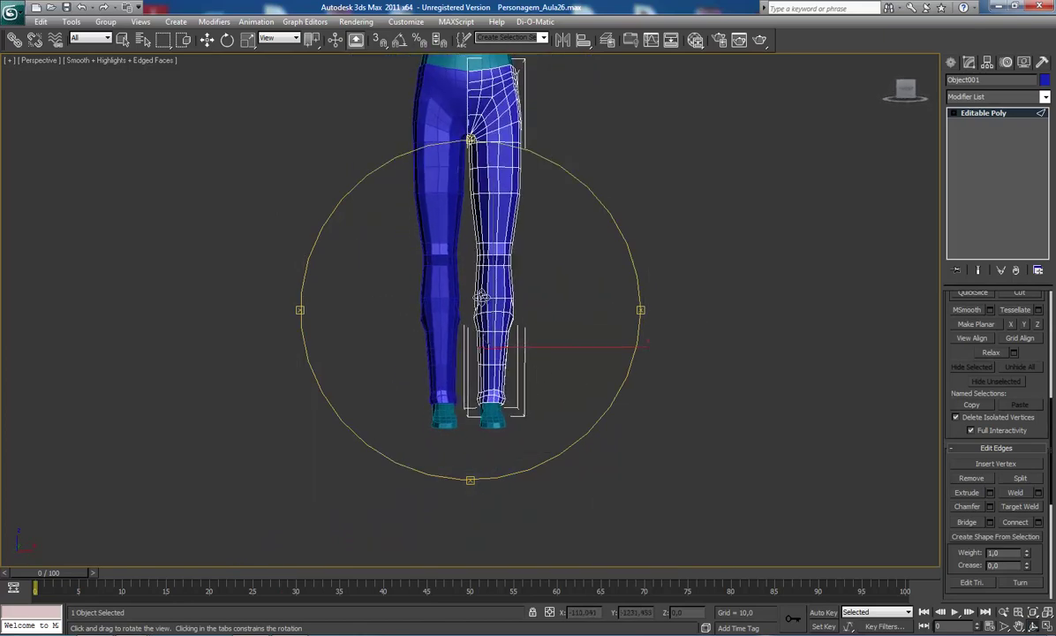
mouse_move(480, 343)
mouse_down()
mouse_move(479, 365)
mouse_move(427, 362)
mouse_move(438, 377)
mouse_move(532, 376)
mouse_up()
Frame the right lower leg, then zoom in on the knee from the right-side view with Move active
key(f)
scroll(533, 373, up, 5)
scroll(539, 416, down, 3)
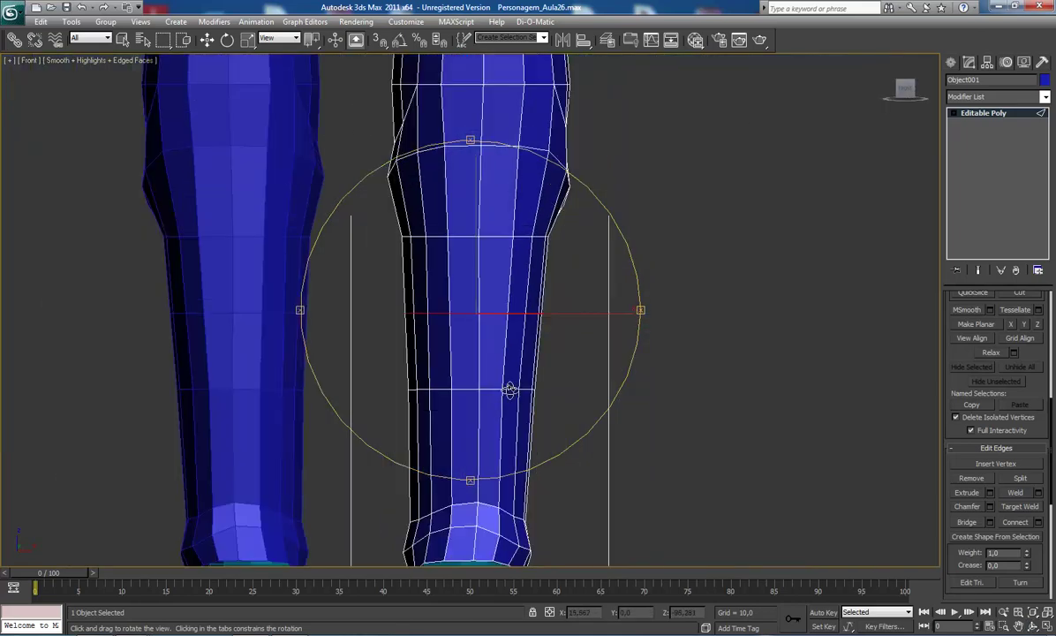
middle_drag(509, 389, 486, 340)
mouse_move(485, 340)
mouse_down()
mouse_move(530, 358)
mouse_move(432, 365)
mouse_move(480, 368)
mouse_up()
key(p)
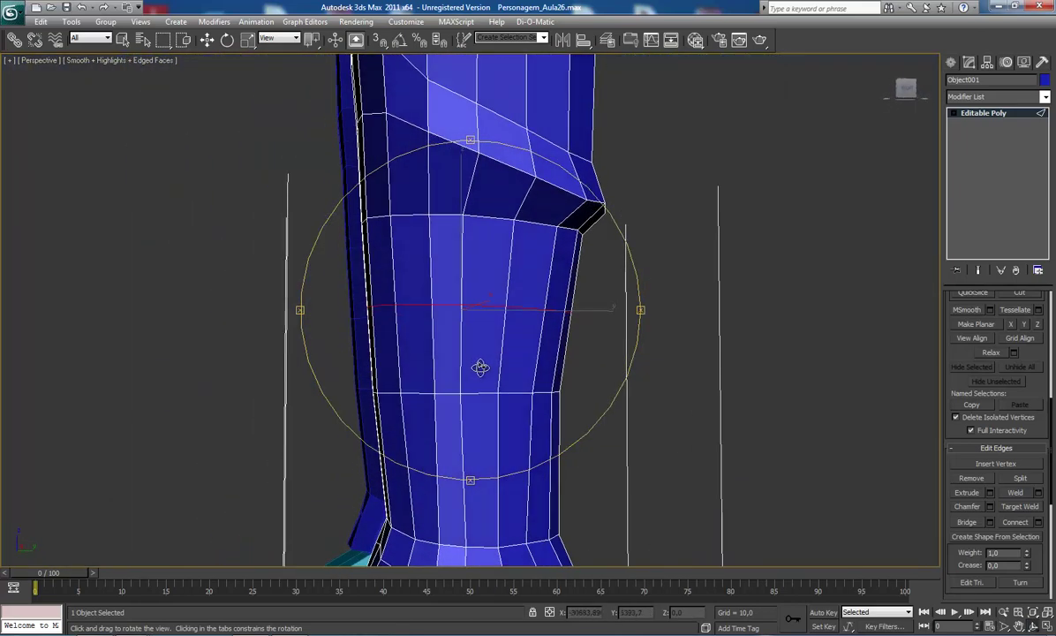
key(e)
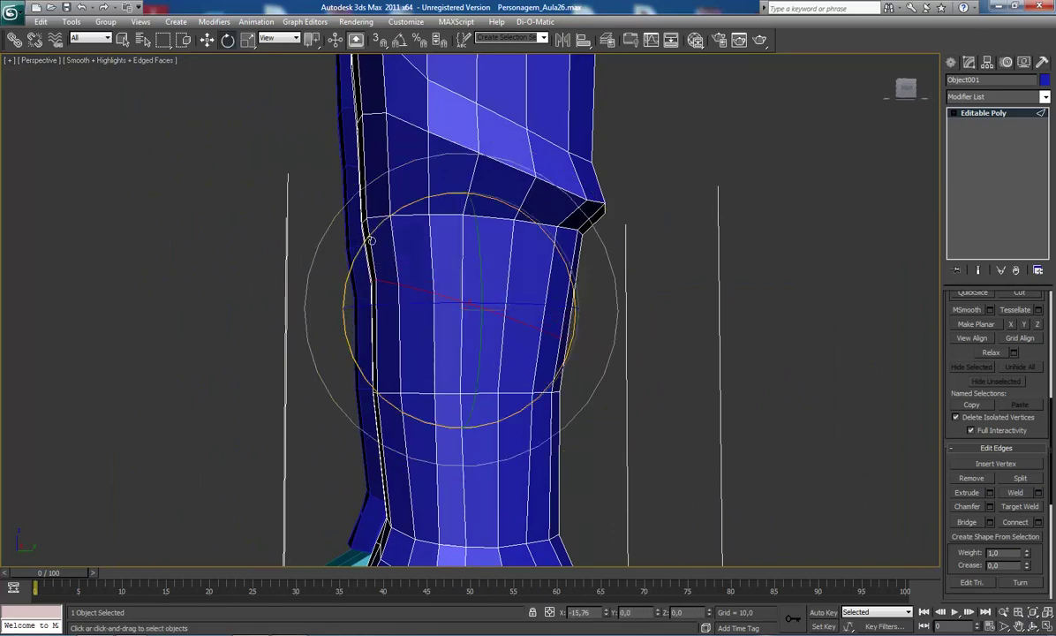
key(w)
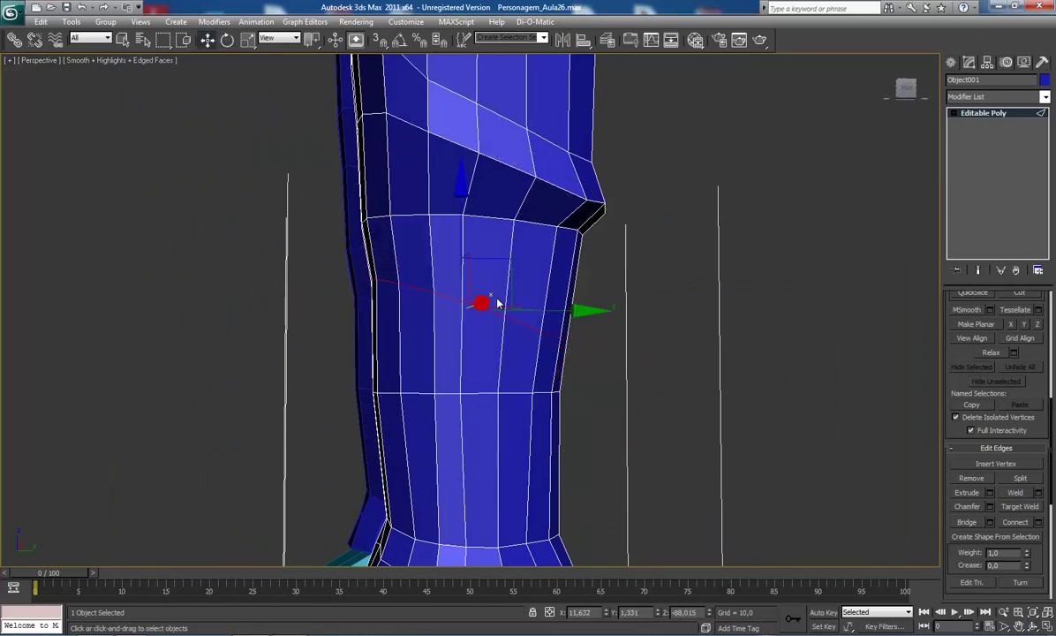
key(l)
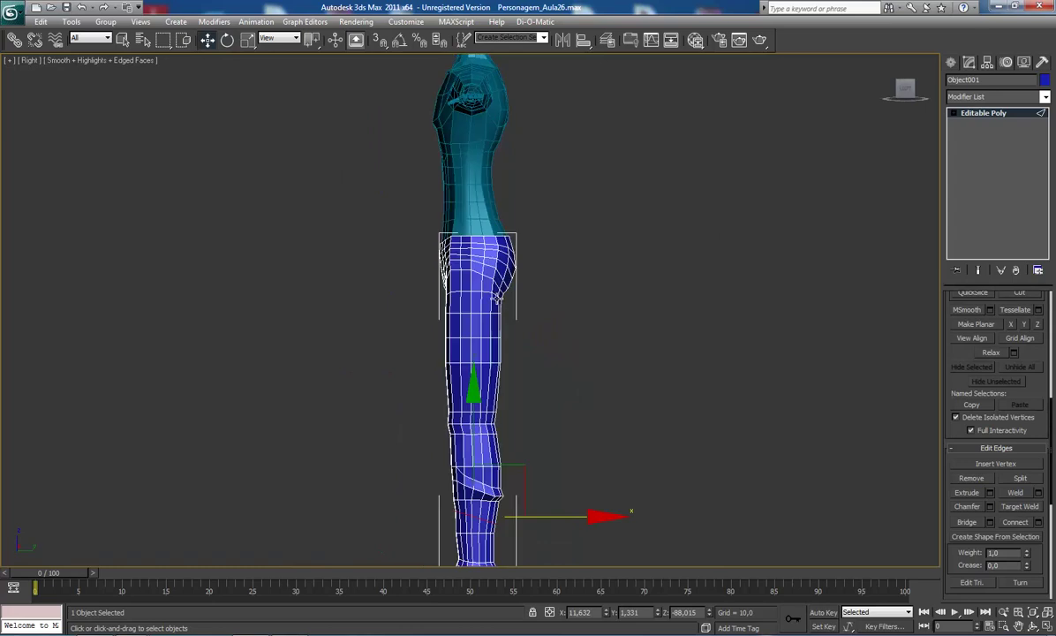
scroll(464, 278, down, 2)
scroll(500, 300, up, 3)
scroll(504, 266, up, 2)
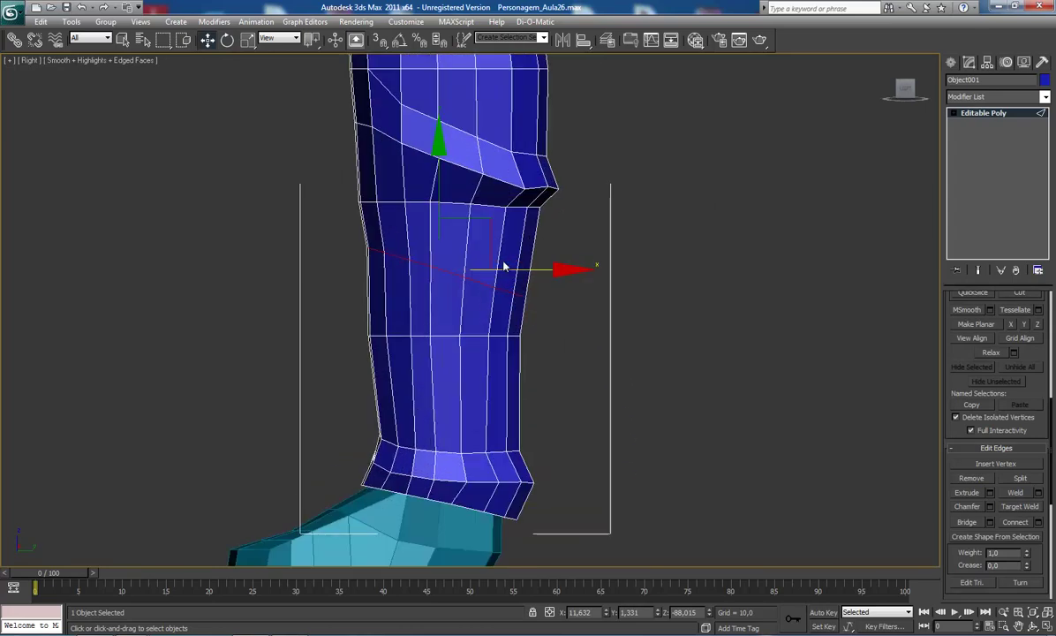
scroll(497, 271, up, 1)
Push the five knee-edge vertices inward to form a notch
key(1)
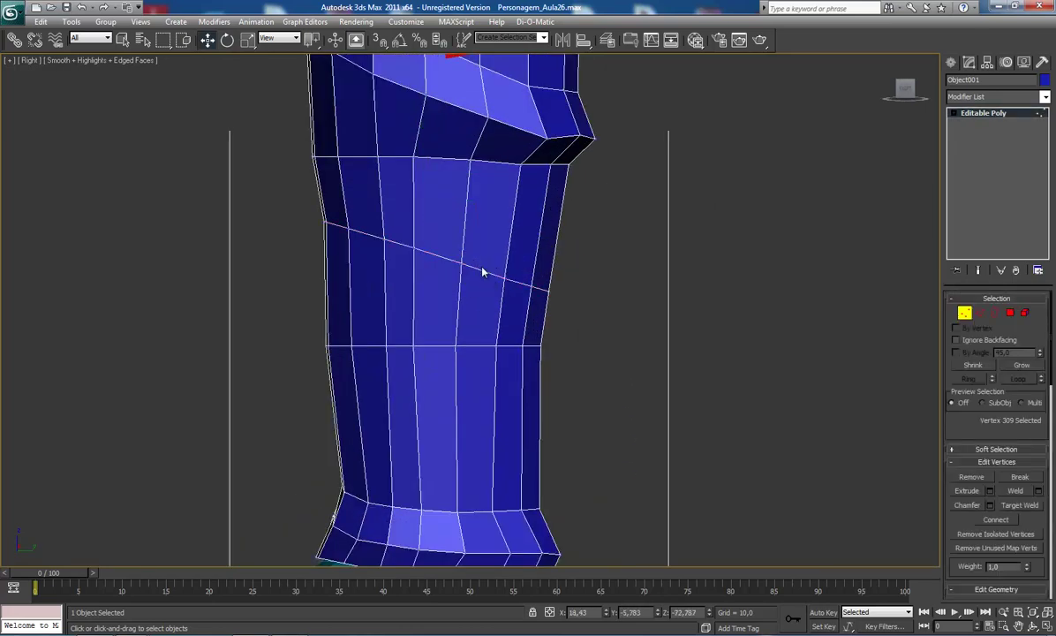
drag(578, 310, 579, 304)
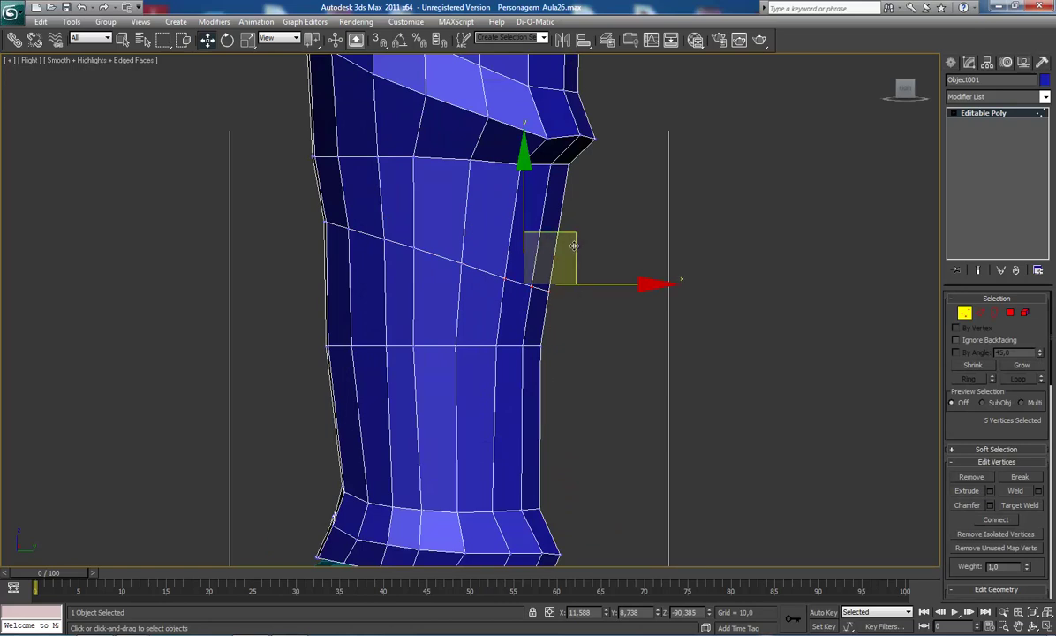
mouse_move(574, 245)
mouse_down()
mouse_move(557, 253)
mouse_move(551, 279)
mouse_up()
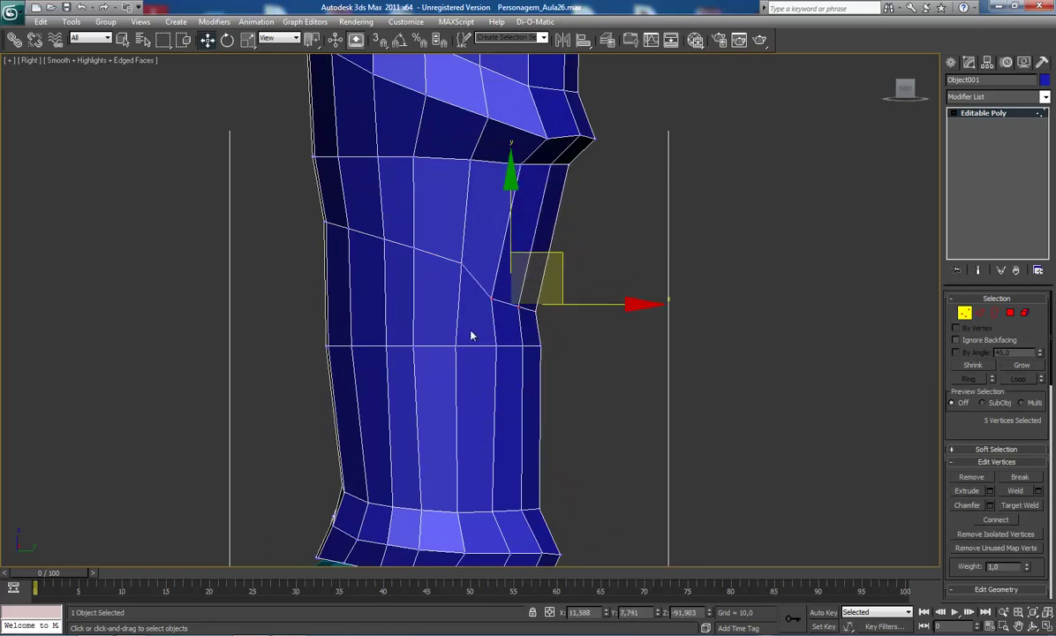
Raise an edge above the notch, extend it to its full loop, and tilt the loop around the leg
click(979, 312)
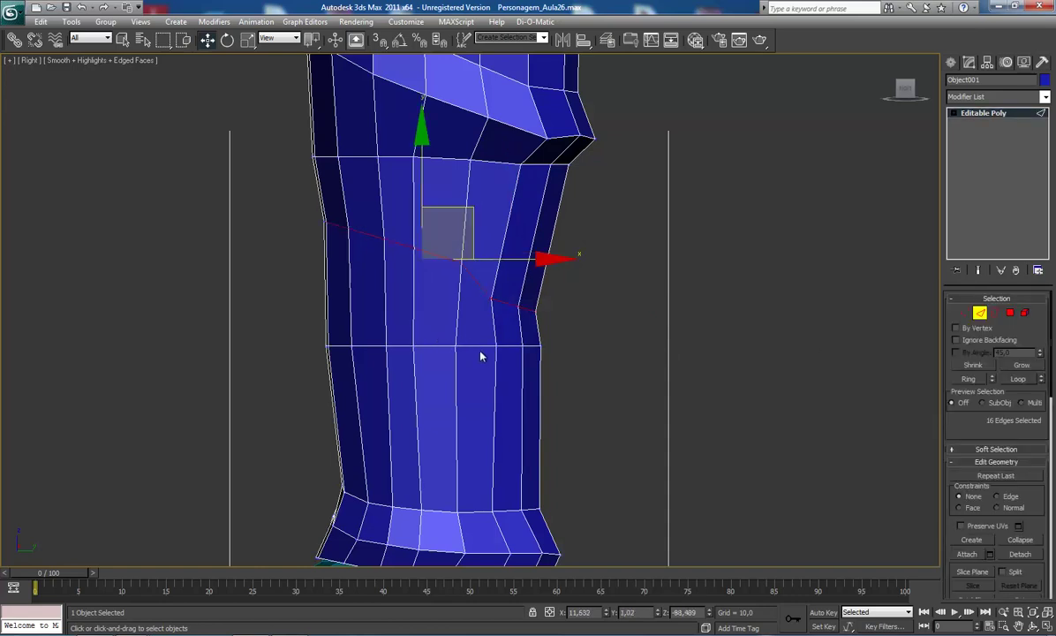
click(485, 356)
drag(482, 343, 482, 334)
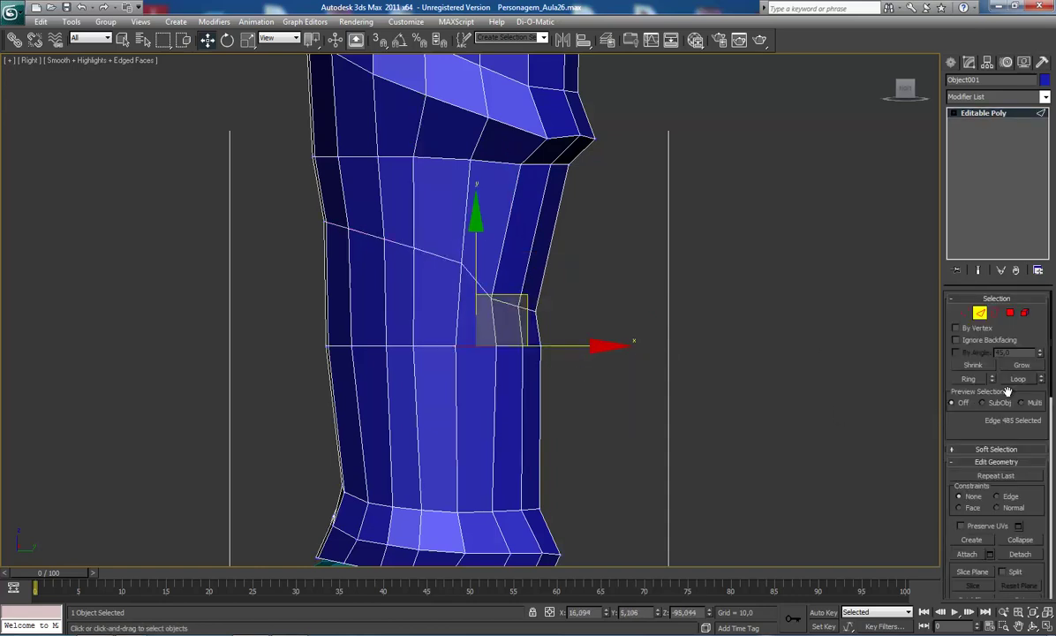
key(alt+l)
key(e)
drag(525, 300, 537, 317)
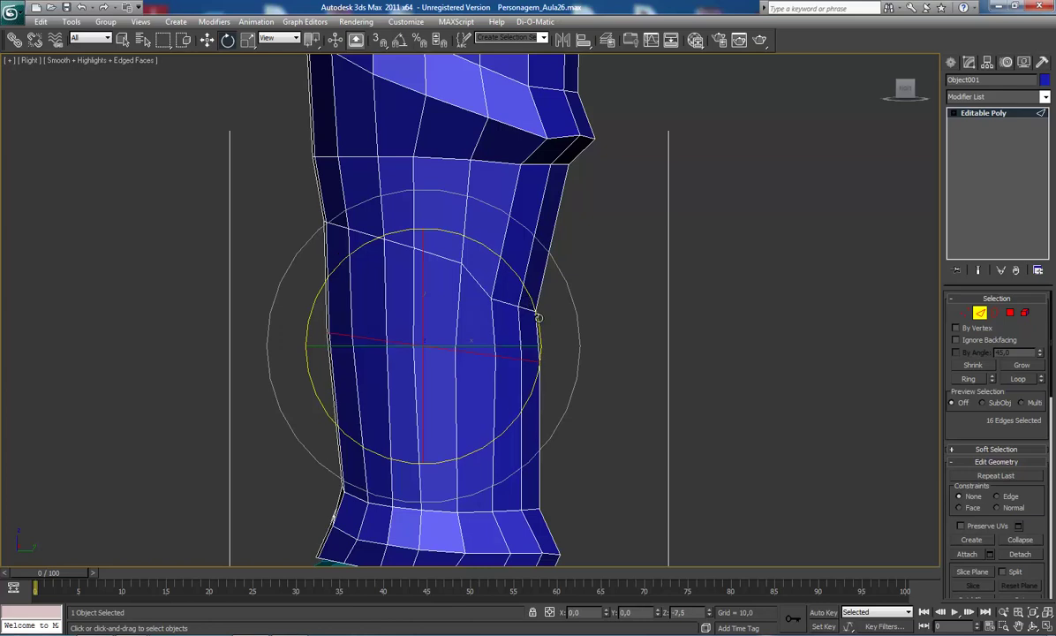
Bulge the lower knee vertices outward and nudge the vertices just above slightly down
key(ctrl+b)
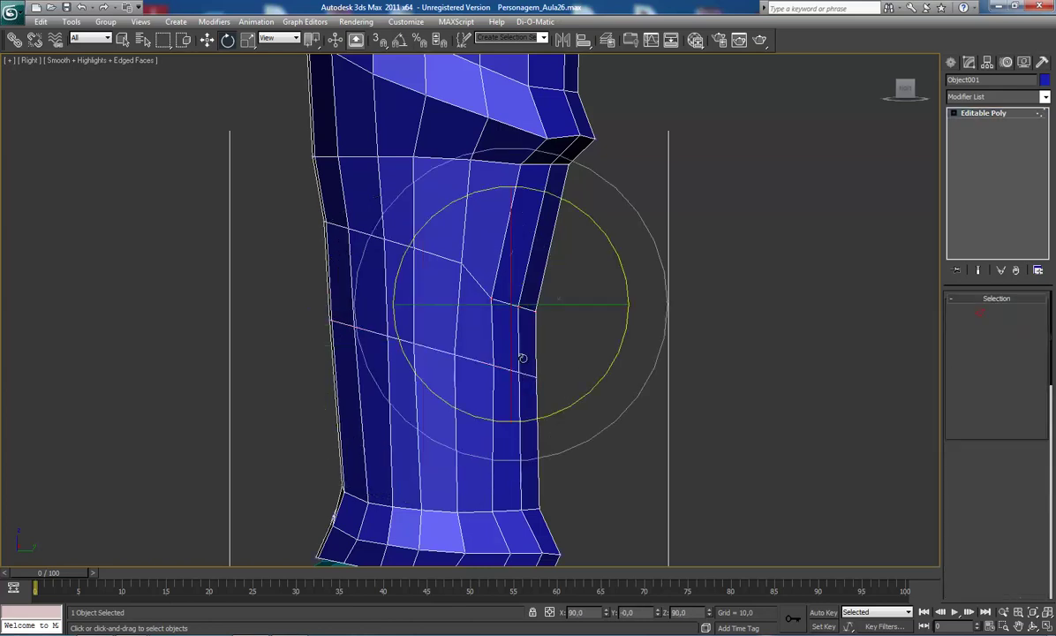
key(1)
key(q)
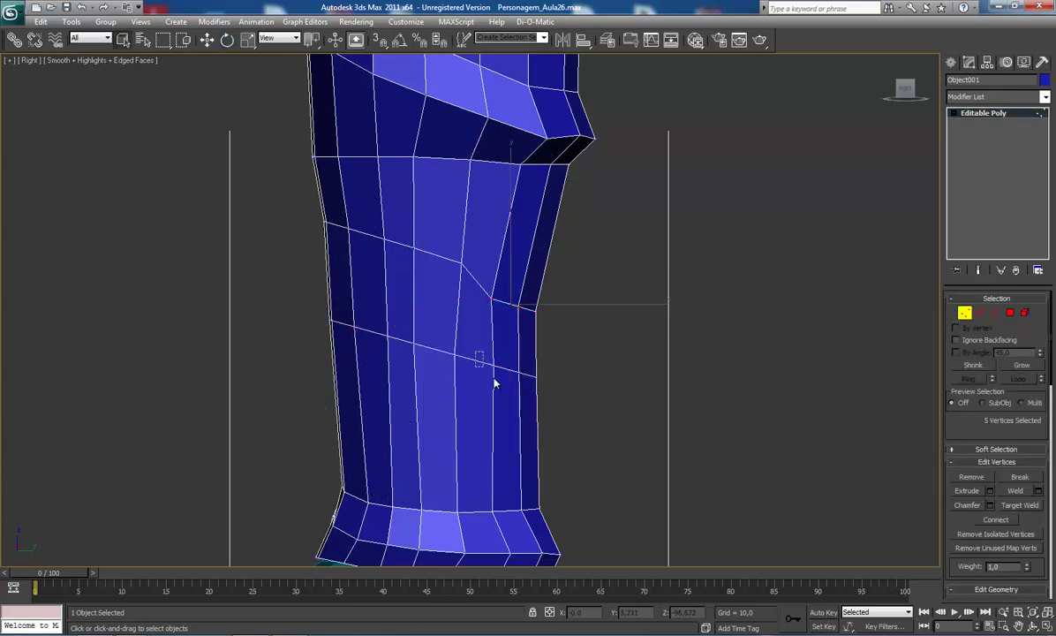
key(w)
drag(570, 330, 615, 396)
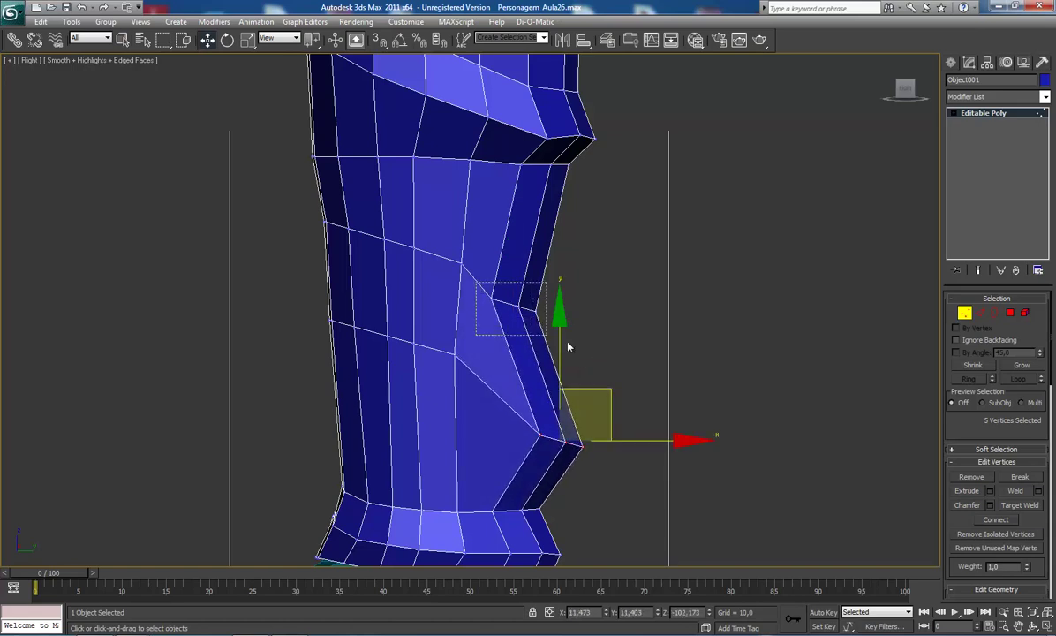
drag(445, 265, 541, 316)
drag(562, 263, 561, 278)
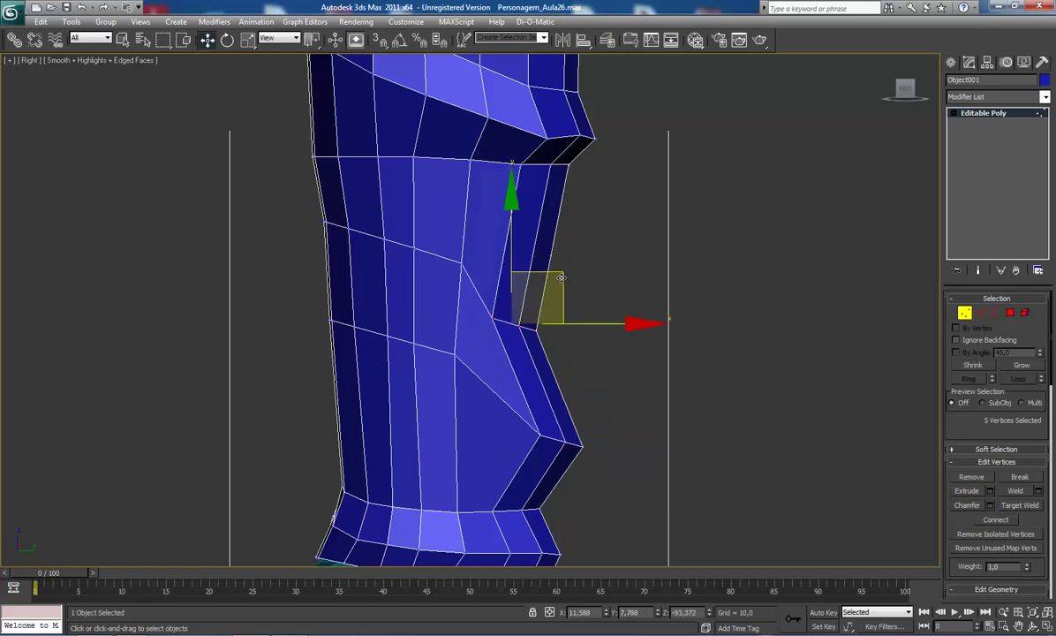
scroll(560, 279, down, 3)
Select the vertices of the leg's middle ring and shift them to tilt the ring
scroll(565, 282, up, 1)
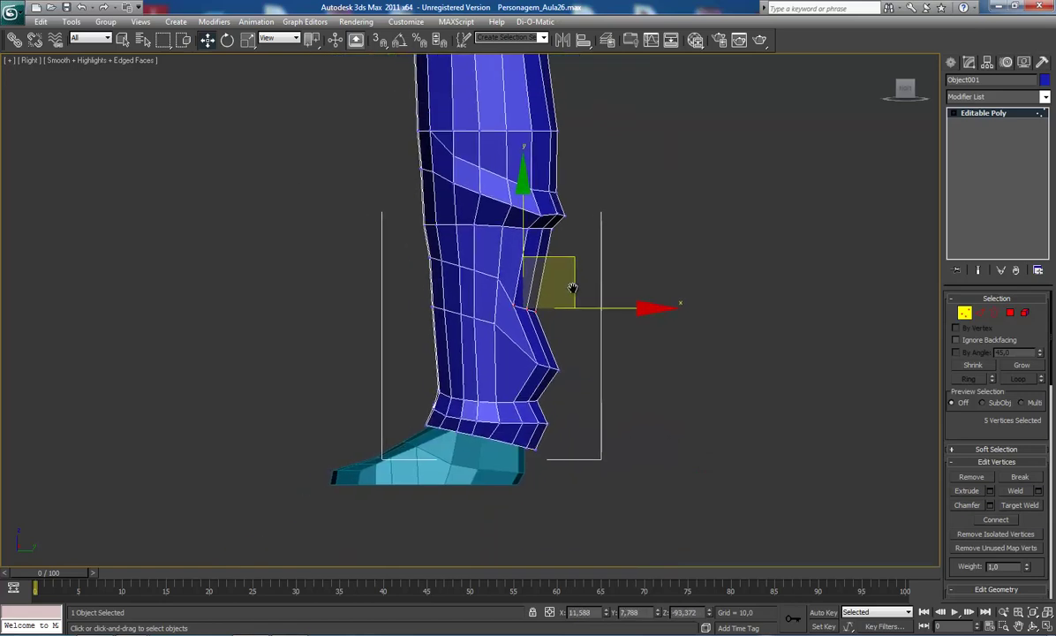
scroll(571, 288, up, 1)
drag(380, 225, 523, 286)
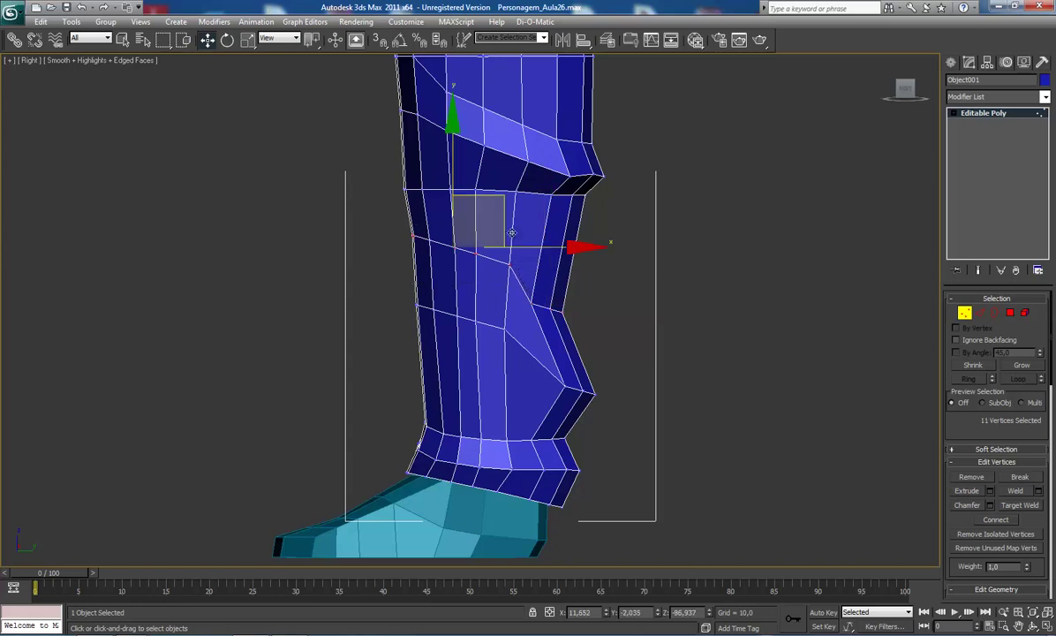
drag(498, 193, 499, 265)
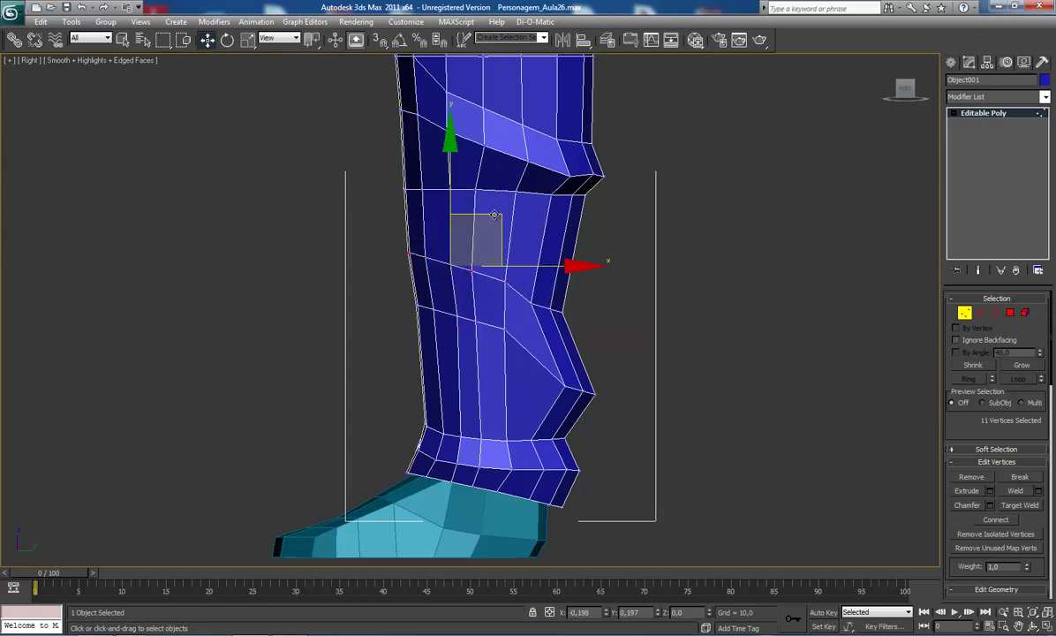
Lower two notch vertices down and left to deepen the notch between the folds
click(506, 280)
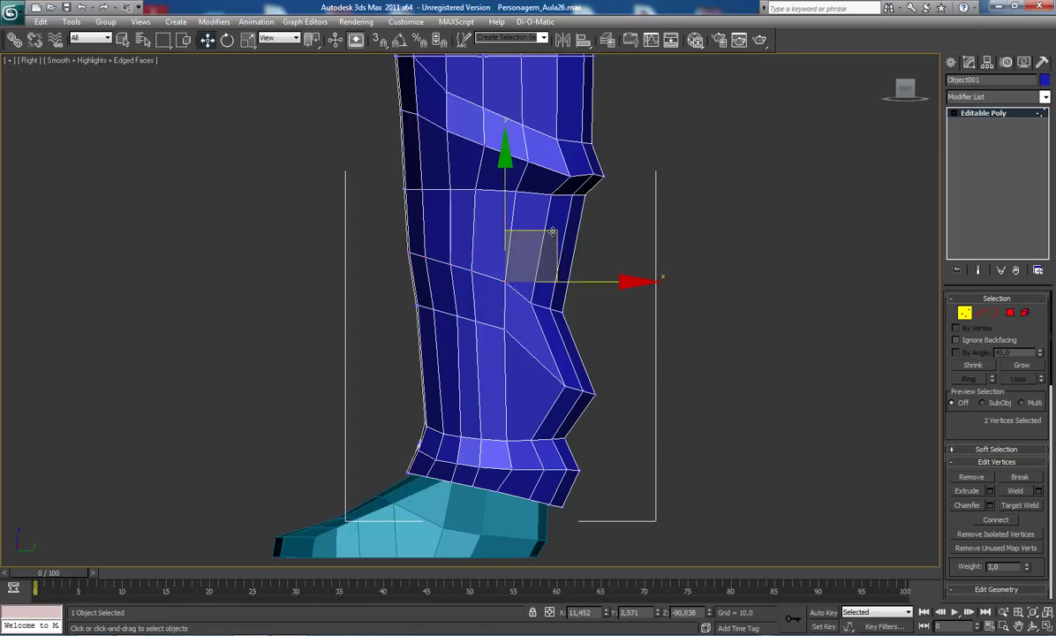
drag(553, 230, 545, 249)
drag(393, 285, 486, 346)
drag(491, 264, 496, 273)
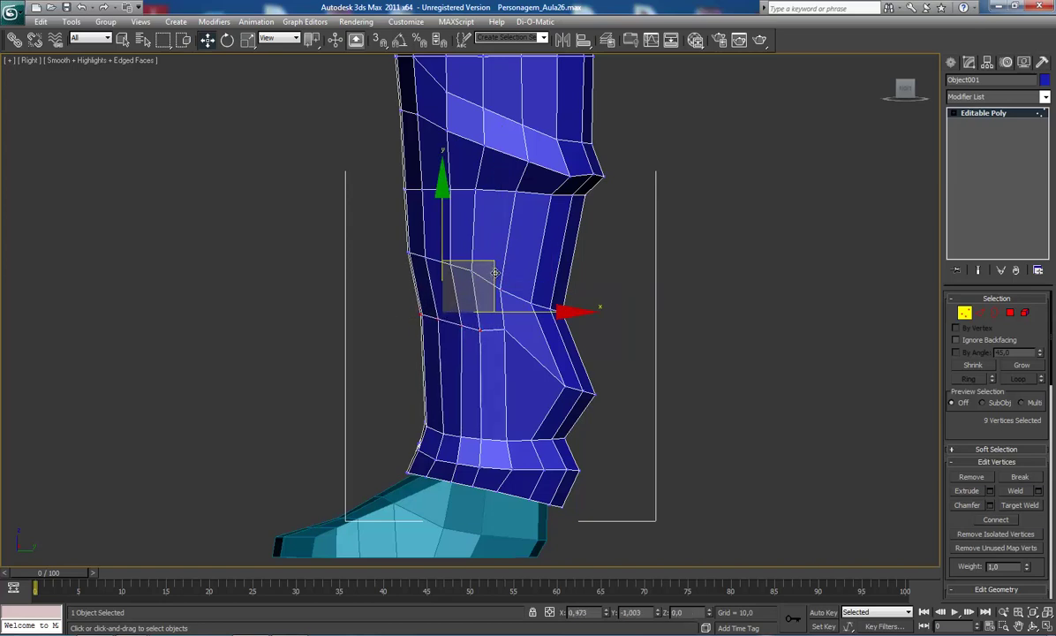
key(ctrl+z)
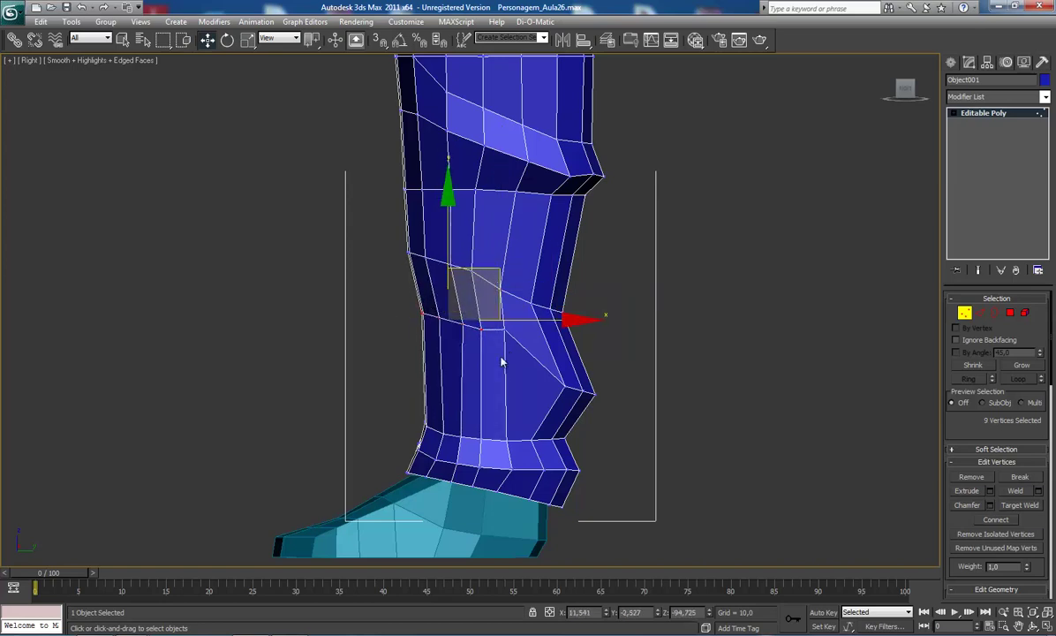
key(ctrl+z)
key(ctrl+z)
drag(553, 281, 552, 294)
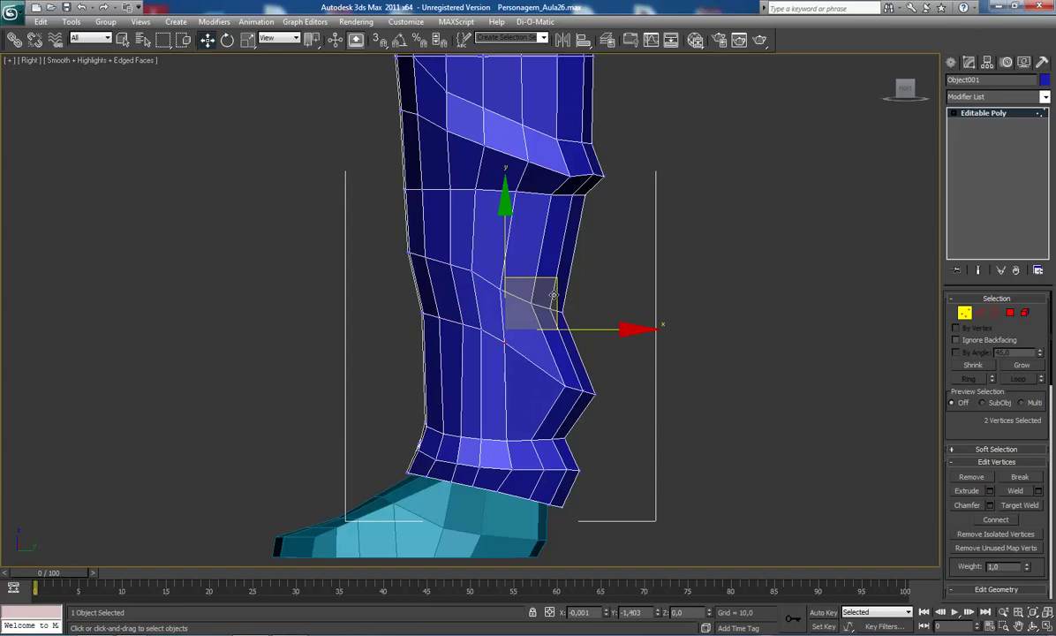
scroll(565, 340, down, 4)
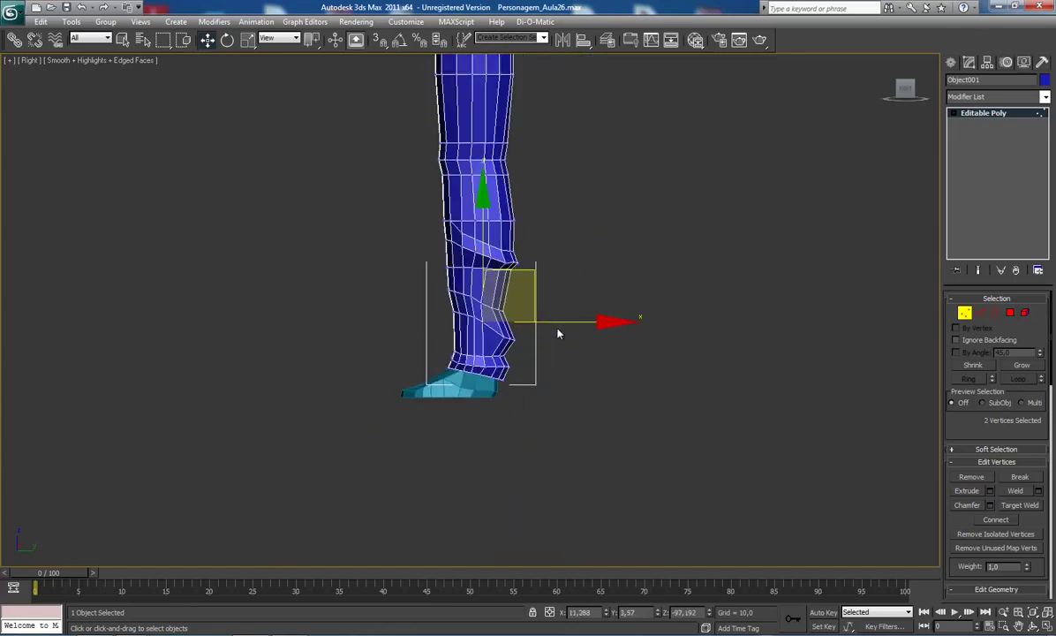
scroll(557, 333, up, 2)
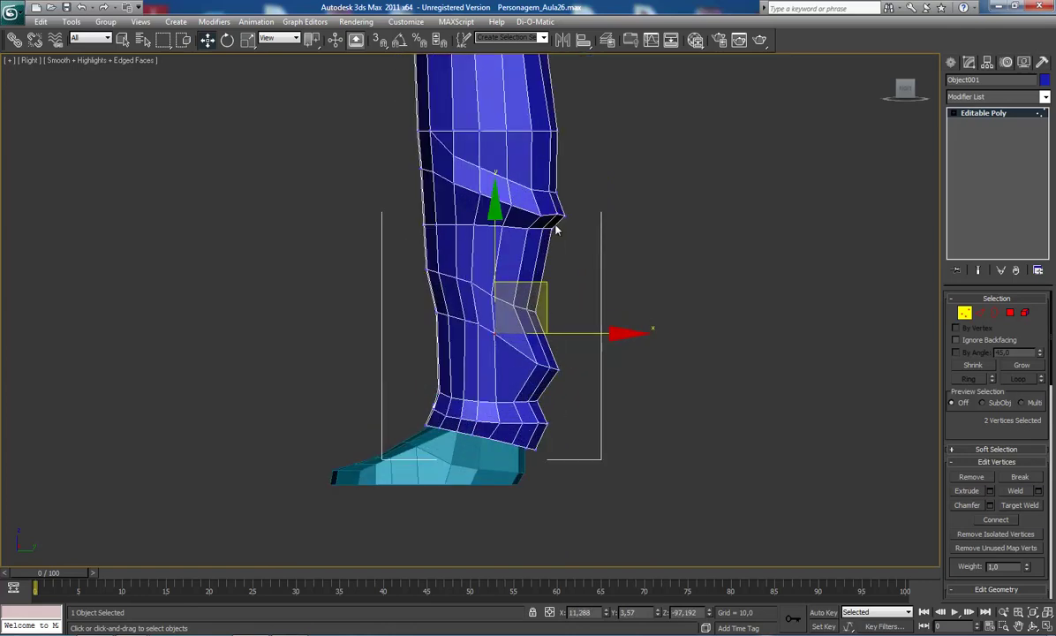
middle_drag(550, 253, 542, 273)
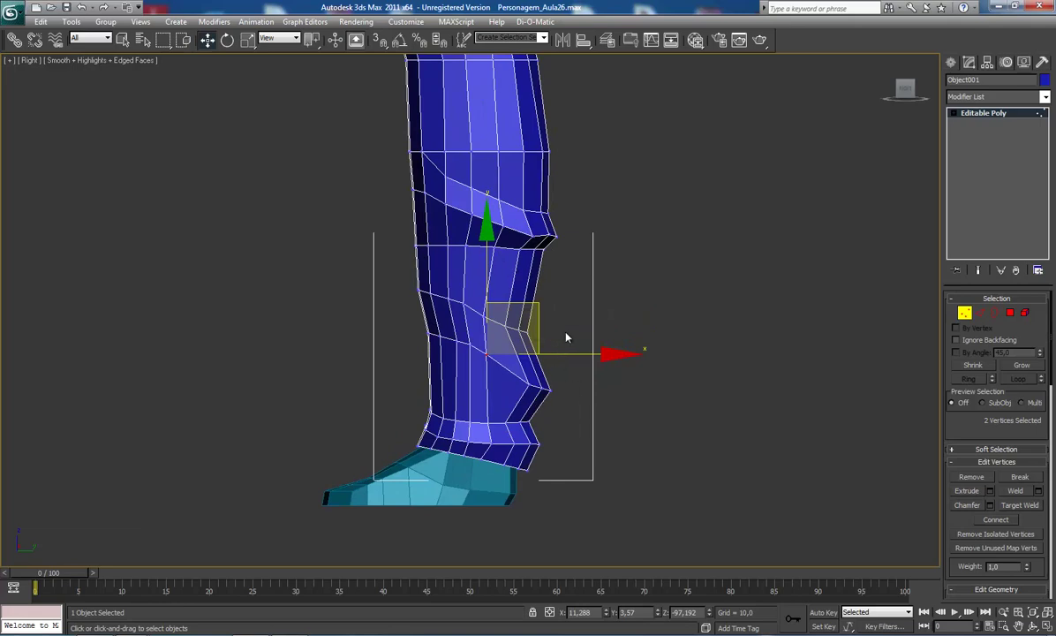
middle_drag(505, 441, 459, 407)
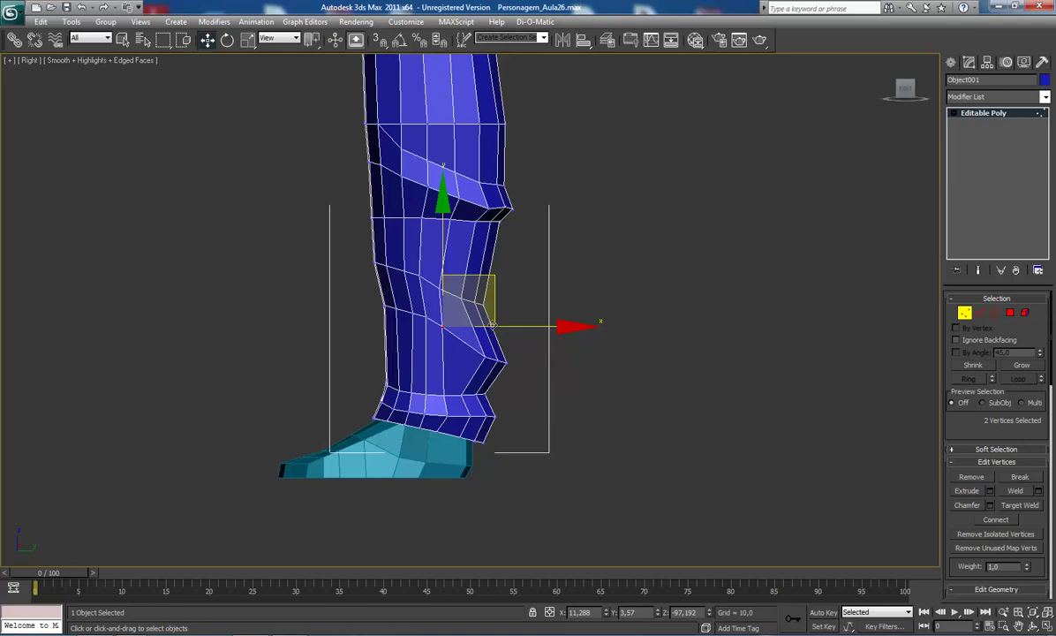
Move the front fold-point and crease-tip vertices to sharpen the lower zig-zag fold
scroll(486, 371, up, 2)
scroll(499, 387, up, 2)
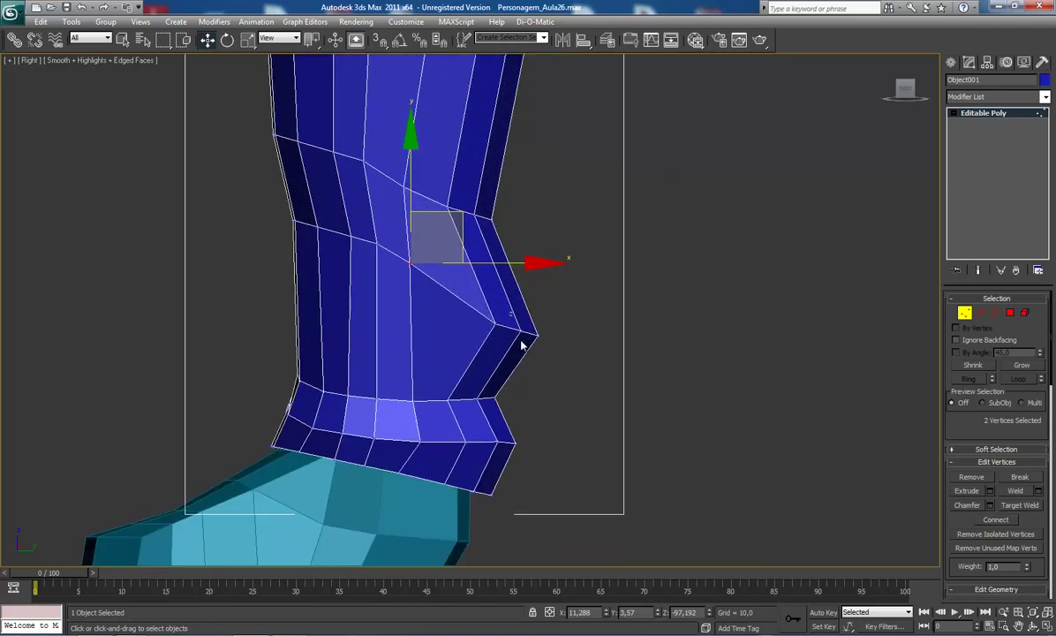
click(534, 343)
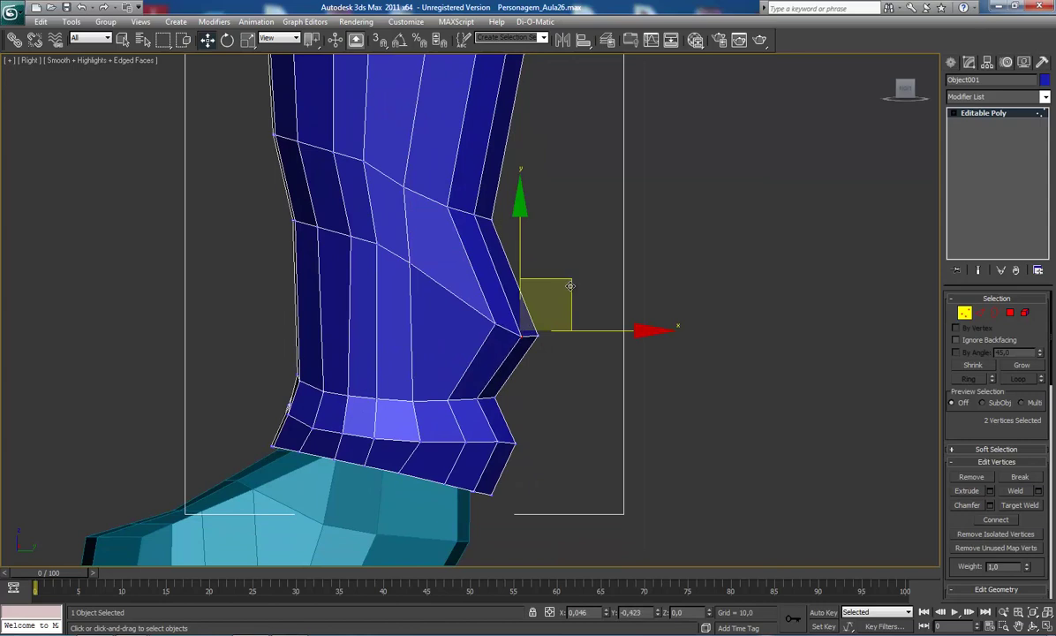
drag(573, 281, 576, 286)
click(545, 347)
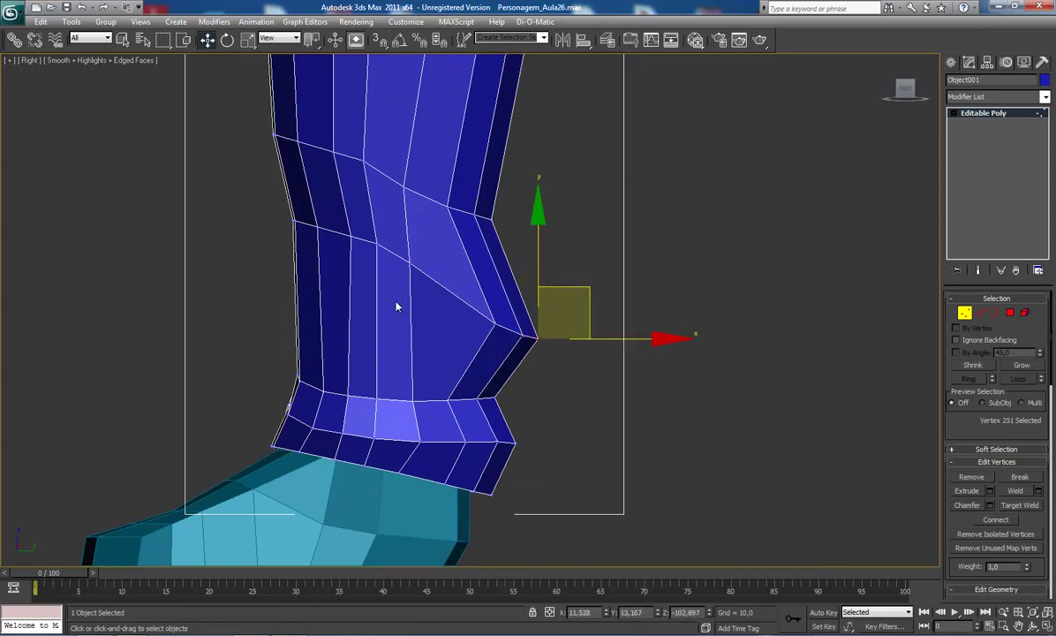
mouse_move(395, 307)
mouse_down()
mouse_move(443, 249)
mouse_move(377, 240)
mouse_move(389, 256)
mouse_up()
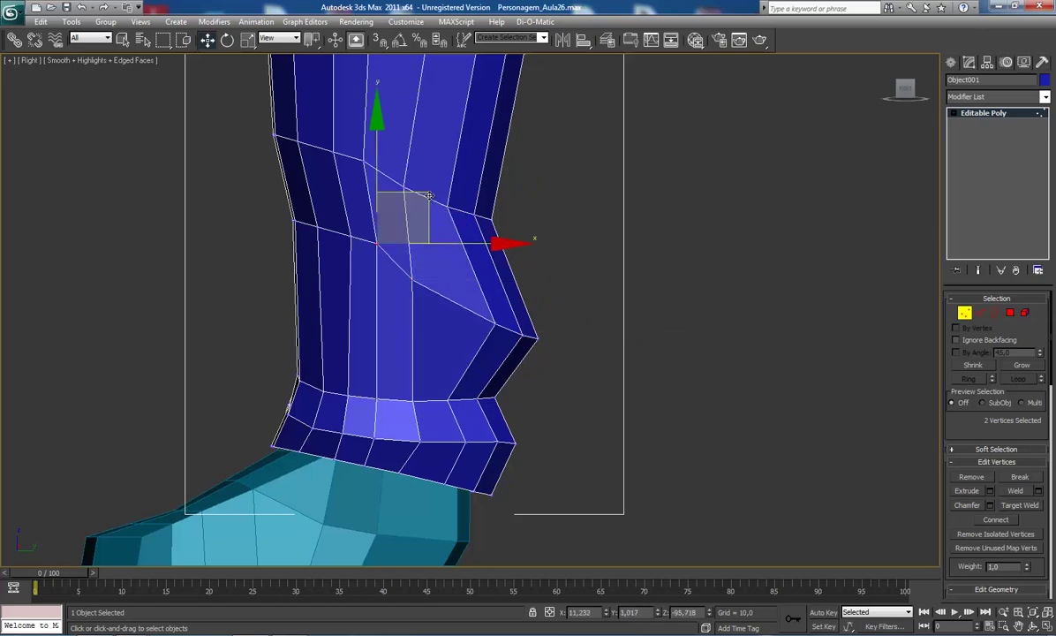
scroll(344, 265, down, 2)
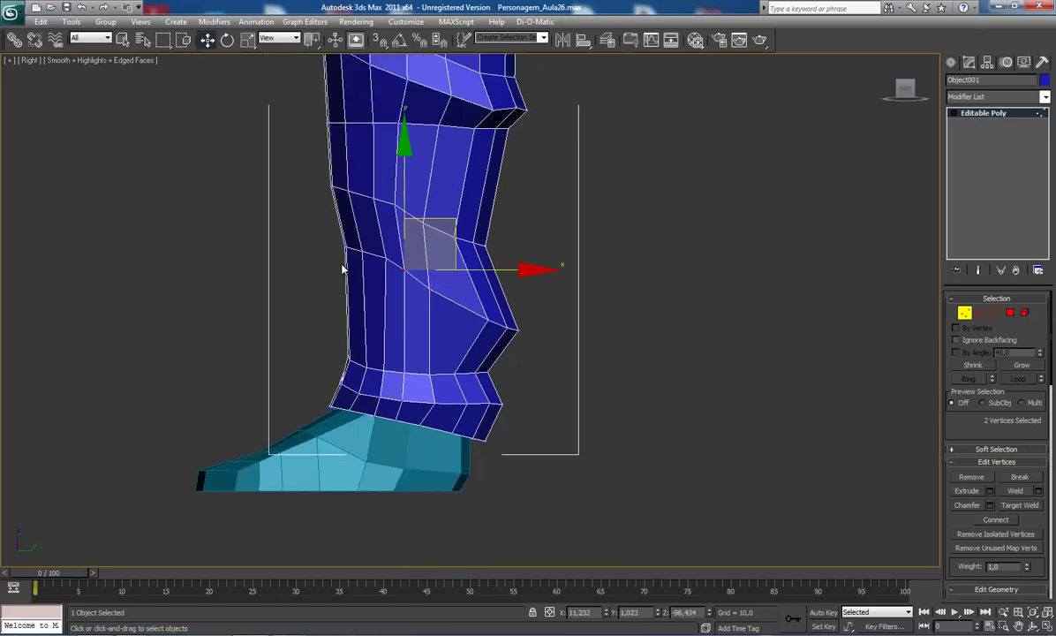
drag(444, 228, 424, 216)
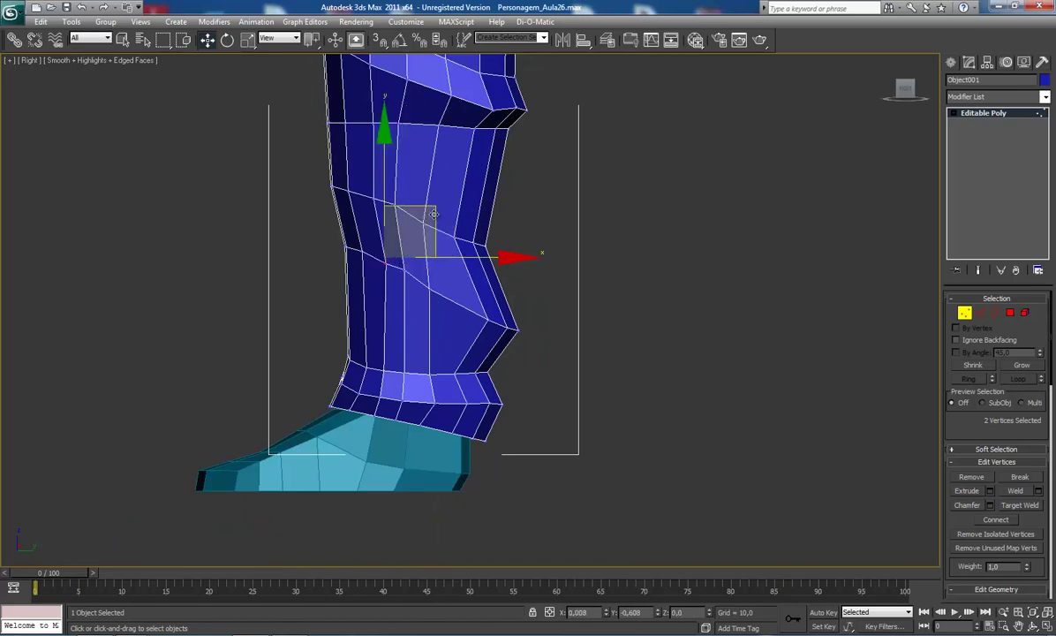
Select the mid-leg vertex pair, then the upper fold's corner vertices
scroll(433, 239, up, 1)
scroll(433, 243, up, 1)
drag(388, 252, 424, 222)
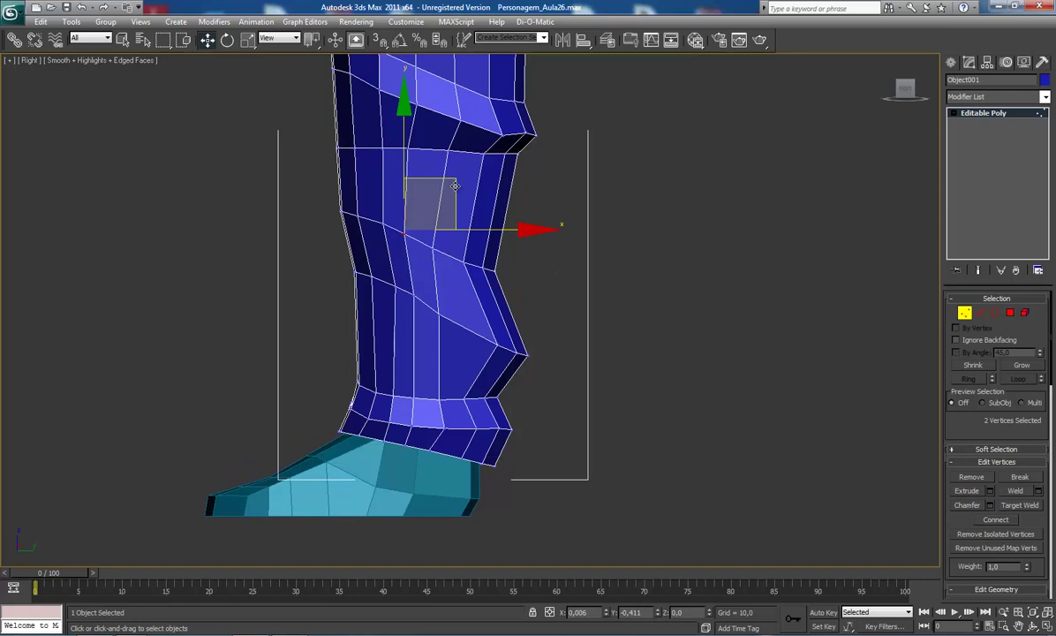
middle_drag(456, 231, 457, 257)
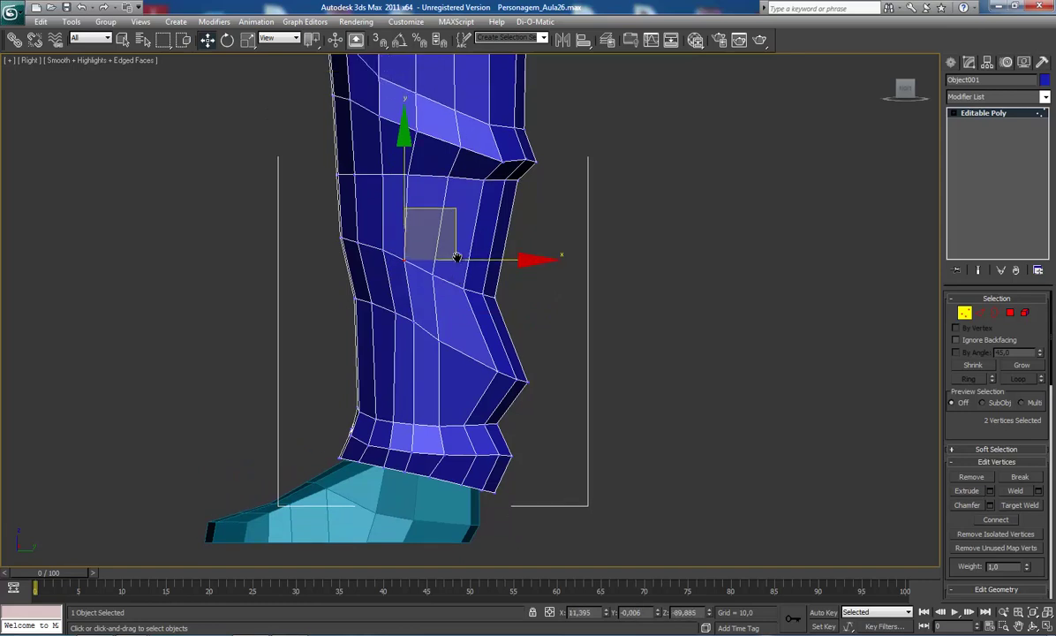
click(528, 161)
Pull the upper fold point and its inner vertices slightly downward
click(581, 119)
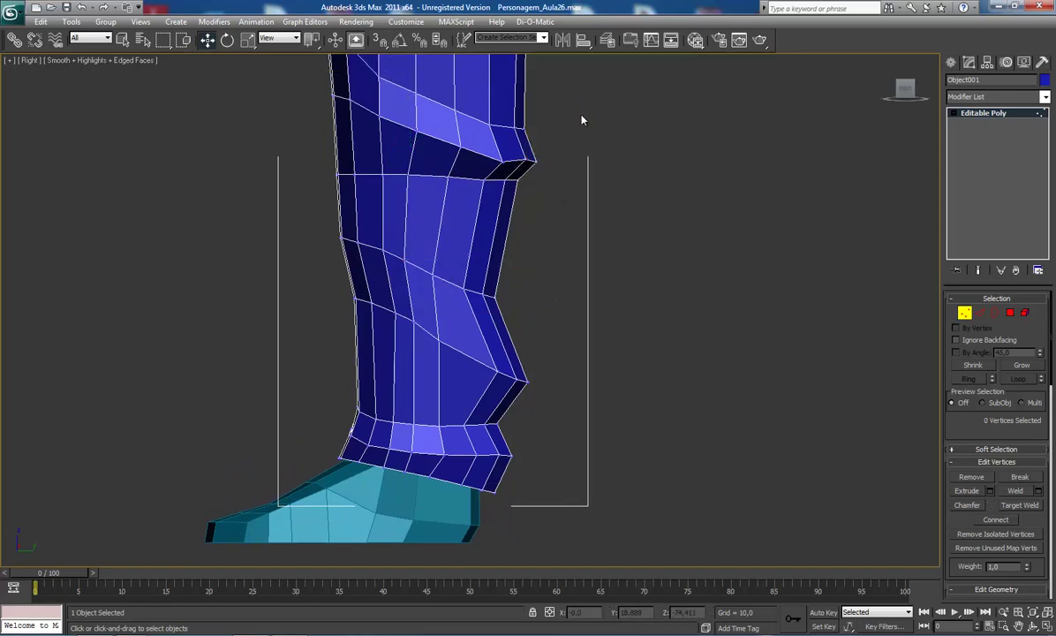
drag(528, 166, 559, 158)
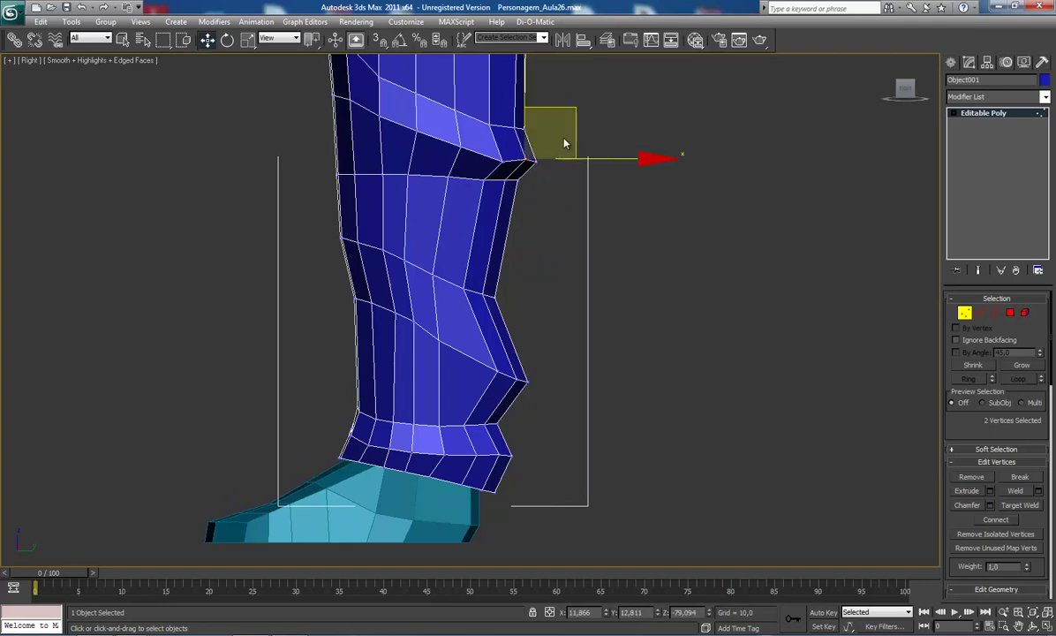
mouse_move(575, 107)
mouse_down()
mouse_move(541, 181)
mouse_move(522, 183)
mouse_up()
click(548, 143)
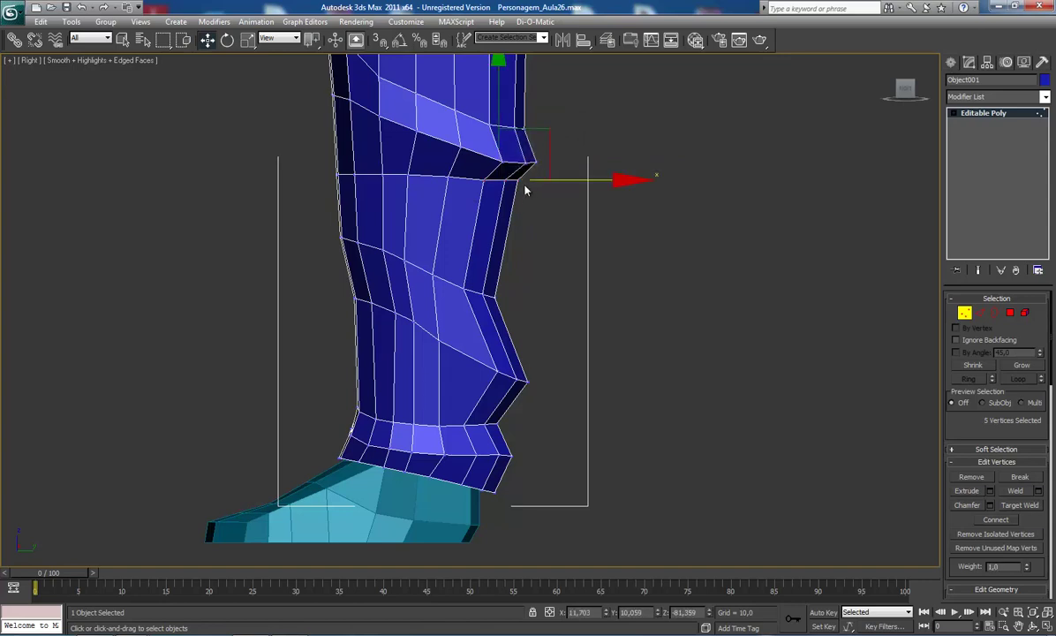
drag(549, 142, 541, 149)
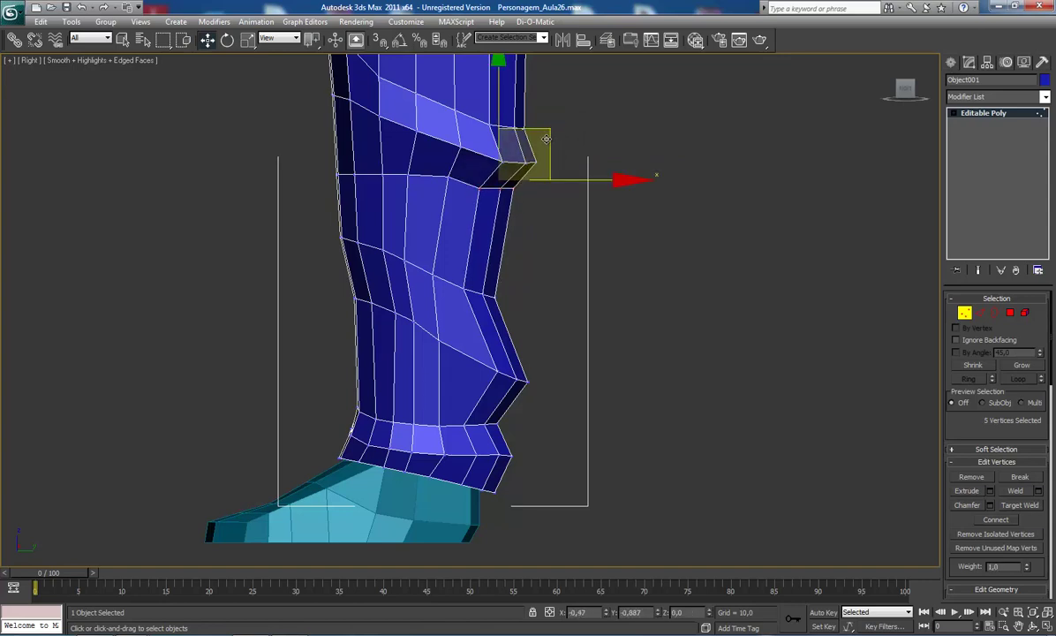
drag(448, 191, 471, 162)
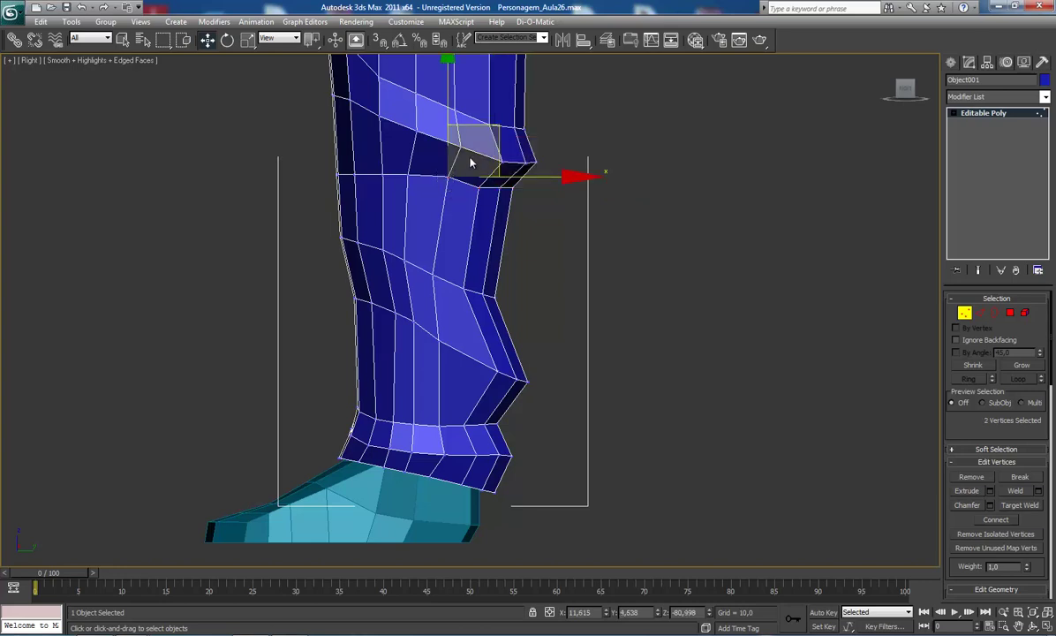
drag(496, 123, 496, 128)
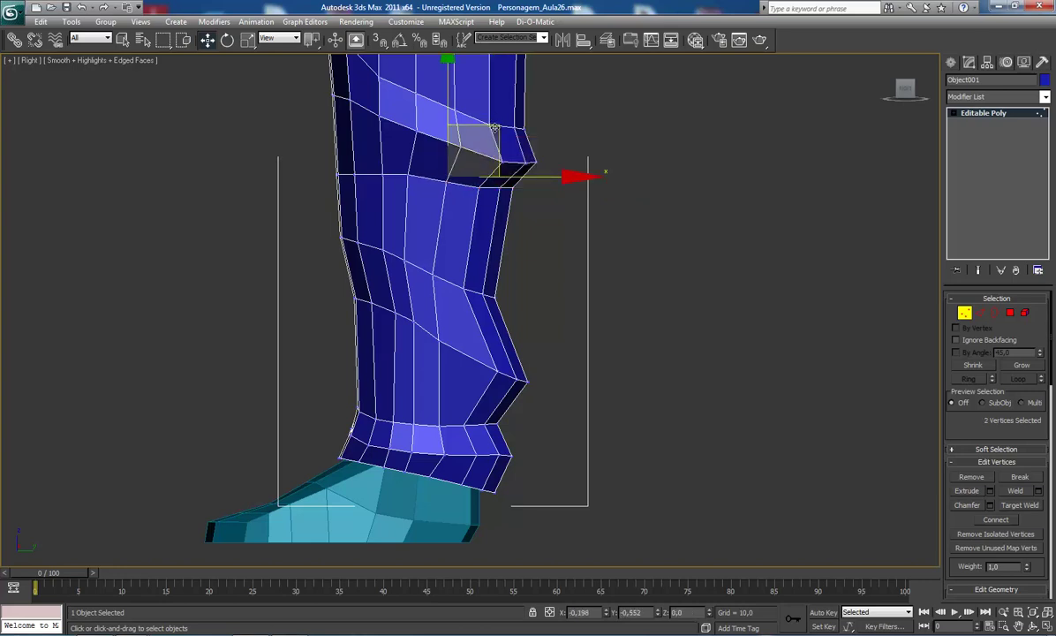
Nudge individual fold-tip vertices down and inward to sharpen the upper crease
click(514, 187)
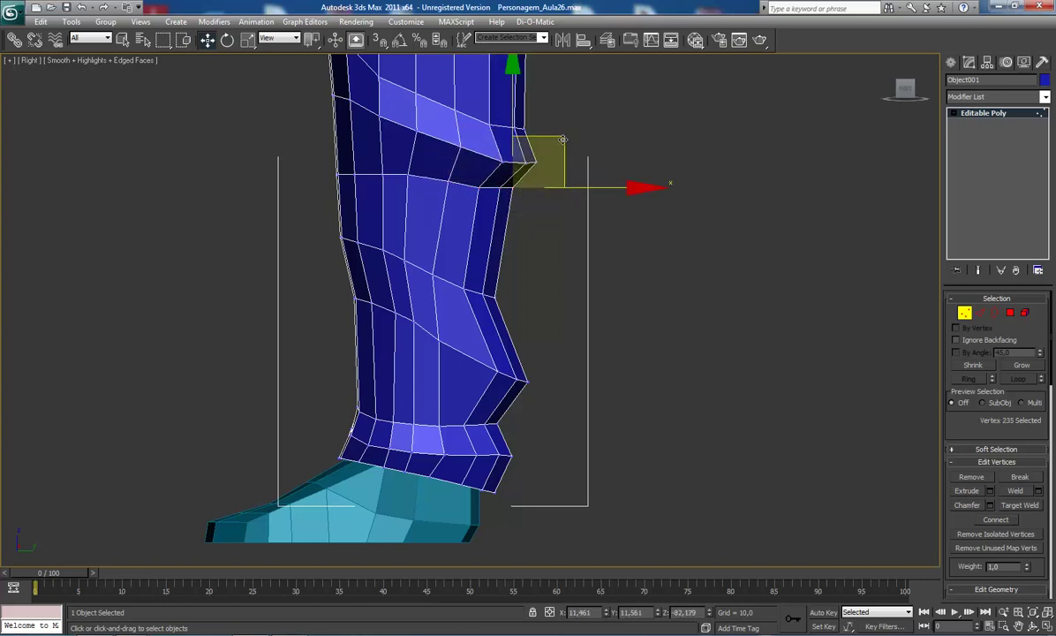
drag(562, 138, 563, 144)
click(514, 187)
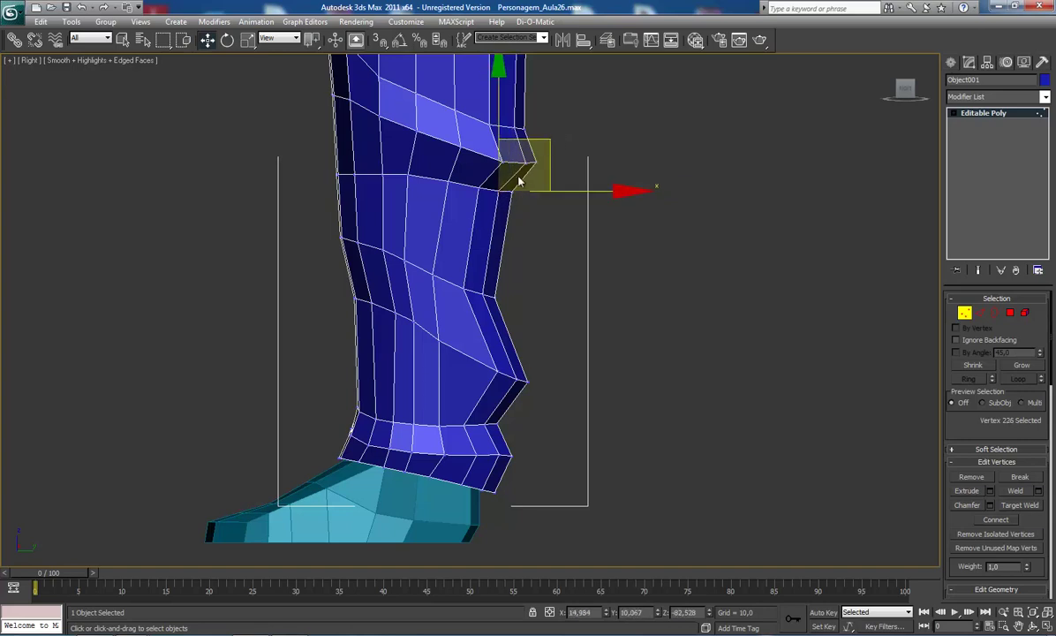
drag(516, 175, 571, 121)
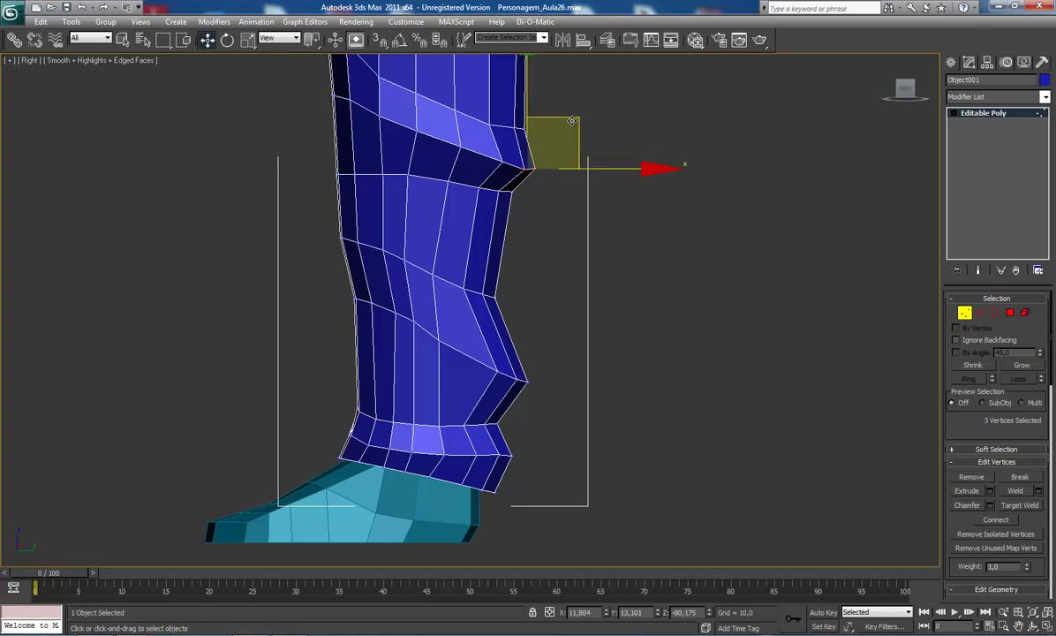
click(539, 173)
drag(579, 118, 580, 127)
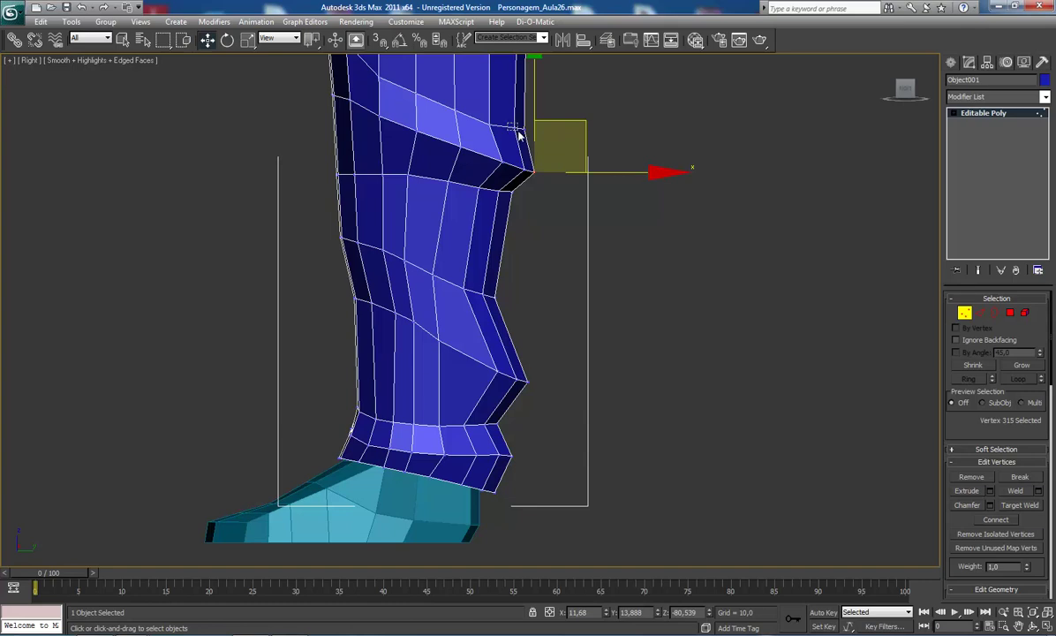
Select vertices above the upper fold and recentre the view on the leg
drag(512, 110, 532, 126)
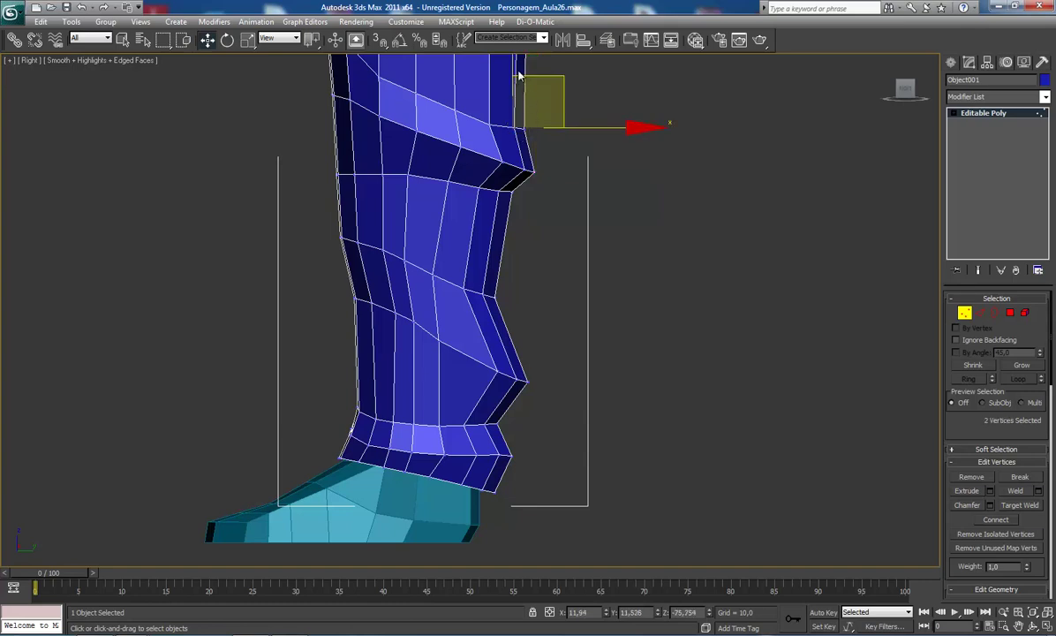
click(528, 138)
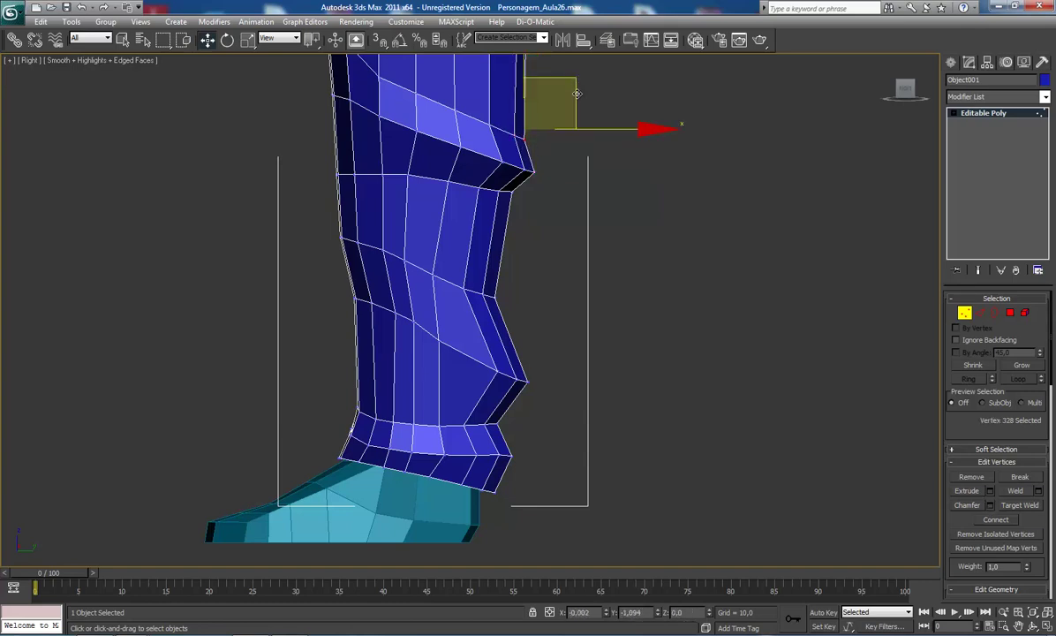
scroll(574, 123, down, 2)
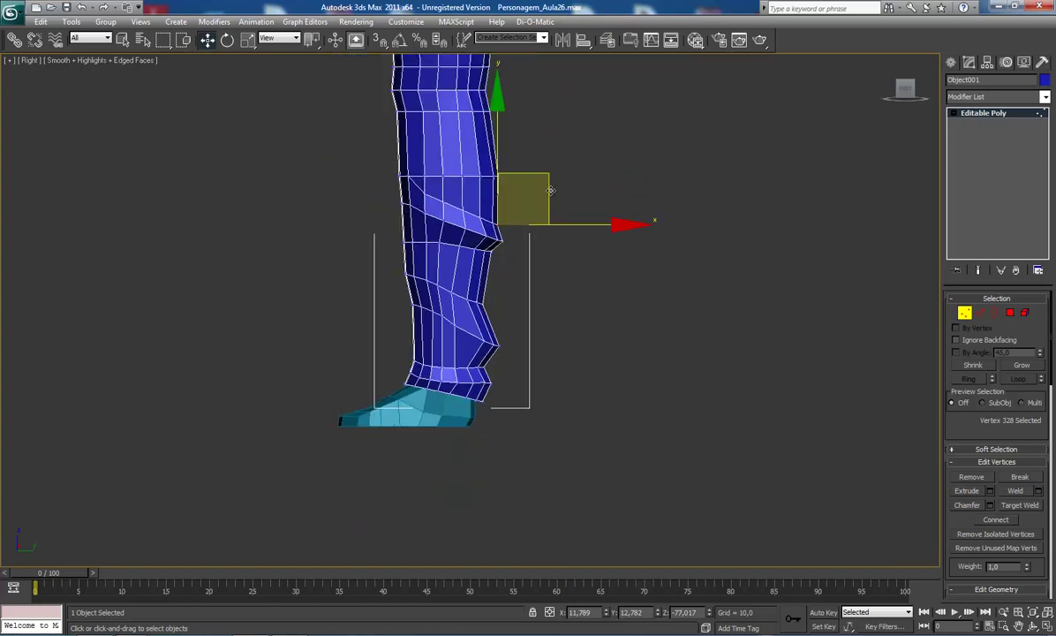
scroll(543, 200, up, 1)
scroll(528, 216, down, 2)
scroll(528, 215, up, 1)
scroll(528, 256, up, 1)
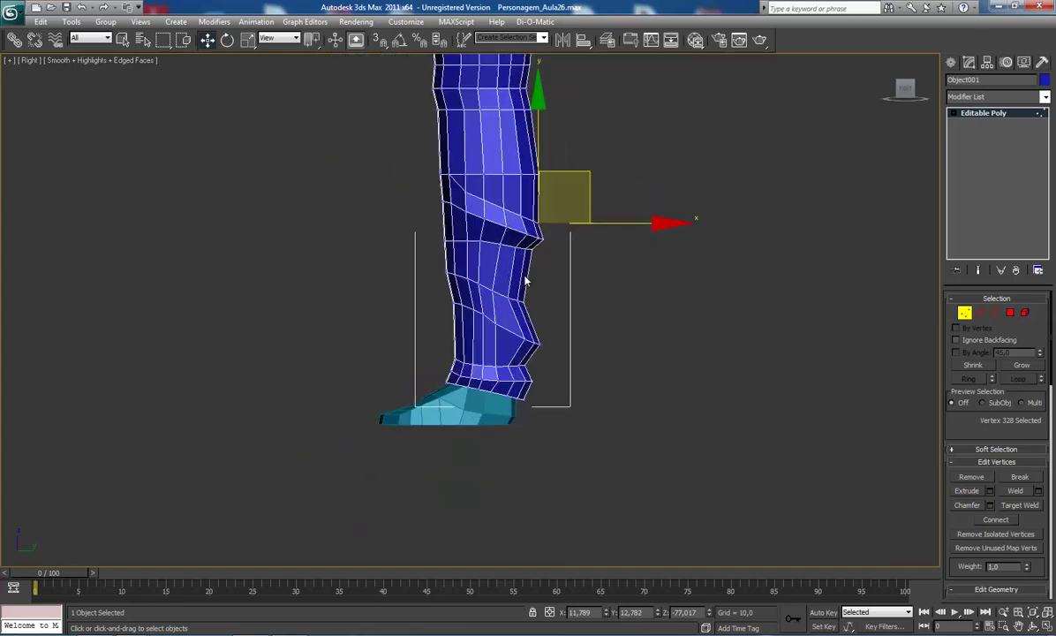
scroll(521, 282, up, 2)
mouse_move(521, 282)
middle_down()
mouse_move(506, 275)
mouse_move(525, 261)
middle_up()
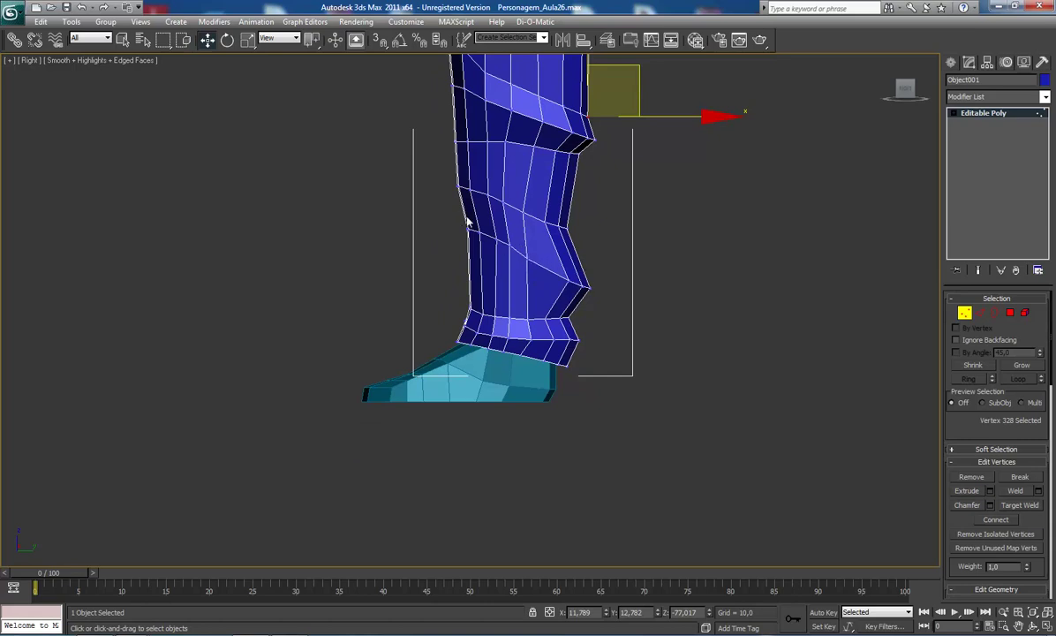
middle_drag(582, 269, 580, 271)
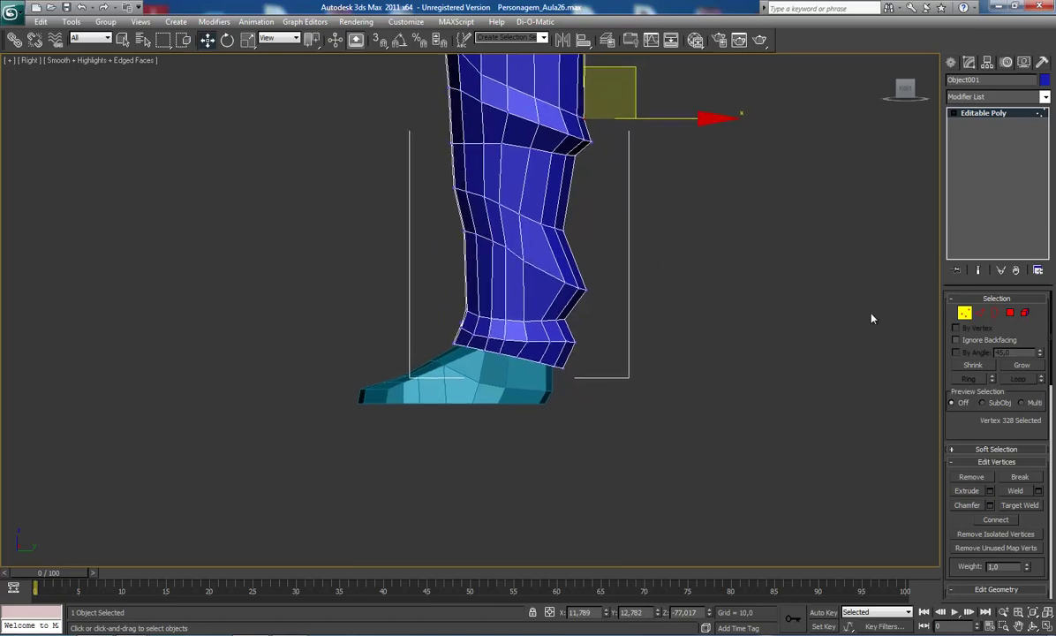
At Edge level, select pairs of vertical edge loops on the shin
click(980, 313)
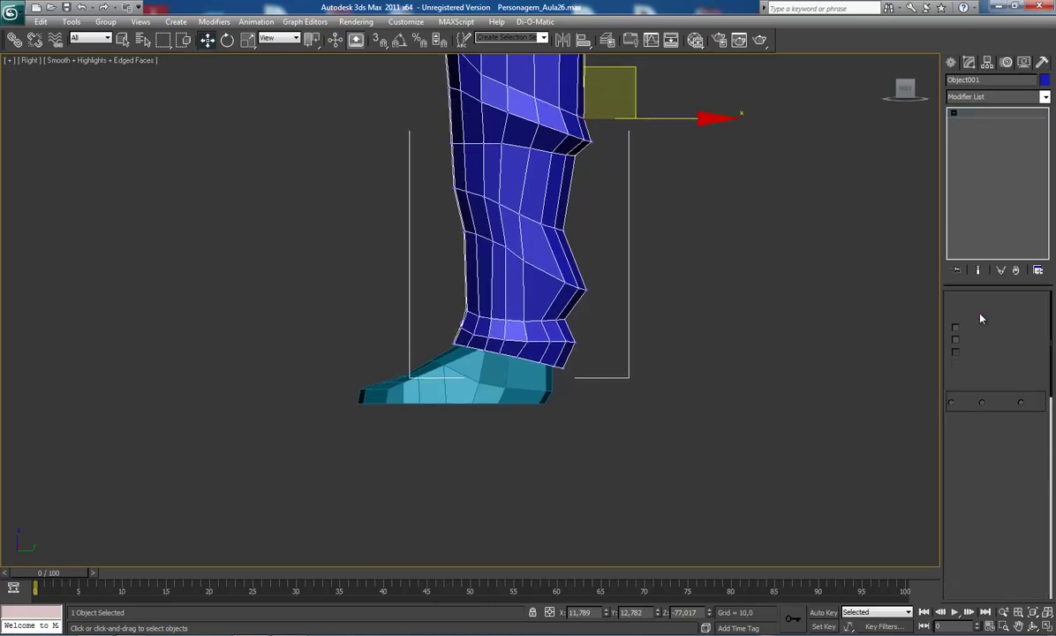
click(491, 217)
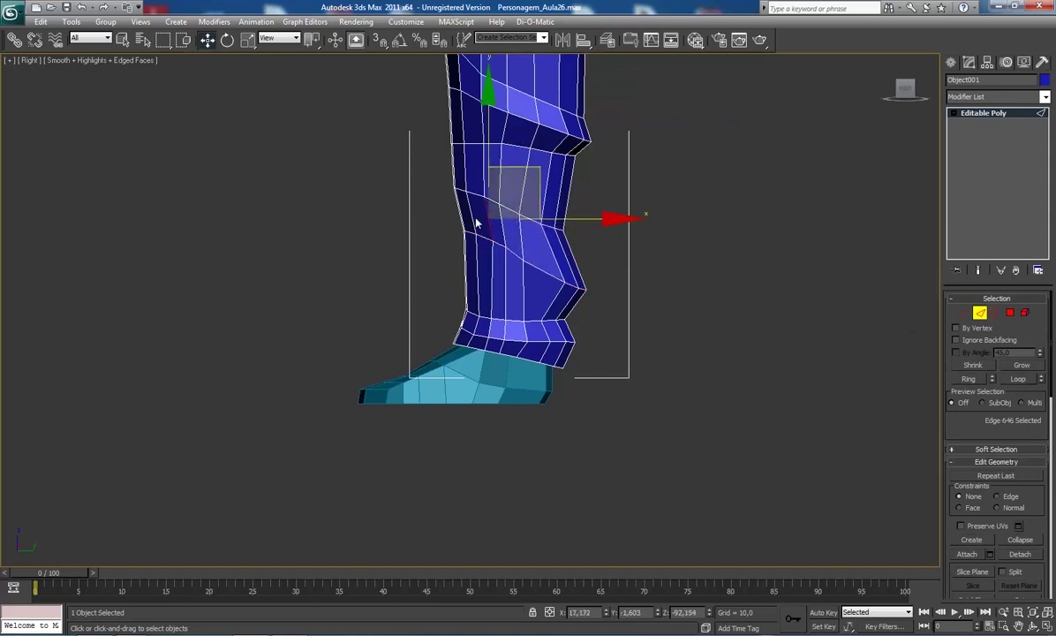
double_click(517, 248)
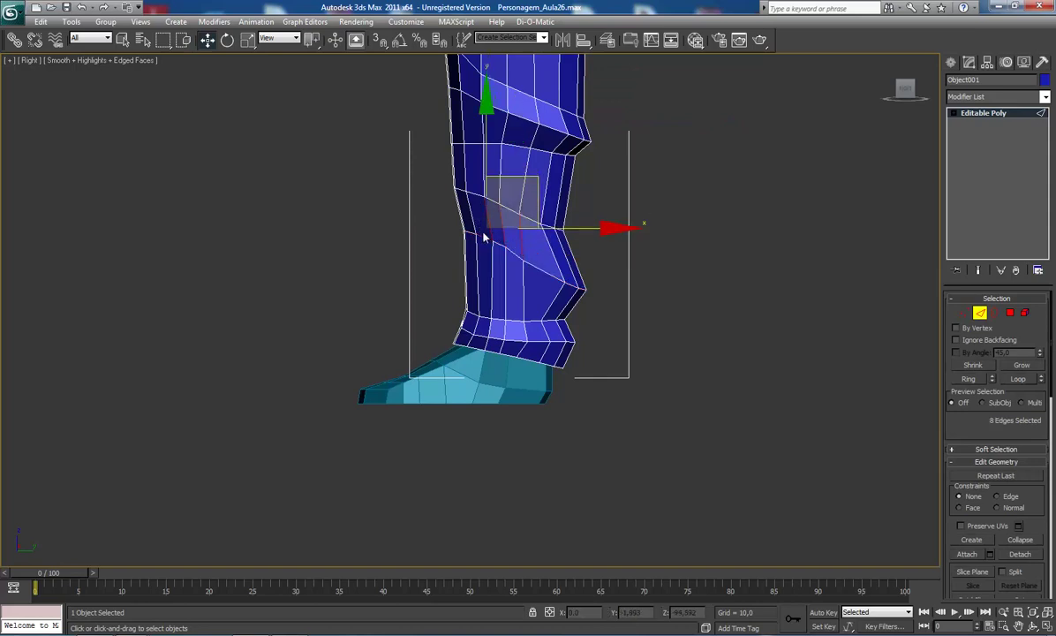
click(481, 228)
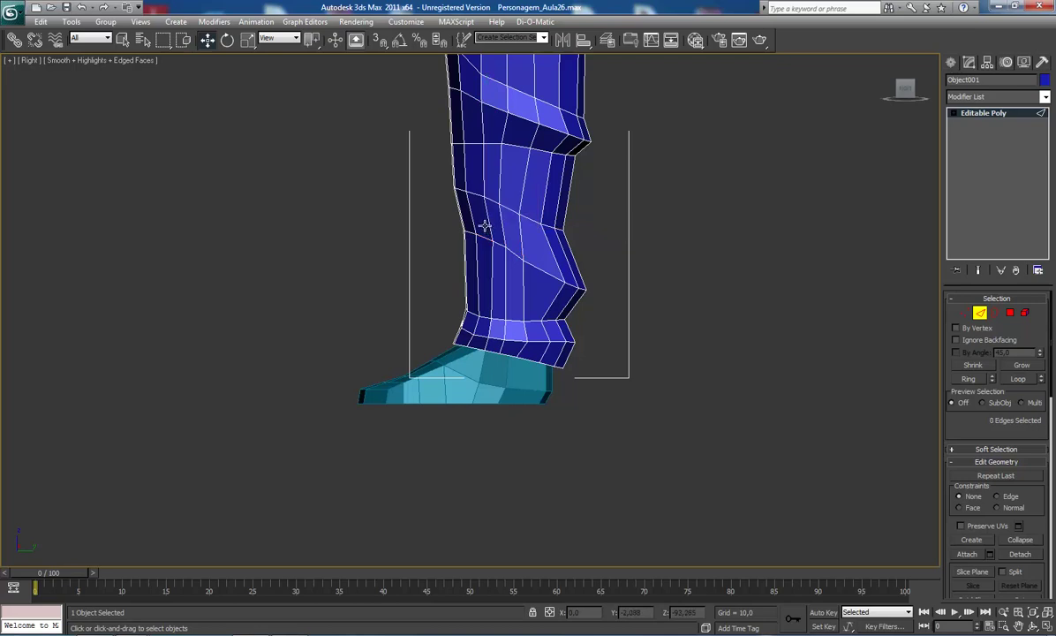
click(484, 226)
click(497, 236)
click(485, 229)
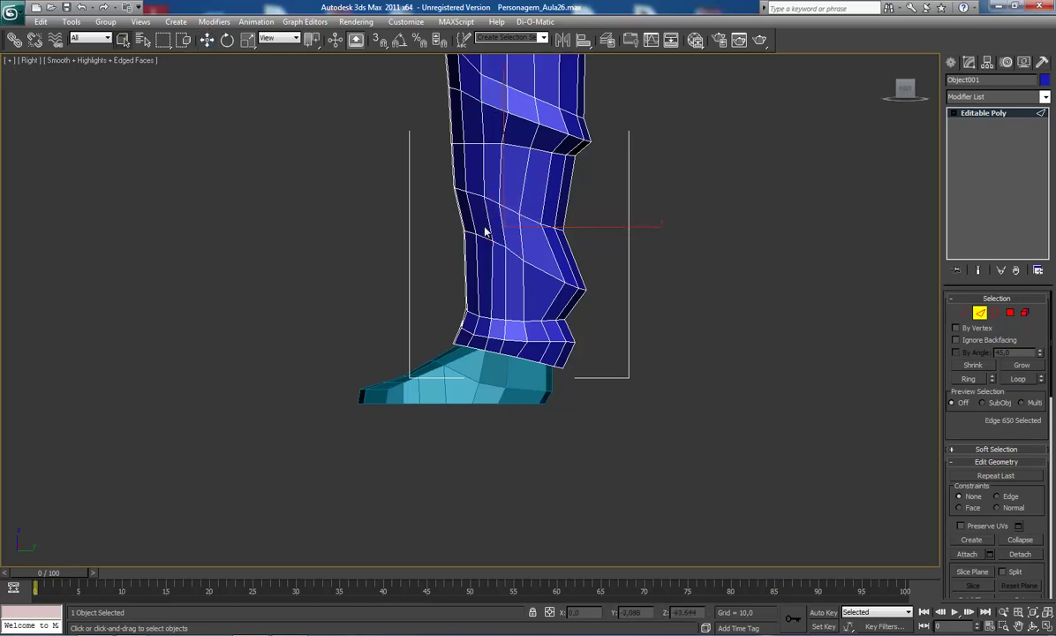
double_click(484, 226)
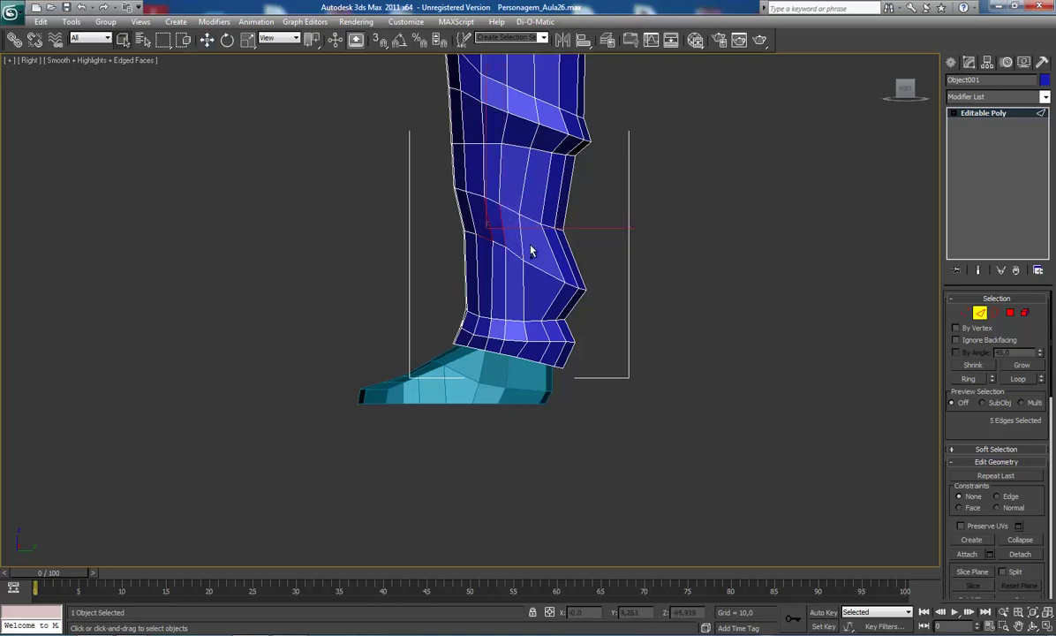
ctrl+double_click(502, 230)
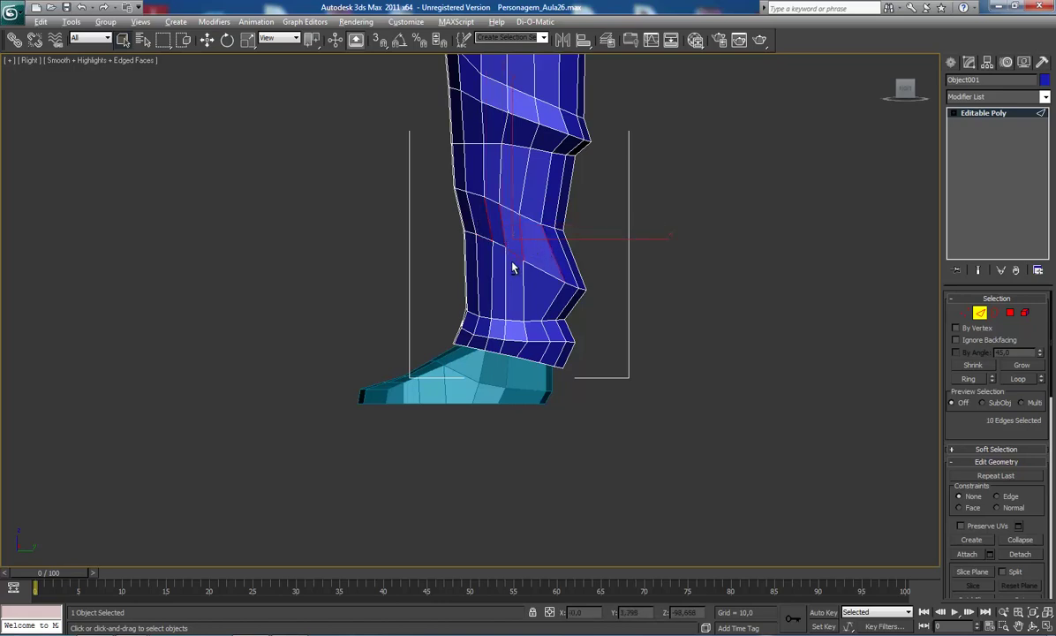
double_click(526, 264)
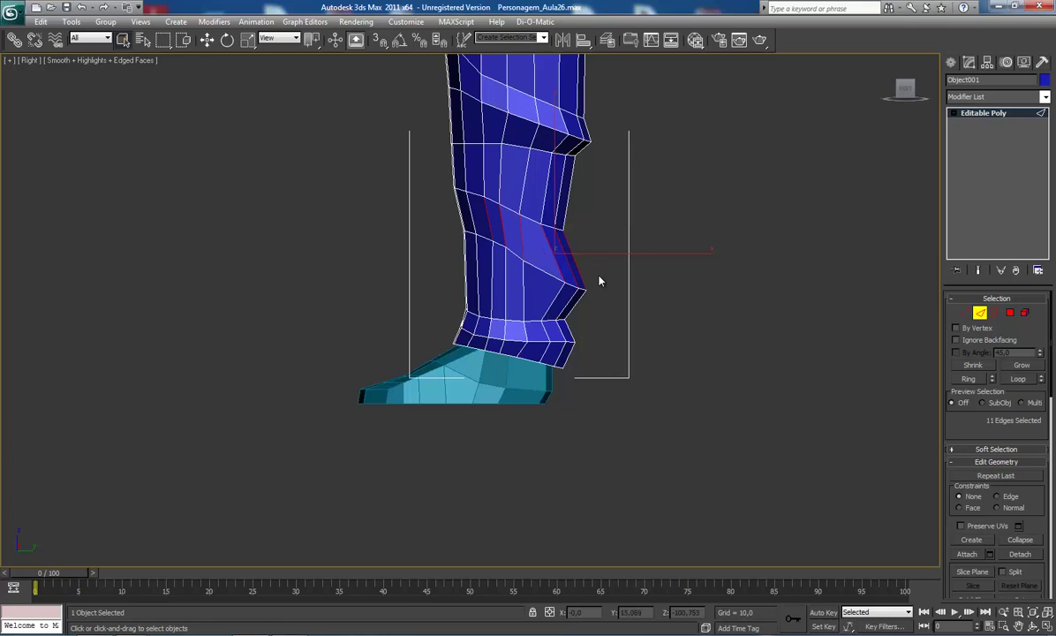
Switch to Perspective, orbit around the legs and zoom in on the right leg's cuff
key(p)
alt+middle_drag(455, 236, 609, 245)
mouse_move(516, 262)
alt+middle_down()
mouse_move(423, 253)
mouse_move(561, 264)
alt+middle_up()
alt+middle_drag(492, 250, 447, 195)
scroll(475, 247, up, 5)
Move the edge above the cuff sideways and upward to reshape the fold
key(w)
click(415, 155)
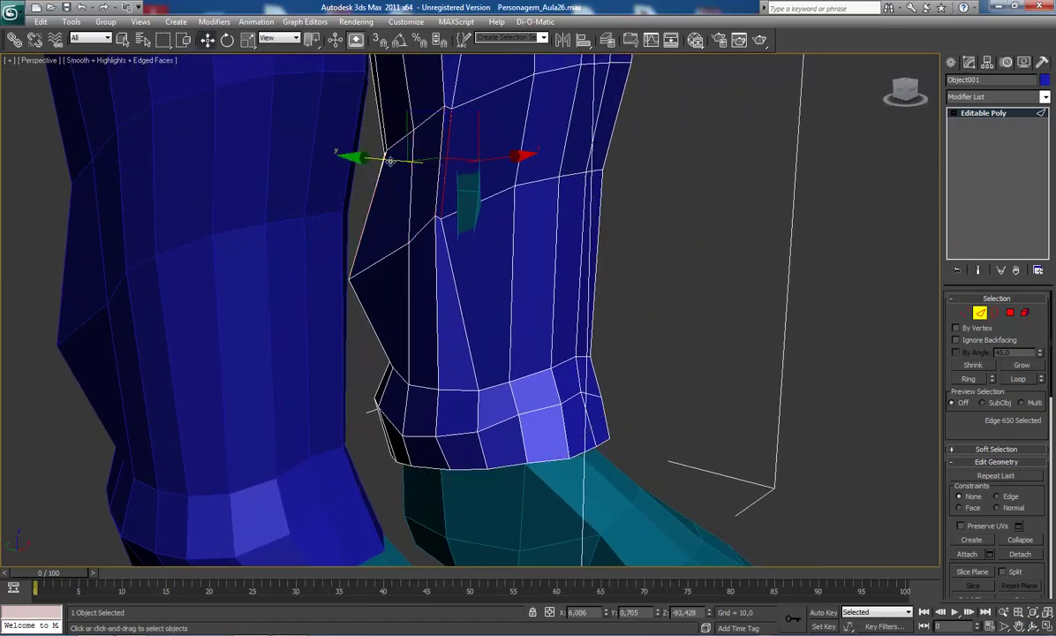
drag(389, 161, 479, 142)
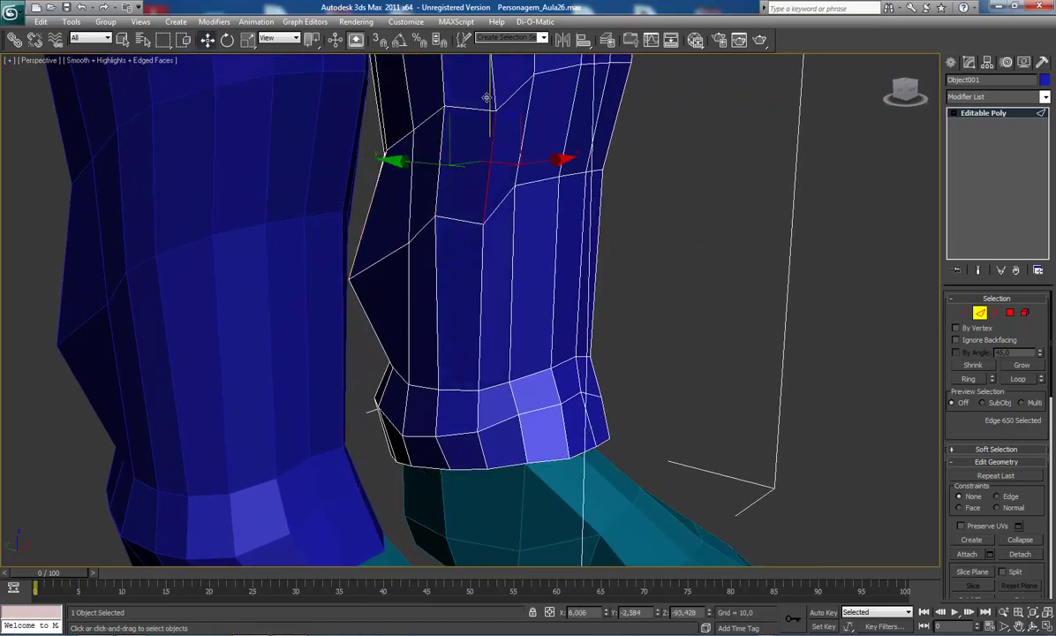
drag(485, 98, 492, 70)
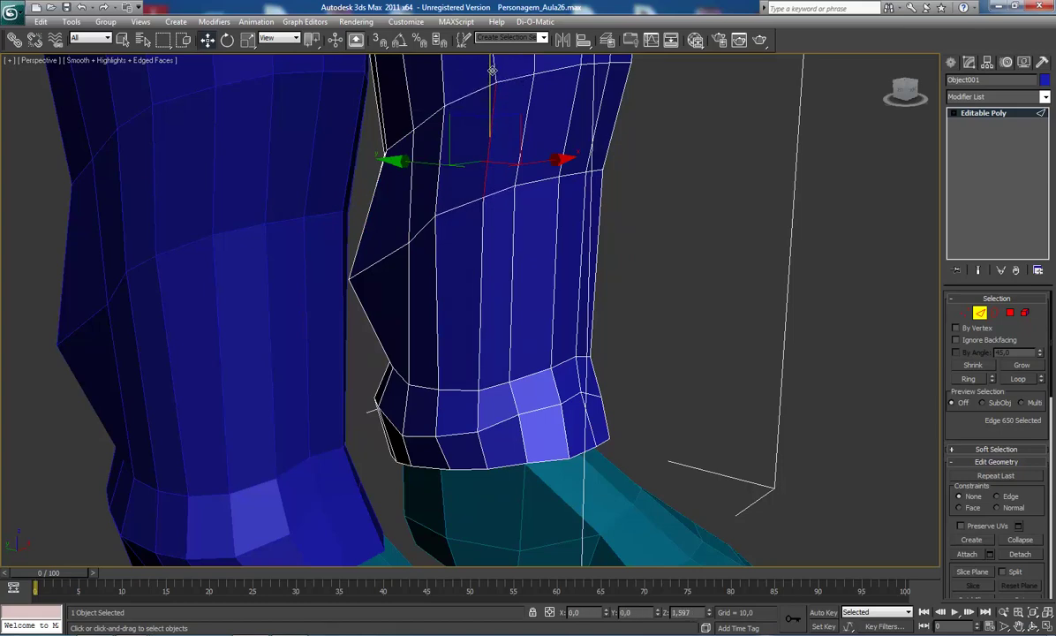
scroll(512, 177, down, 4)
Isolate the leg with Alt+Q and move two shin fold vertices to deepen the crease
key(alt+q)
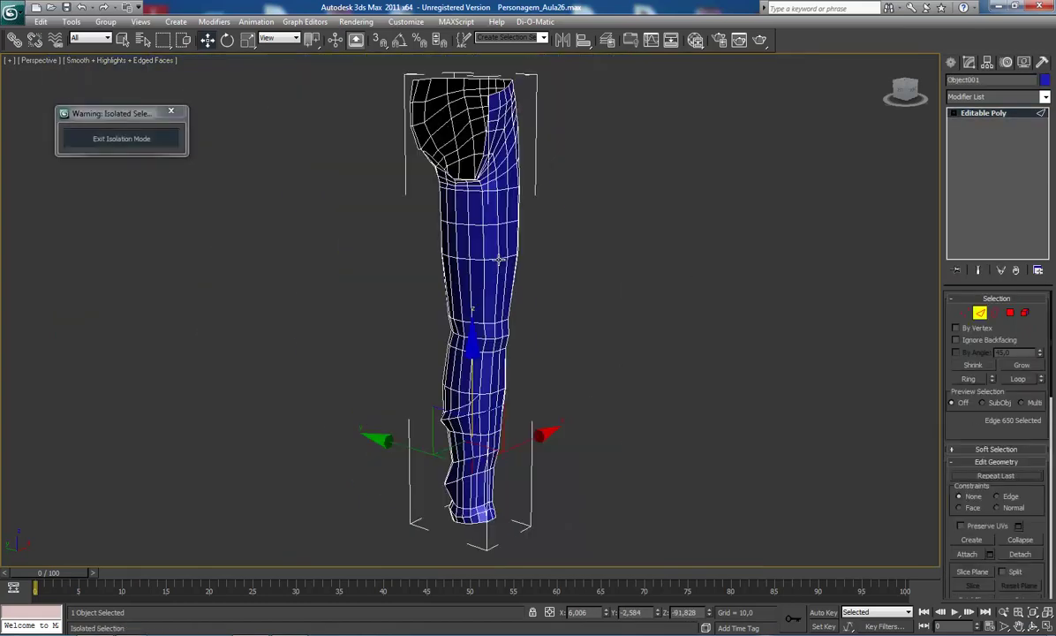
mouse_move(499, 259)
alt+middle_down()
mouse_move(459, 287)
mouse_move(515, 292)
mouse_move(493, 324)
mouse_move(482, 247)
mouse_move(457, 288)
mouse_move(458, 257)
alt+middle_up()
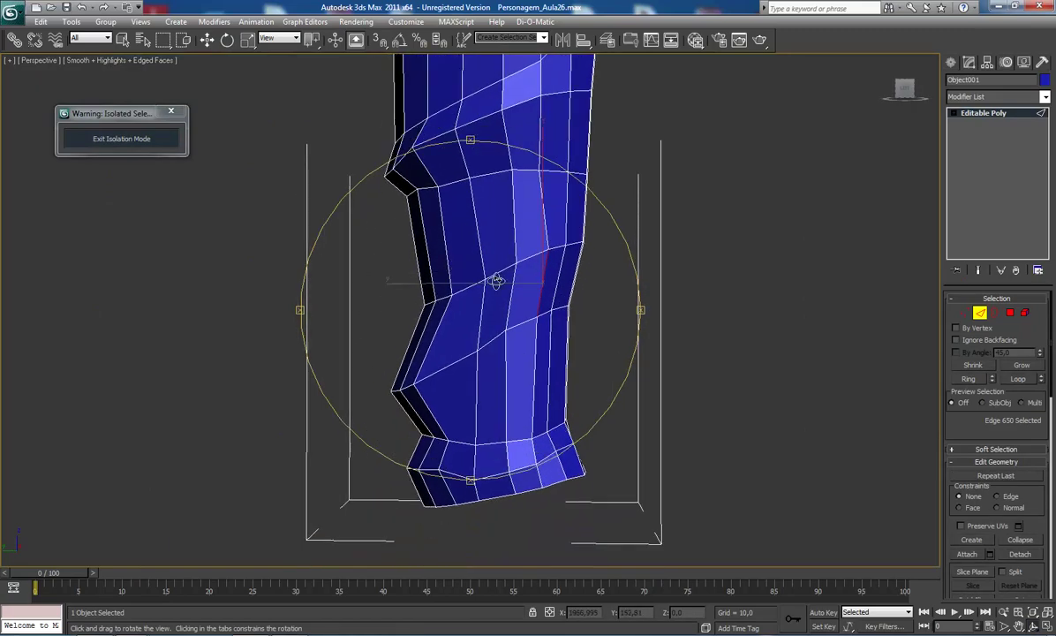
click(964, 312)
click(488, 281)
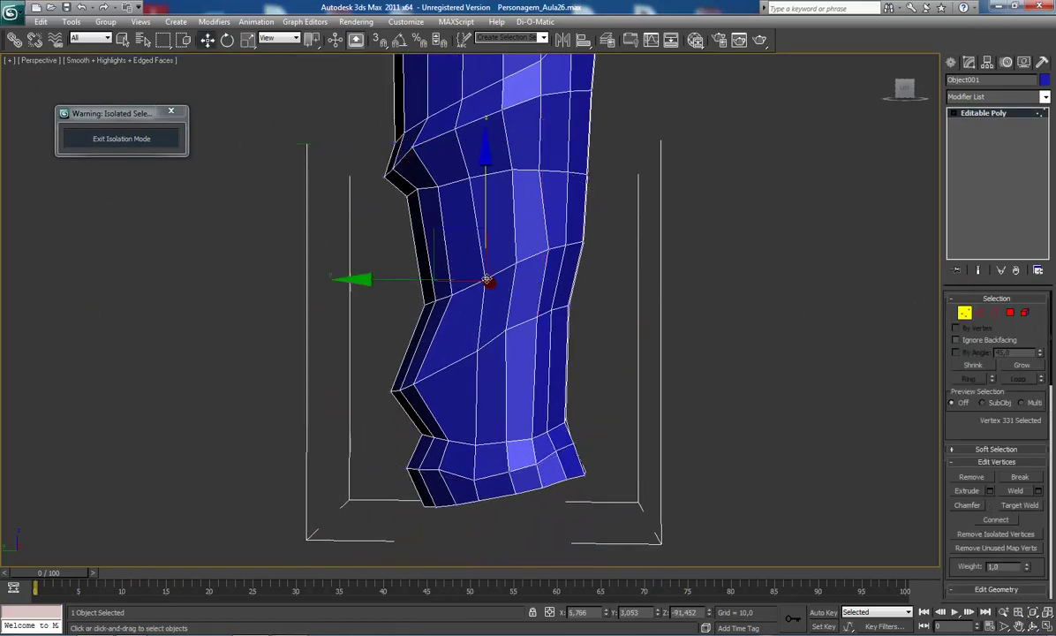
drag(484, 281, 430, 231)
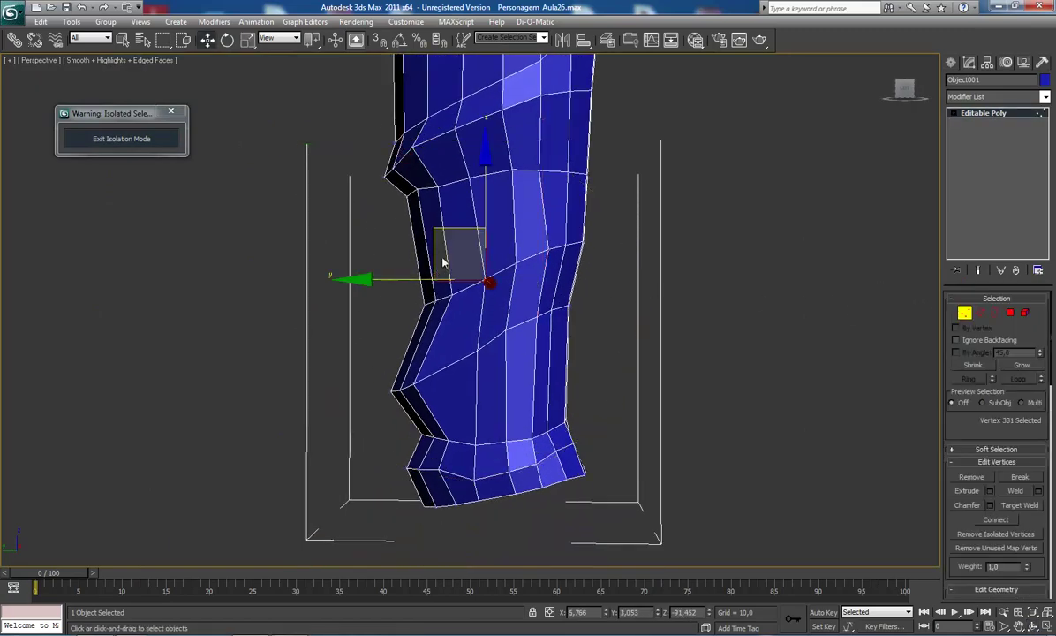
click(482, 348)
mouse_move(480, 349)
mouse_down()
mouse_move(444, 301)
mouse_move(420, 313)
mouse_up()
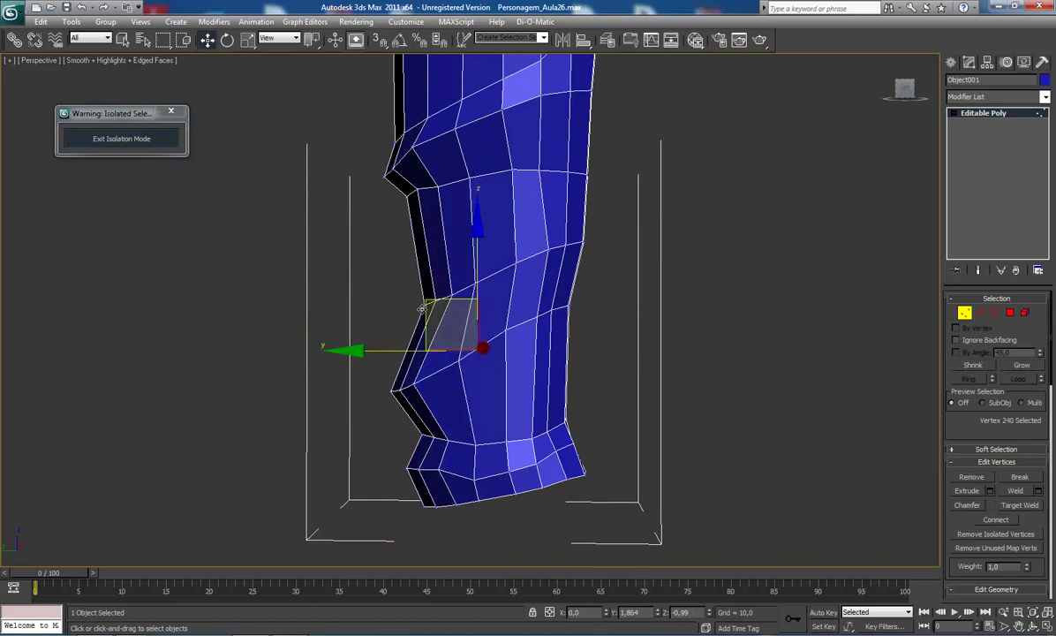
Nudge a higher shin vertex and select a vertex near the leg's bottom
click(507, 329)
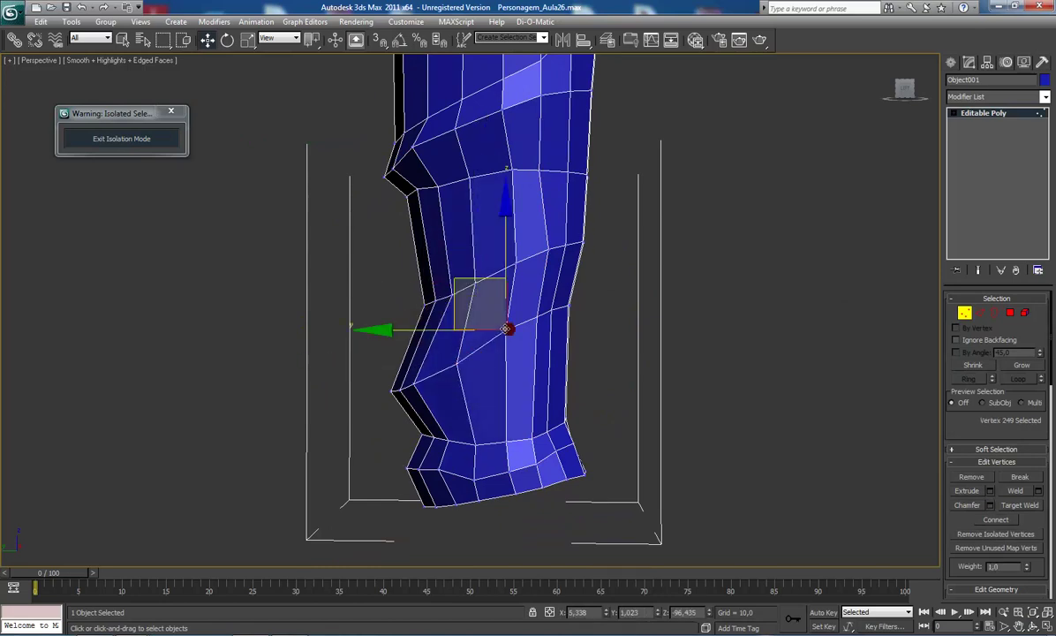
click(547, 254)
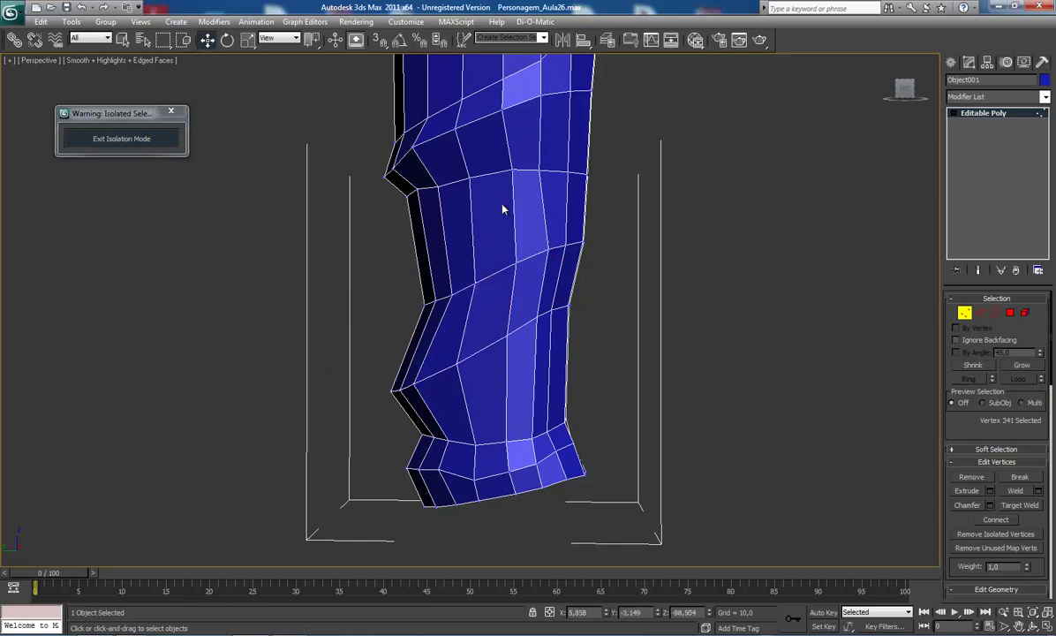
drag(505, 201, 504, 202)
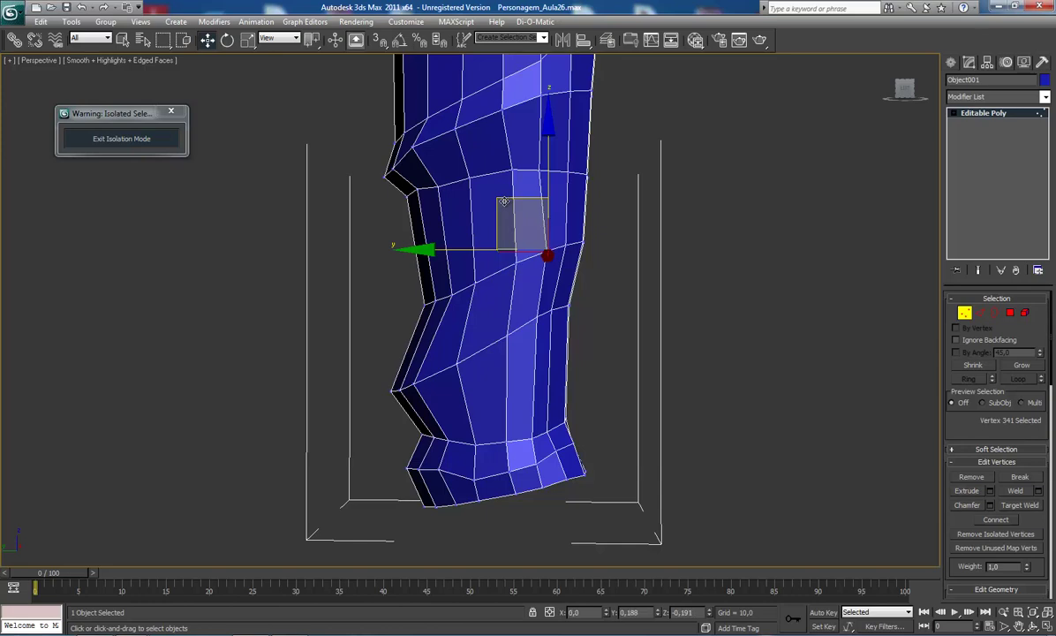
scroll(488, 316, down, 5)
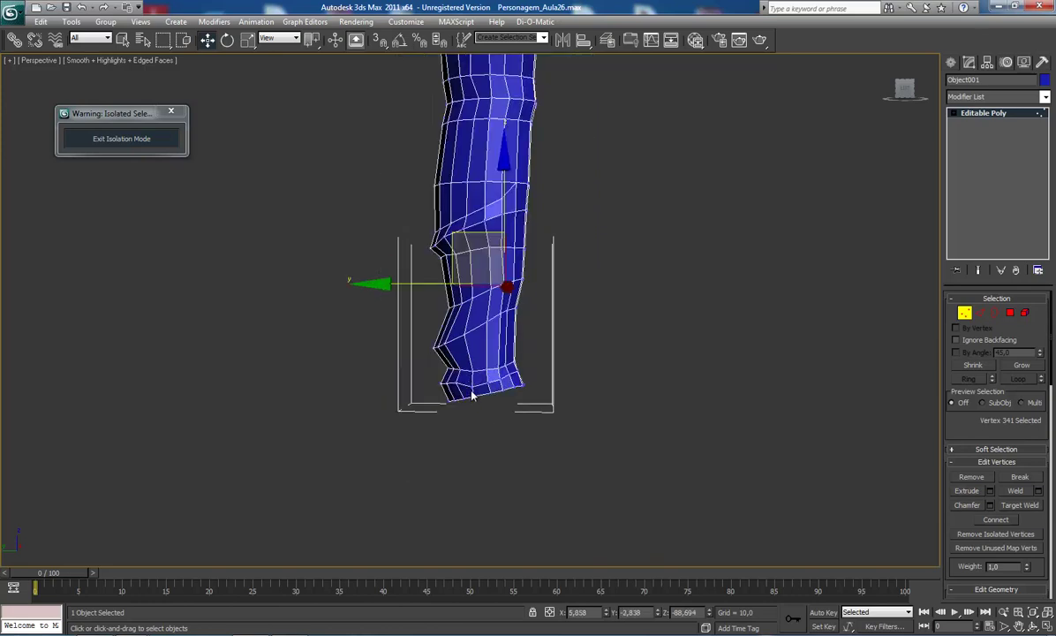
click(476, 382)
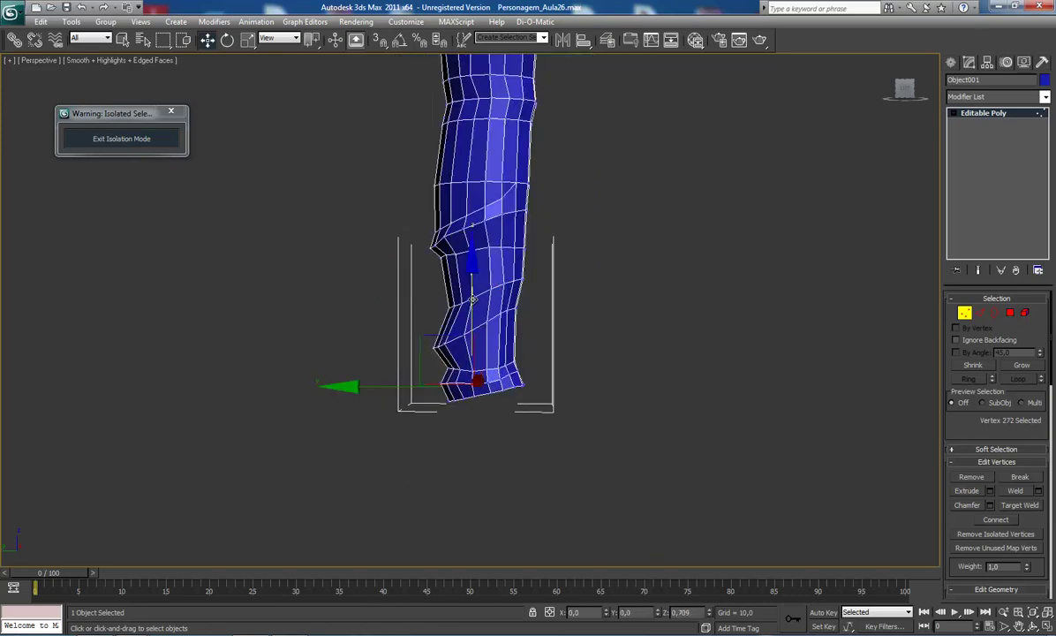
mouse_move(556, 318)
alt+middle_down()
mouse_move(537, 337)
mouse_move(358, 338)
mouse_move(471, 346)
alt+middle_up()
scroll(471, 346, up, 1)
scroll(476, 342, up, 1)
scroll(465, 353, up, 3)
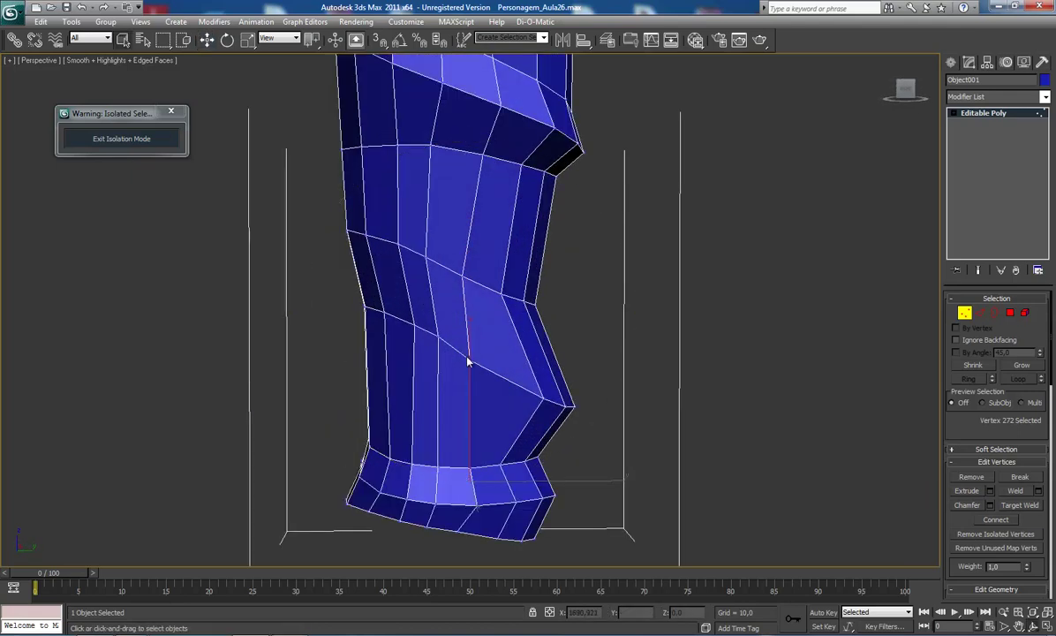
Nudge vertices on the middle and upper folds, then orbit to check the creases
key(w)
click(475, 368)
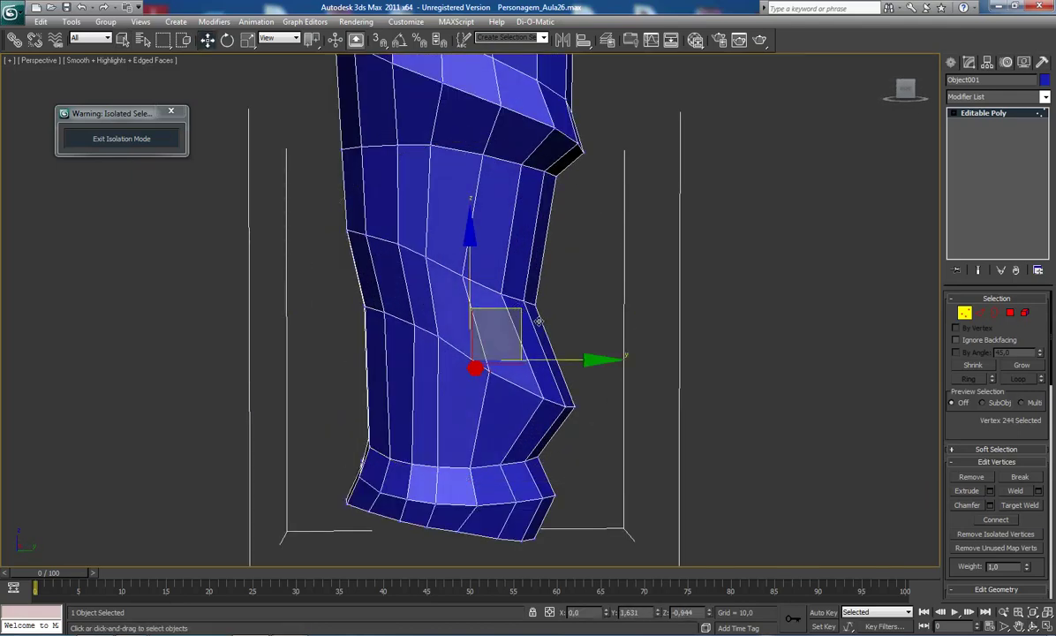
drag(503, 304, 515, 309)
click(468, 280)
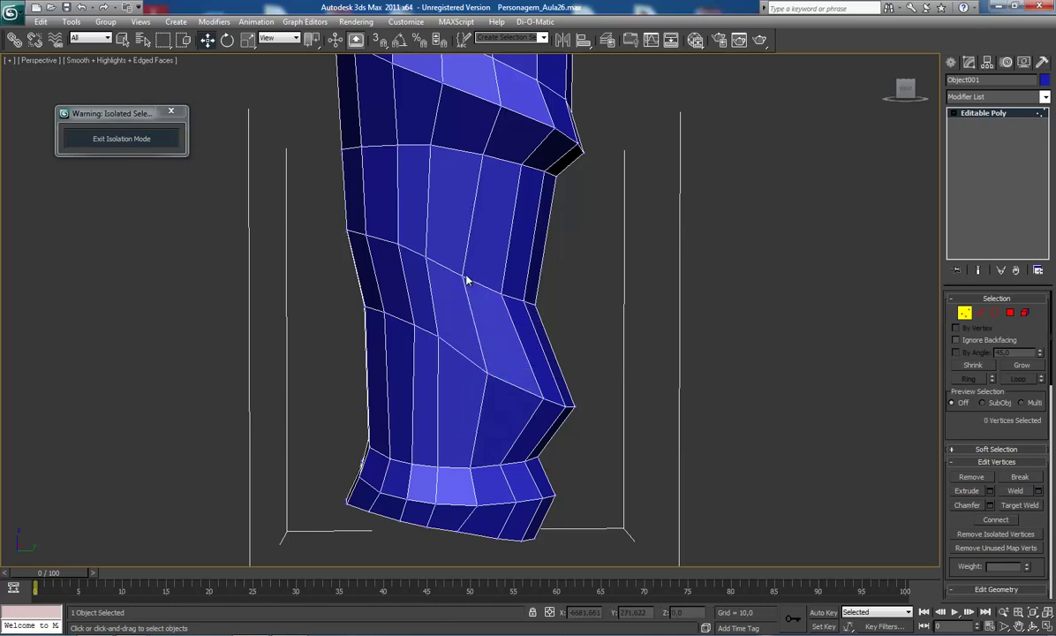
click(464, 277)
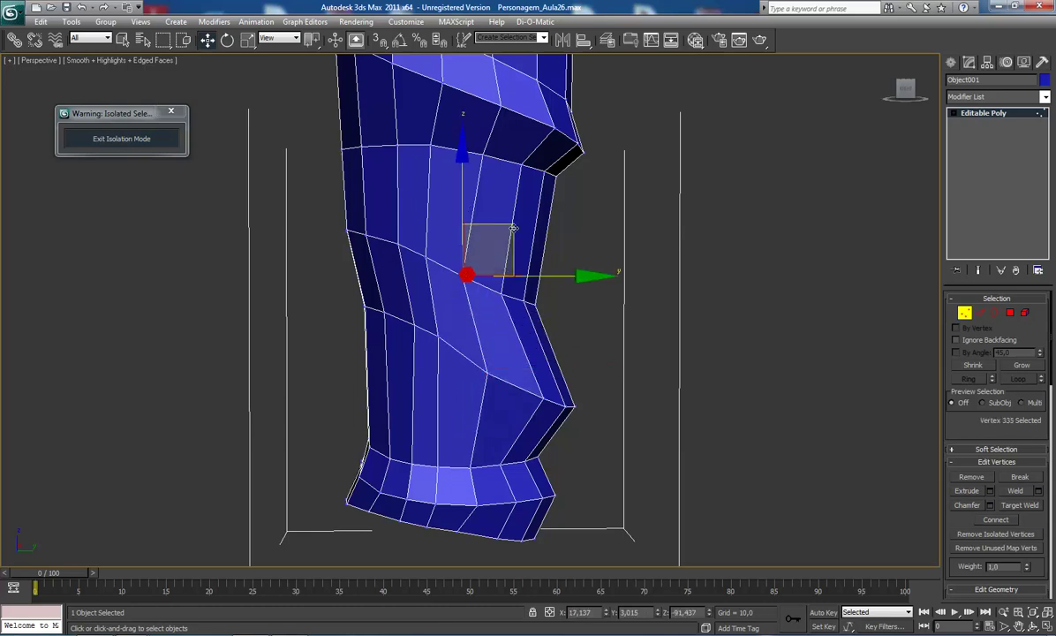
click(437, 336)
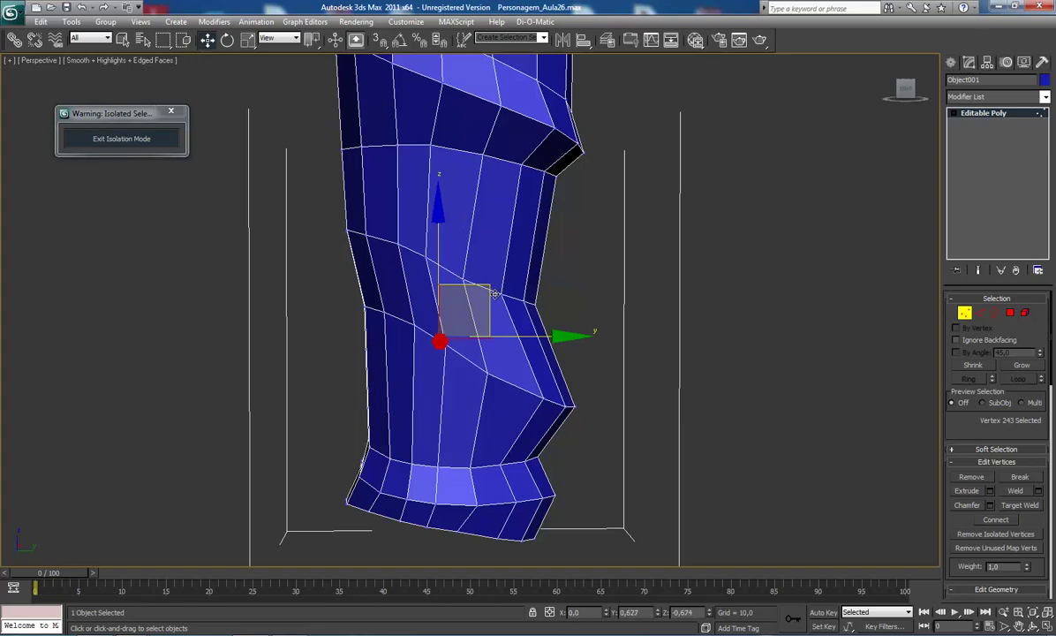
drag(488, 291, 494, 304)
scroll(568, 340, down, 3)
mouse_move(567, 339)
alt+middle_down()
mouse_move(515, 352)
mouse_move(474, 345)
alt+middle_up()
Switch to the Right view centred and zoomed on the lower leg
key(w)
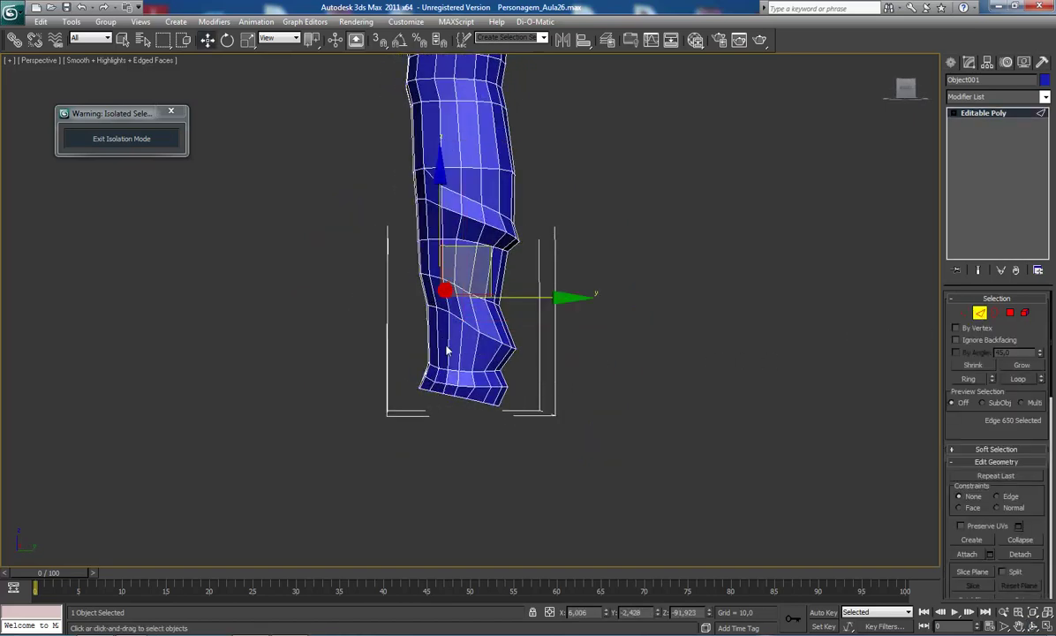
key(r)
middle_drag(516, 470, 538, 259)
scroll(538, 259, up, 3)
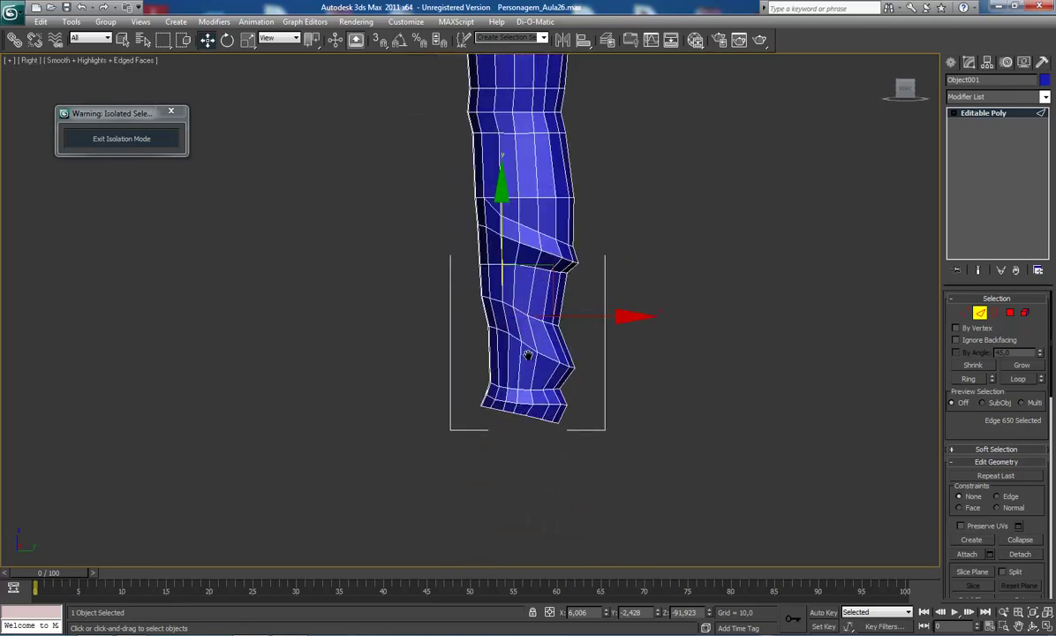
scroll(487, 343, up, 3)
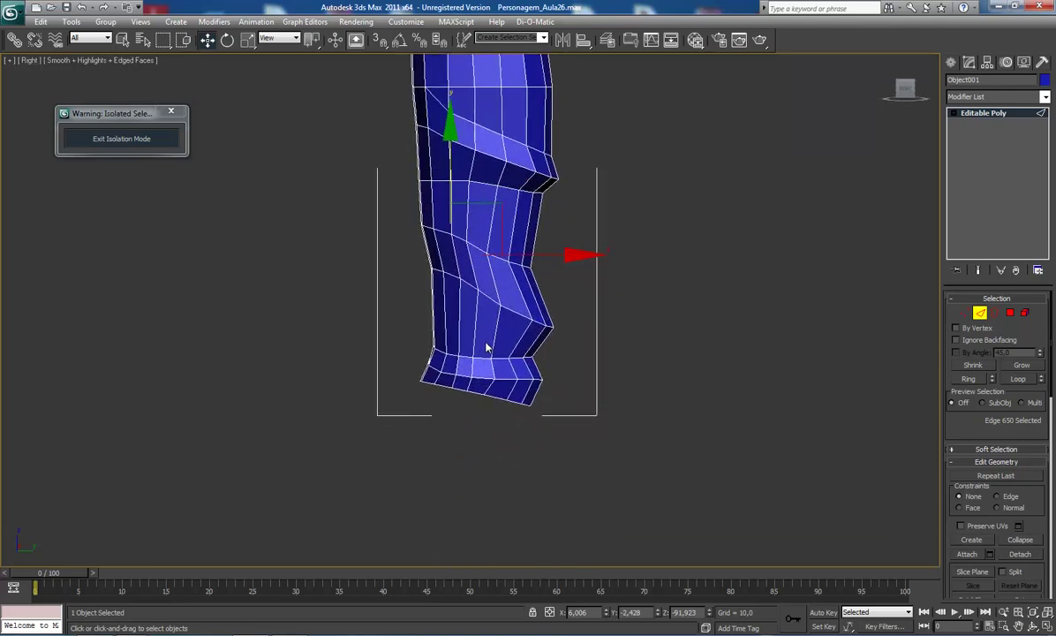
Select the vertical edges across the lower shin's front fold
click(472, 327)
click(471, 332)
click(471, 335)
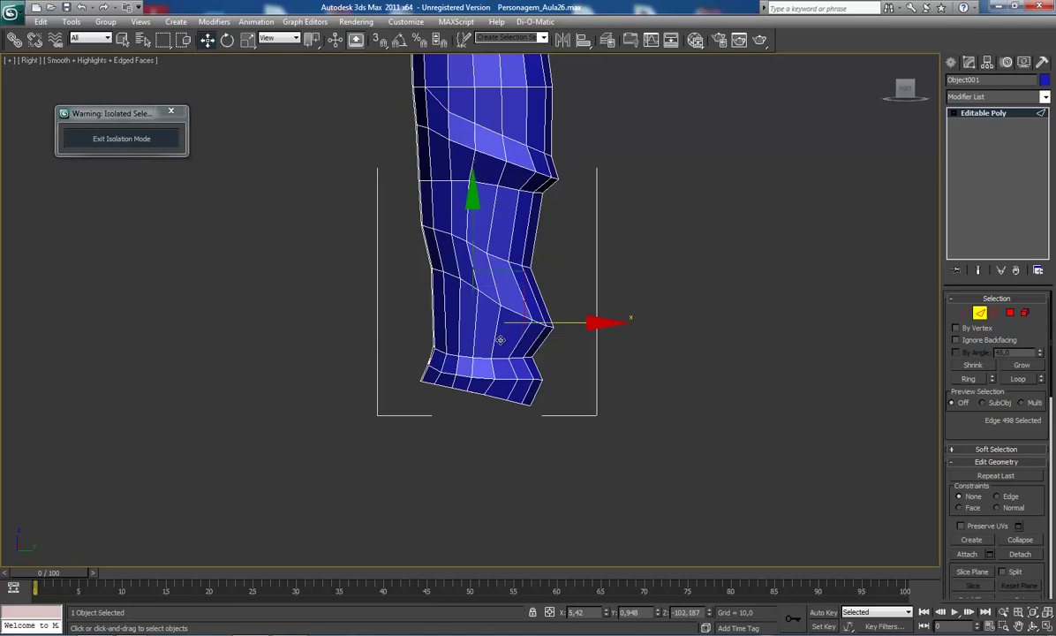
click(470, 338)
drag(471, 338, 555, 352)
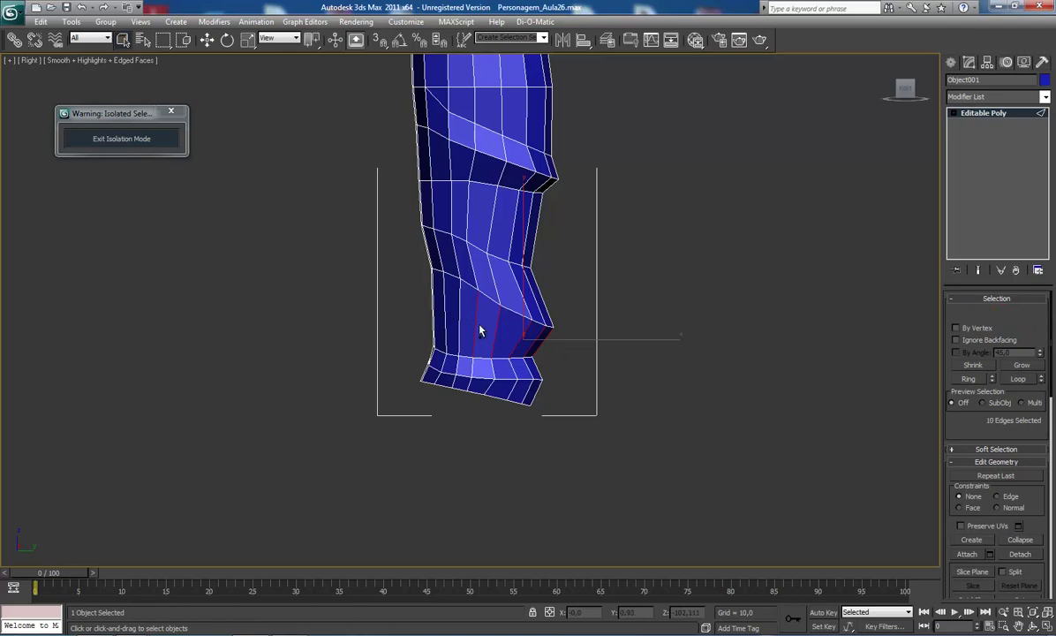
ctrl+click(460, 317)
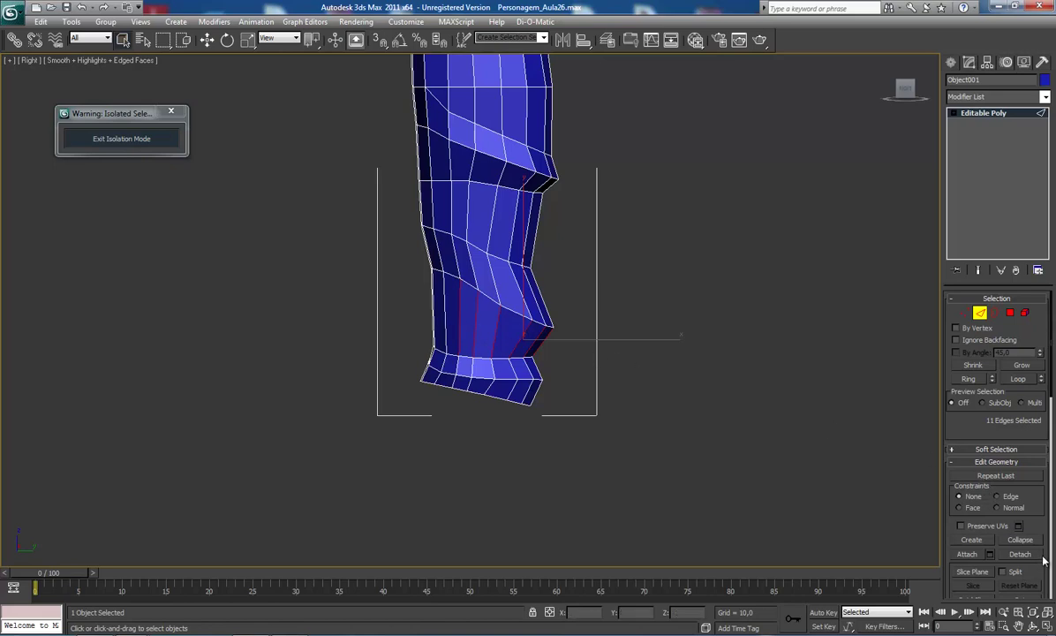
scroll(1049, 552, down, 10)
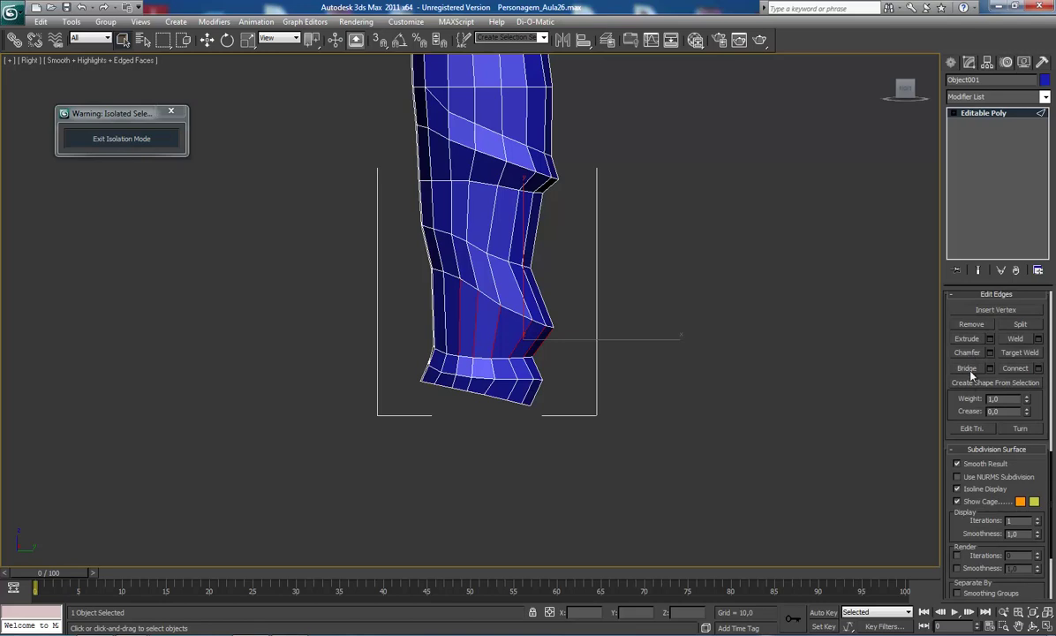
scroll(596, 329, up, 1)
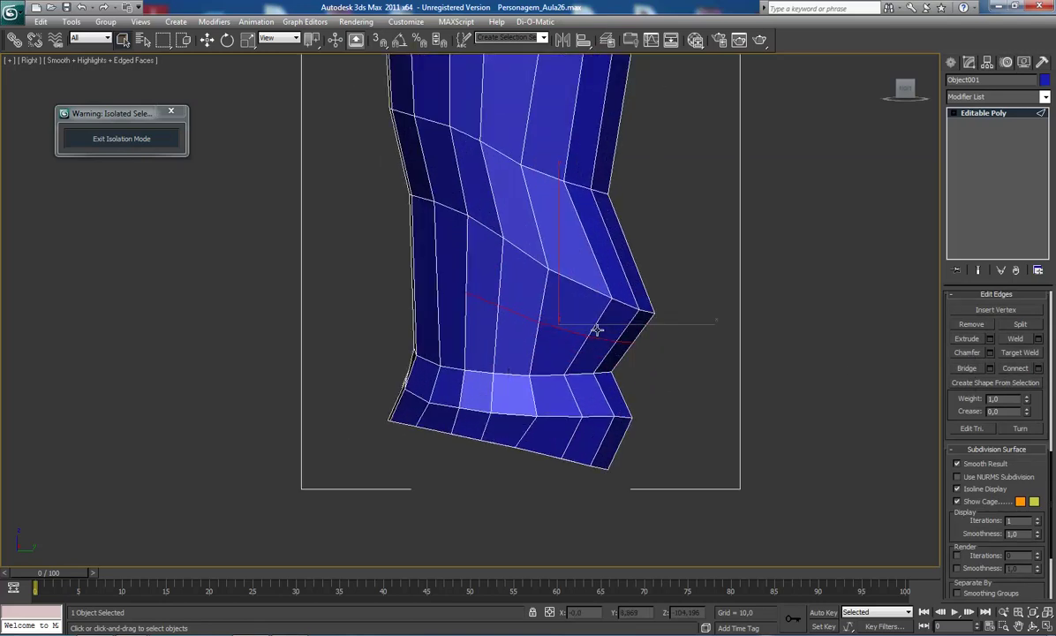
scroll(592, 336, up, 2)
Select the spike-tip vertices and shift them left and slightly down
drag(649, 357, 653, 353)
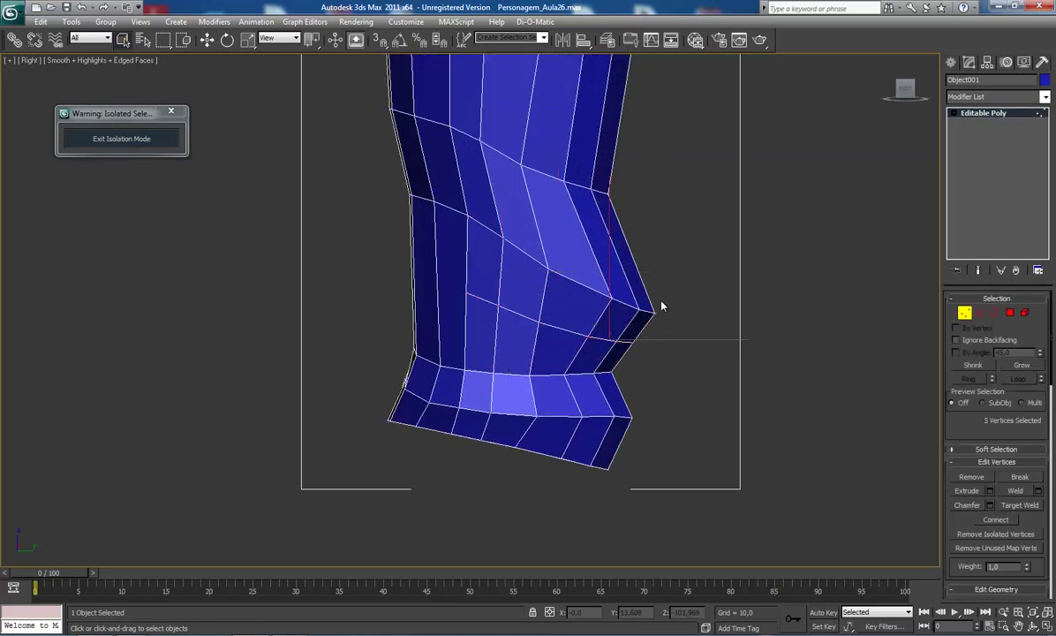
key(w)
click(673, 313)
drag(673, 313, 599, 351)
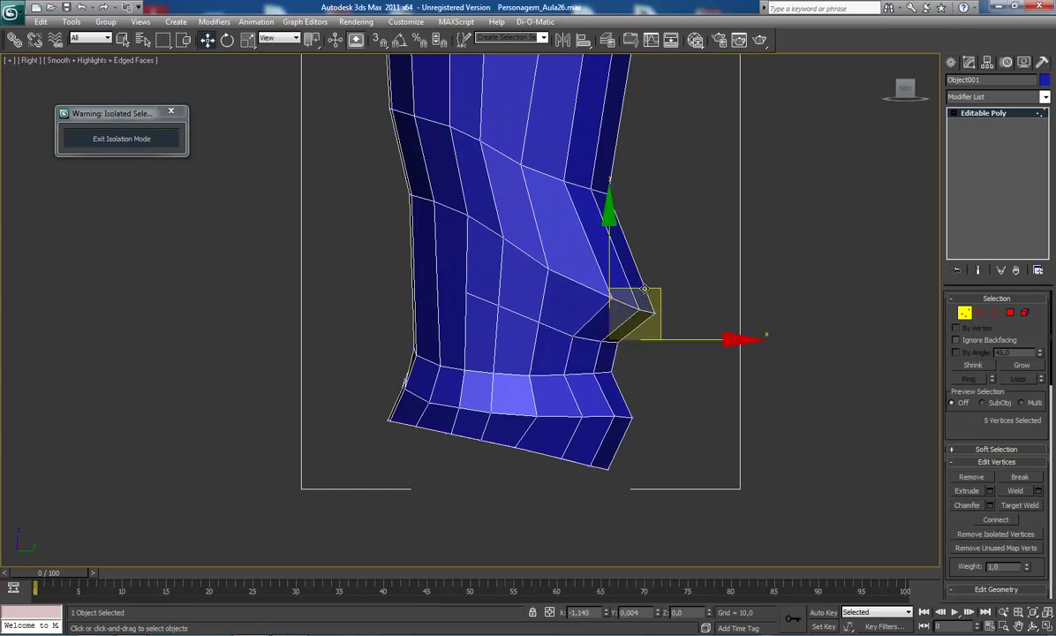
drag(641, 294, 624, 297)
mouse_move(707, 283)
mouse_down()
mouse_move(600, 318)
mouse_move(680, 273)
mouse_up()
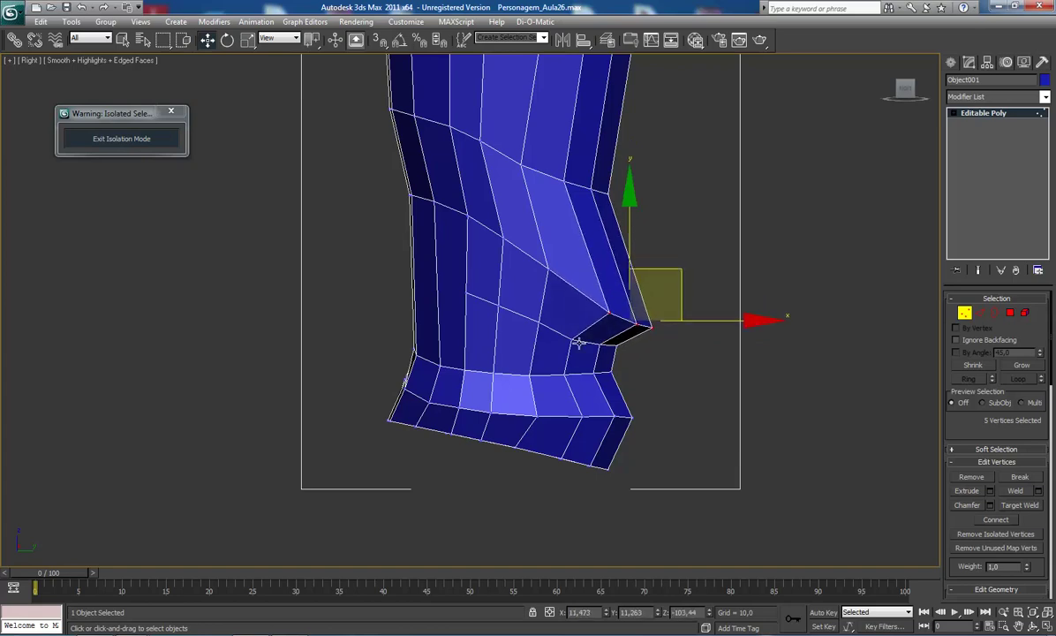
drag(564, 333, 600, 354)
drag(636, 311, 682, 281)
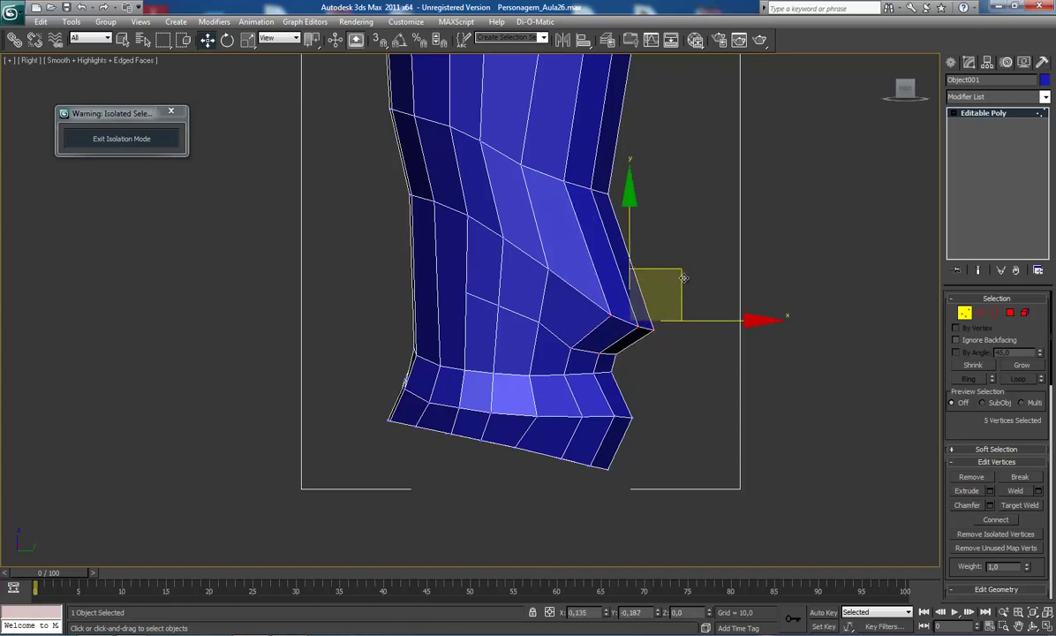
Move the two vertices above the spike, then orbit to view the leg's front in perspective
mouse_move(534, 322)
mouse_down()
mouse_move(574, 290)
mouse_move(561, 302)
mouse_up()
drag(452, 279, 490, 317)
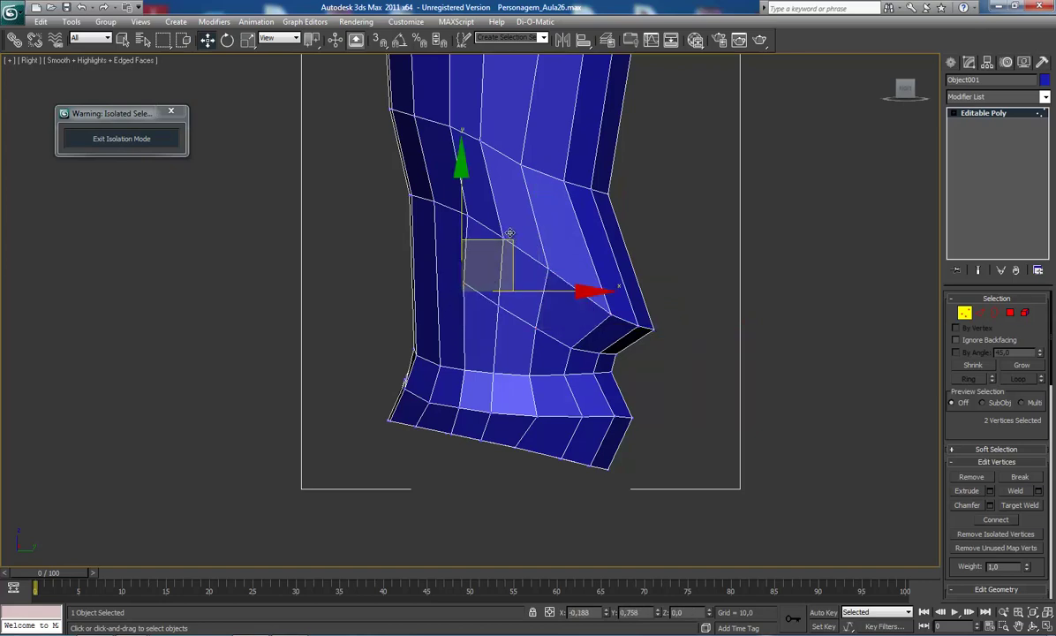
mouse_move(510, 232)
mouse_down()
mouse_move(558, 262)
mouse_move(541, 283)
mouse_up()
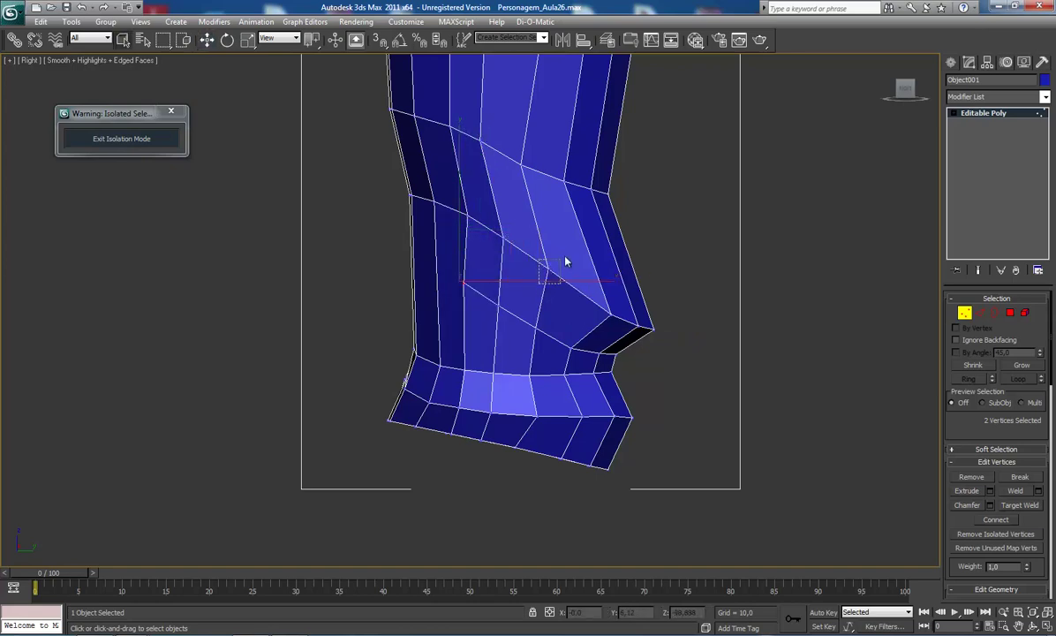
key(w)
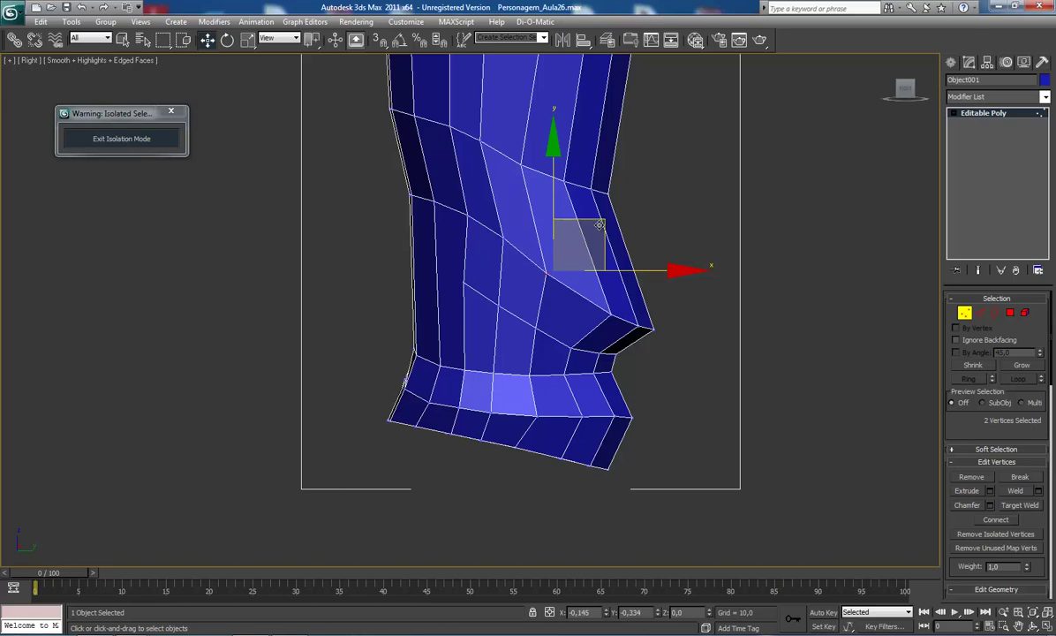
scroll(569, 269, down, 4)
scroll(541, 298, up, 1)
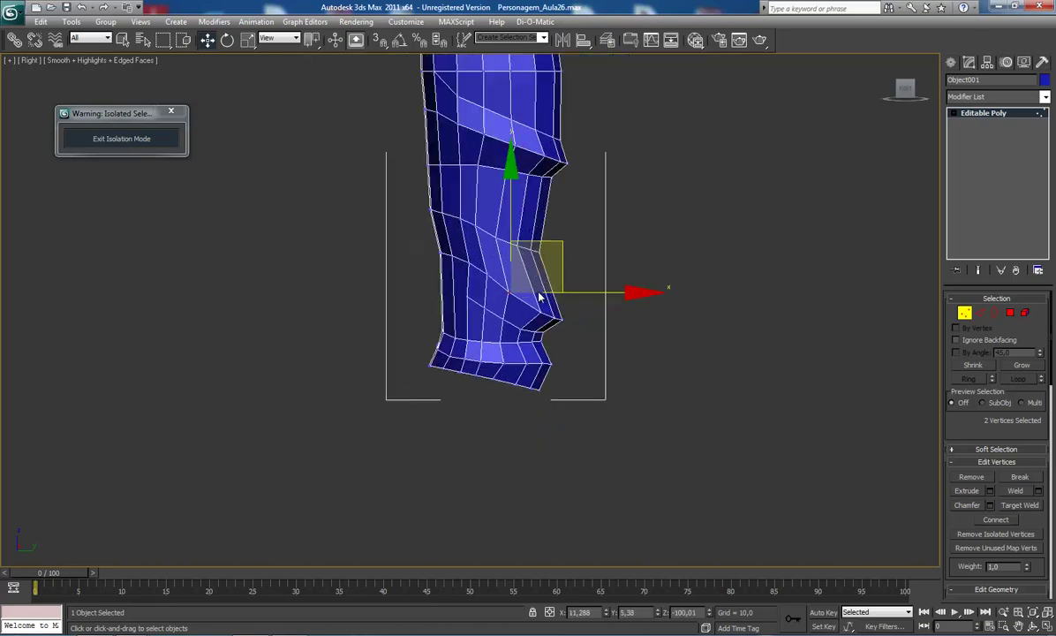
mouse_move(540, 298)
alt+middle_down()
mouse_move(501, 302)
mouse_move(443, 283)
mouse_move(353, 278)
alt+middle_up()
mouse_move(432, 317)
alt+middle_down()
mouse_move(509, 323)
mouse_move(401, 313)
mouse_move(486, 311)
mouse_move(460, 311)
mouse_move(439, 335)
mouse_move(473, 362)
alt+middle_up()
Ring-select the vertical edges around the leg's middle band and orbit toward the knee side
right_click(784, 318)
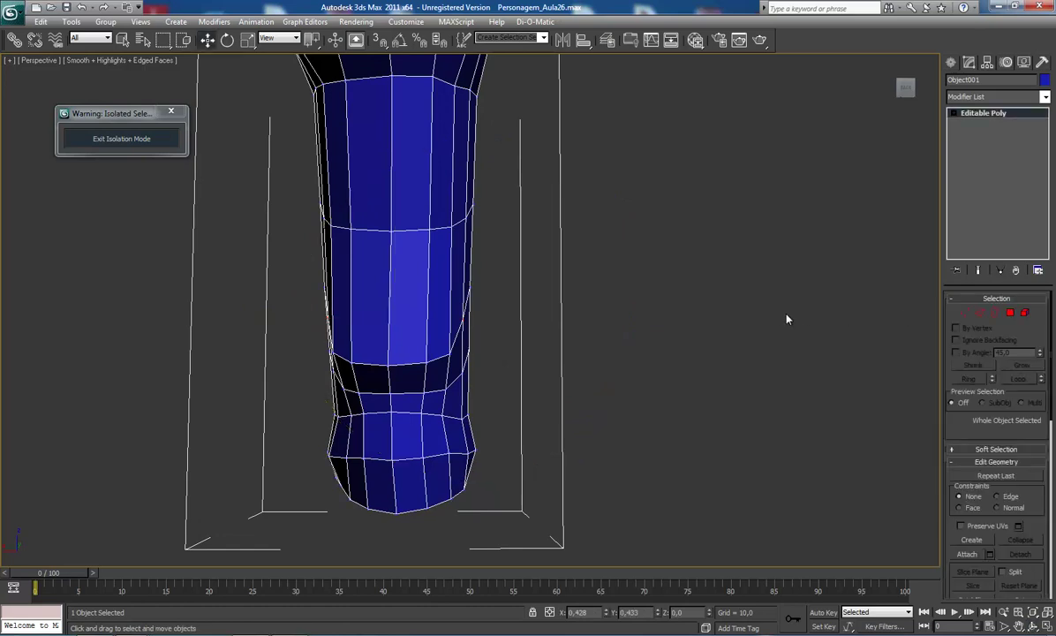
click(979, 313)
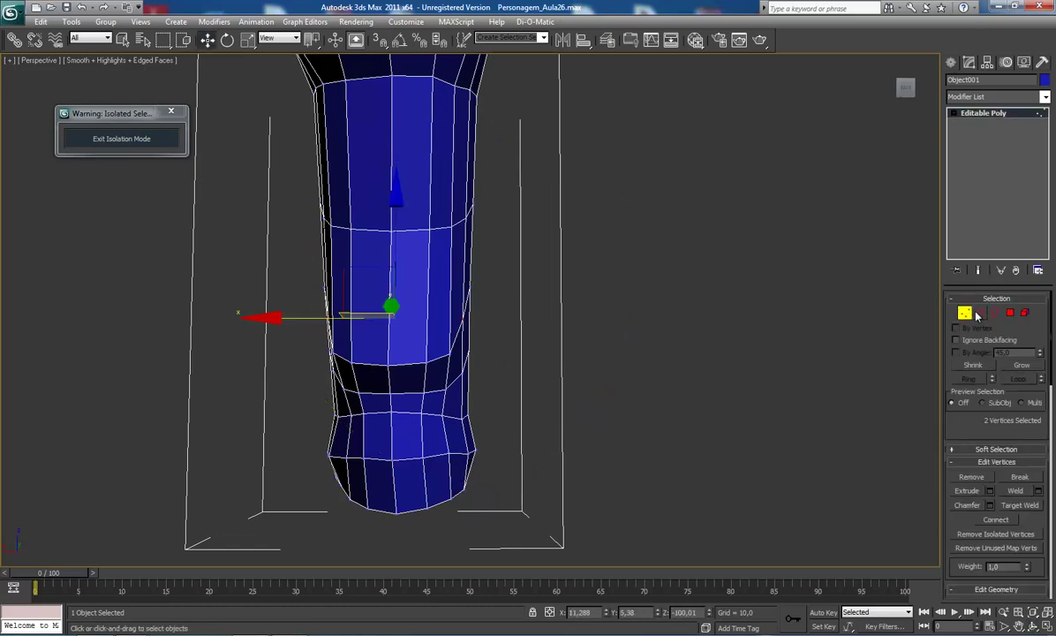
click(427, 304)
key(alt+r)
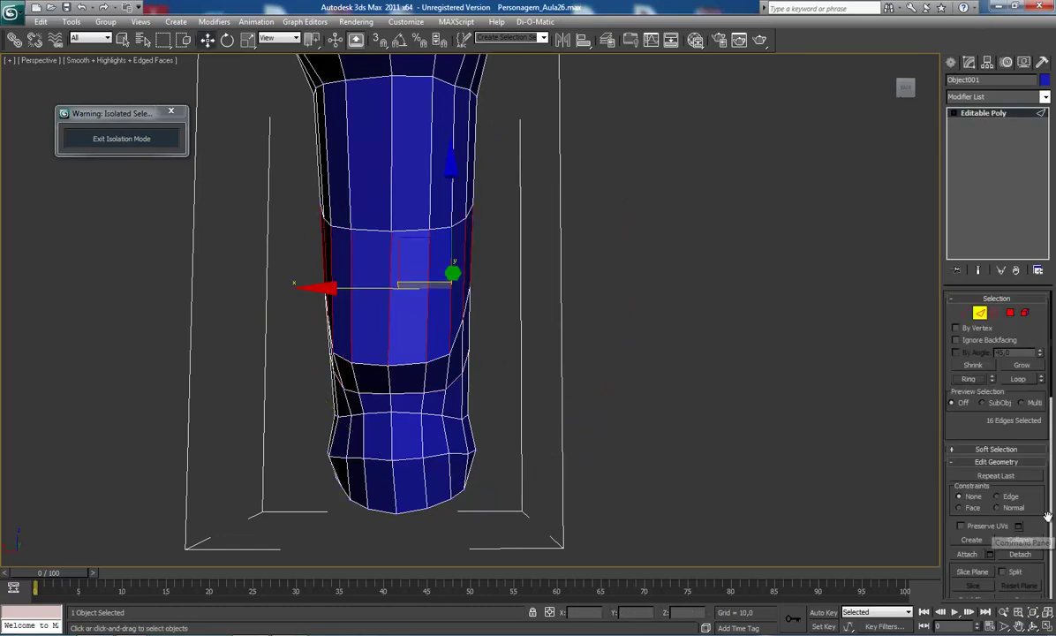
key(ctrl+r)
drag(415, 381, 554, 385)
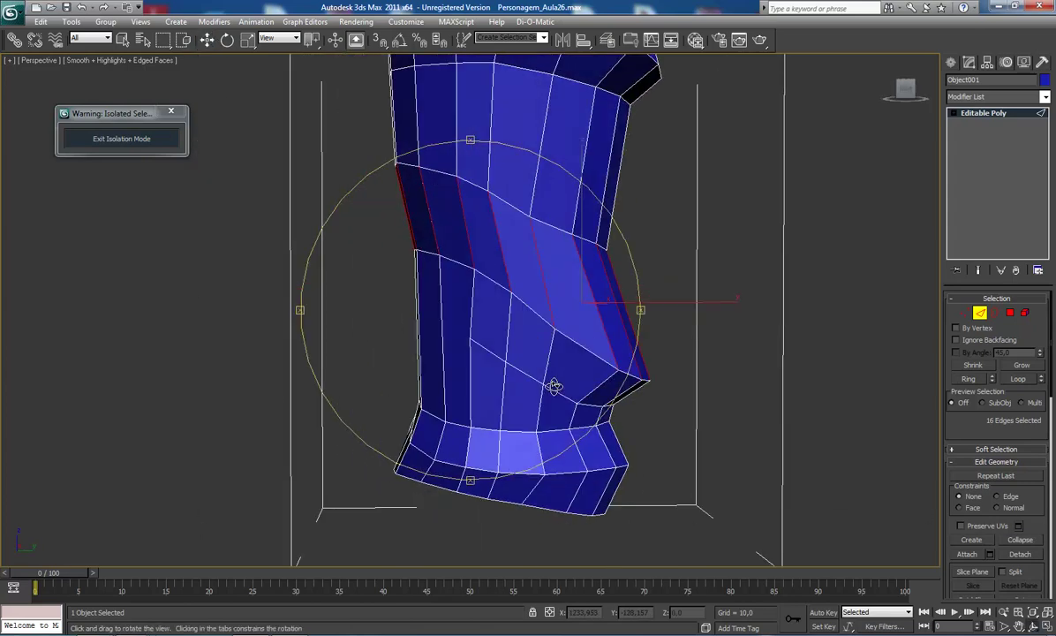
drag(483, 345, 477, 343)
right_click(476, 342)
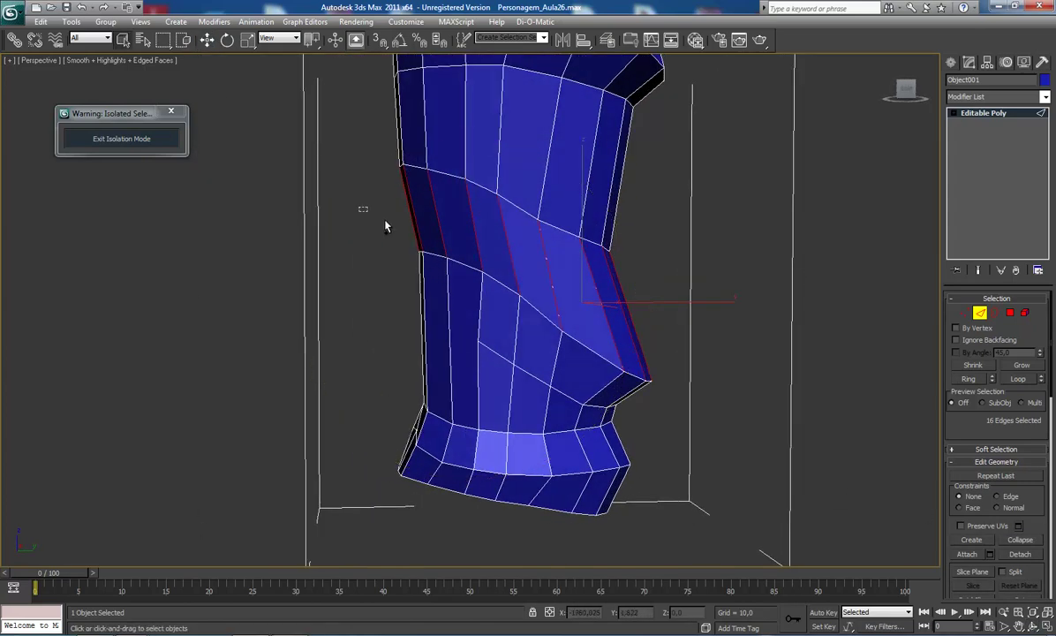
Deselect the back ring edges, Connect the rest into a new edge line, and select its vertices
alt+drag(440, 235, 353, 194)
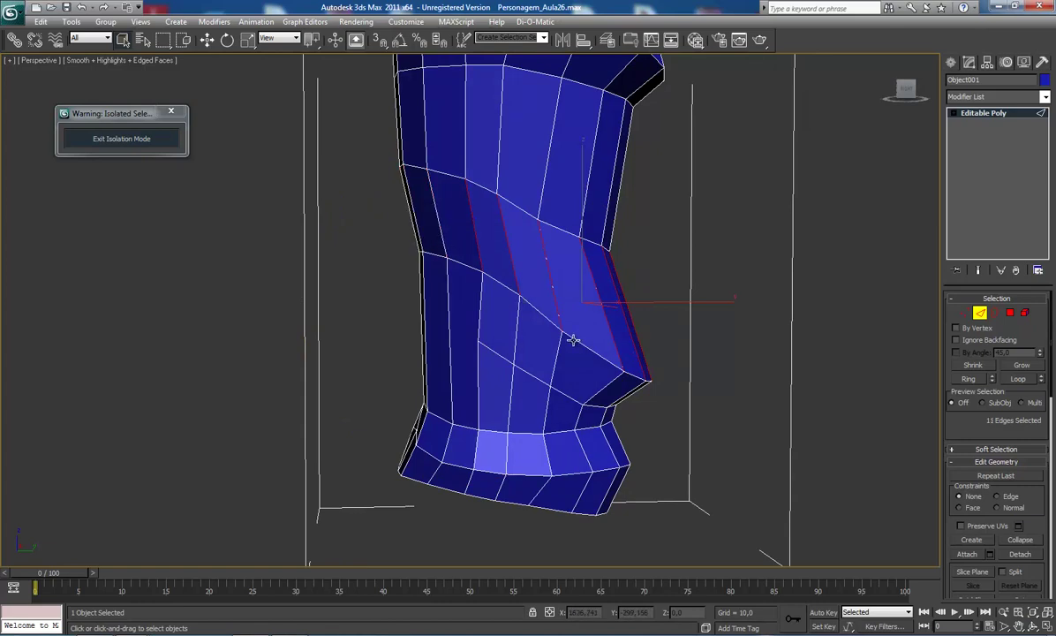
scroll(1051, 575, down, 5)
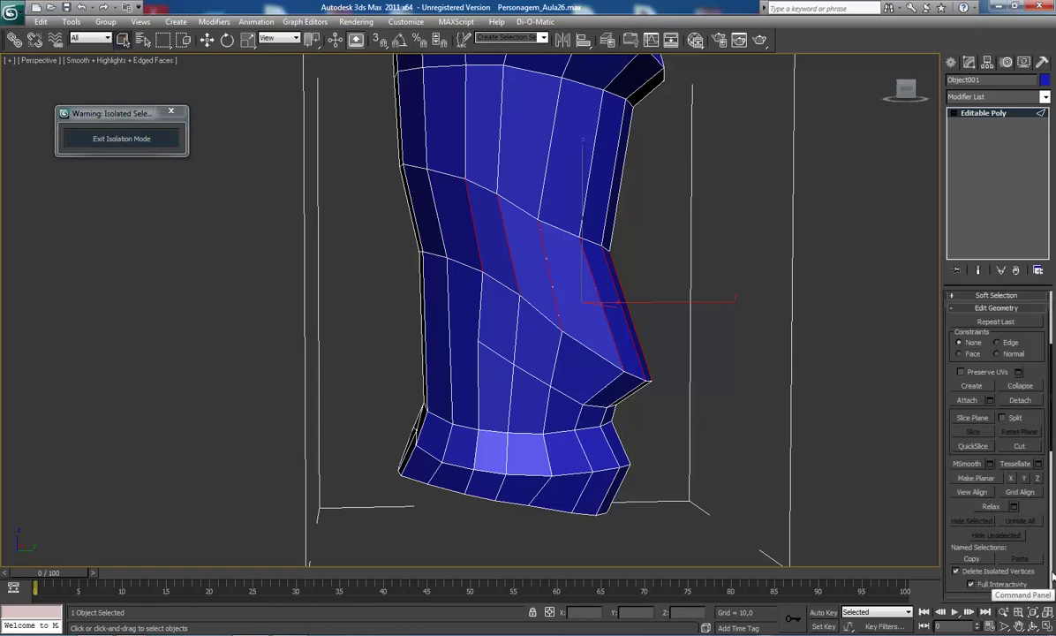
scroll(1051, 575, down, 5)
click(1017, 524)
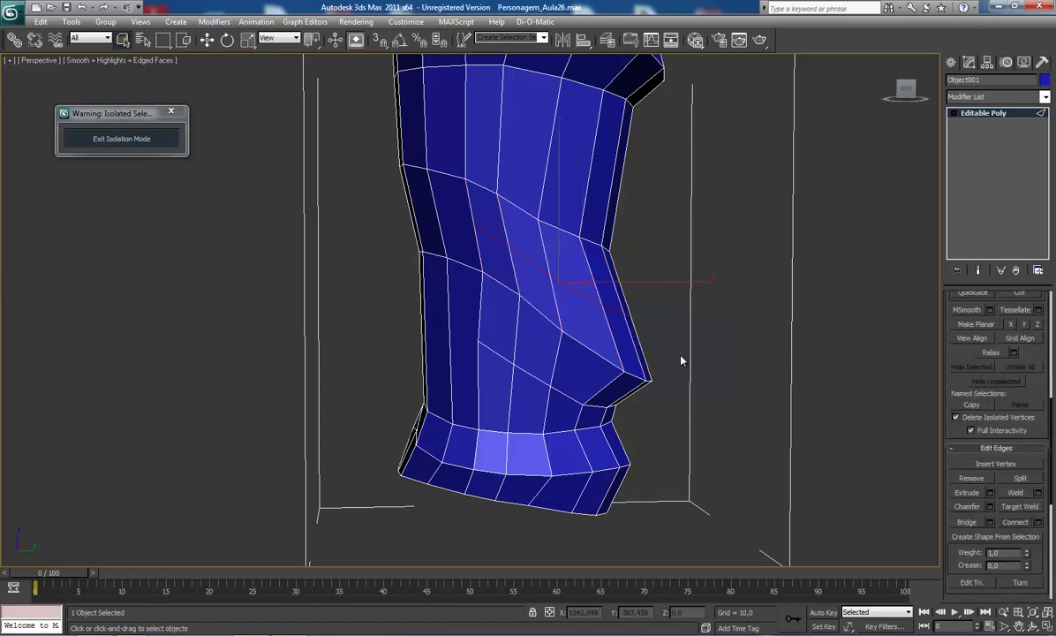
key(1)
drag(672, 293, 577, 314)
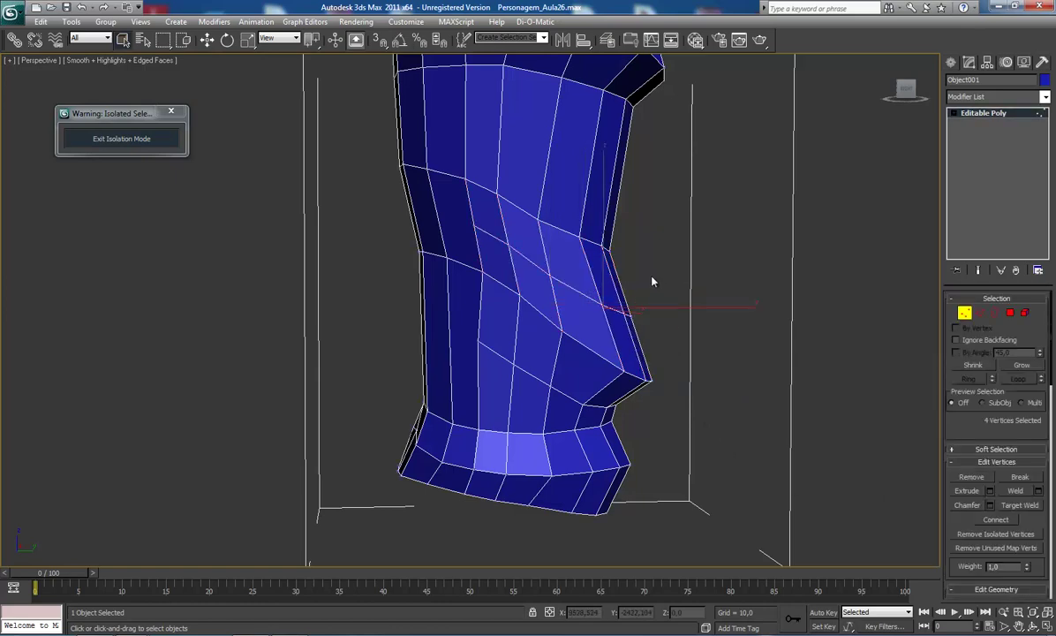
key(w)
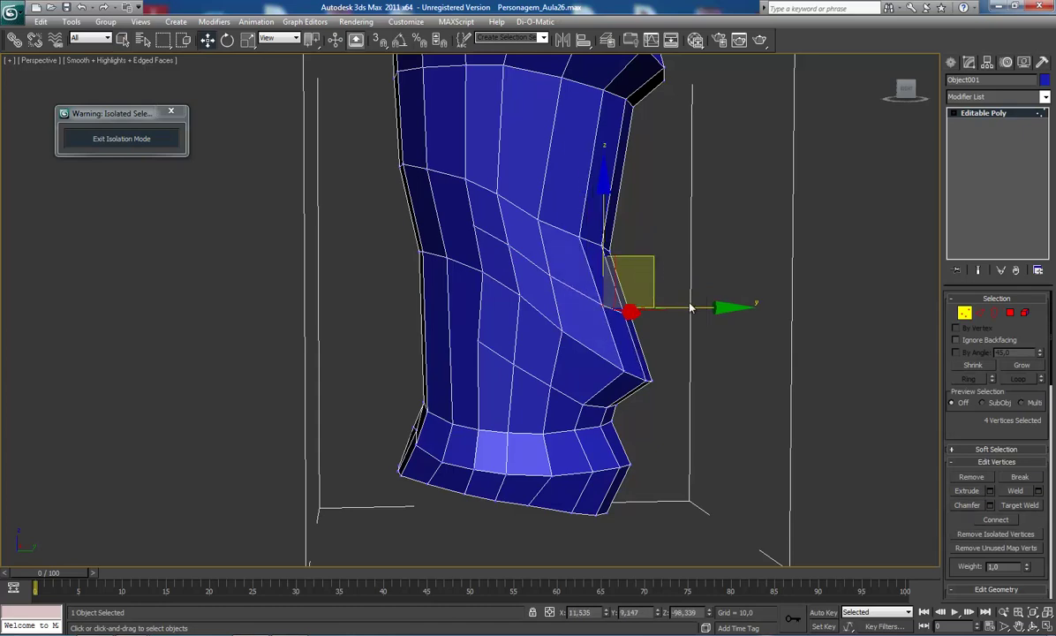
Dismiss the no-cameras warning and show the leg centred in the Right view
key(c)
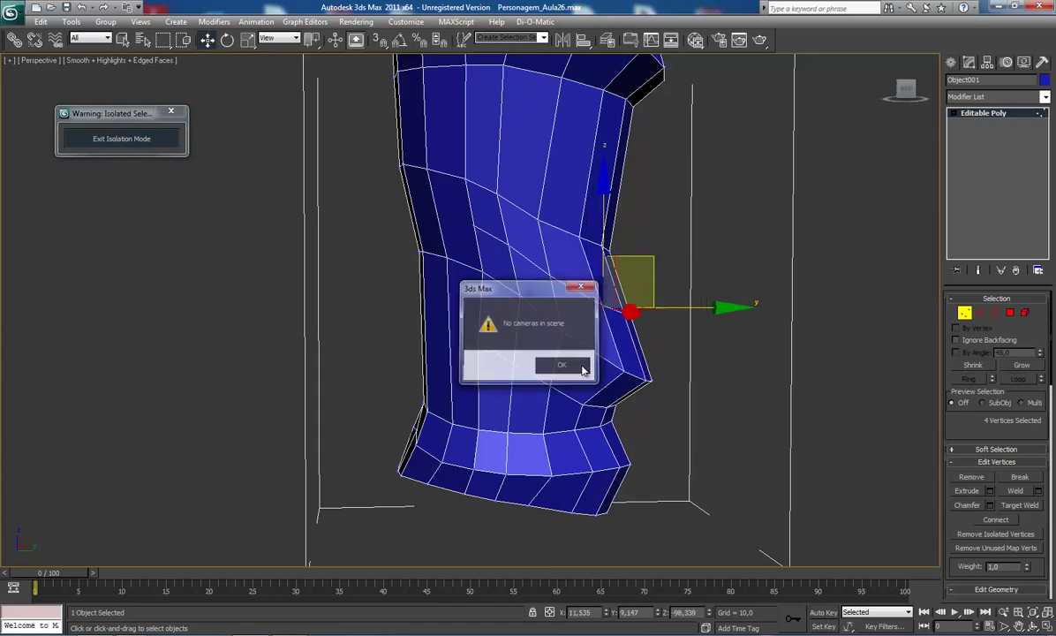
click(562, 364)
key(v)
key(r)
scroll(547, 388, up, 10)
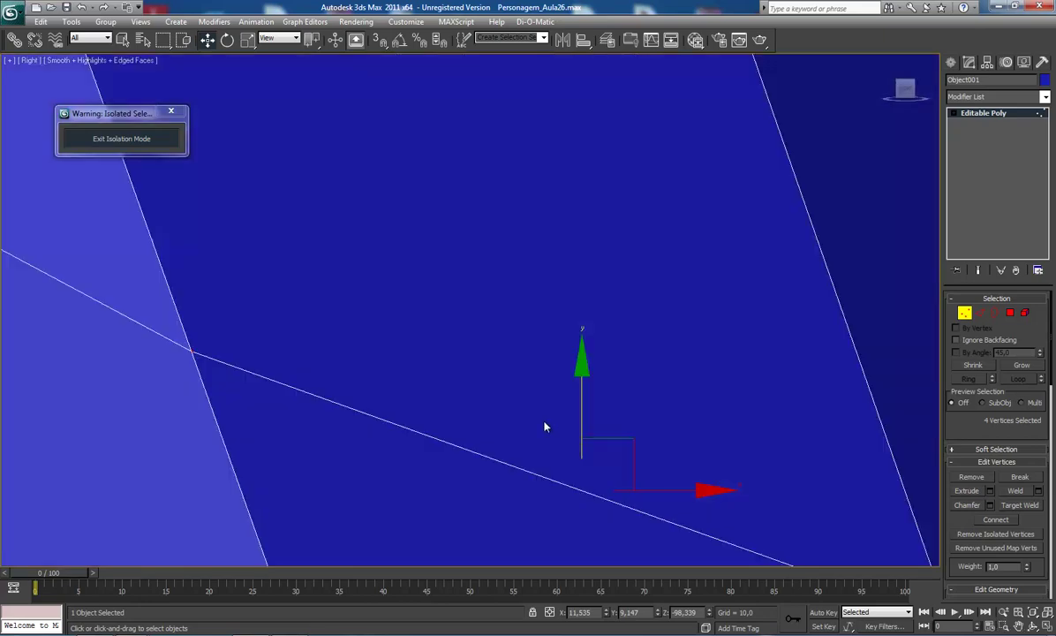
scroll(542, 254, down, 8)
mouse_move(560, 293)
middle_down()
mouse_move(582, 320)
mouse_move(631, 302)
middle_up()
scroll(583, 318, up, 3)
Box-select the fold vertices near the knee and pull them back to straighten the outline
ctrl+drag(641, 249, 505, 323)
key(w)
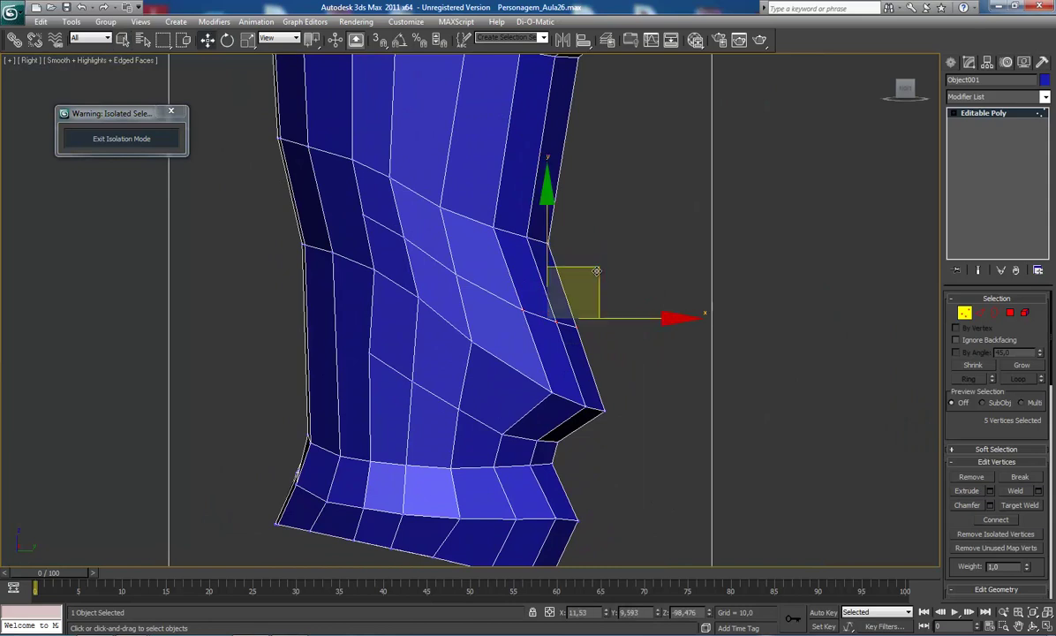
drag(584, 289, 574, 274)
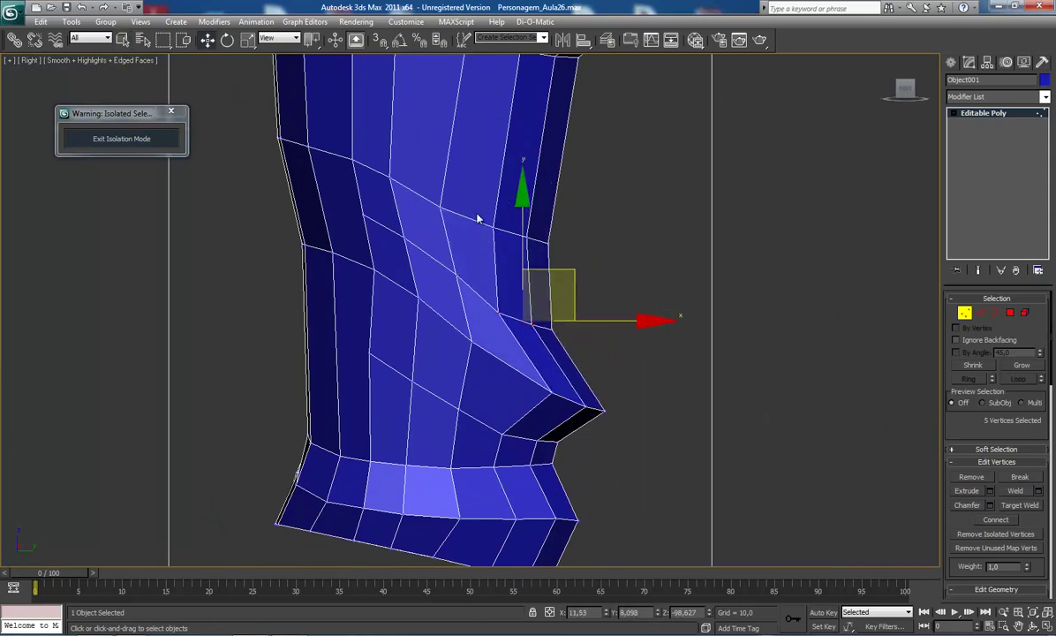
drag(486, 212, 576, 265)
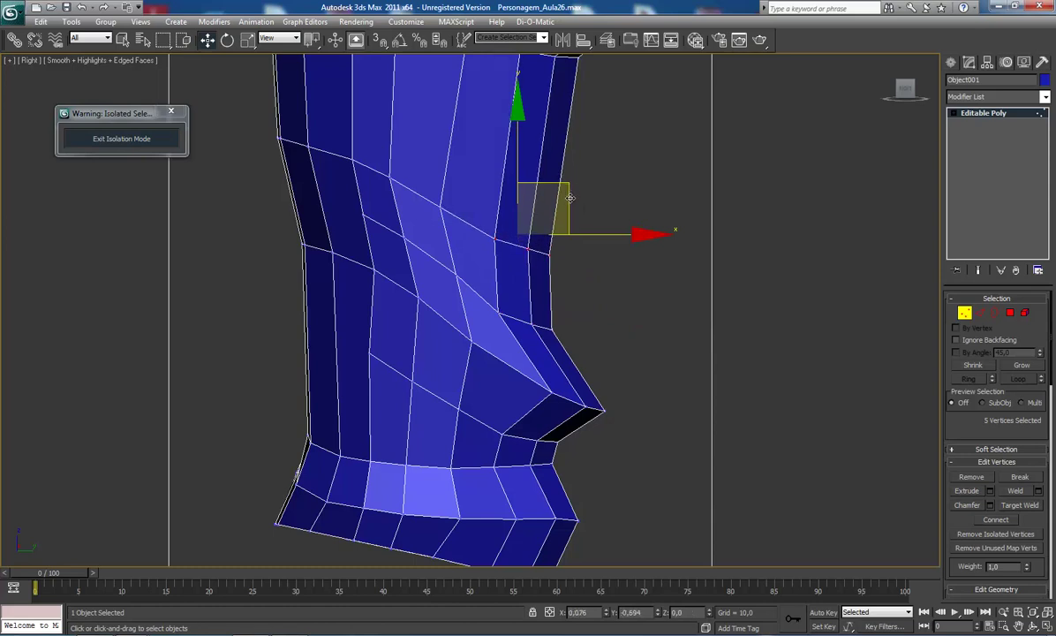
scroll(557, 241, down, 5)
scroll(576, 299, up, 1)
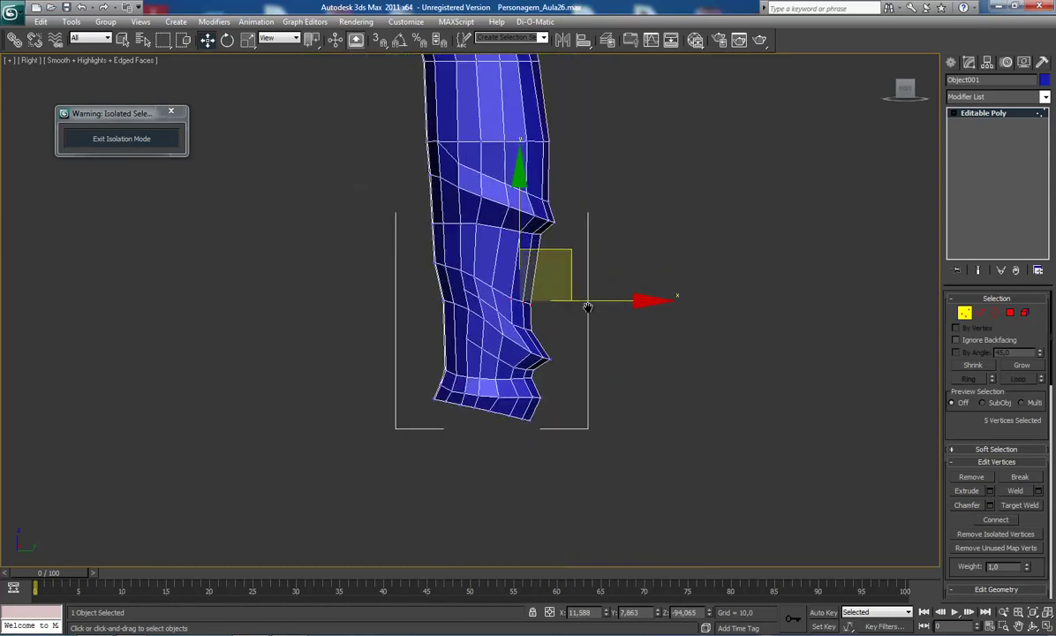
scroll(584, 306, up, 1)
scroll(575, 335, up, 2)
middle_drag(558, 336, 531, 329)
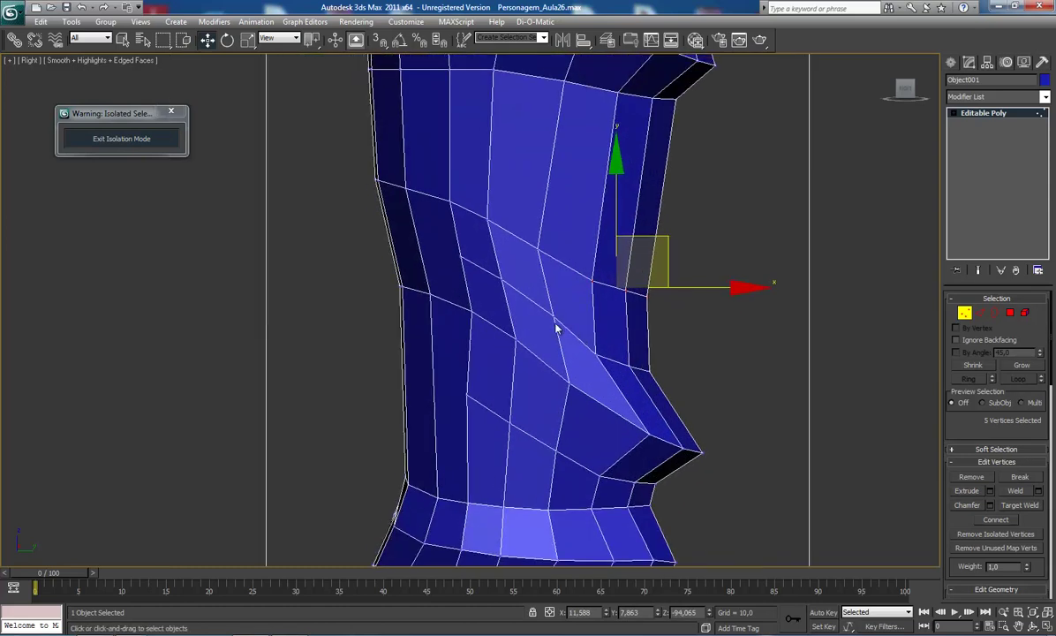
Pick individual vertices along the crease above the knee
click(486, 269)
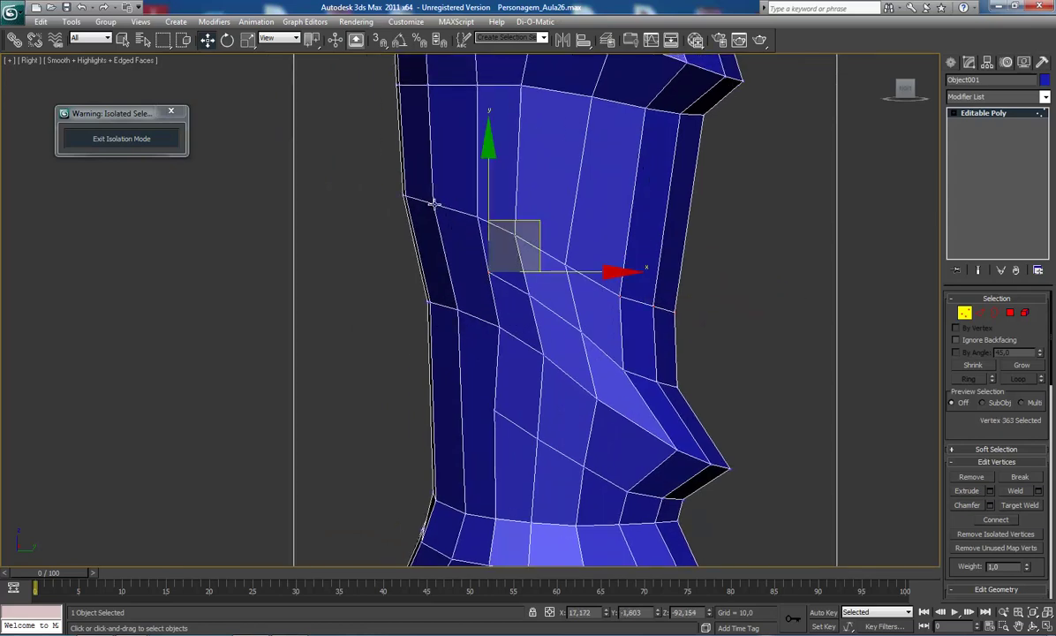
ctrl+click(434, 202)
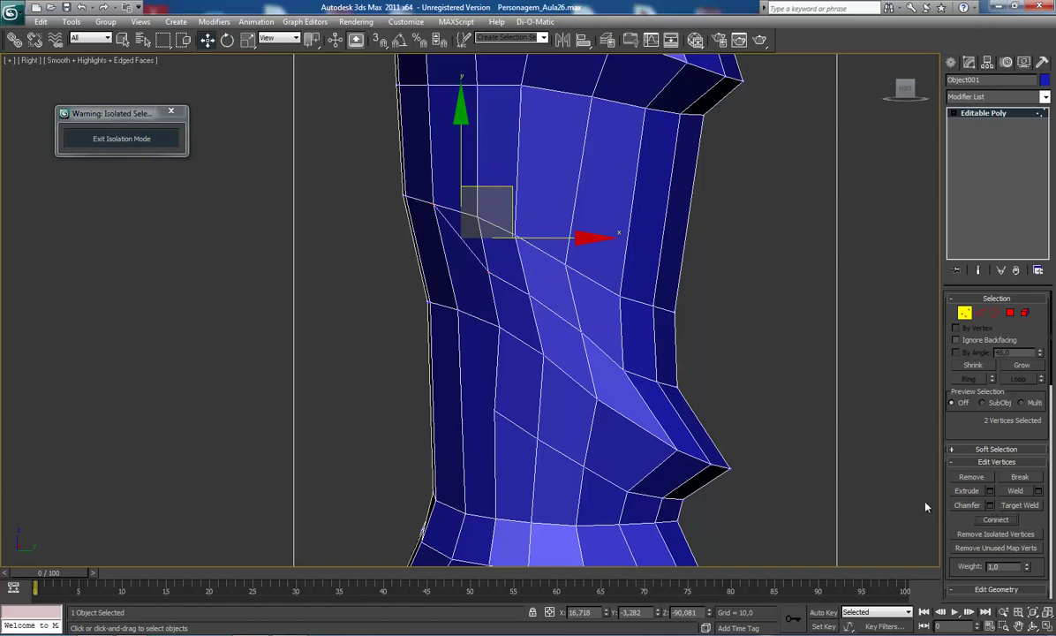
scroll(521, 318, down, 3)
scroll(494, 358, down, 2)
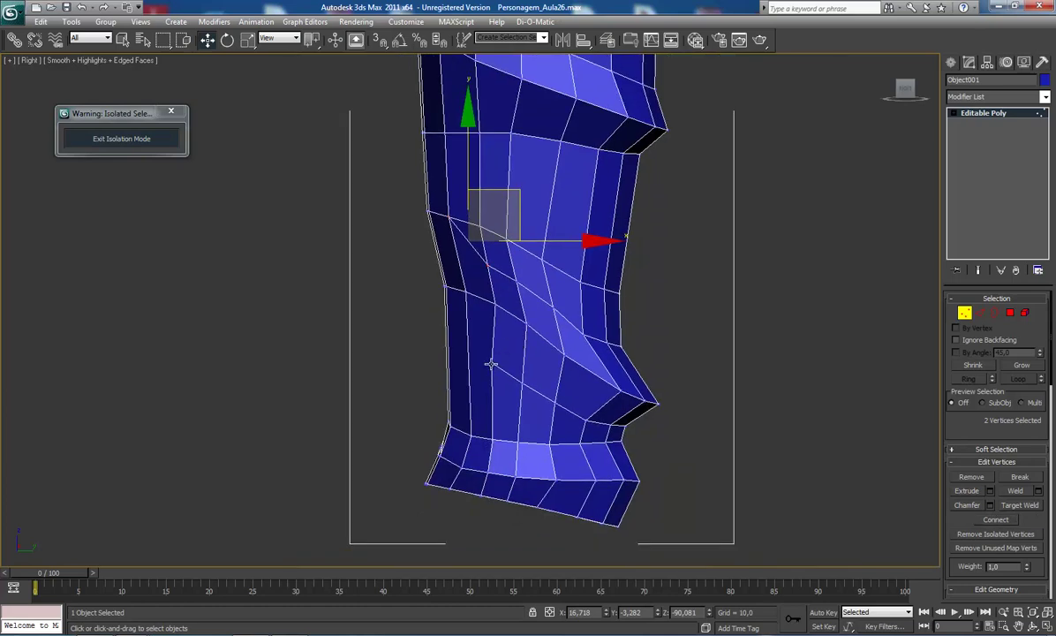
click(491, 364)
ctrl+click(466, 293)
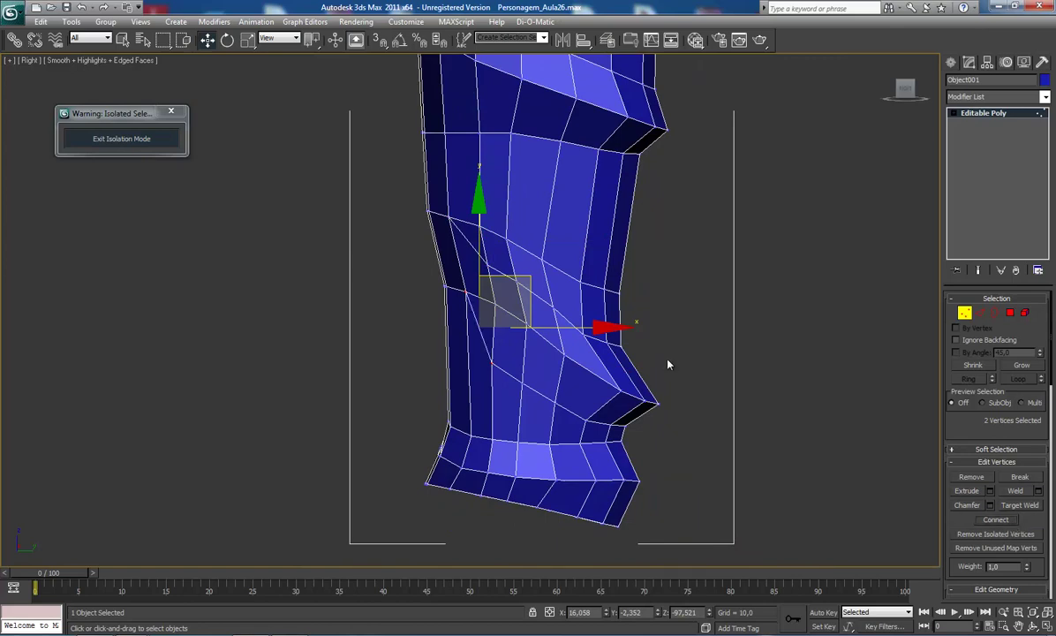
Orbit the view to check the new fold in perspective
key(ctrl+r)
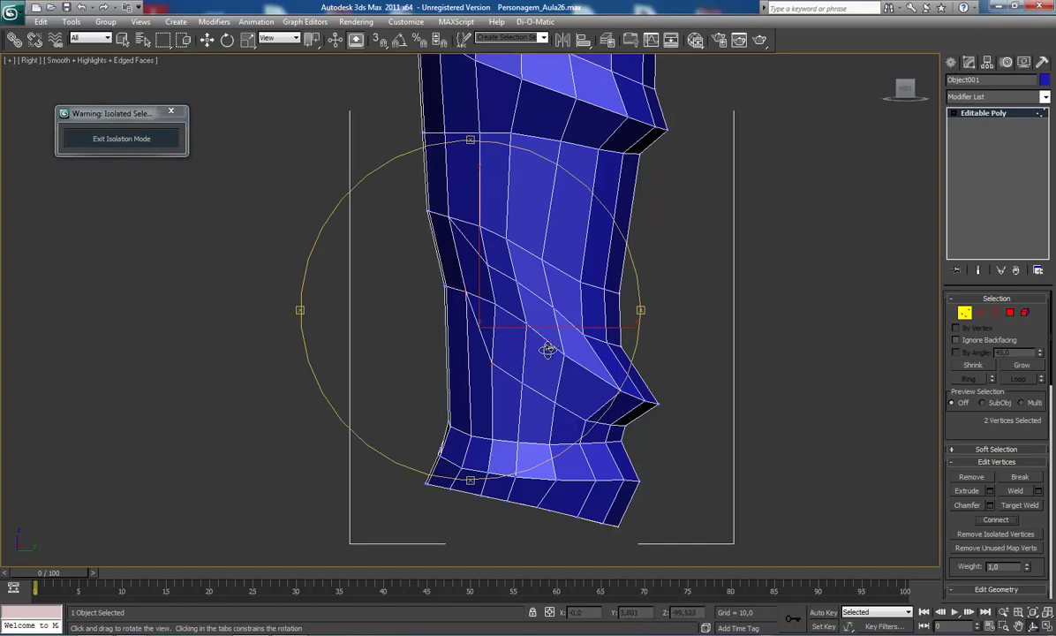
mouse_move(547, 349)
mouse_down()
mouse_move(560, 353)
mouse_move(345, 364)
mouse_move(436, 360)
mouse_move(412, 365)
mouse_move(504, 347)
mouse_move(387, 351)
mouse_move(505, 342)
mouse_up()
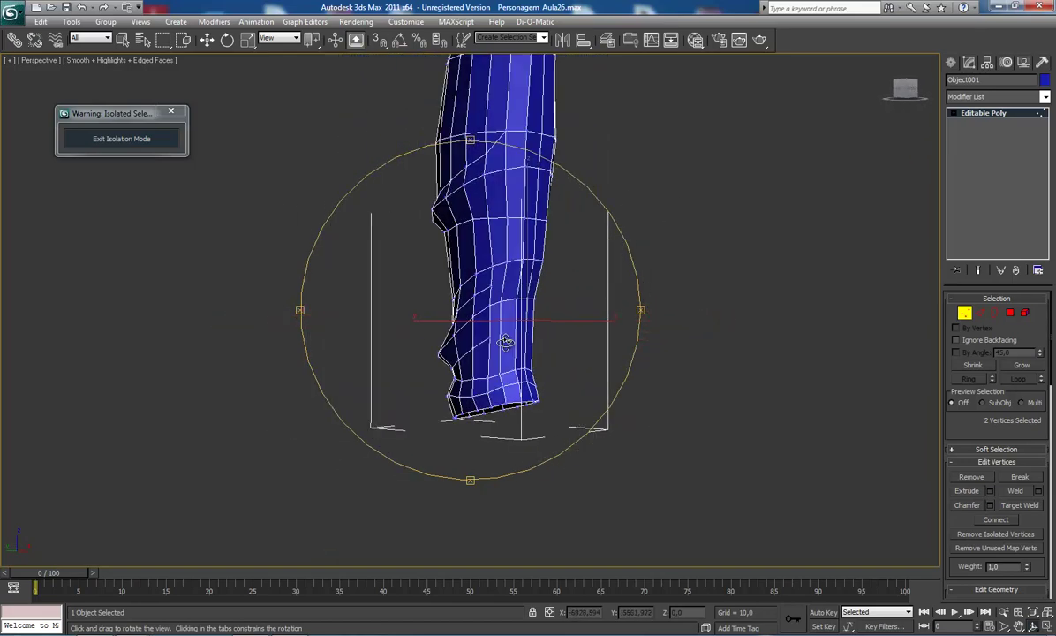
scroll(505, 342, up, 4)
right_click(526, 377)
Pick pairs of front vertices across the upper shin fold, then orbit to check the diagonal edge
ctrl+click(511, 370)
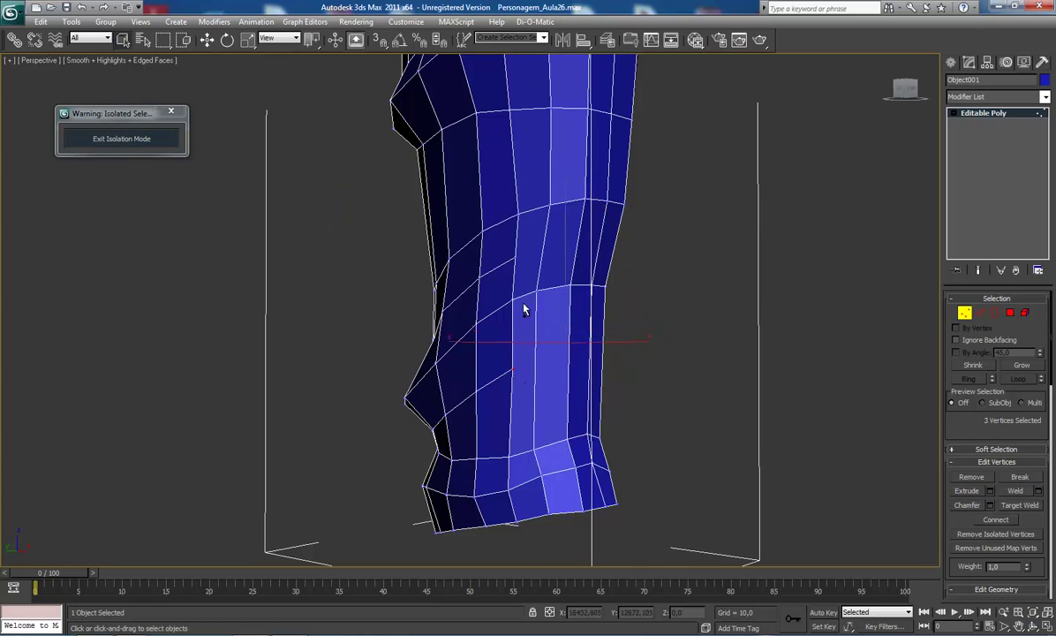
ctrl+click(536, 296)
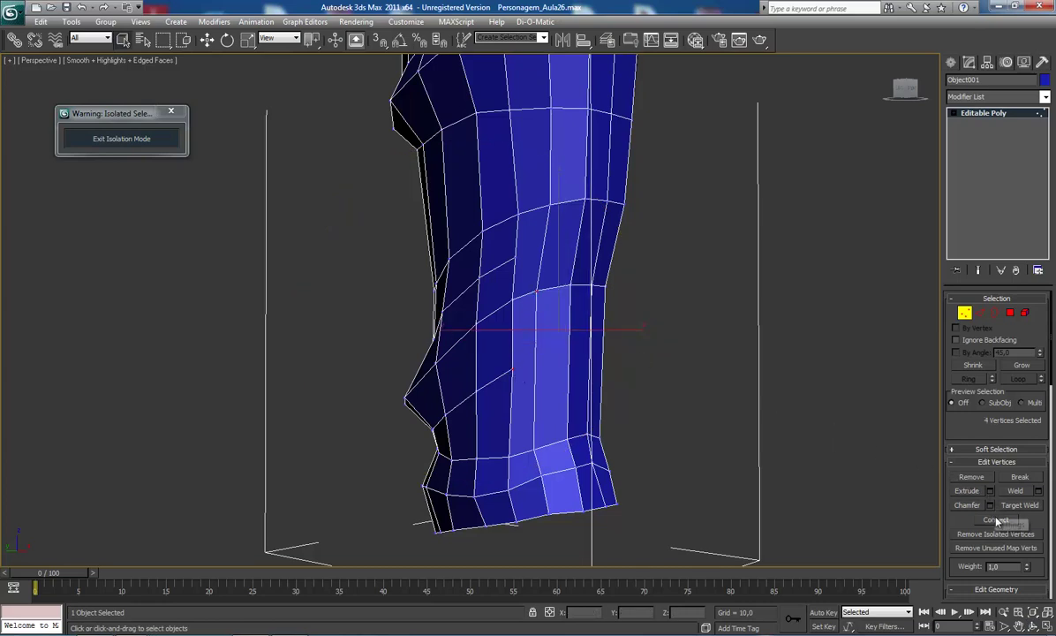
click(534, 255)
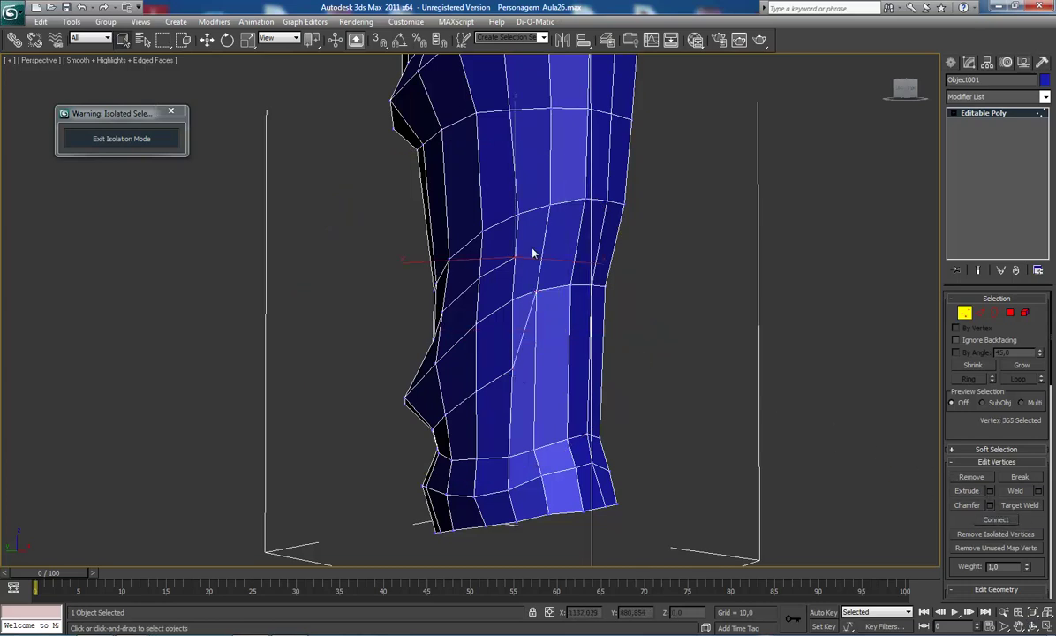
ctrl+click(551, 205)
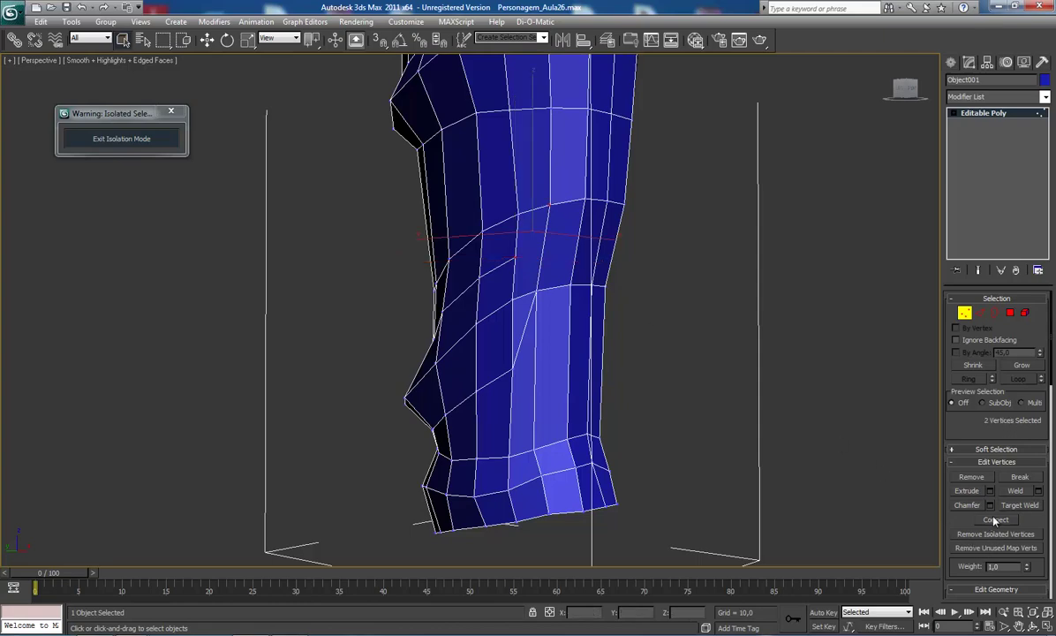
scroll(610, 419, down, 3)
scroll(493, 325, down, 3)
mouse_move(592, 338)
alt+middle_down()
mouse_move(465, 327)
mouse_move(494, 324)
mouse_move(549, 342)
mouse_move(360, 342)
mouse_move(405, 315)
alt+middle_up()
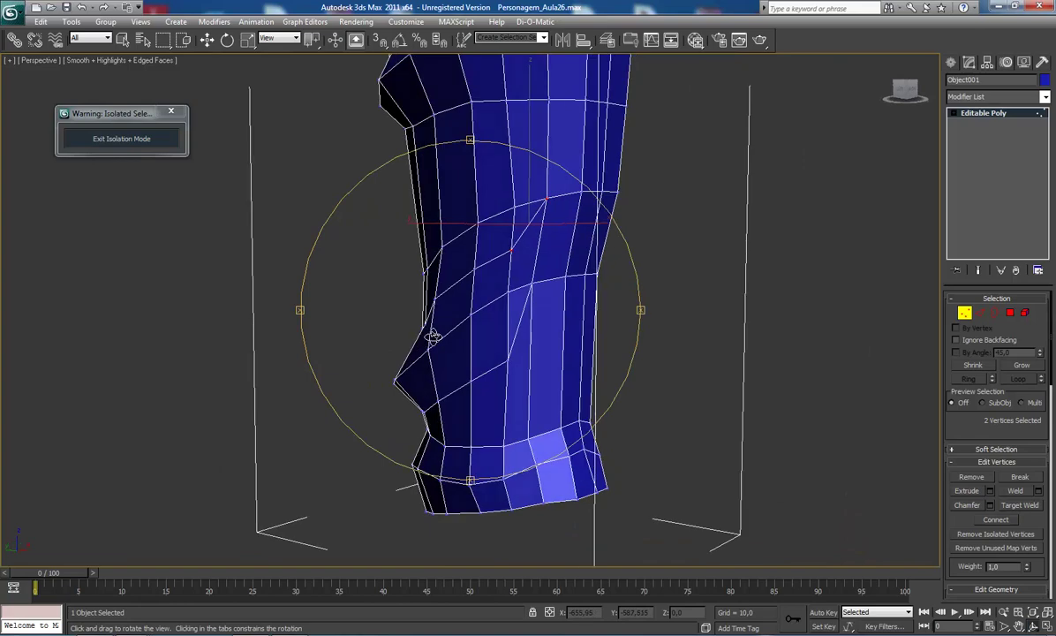
Select three front fold edges in Edge mode and pull them outward into a side bulge
right_click(487, 304)
key(2)
click(487, 304)
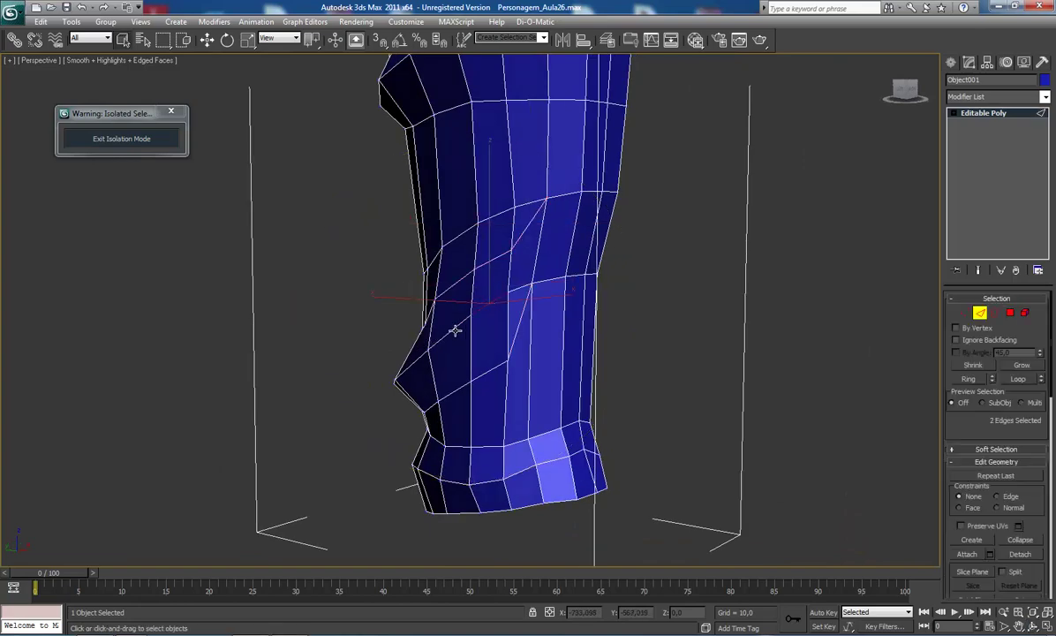
ctrl+click(435, 305)
ctrl+click(417, 362)
scroll(555, 342, down, 2)
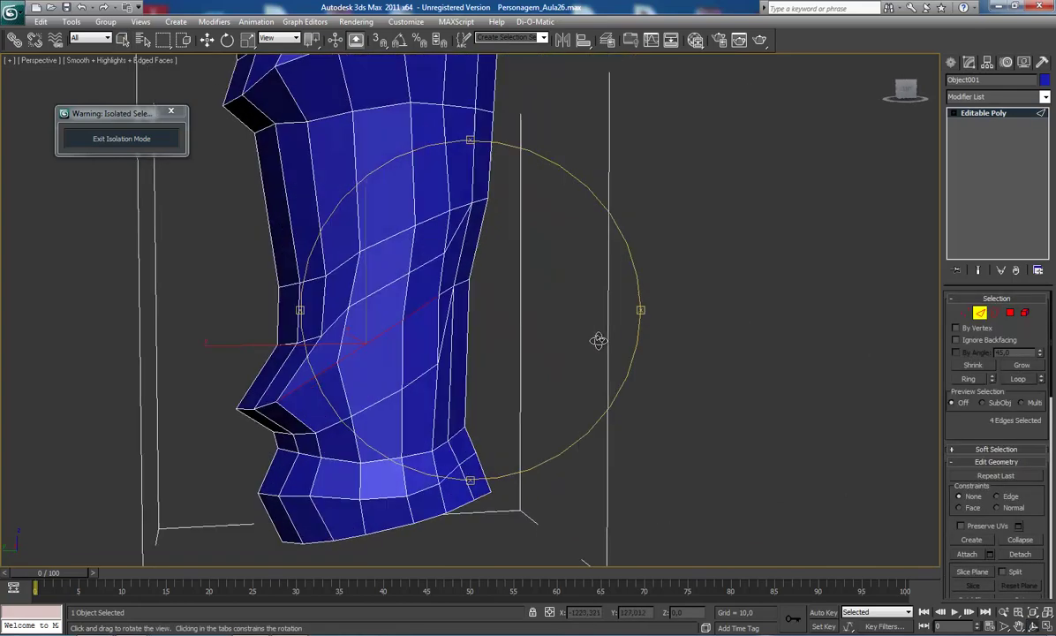
scroll(591, 344, down, 2)
scroll(547, 358, down, 1)
scroll(506, 343, down, 2)
mouse_move(506, 343)
alt+middle_down()
mouse_move(338, 353)
mouse_move(403, 351)
alt+middle_up()
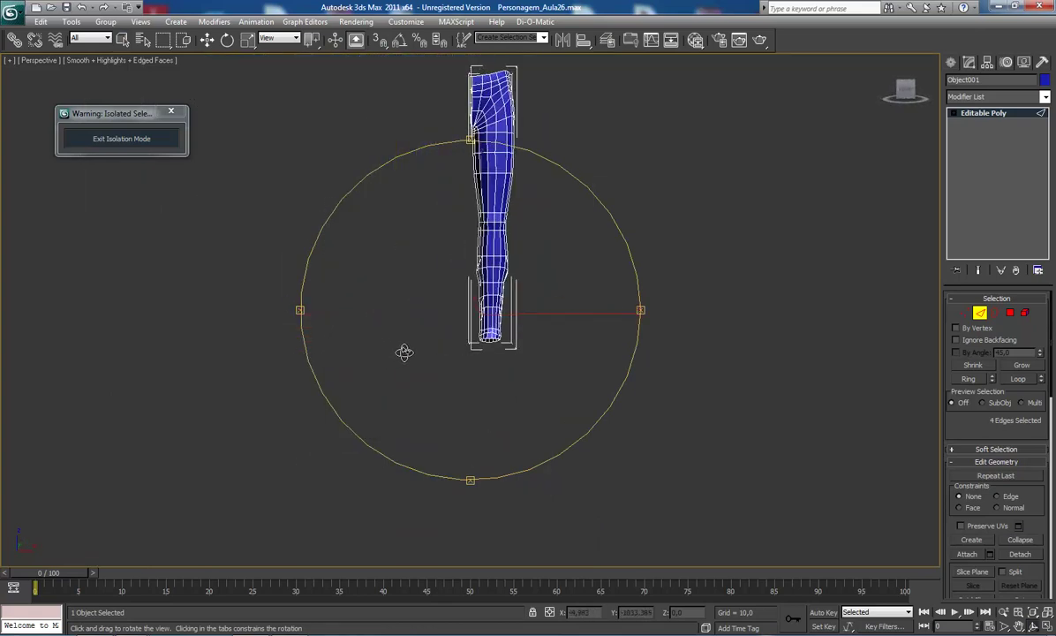
scroll(424, 350, up, 2)
scroll(444, 349, up, 2)
mouse_move(579, 287)
mouse_down()
mouse_move(544, 287)
mouse_move(531, 302)
mouse_up()
Select two more fold edges and nudge them slightly
click(523, 355)
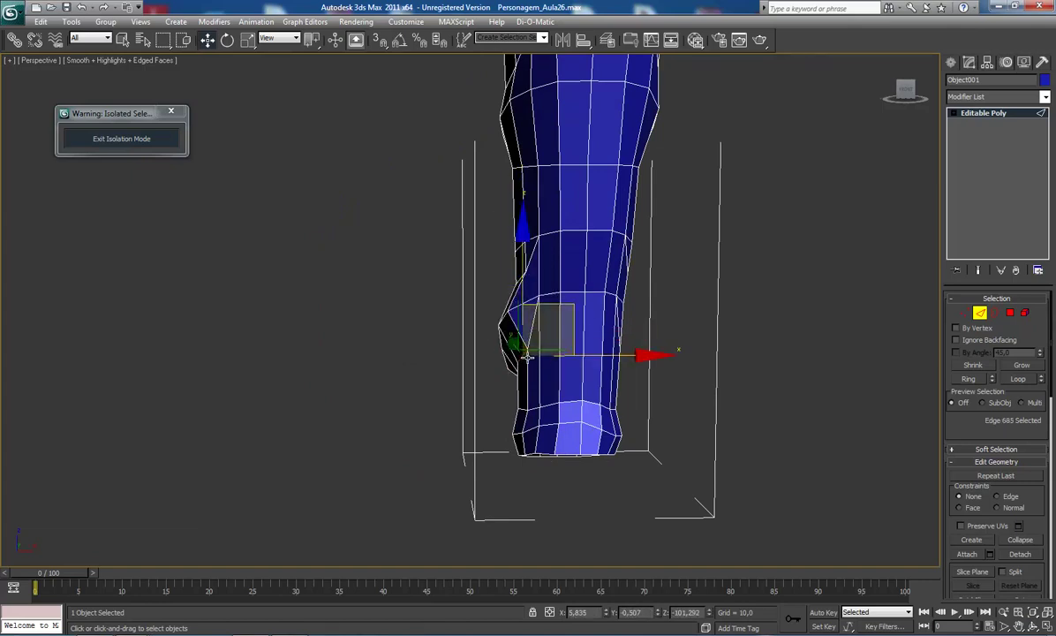
alt+middle_drag(520, 364, 425, 395)
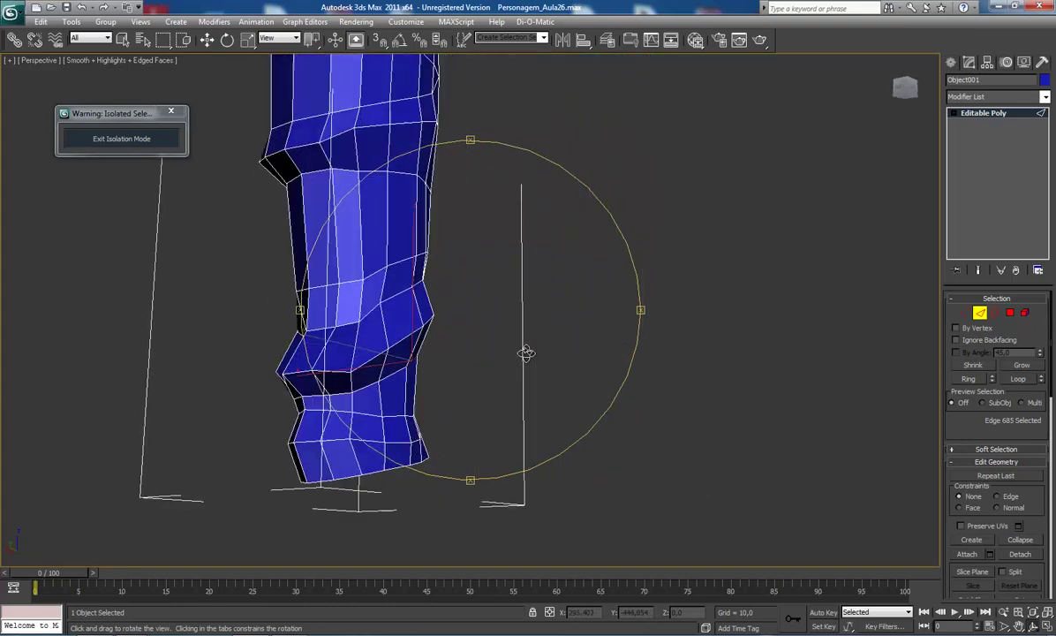
ctrl+click(333, 347)
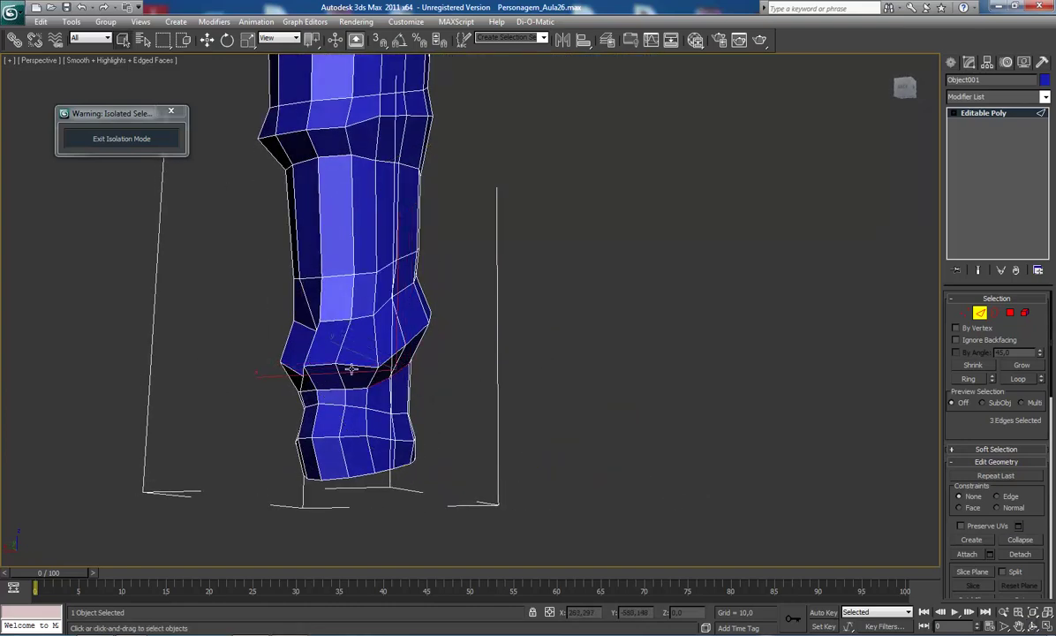
key(w)
drag(371, 324, 372, 325)
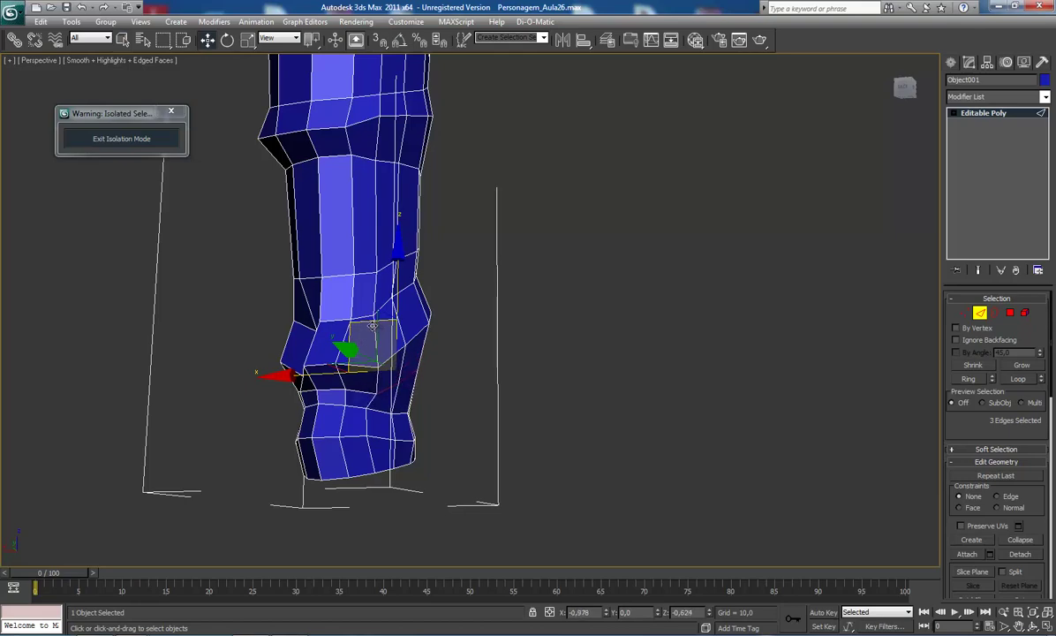
Shift one crease edge outward, then nudge three neighbouring fold edges down slightly
mouse_move(399, 364)
alt+middle_down()
mouse_move(497, 295)
mouse_move(476, 299)
mouse_move(468, 318)
alt+middle_up()
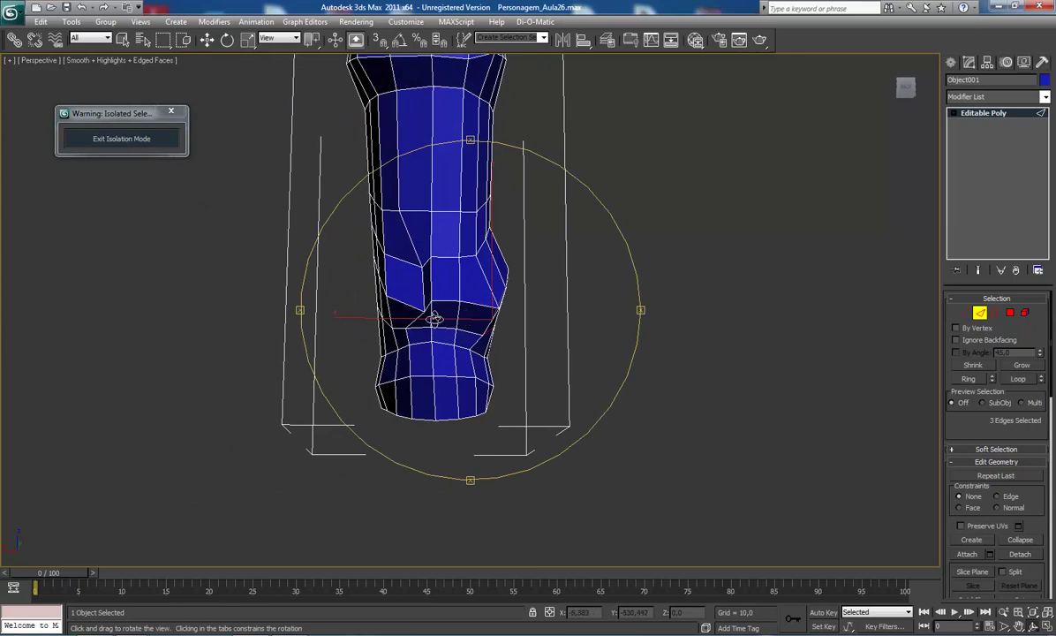
click(423, 276)
mouse_move(382, 243)
mouse_down()
mouse_move(362, 236)
mouse_move(377, 248)
mouse_up()
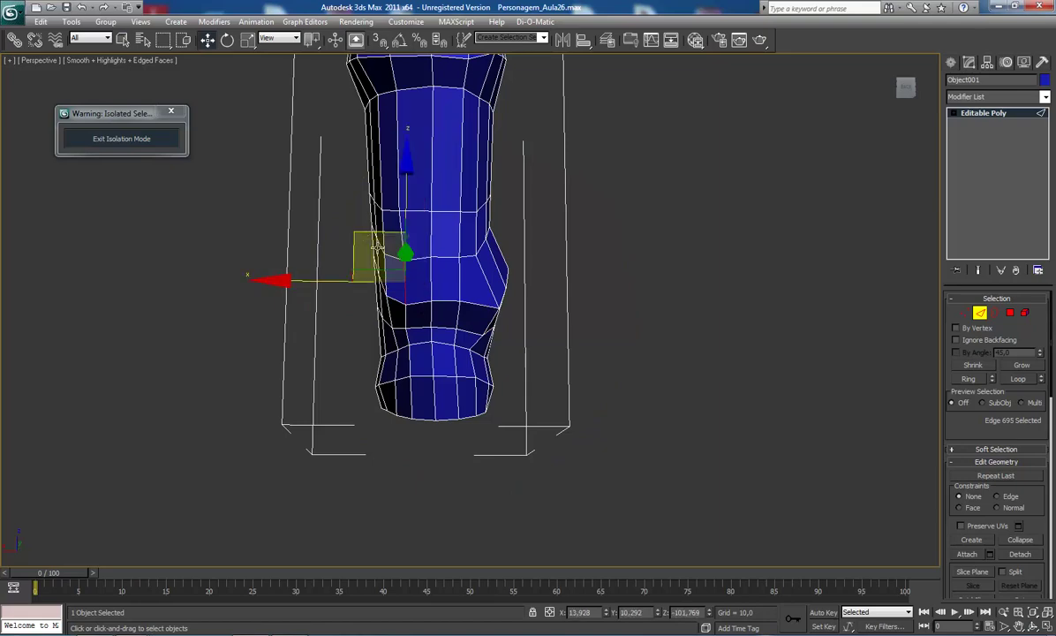
mouse_move(451, 277)
middle_down()
mouse_move(426, 289)
mouse_move(377, 271)
mouse_move(255, 286)
middle_up()
mouse_move(429, 289)
alt+middle_down()
mouse_move(437, 309)
mouse_move(472, 282)
alt+middle_up()
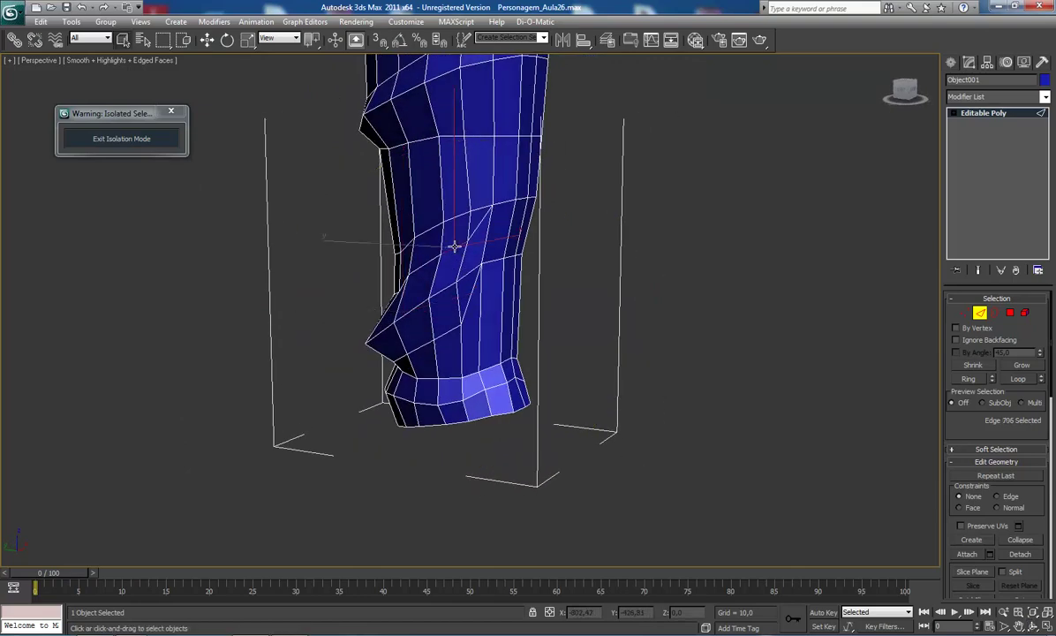
ctrl+click(413, 269)
mouse_move(412, 283)
alt+middle_down()
mouse_move(513, 283)
mouse_move(434, 300)
alt+middle_up()
ctrl+click(413, 276)
key(w)
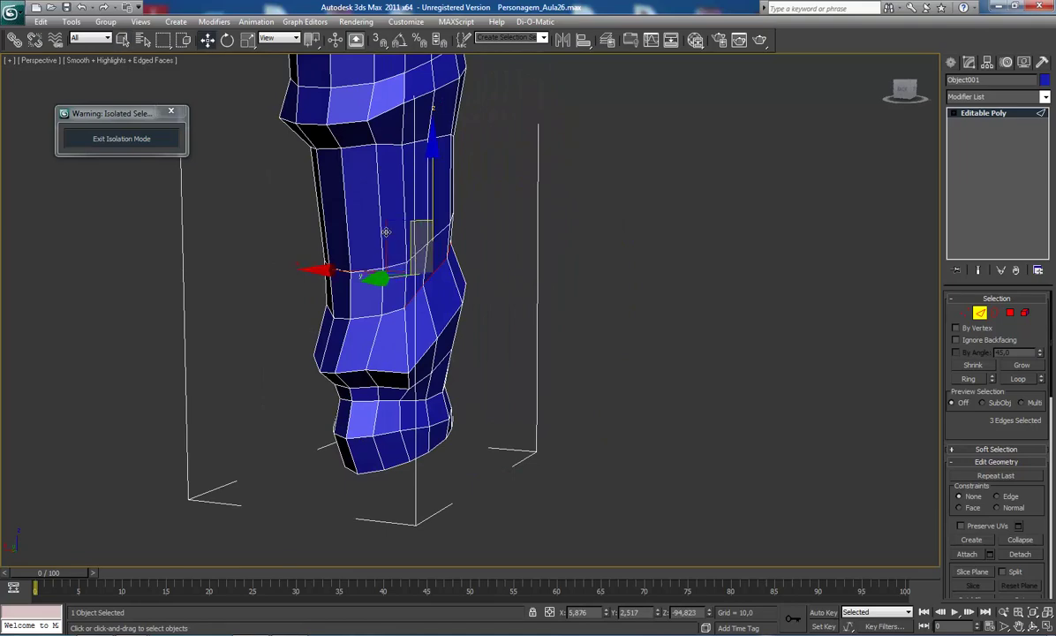
drag(389, 223, 395, 232)
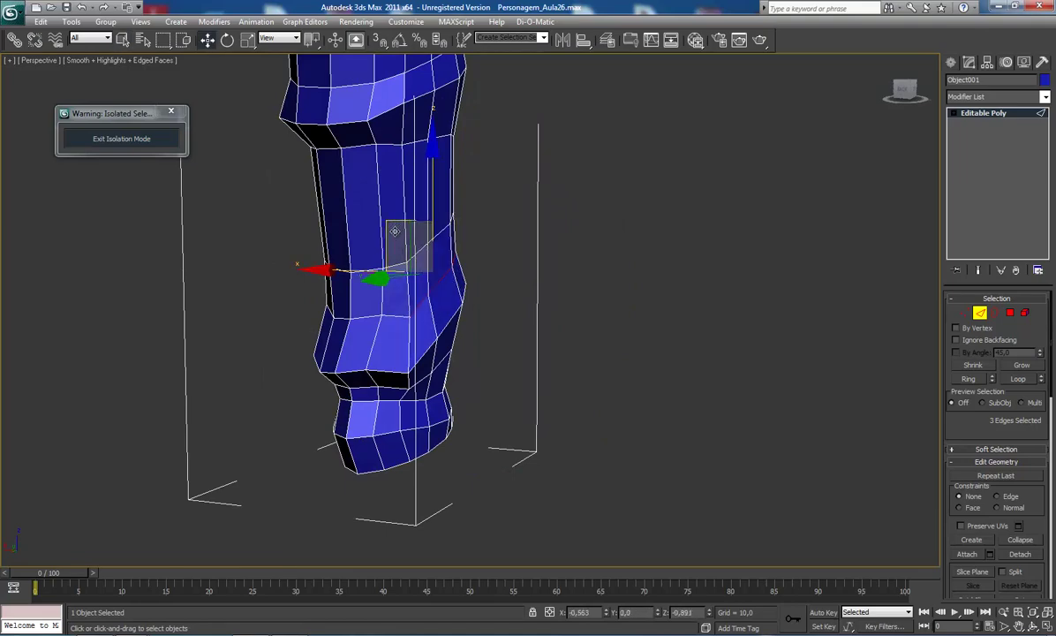
mouse_move(439, 304)
alt+middle_down()
mouse_move(401, 349)
mouse_move(404, 396)
mouse_move(477, 327)
mouse_move(457, 361)
alt+middle_up()
Nudge a cuff edge and move a cuff vertex to reshape the cuff
click(462, 354)
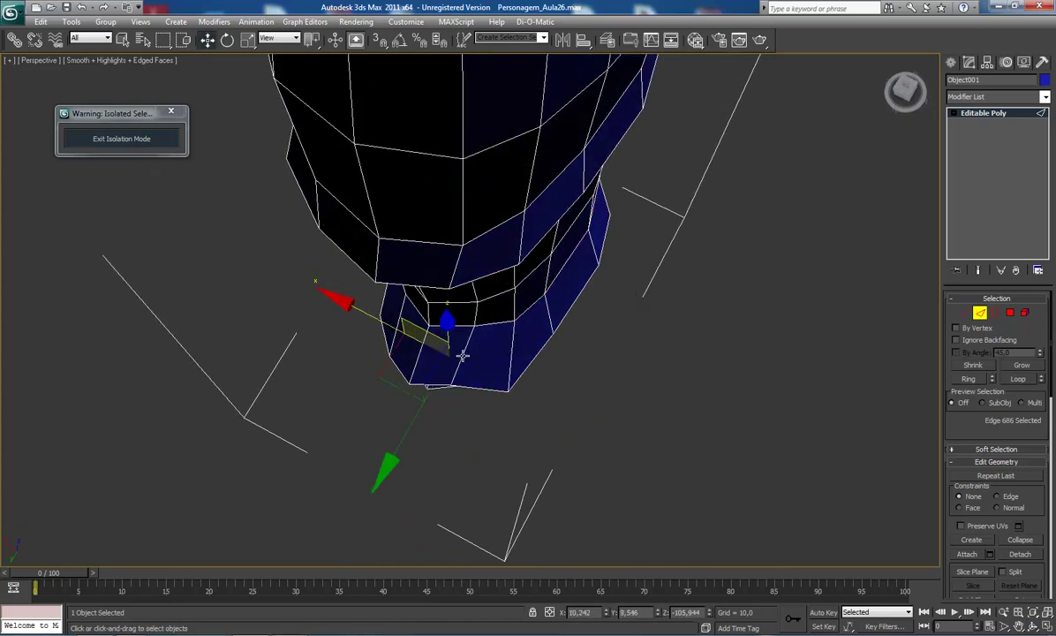
click(413, 375)
drag(422, 415, 417, 435)
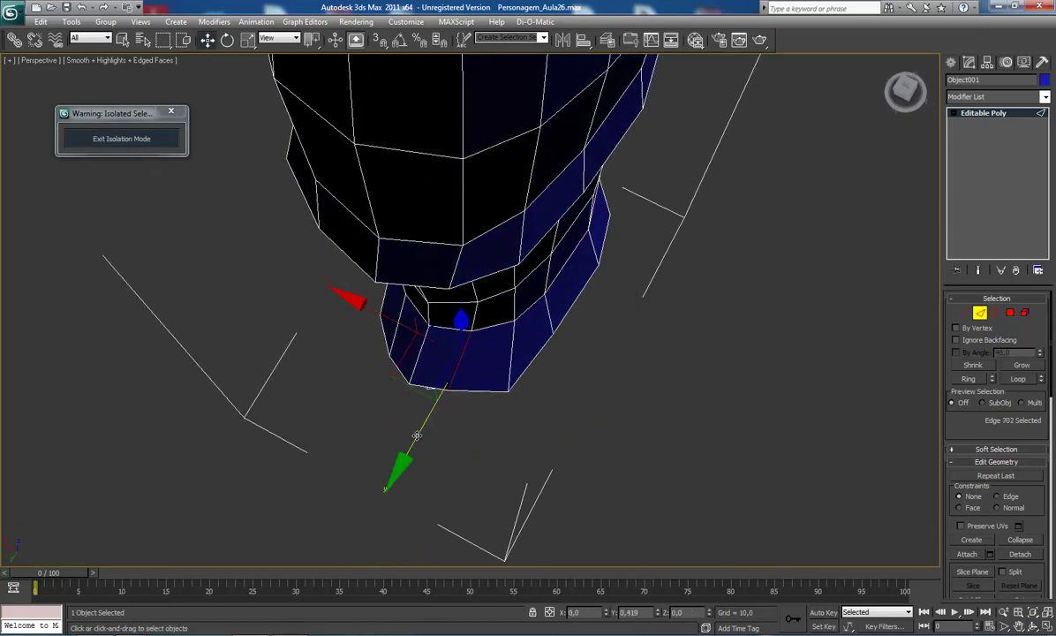
key(1)
click(508, 389)
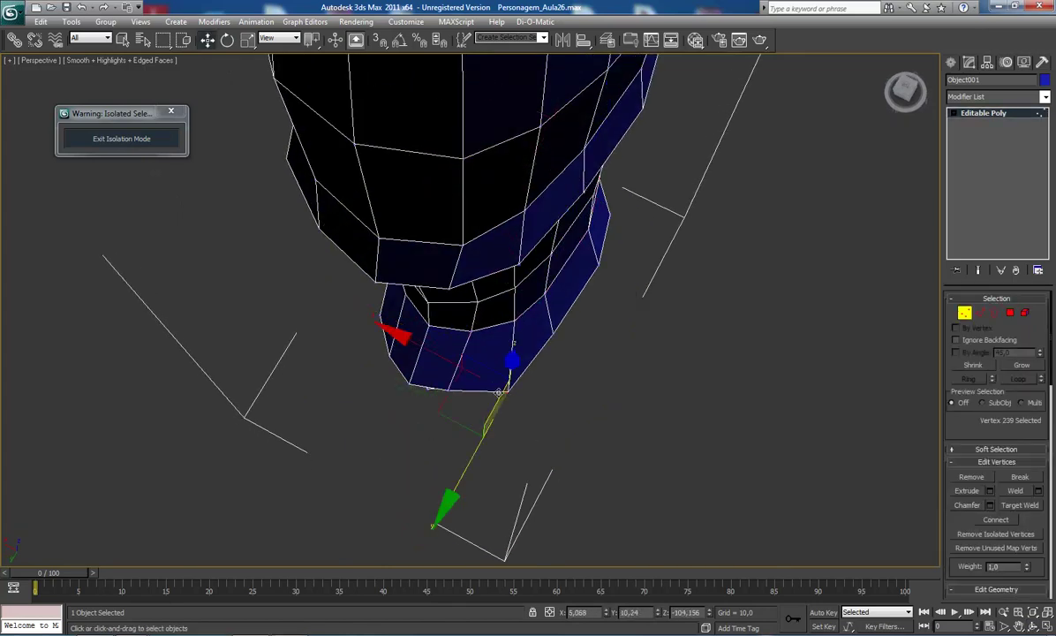
drag(451, 415, 432, 407)
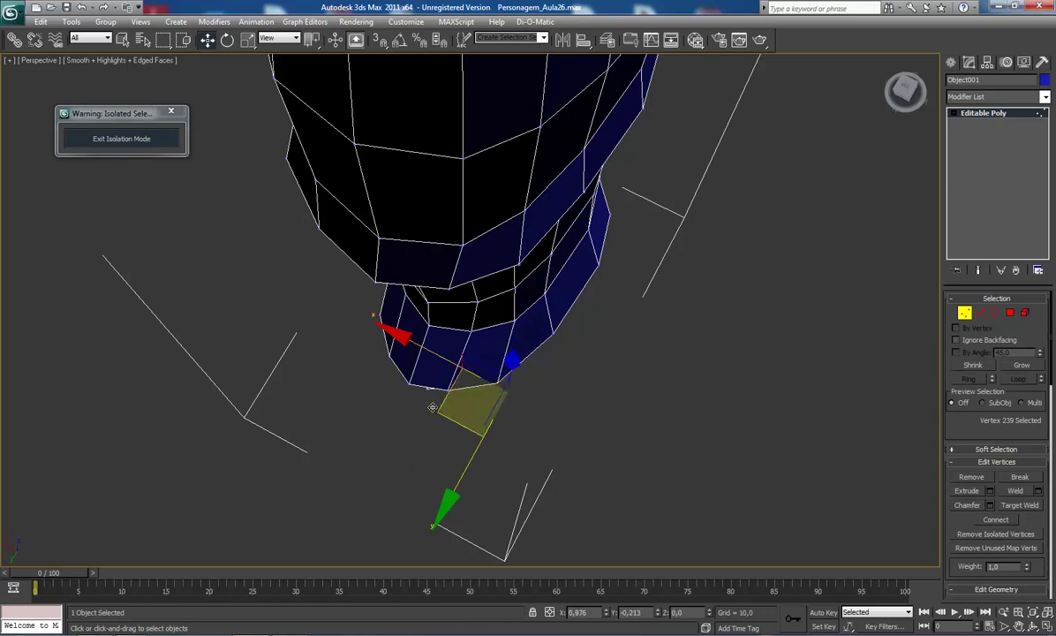
Select three vertices on the leg's side fold and lower them slightly
scroll(497, 405, down, 3)
scroll(565, 343, down, 3)
mouse_move(564, 343)
alt+middle_down()
mouse_move(407, 269)
mouse_move(482, 318)
mouse_move(566, 313)
mouse_move(456, 330)
mouse_move(490, 314)
mouse_move(482, 278)
alt+middle_up()
click(481, 278)
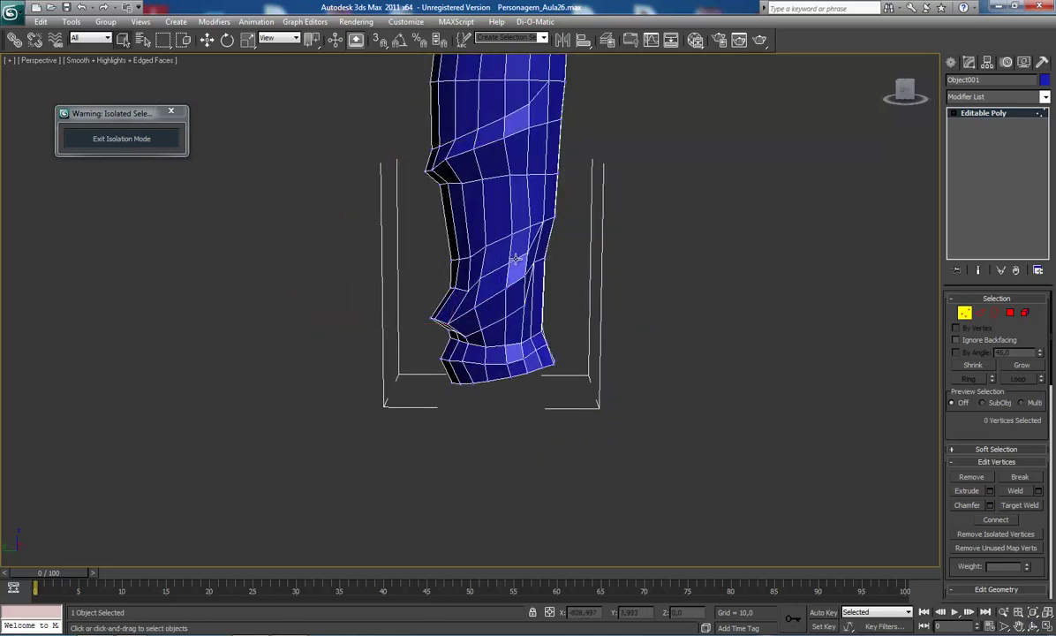
click(480, 279)
ctrl+click(510, 261)
ctrl+click(491, 244)
key(w)
drag(506, 183, 521, 212)
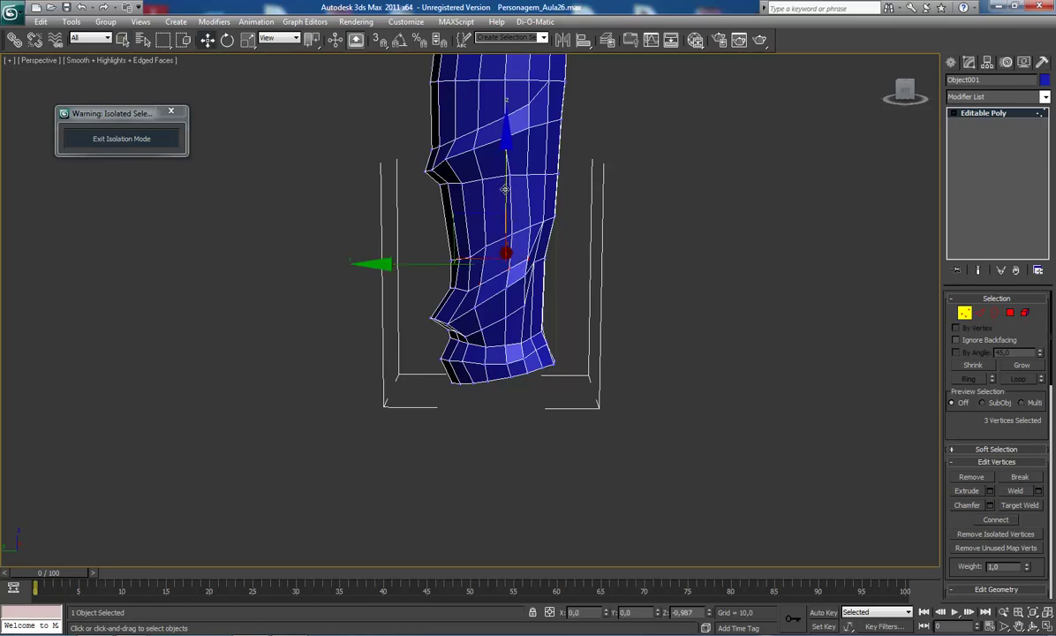
Raise one fold vertex and shift two neighbouring side-fold vertices outward, then orbit to check
click(526, 250)
drag(527, 193, 527, 185)
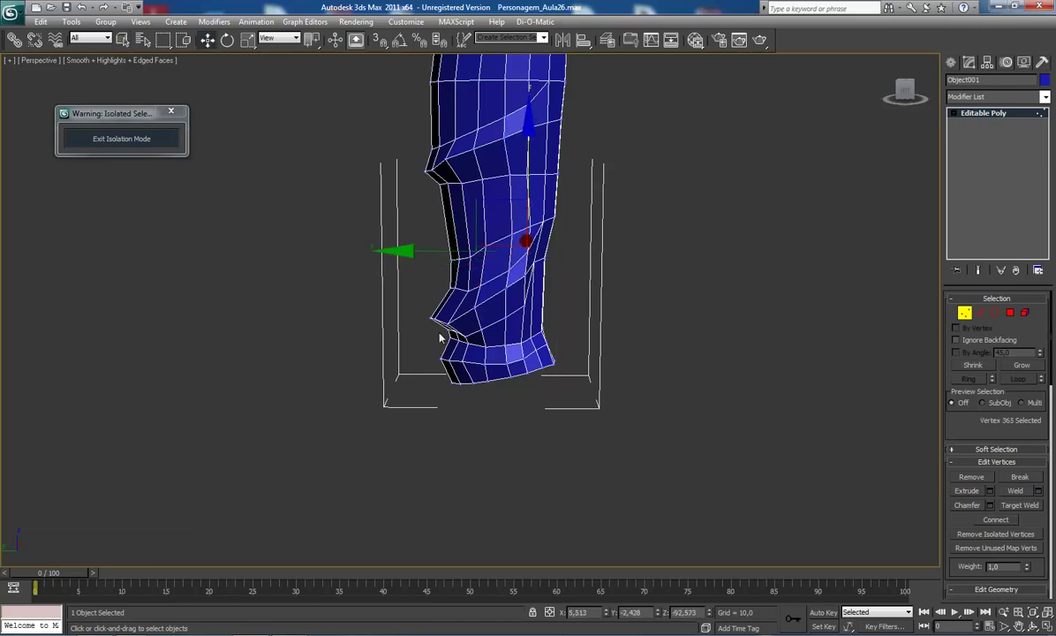
click(451, 328)
click(453, 307)
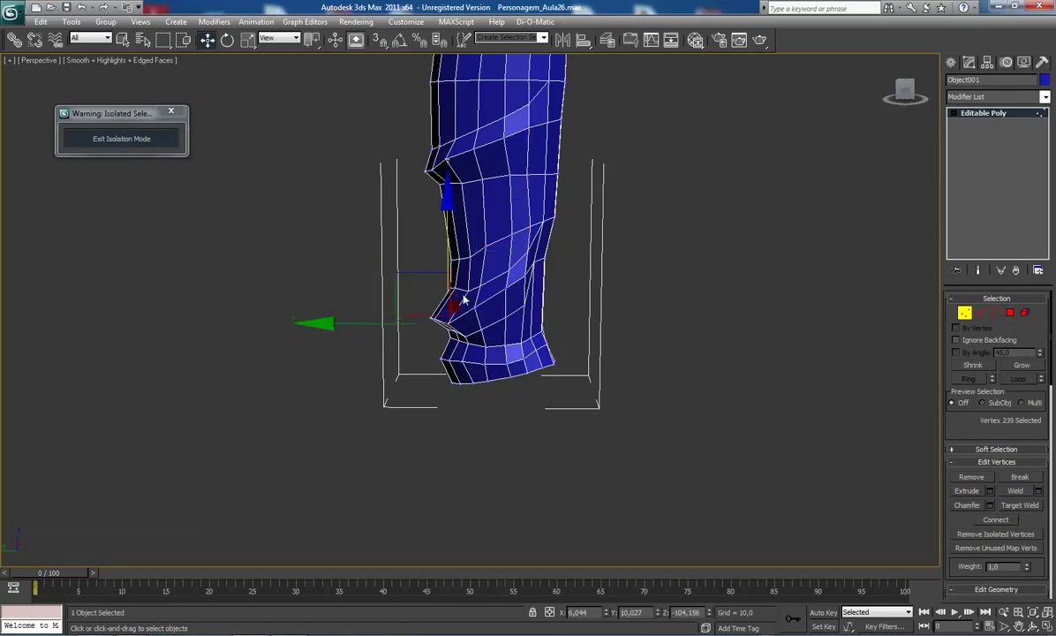
drag(445, 246, 448, 239)
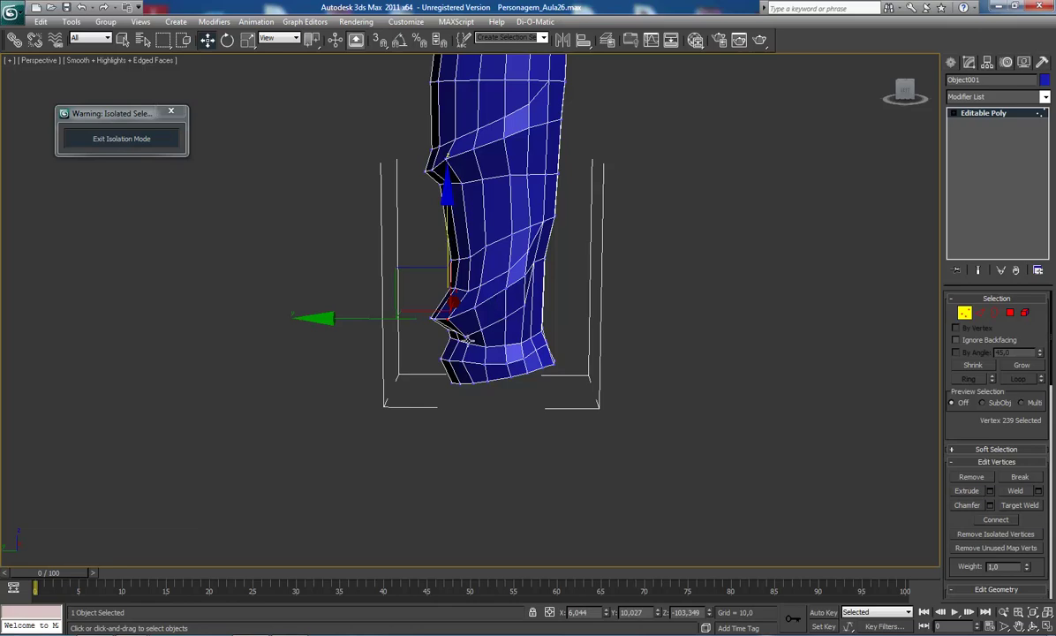
click(454, 333)
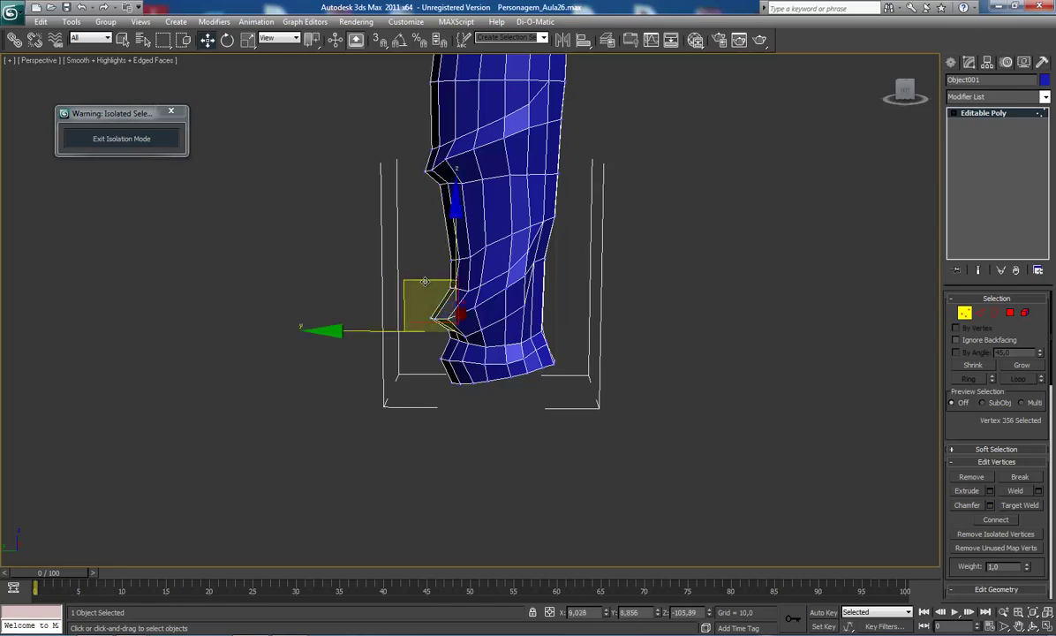
drag(422, 281, 419, 281)
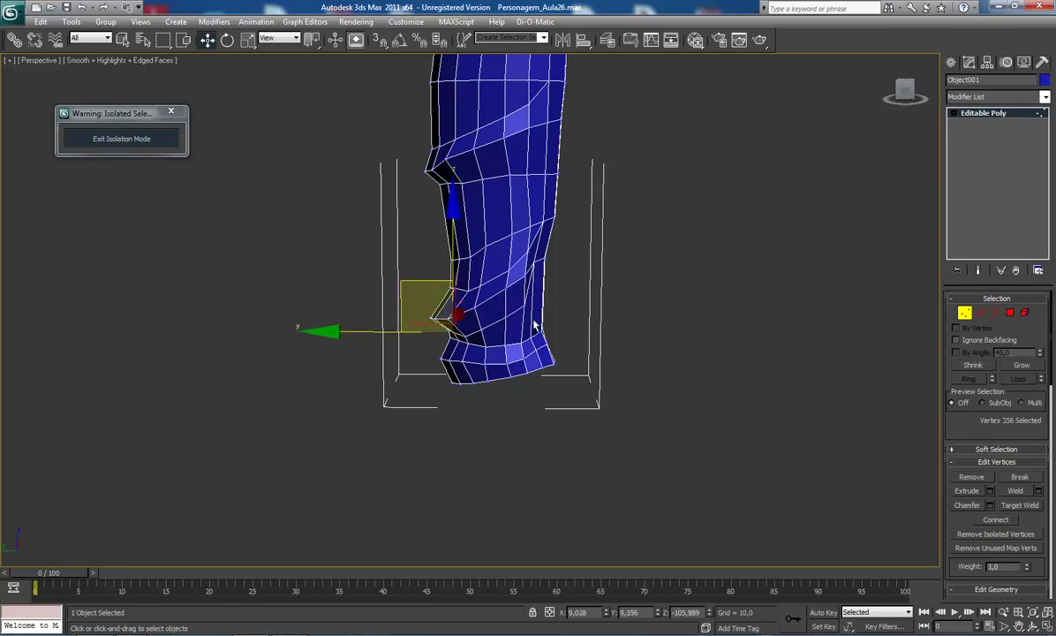
click(535, 257)
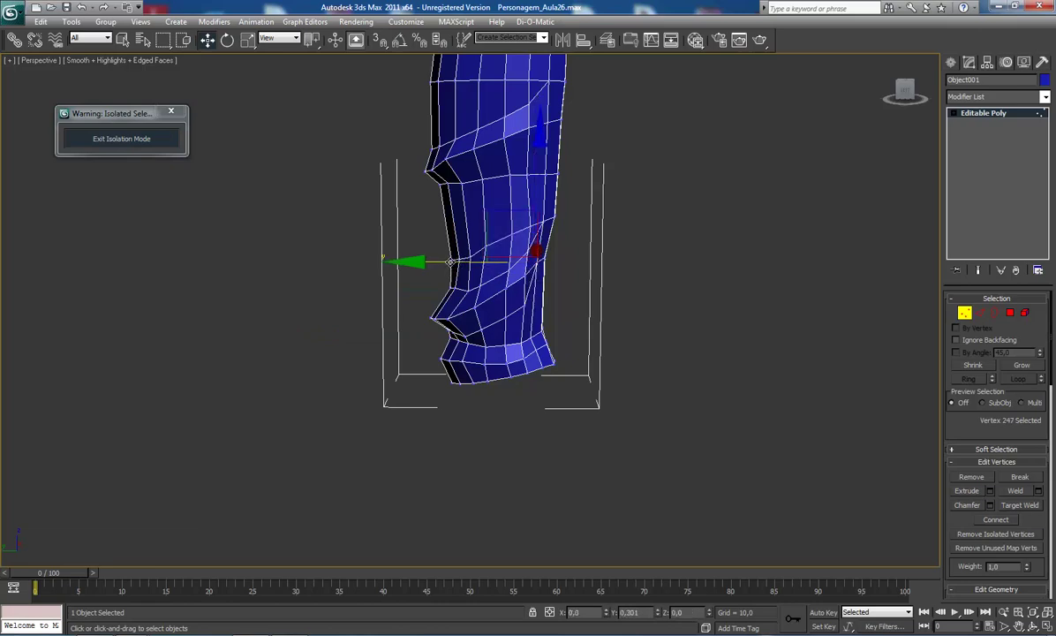
mouse_move(436, 295)
alt+middle_down()
mouse_move(510, 331)
mouse_move(592, 332)
mouse_move(412, 332)
mouse_move(406, 342)
mouse_move(490, 334)
mouse_move(337, 332)
mouse_move(353, 342)
mouse_move(439, 332)
alt+middle_up()
Select four upper fold edges and pull them outward into a fold
scroll(439, 331, up, 2)
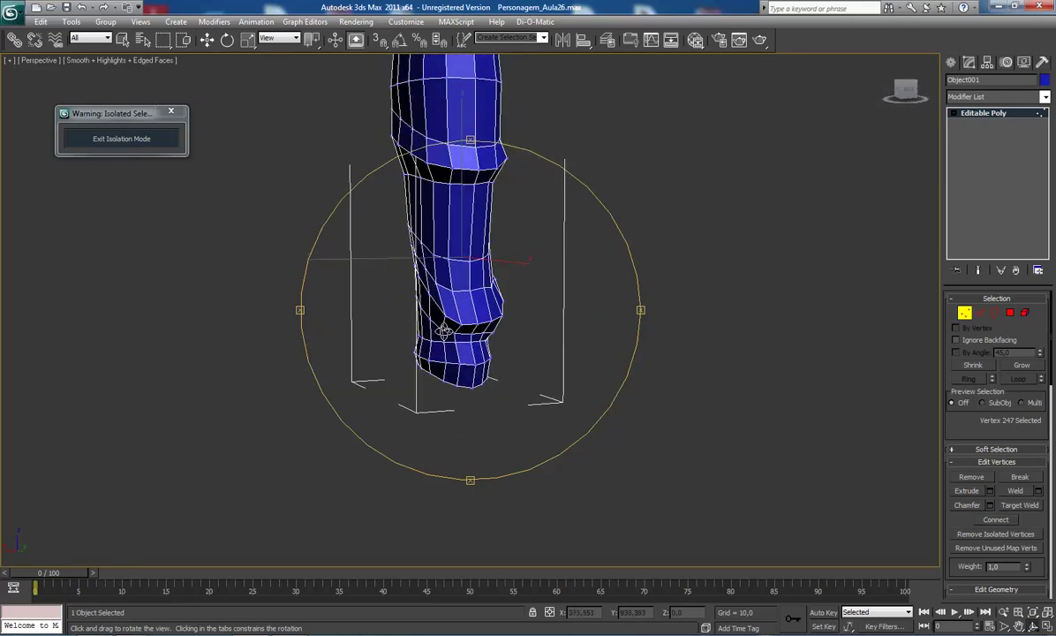
scroll(459, 309, up, 3)
scroll(476, 285, up, 2)
scroll(476, 285, up, 1)
right_click(409, 228)
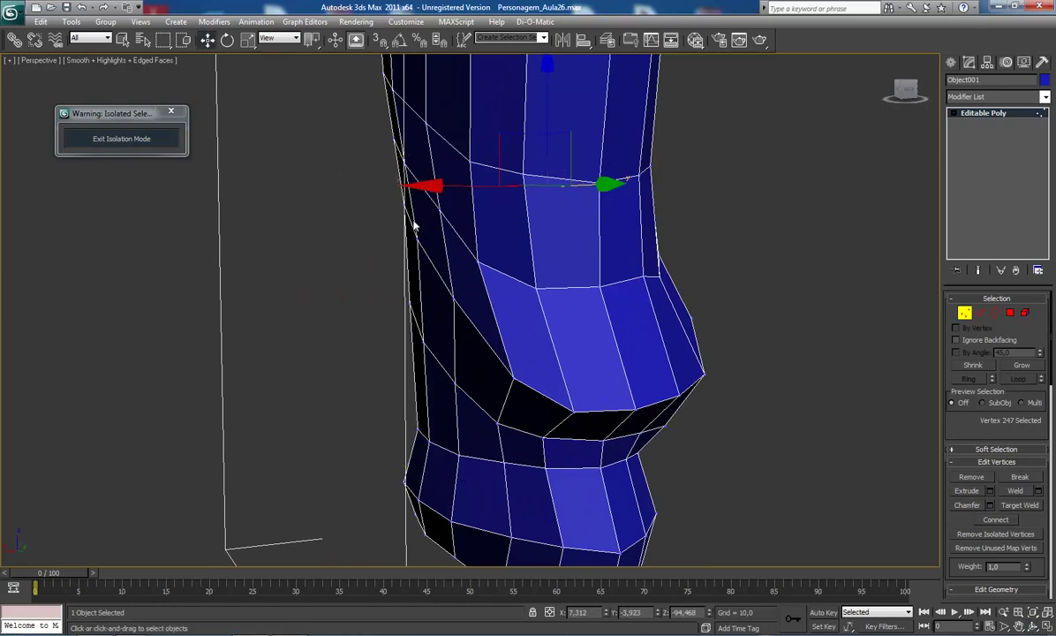
key(2)
click(409, 224)
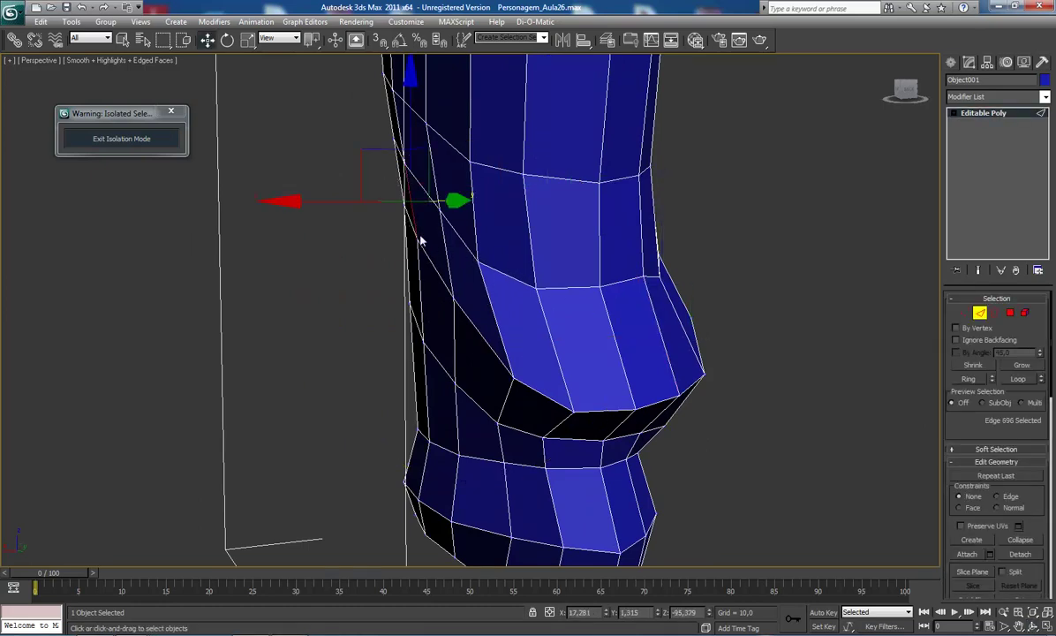
ctrl+click(442, 277)
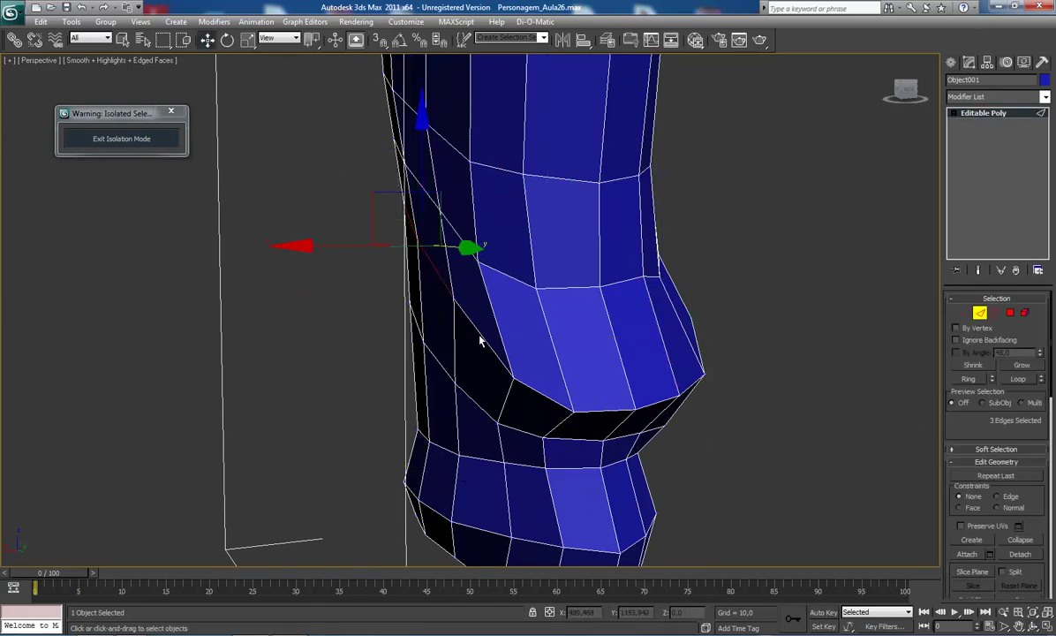
ctrl+click(498, 358)
scroll(498, 358, down, 3)
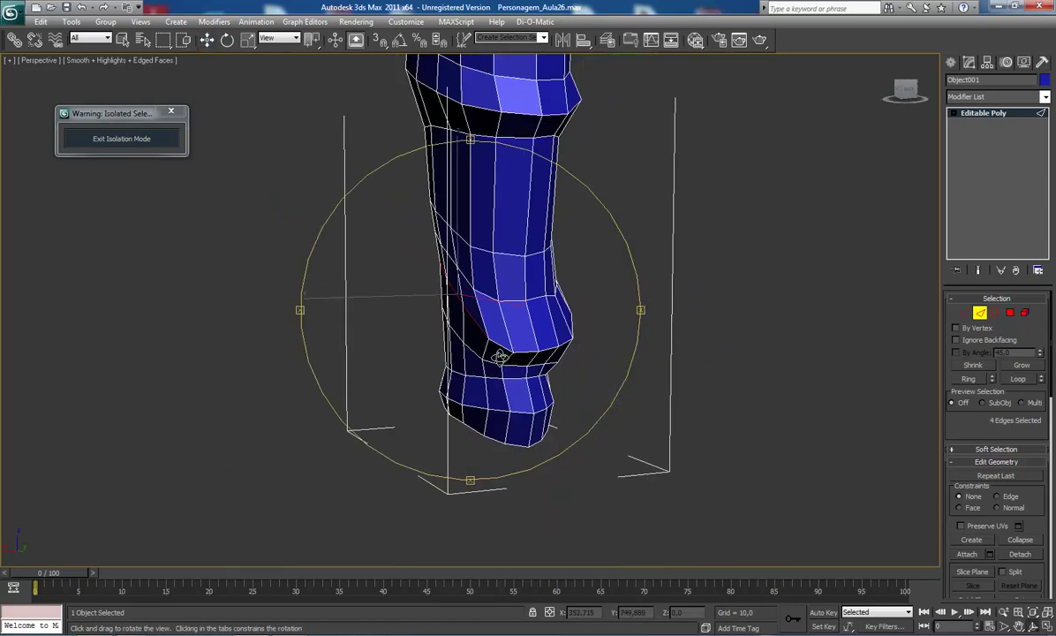
alt+middle_drag(498, 357, 512, 327)
drag(413, 259, 395, 241)
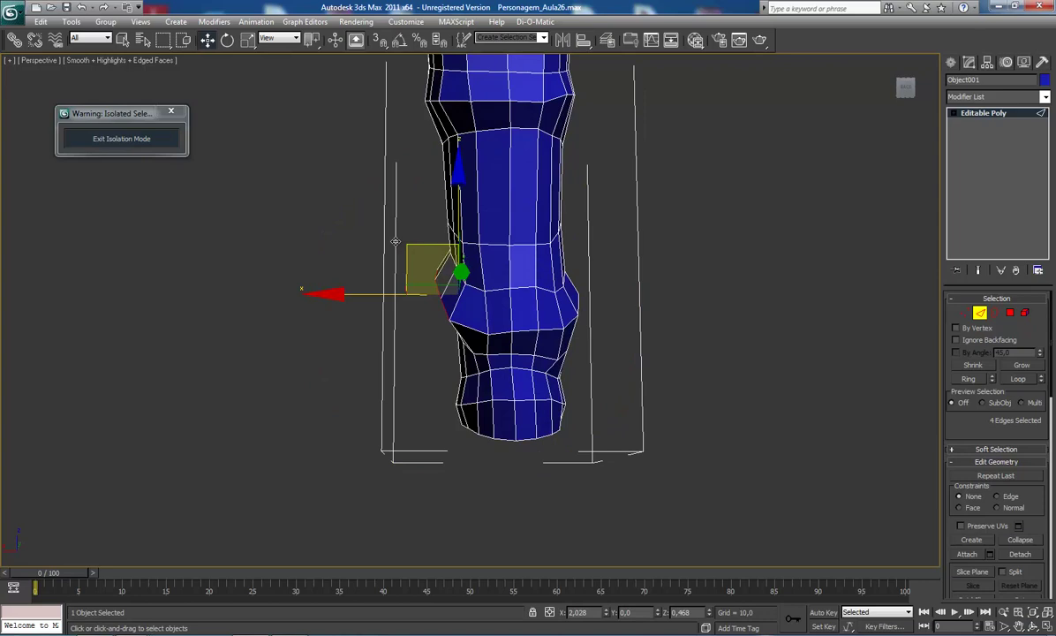
drag(395, 241, 368, 223)
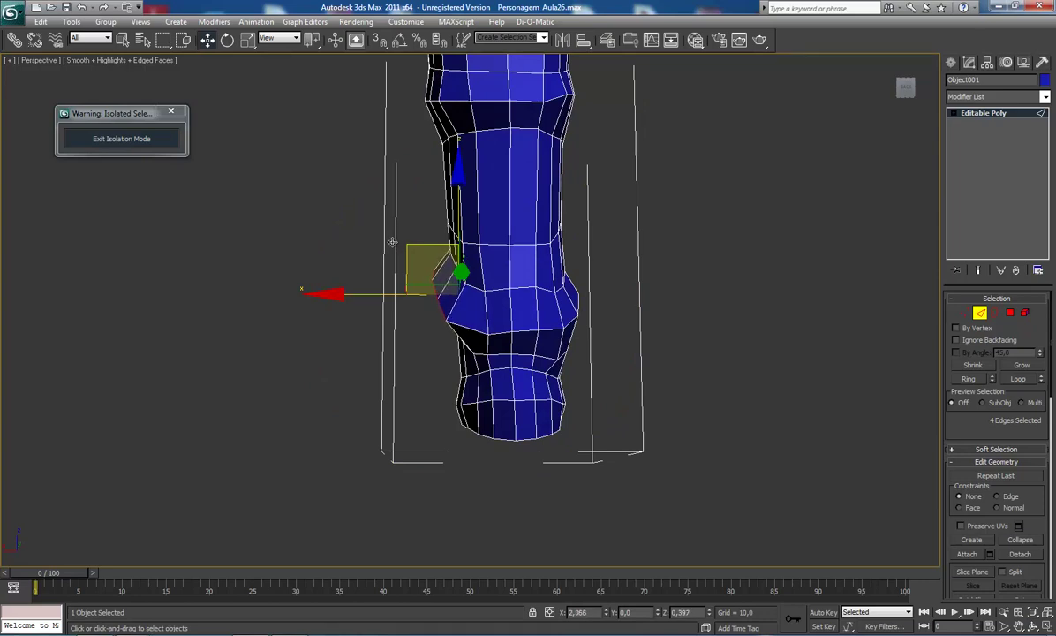
Reshape the side bulge by moving three vertices near the fold
key(1)
click(487, 332)
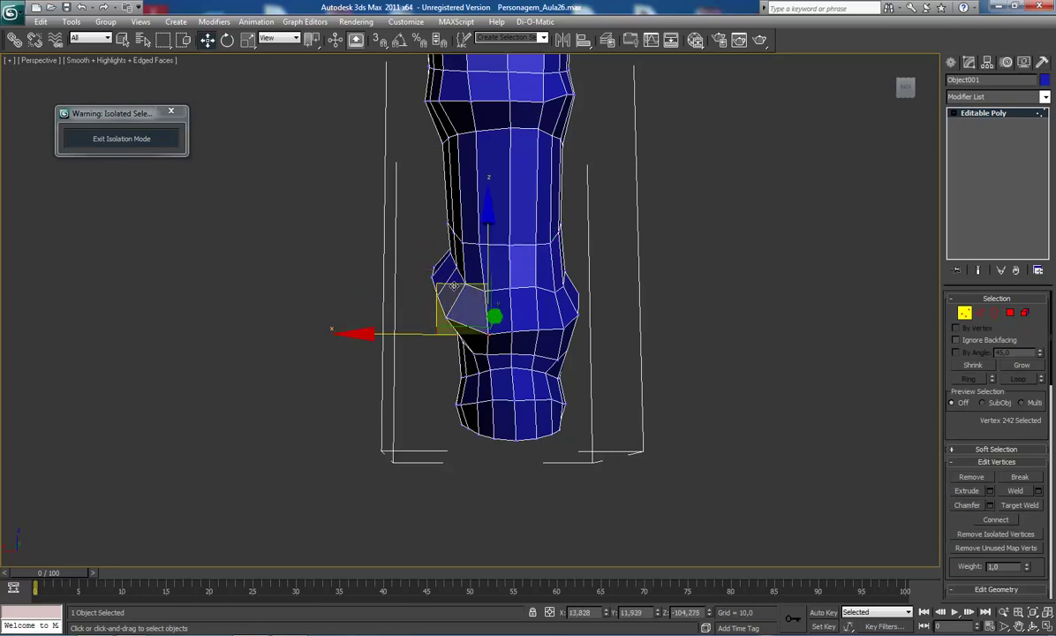
drag(454, 286, 395, 330)
mouse_move(554, 377)
alt+middle_down()
mouse_move(636, 353)
mouse_move(483, 318)
mouse_move(502, 321)
mouse_move(484, 265)
alt+middle_up()
click(485, 267)
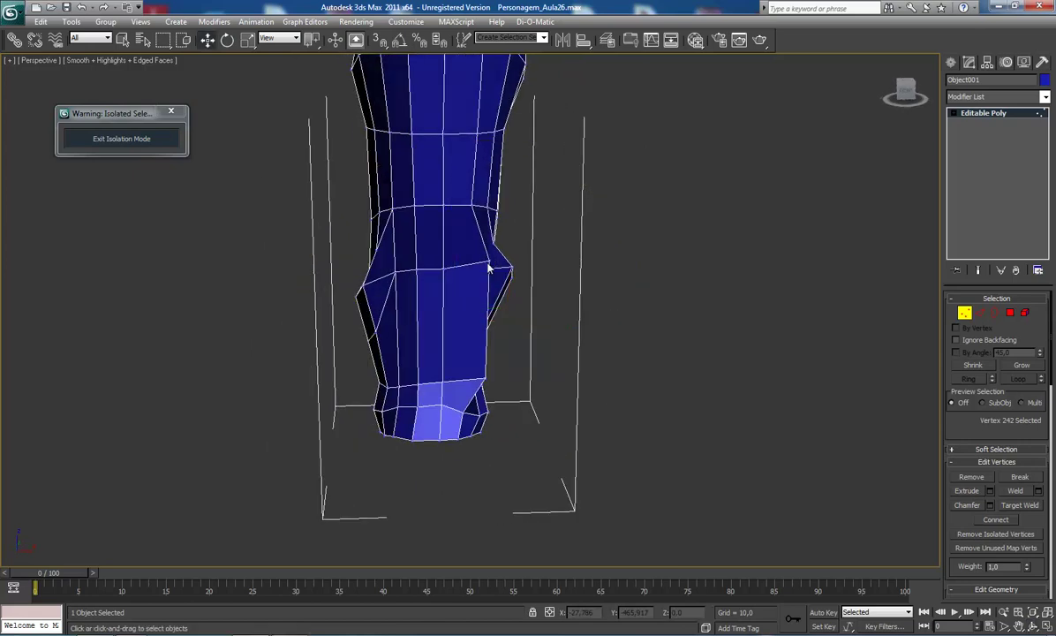
click(489, 262)
drag(539, 213, 477, 266)
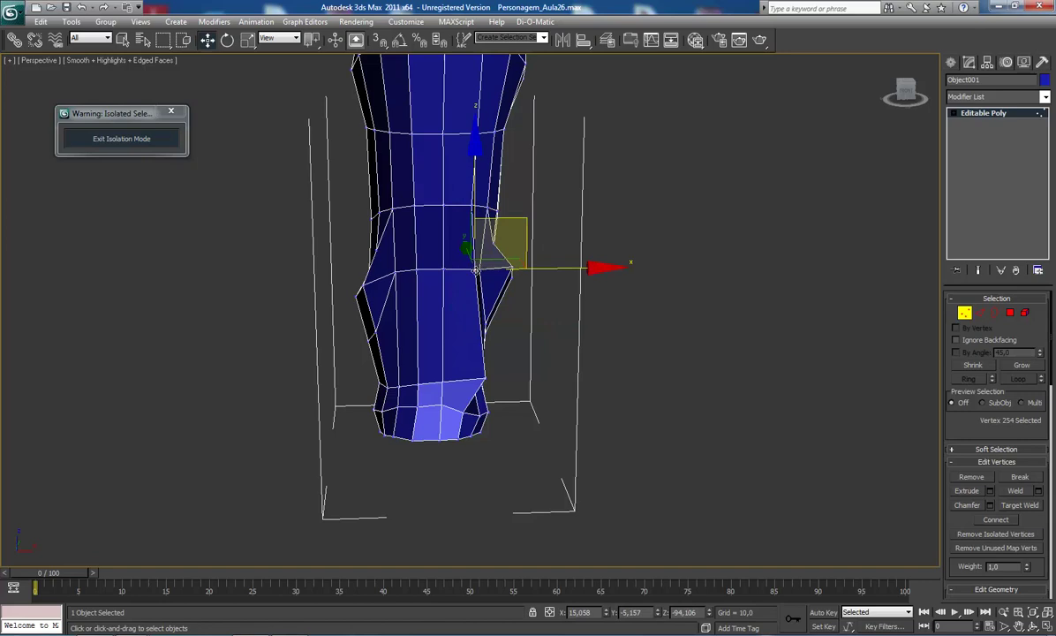
click(481, 266)
mouse_move(537, 229)
mouse_down()
mouse_move(539, 216)
mouse_move(551, 218)
mouse_up()
Pull a vertex near the ankle bulge inward and pick neighbouring side vertices
mouse_move(508, 371)
alt+middle_down()
mouse_move(453, 317)
mouse_move(460, 332)
alt+middle_up()
click(457, 382)
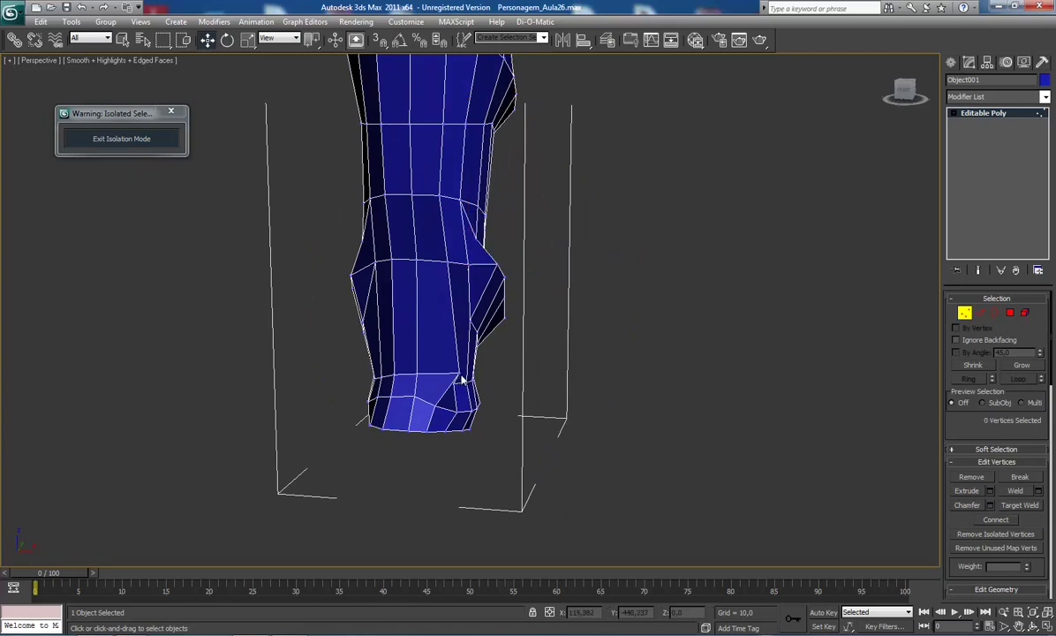
mouse_move(458, 375)
mouse_down()
mouse_move(533, 377)
mouse_move(467, 397)
mouse_up()
click(475, 355)
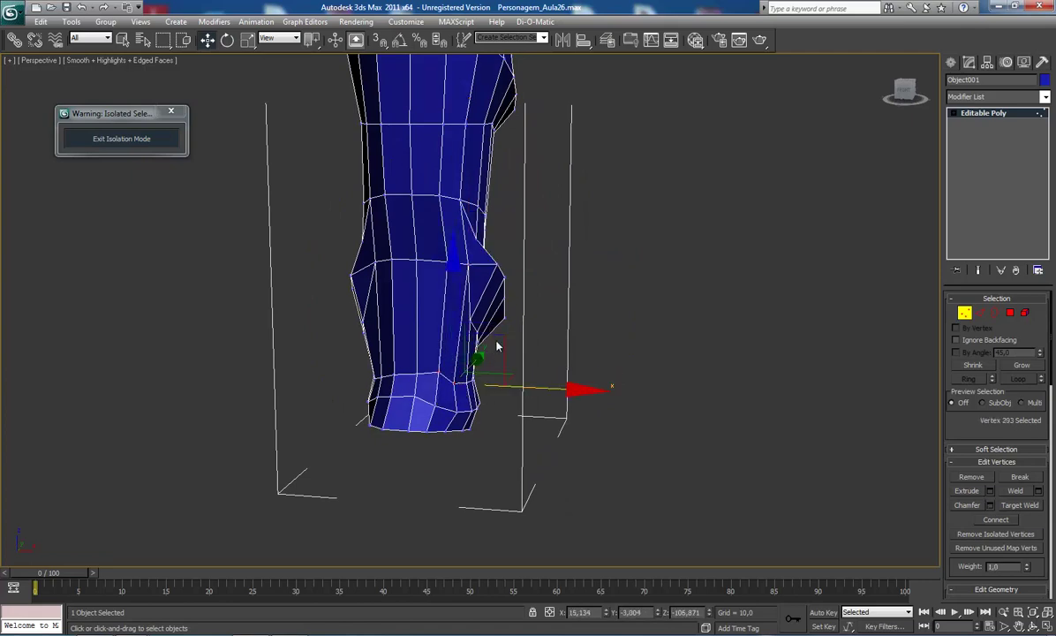
click(439, 374)
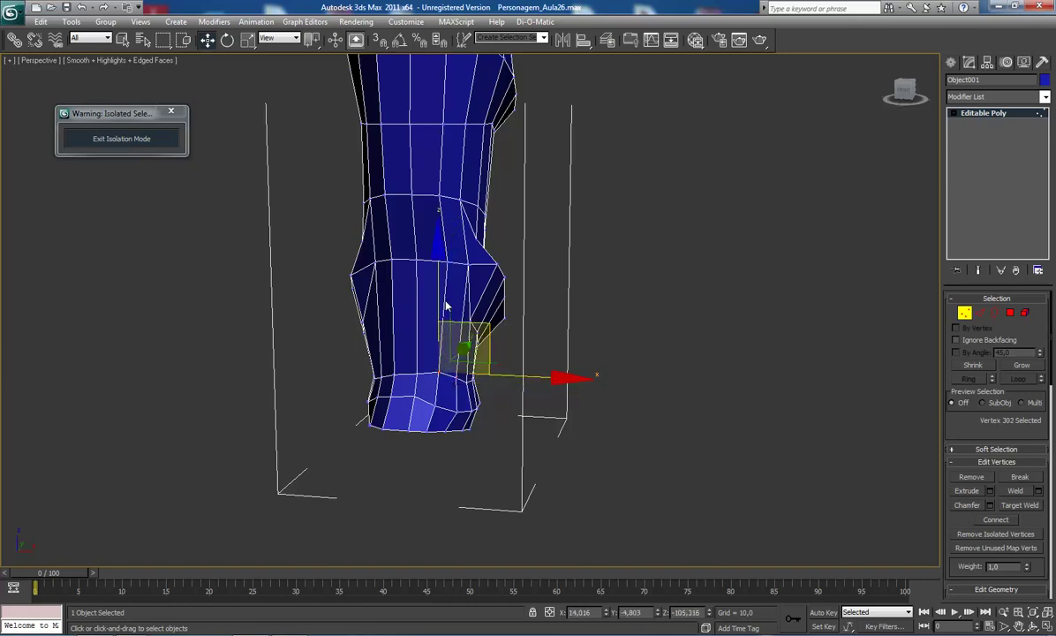
click(493, 267)
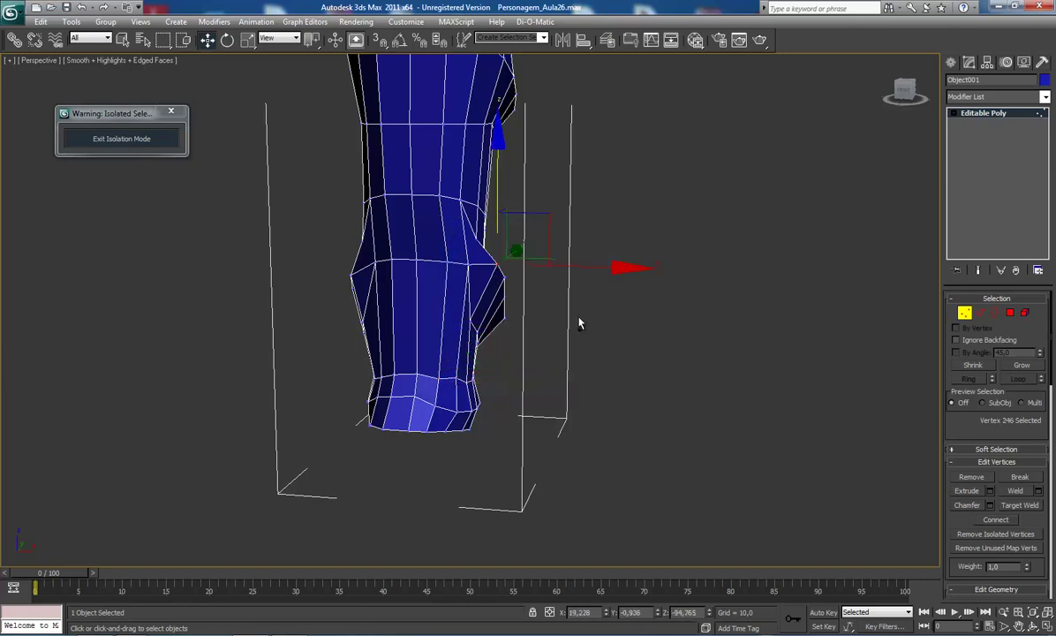
scroll(497, 297, down, 5)
In Front view, shift and tuck the vertices on the bulge's right edge inward
key(f)
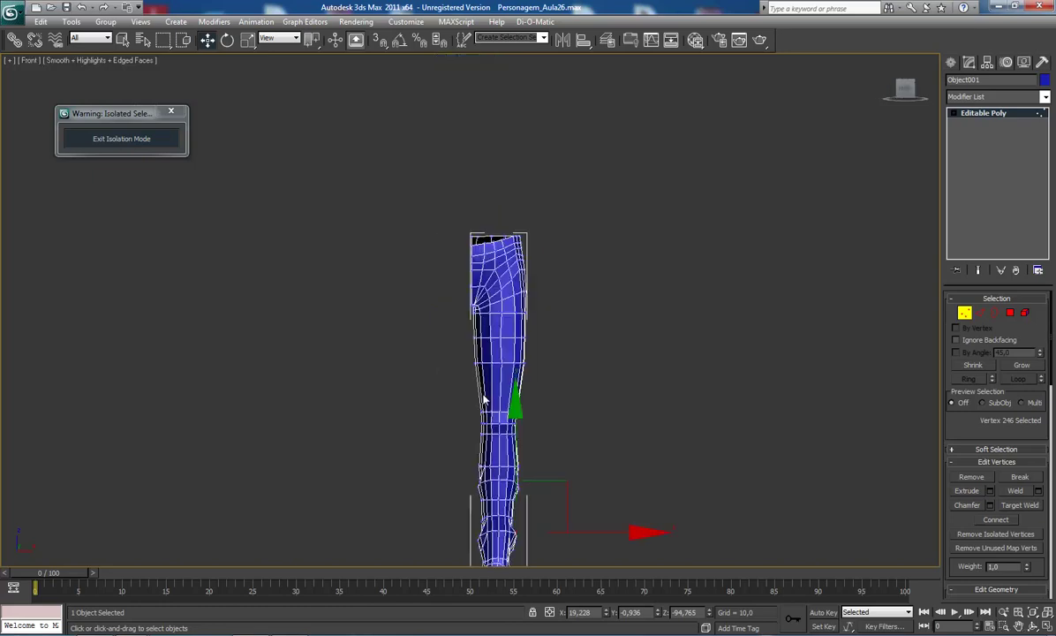
scroll(469, 382, down, 2)
scroll(468, 376, up, 3)
scroll(467, 372, up, 3)
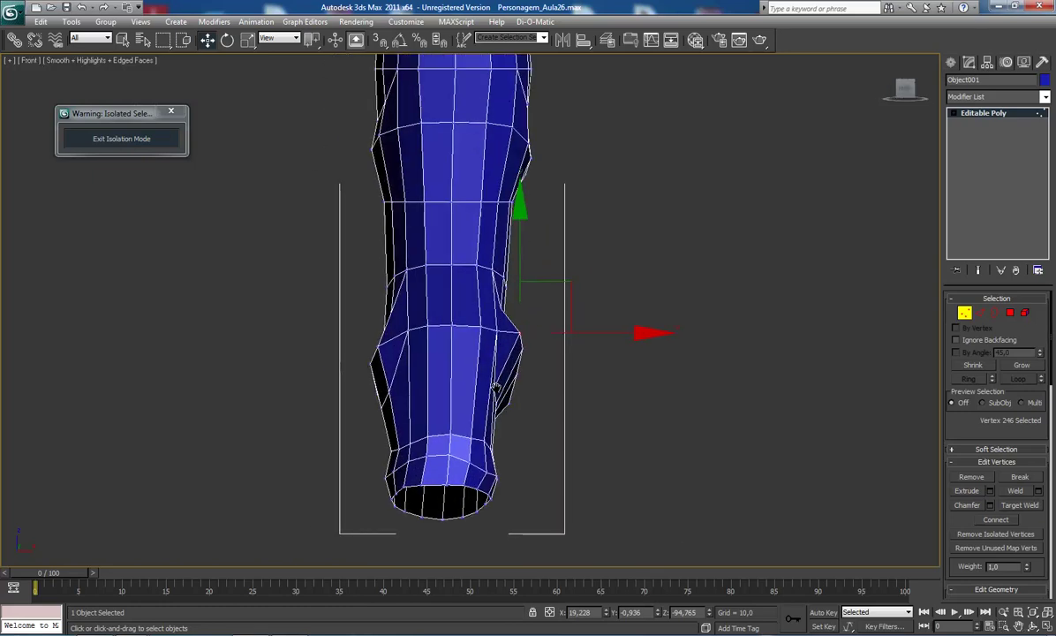
click(497, 331)
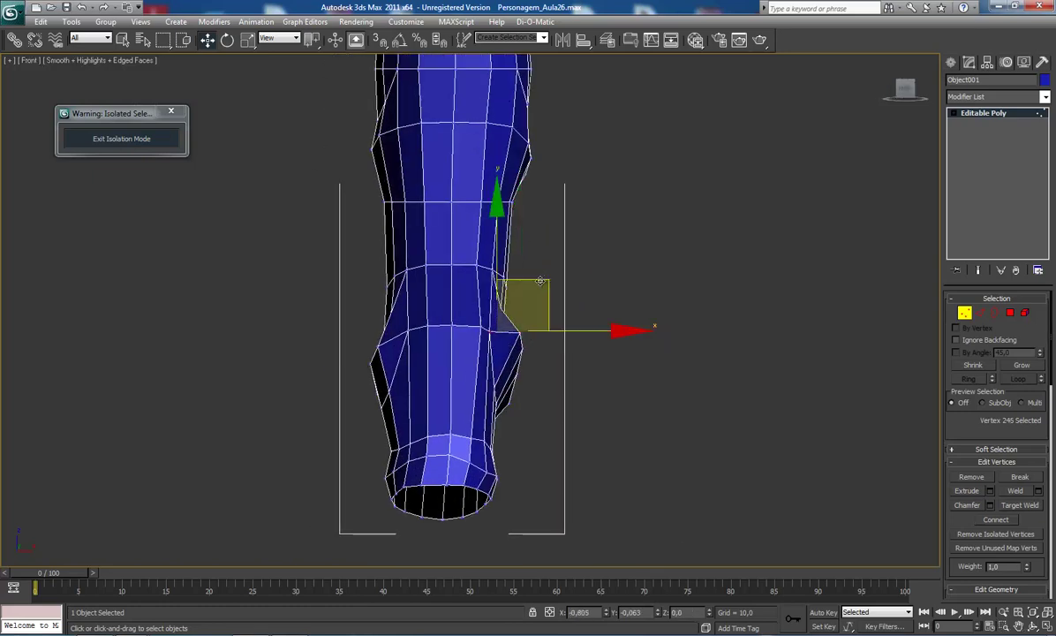
drag(544, 279, 556, 298)
click(519, 335)
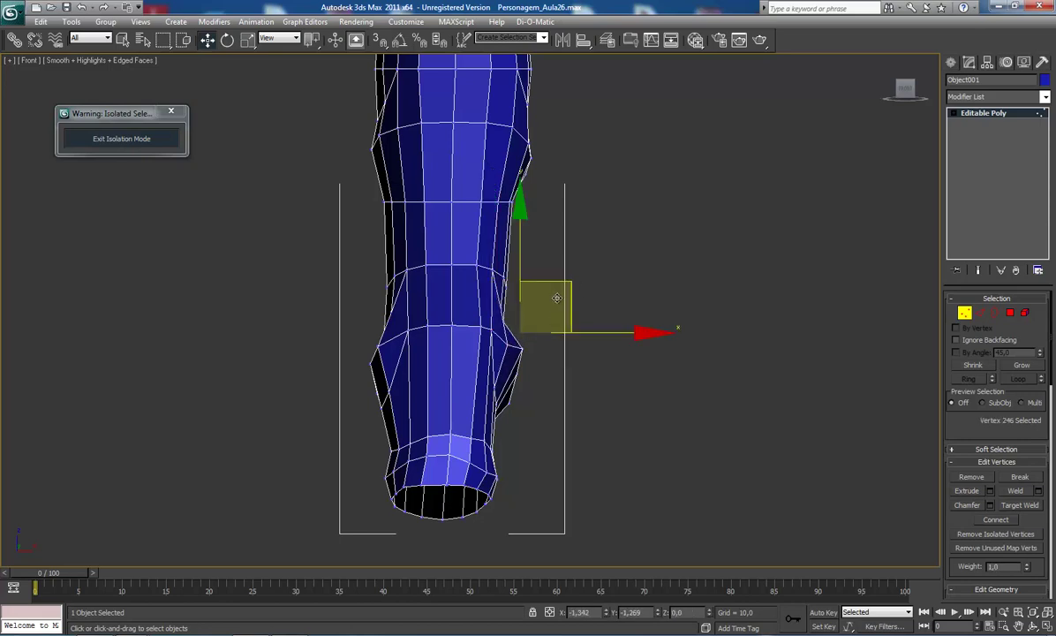
click(507, 344)
click(522, 348)
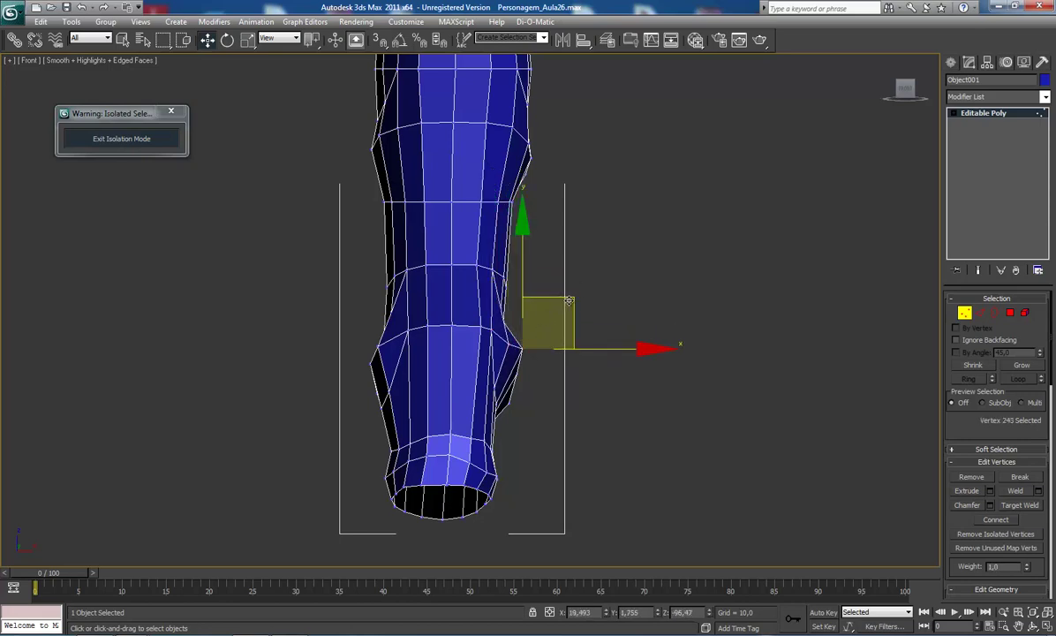
drag(571, 304, 562, 305)
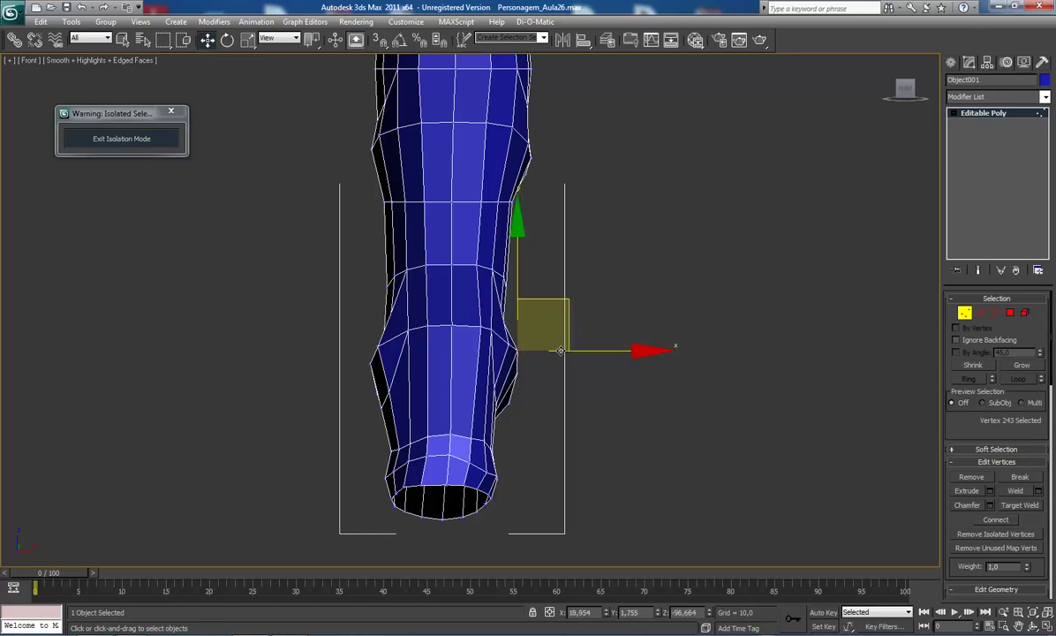
mouse_move(566, 360)
alt+middle_down()
mouse_move(501, 360)
mouse_move(492, 348)
mouse_move(419, 366)
mouse_move(449, 354)
mouse_move(395, 332)
mouse_move(472, 309)
mouse_move(474, 328)
mouse_move(434, 342)
alt+middle_up()
scroll(418, 349, up, 3)
Select five vertices along the leg's left edge and push them outward to bend the leg
ctrl+click(408, 362)
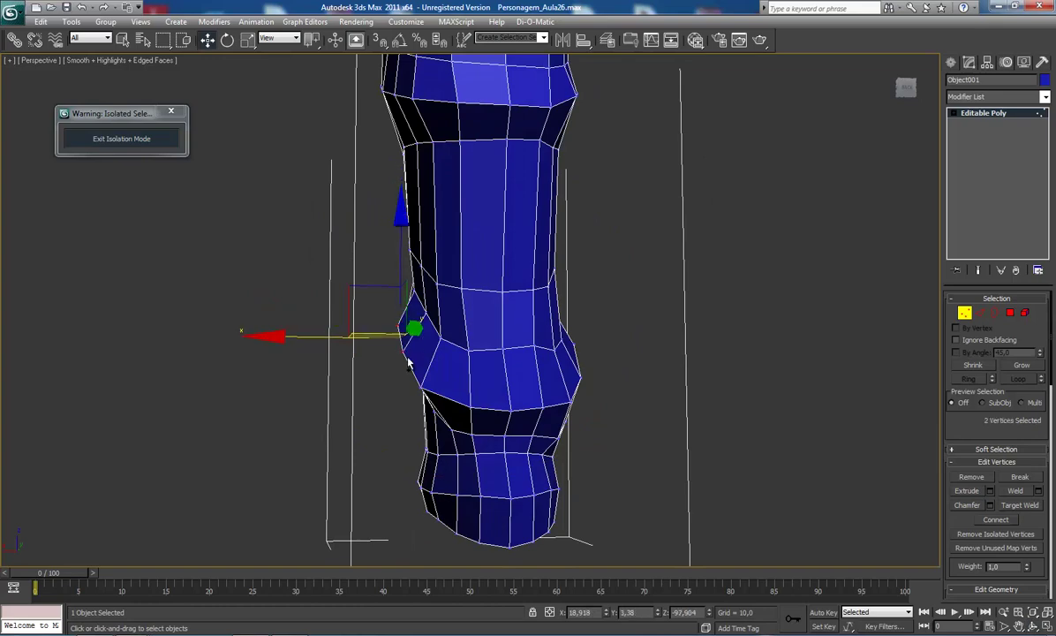
ctrl+click(421, 384)
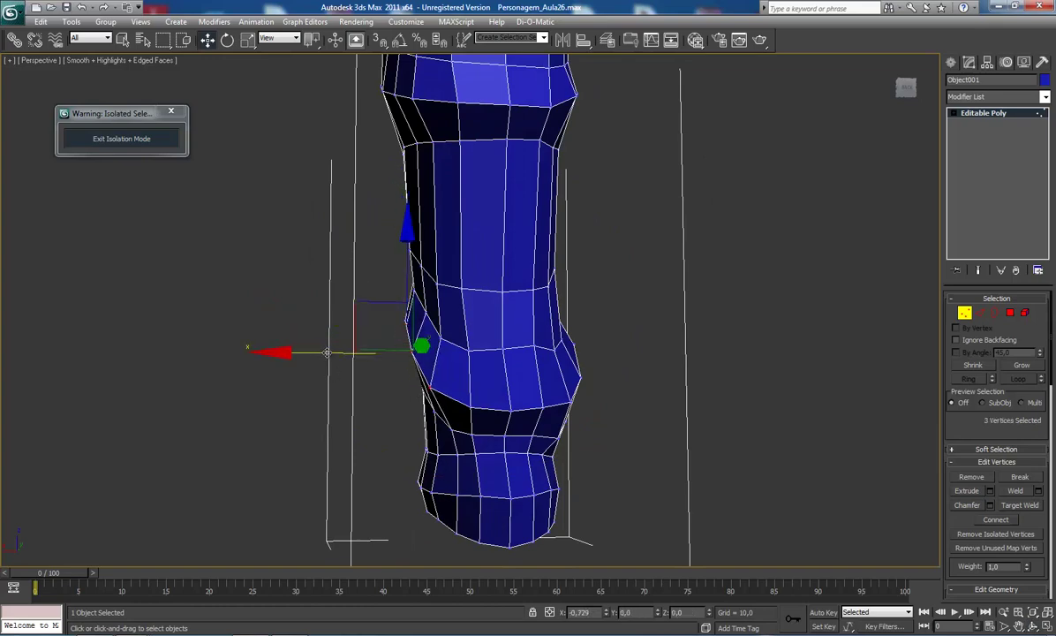
mouse_move(491, 406)
alt+middle_down()
mouse_move(509, 361)
mouse_move(510, 372)
mouse_move(623, 386)
mouse_move(507, 383)
mouse_move(551, 384)
mouse_move(559, 395)
mouse_move(499, 387)
mouse_move(496, 346)
mouse_move(530, 289)
alt+middle_up()
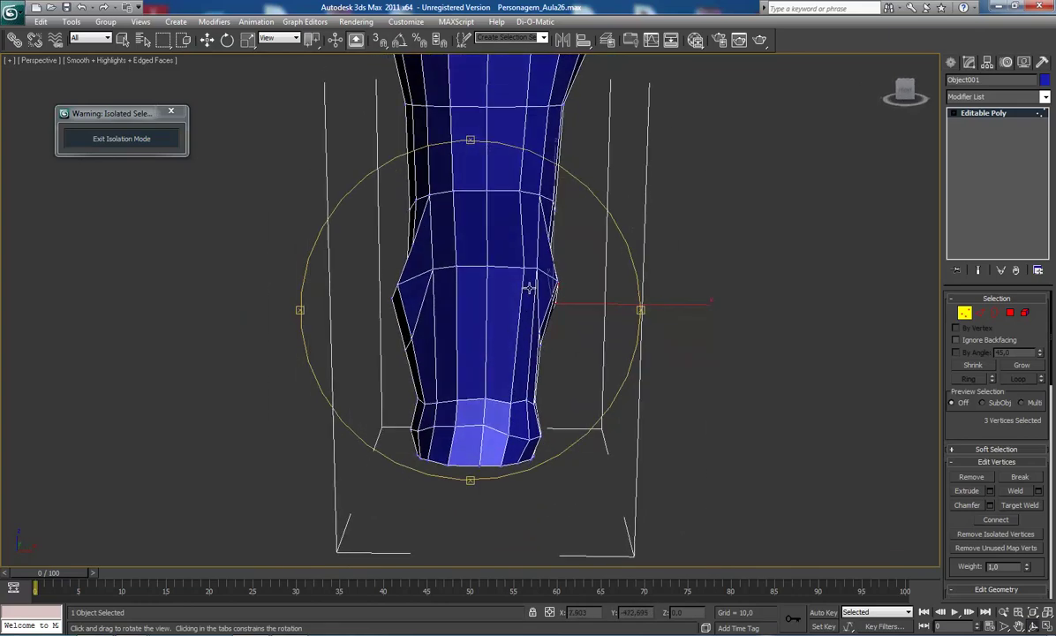
click(522, 269)
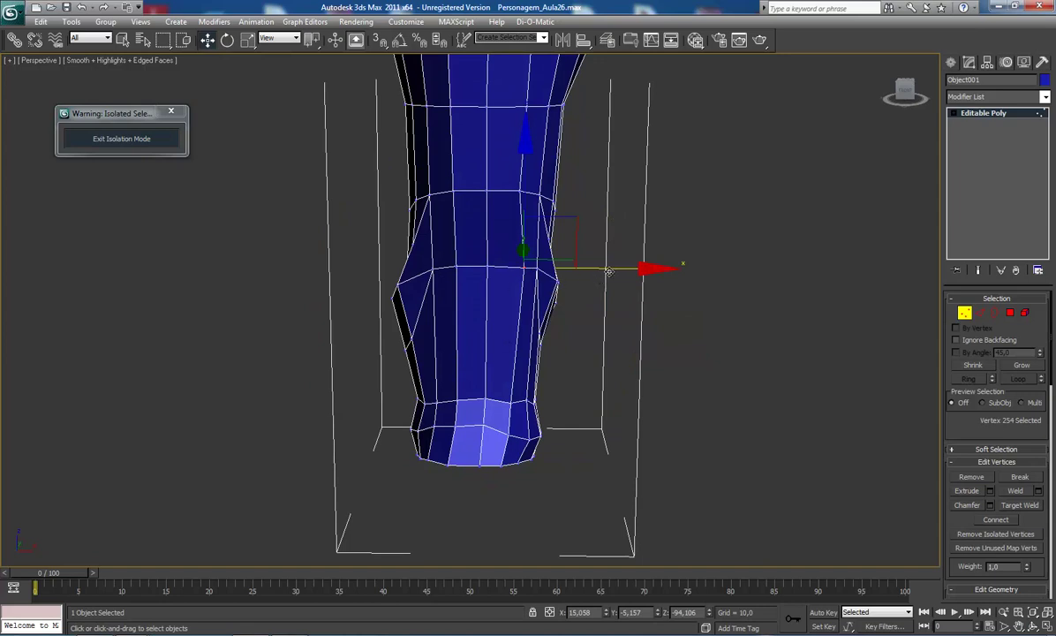
click(536, 269)
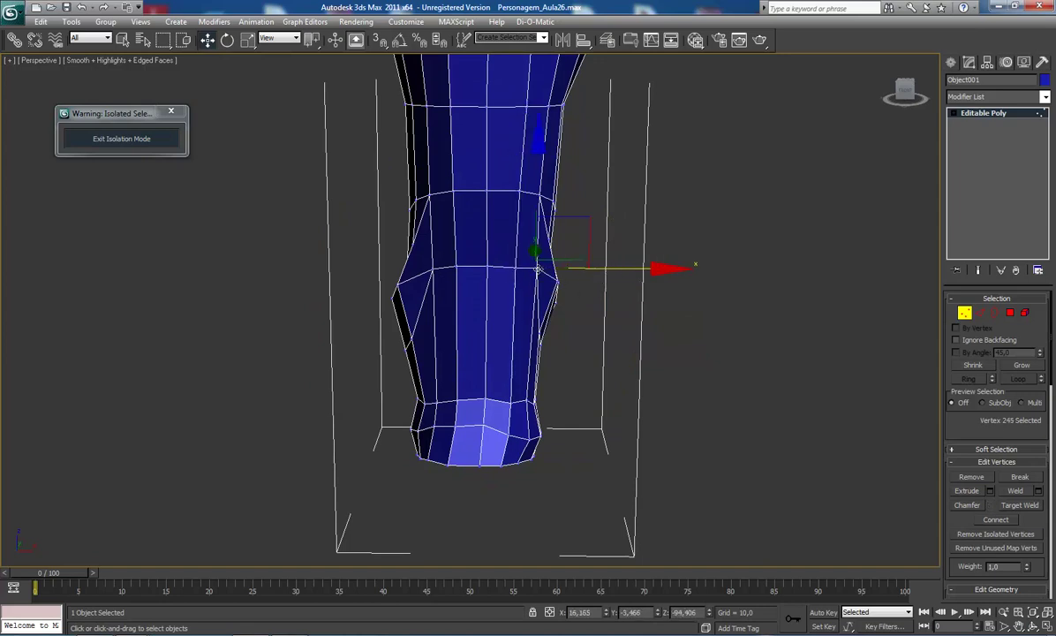
scroll(640, 300, down, 3)
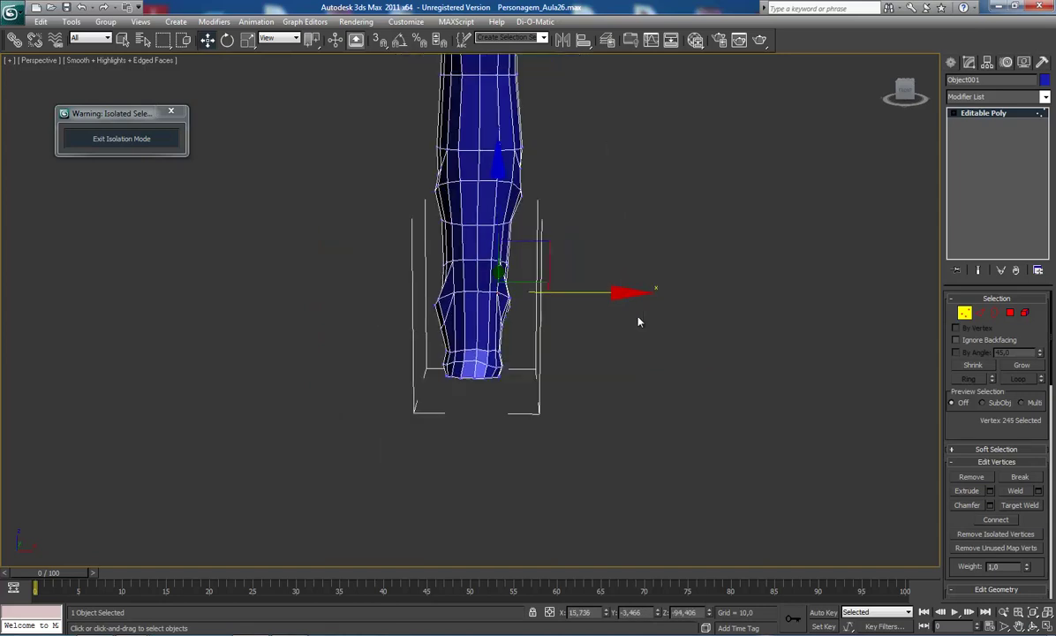
mouse_move(491, 325)
alt+middle_down()
mouse_move(542, 307)
mouse_move(483, 330)
mouse_move(469, 321)
mouse_move(471, 369)
mouse_move(504, 302)
alt+middle_up()
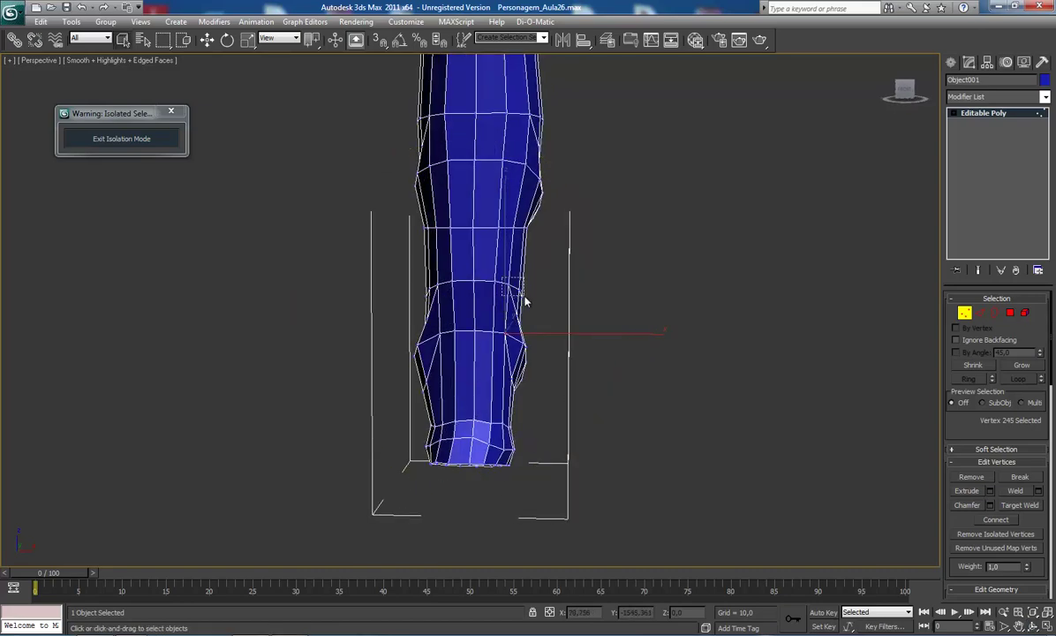
drag(502, 279, 524, 301)
mouse_move(545, 345)
alt+middle_down()
mouse_move(427, 347)
mouse_move(412, 337)
alt+middle_up()
drag(419, 302, 435, 320)
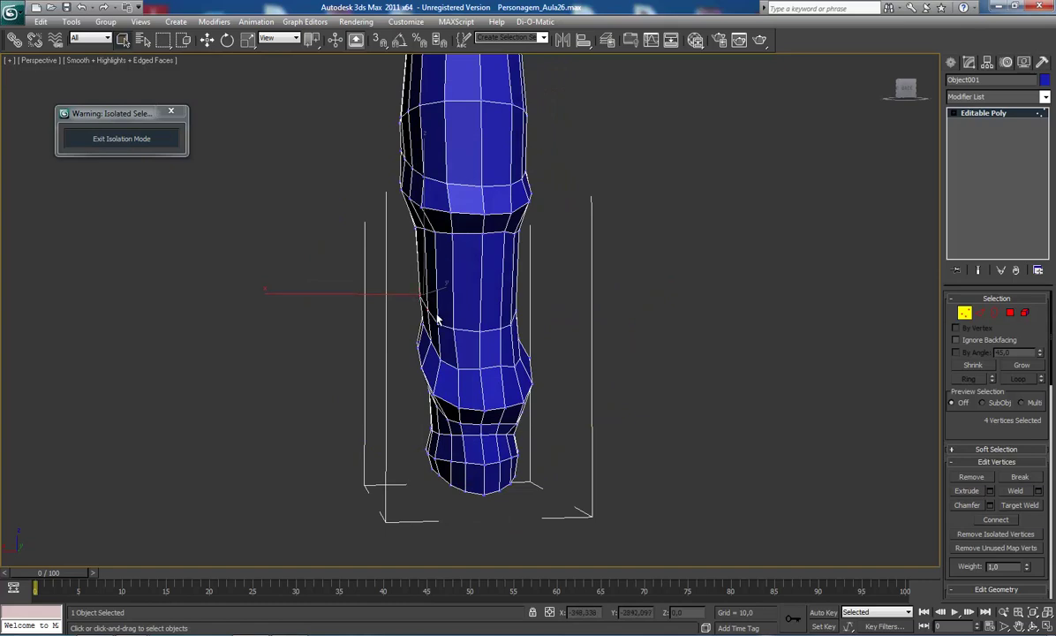
scroll(439, 324, up, 2)
ctrl+click(421, 299)
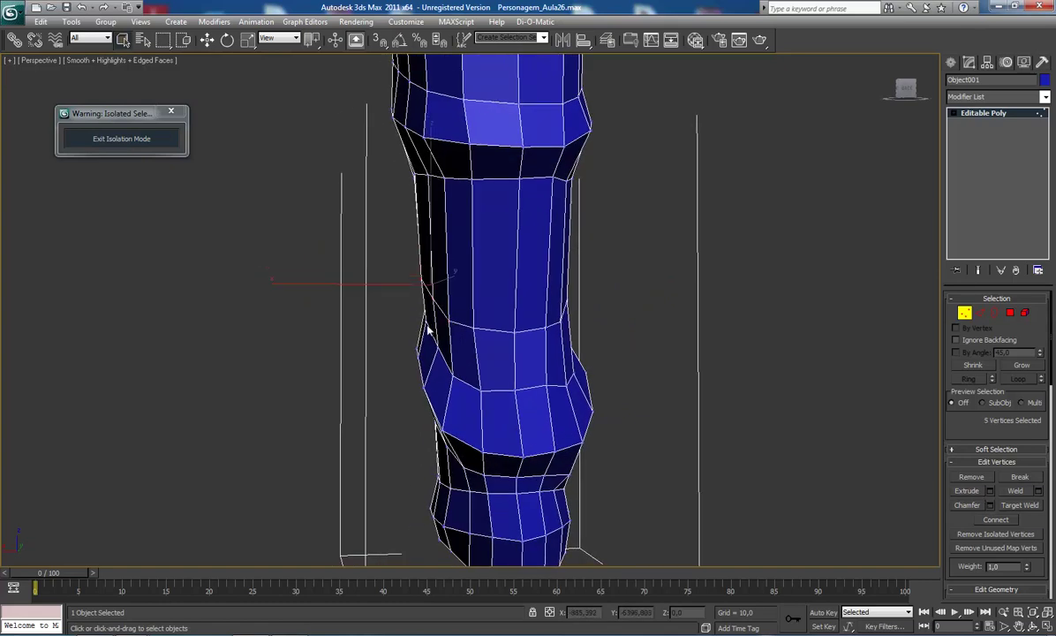
key(w)
drag(339, 287, 322, 282)
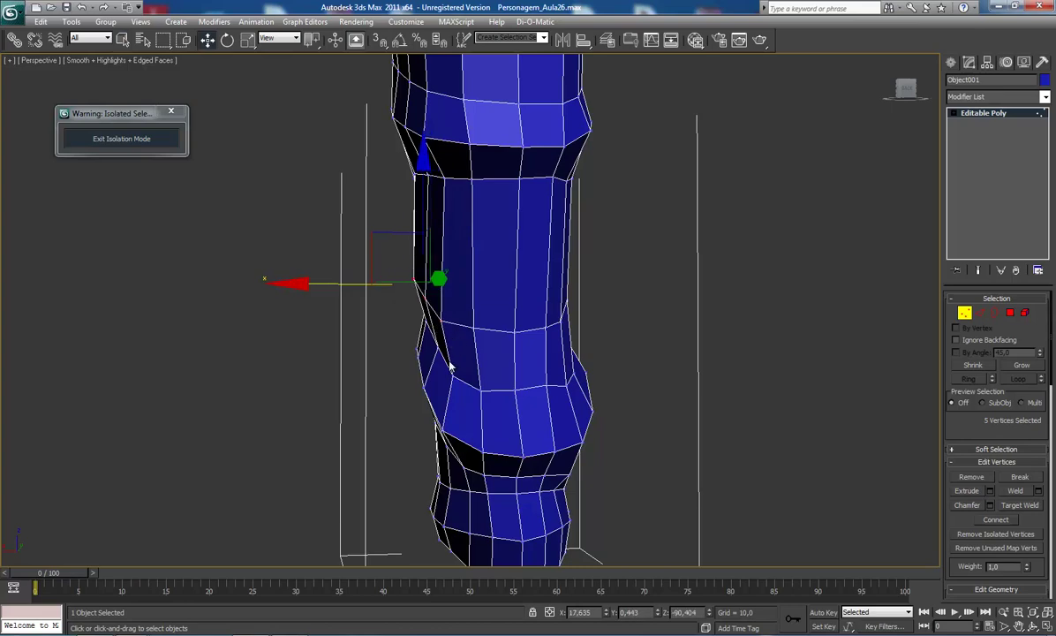
Nudge single vertices on the bulge and the leg's left side slightly sideways
mouse_move(450, 375)
alt+middle_down()
mouse_move(546, 359)
mouse_move(481, 337)
mouse_move(495, 372)
mouse_move(478, 361)
alt+middle_up()
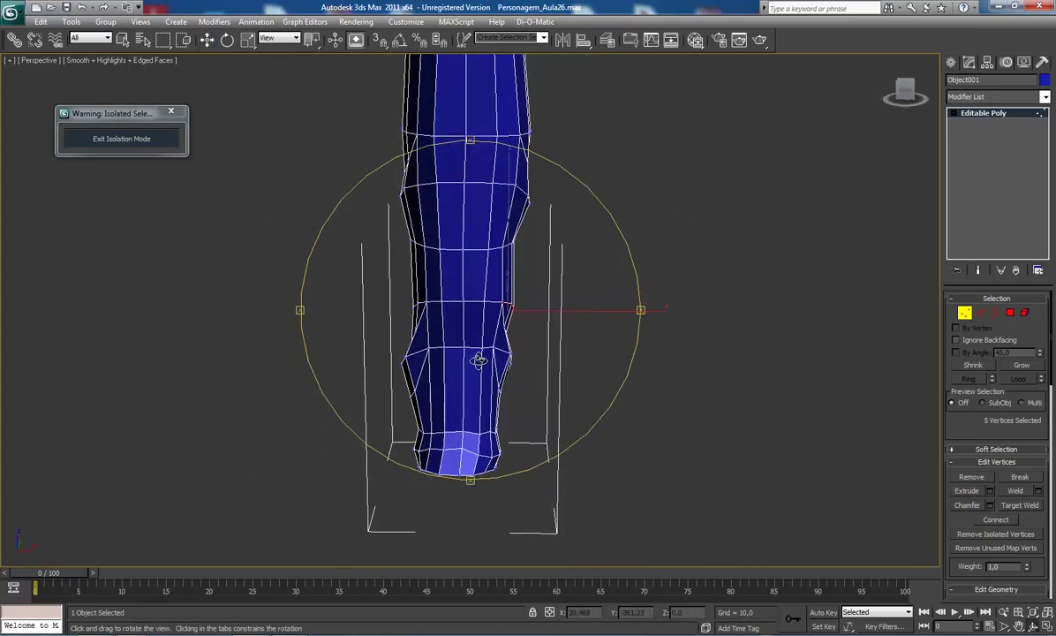
key(w)
click(496, 350)
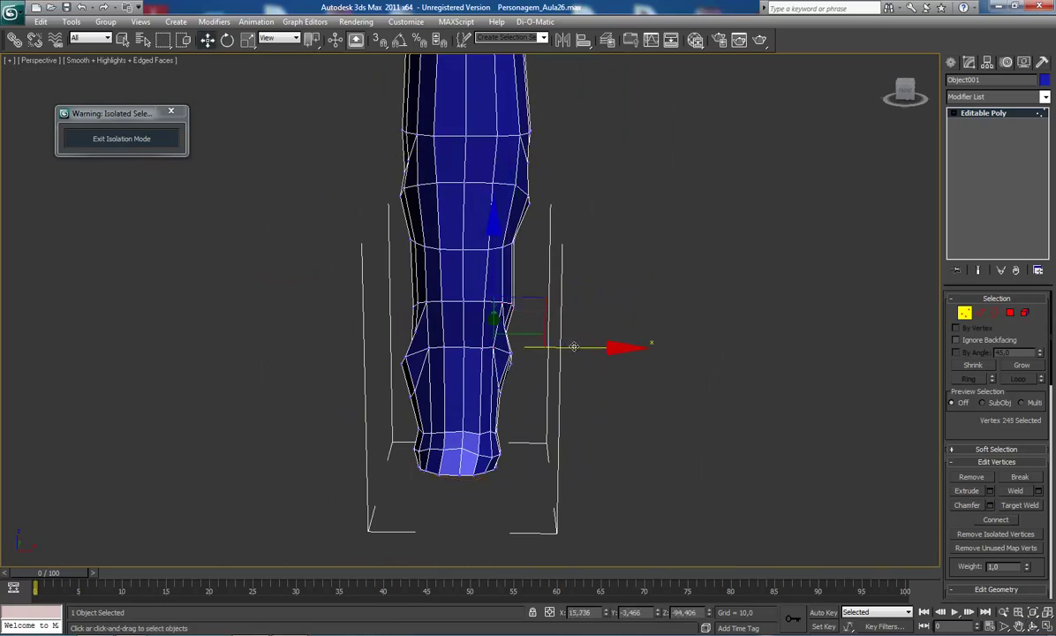
drag(574, 347, 578, 348)
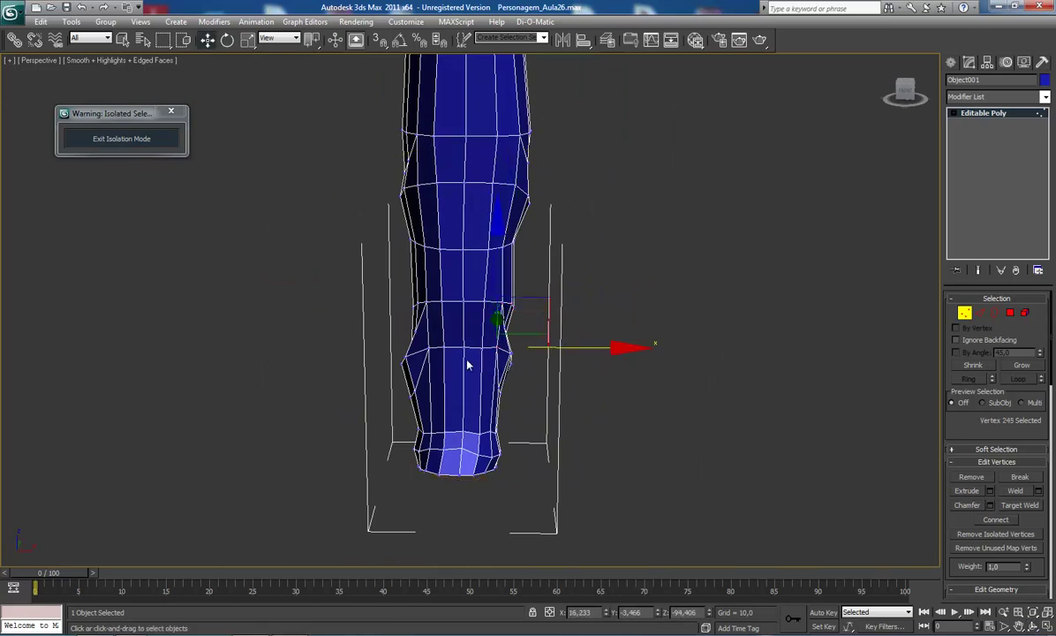
click(428, 349)
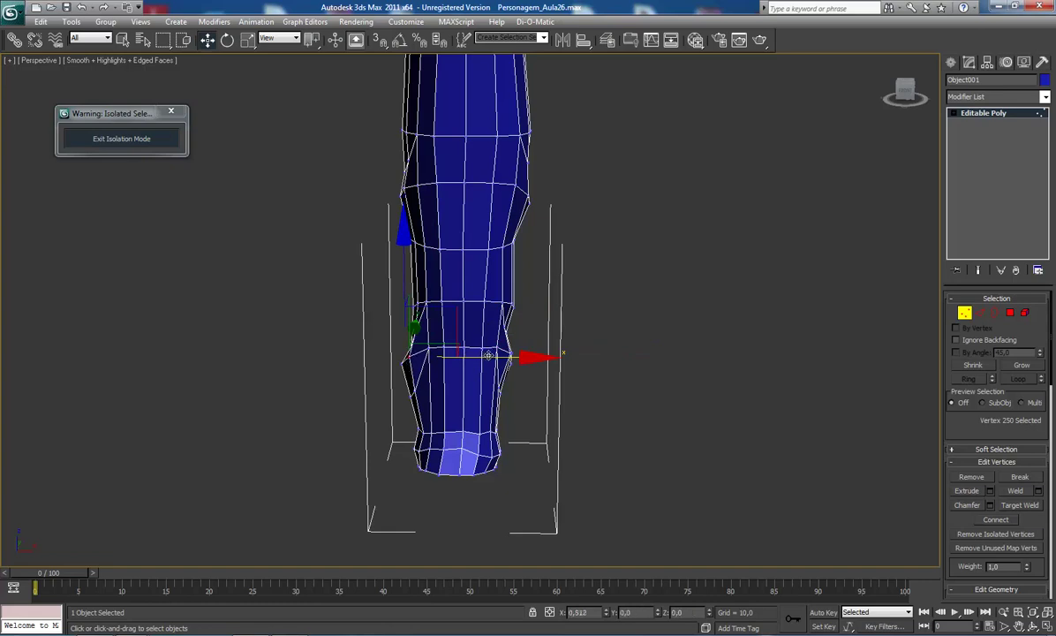
drag(481, 353, 491, 353)
click(401, 360)
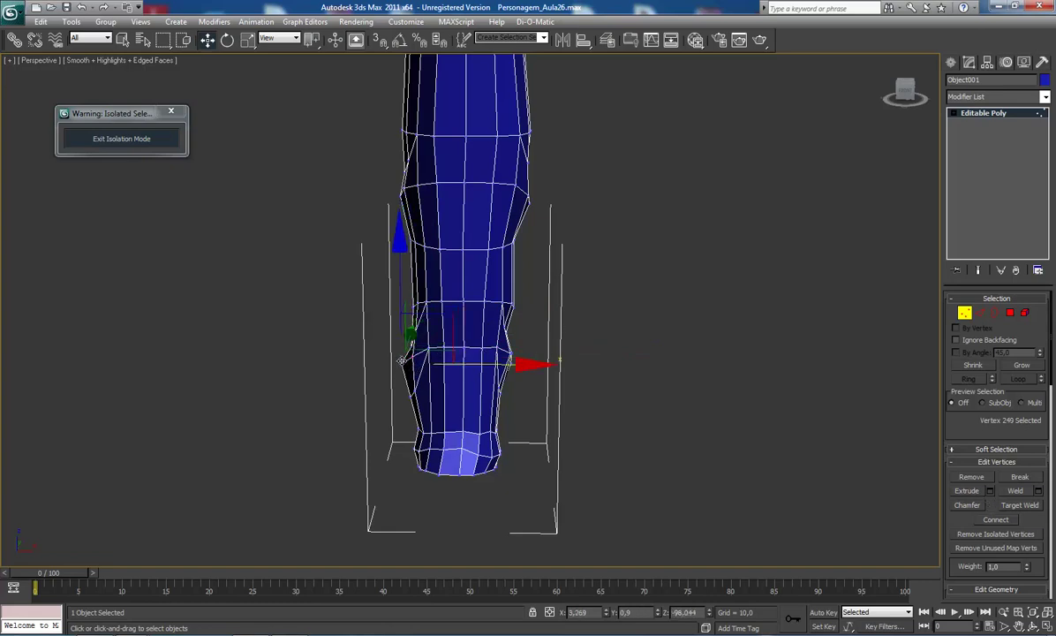
drag(404, 361, 408, 362)
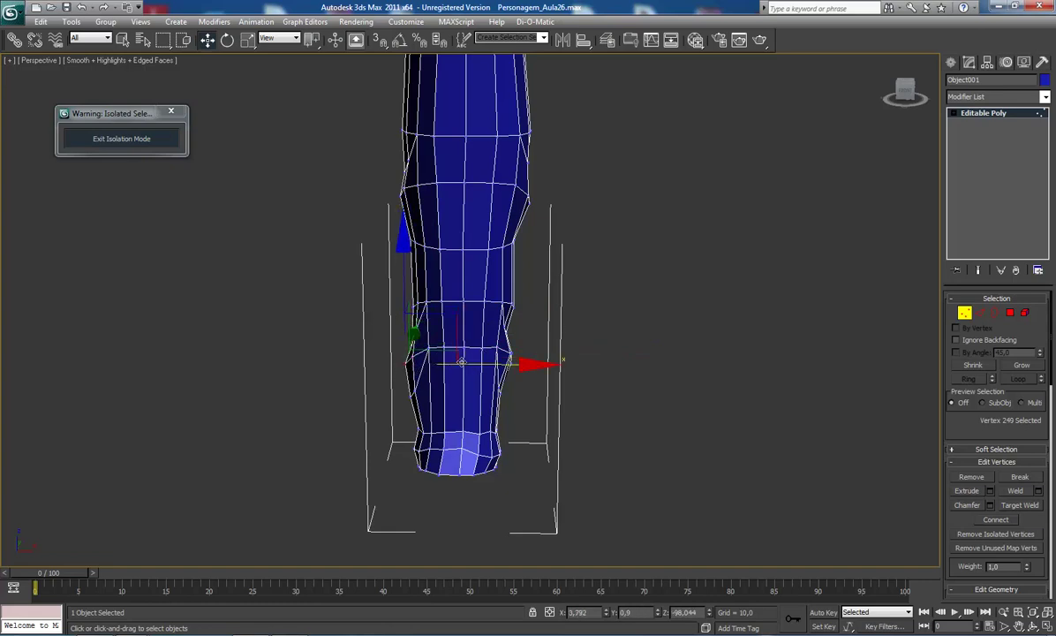
Select three vertices on the leg's left edge and tuck them slightly inward
scroll(507, 371, down, 3)
scroll(514, 373, up, 2)
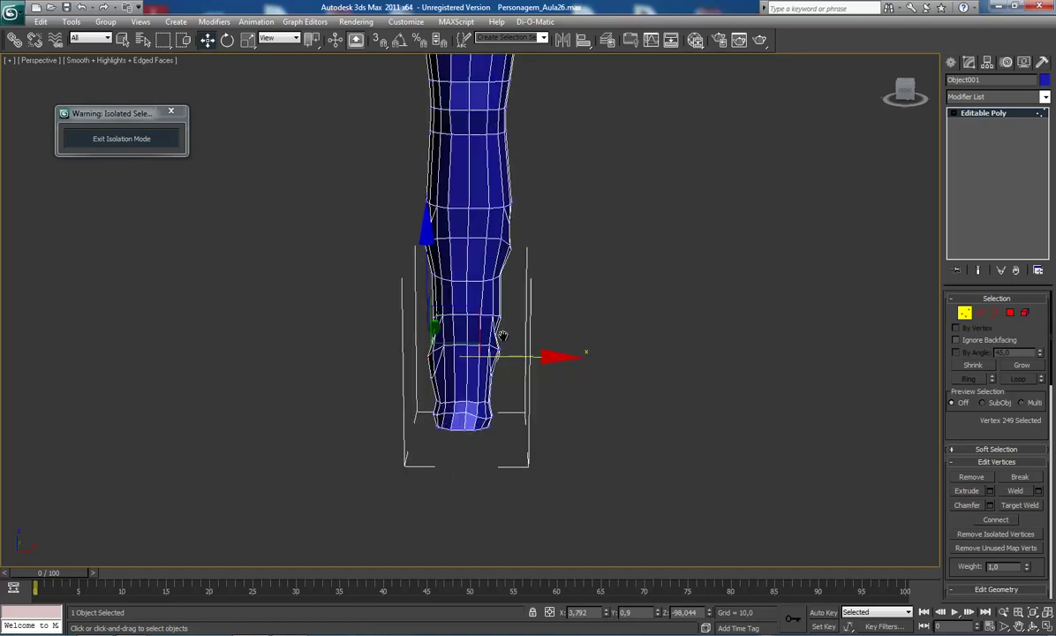
scroll(481, 353, up, 3)
click(531, 358)
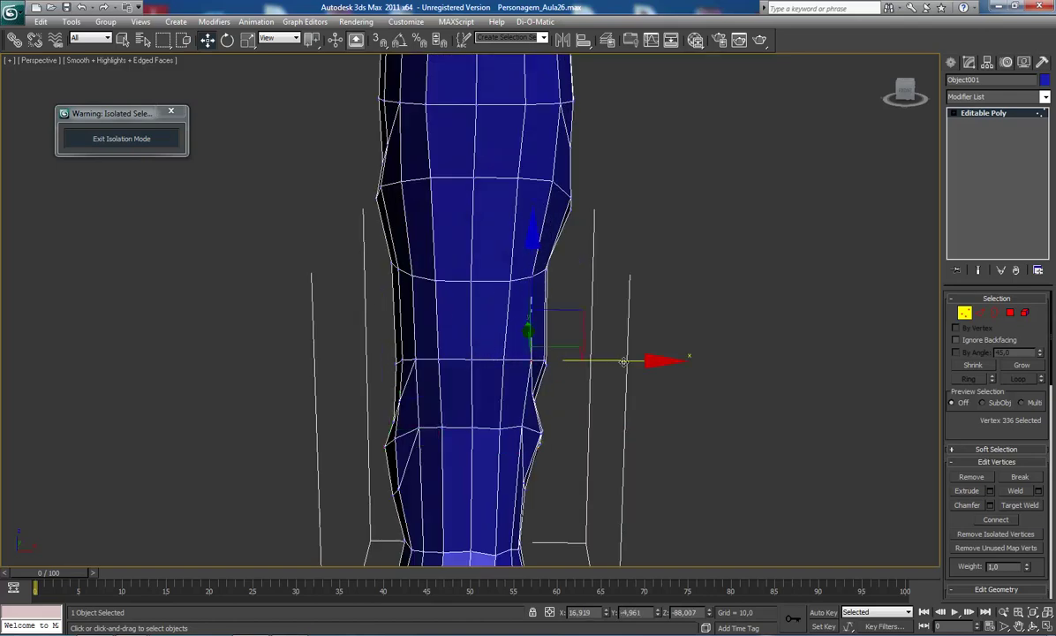
drag(349, 351, 428, 371)
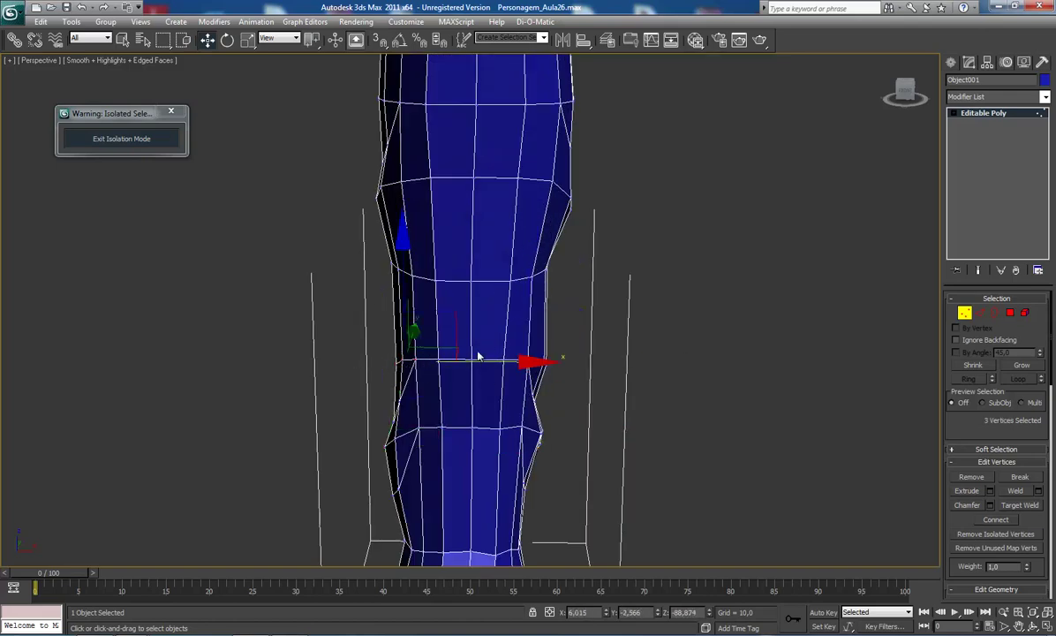
mouse_move(450, 333)
mouse_down()
mouse_move(449, 320)
mouse_move(441, 351)
mouse_up()
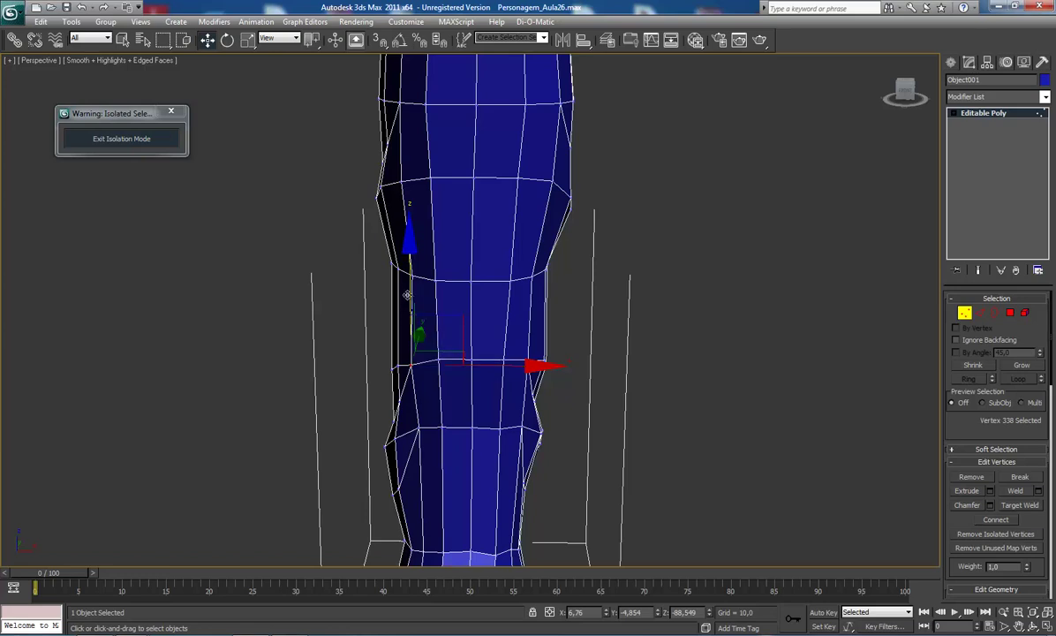
scroll(410, 289, down, 5)
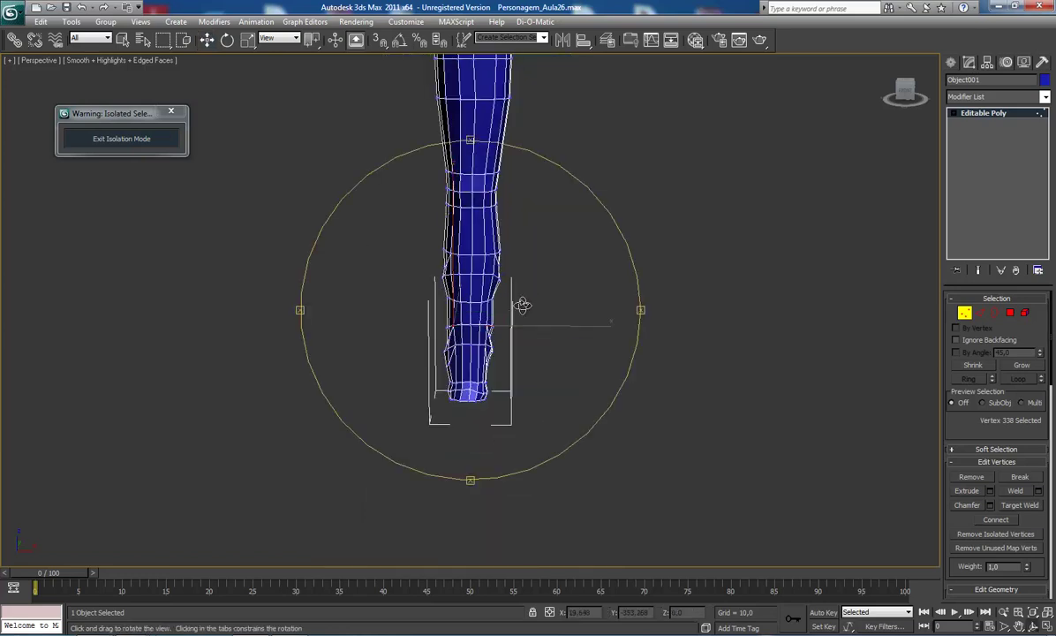
Pick vertices on the lower leg's front fold and its tip for moving
mouse_move(521, 301)
alt+middle_down()
mouse_move(381, 282)
mouse_move(403, 293)
alt+middle_up()
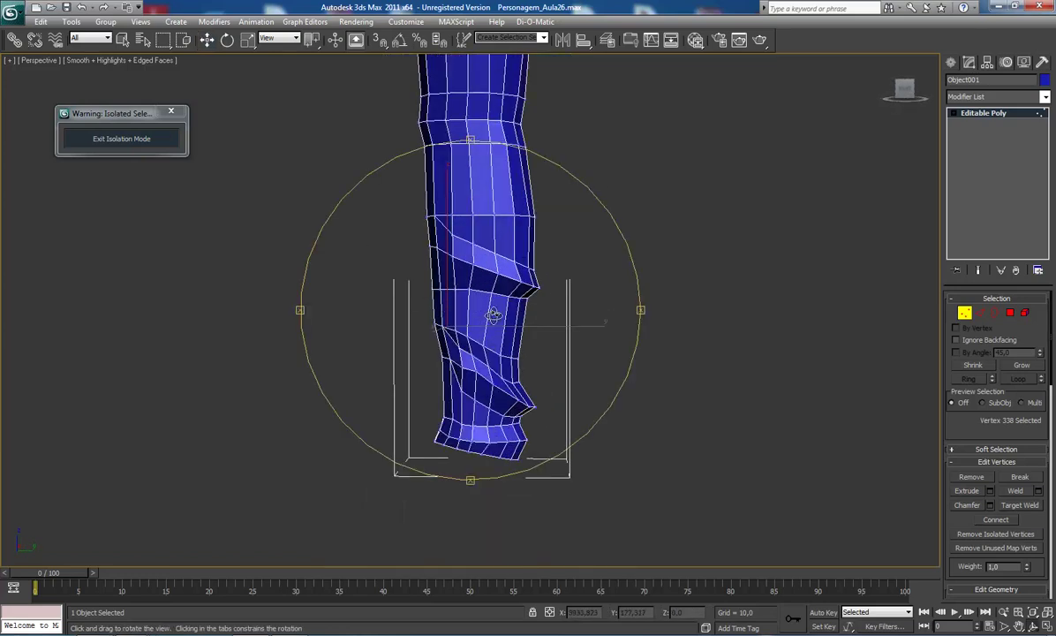
mouse_move(494, 316)
alt+middle_down()
mouse_move(566, 351)
mouse_move(531, 346)
mouse_move(620, 330)
mouse_move(422, 329)
mouse_move(419, 321)
mouse_move(592, 334)
mouse_move(273, 347)
alt+middle_up()
scroll(458, 345, down, 2)
scroll(422, 329, up, 4)
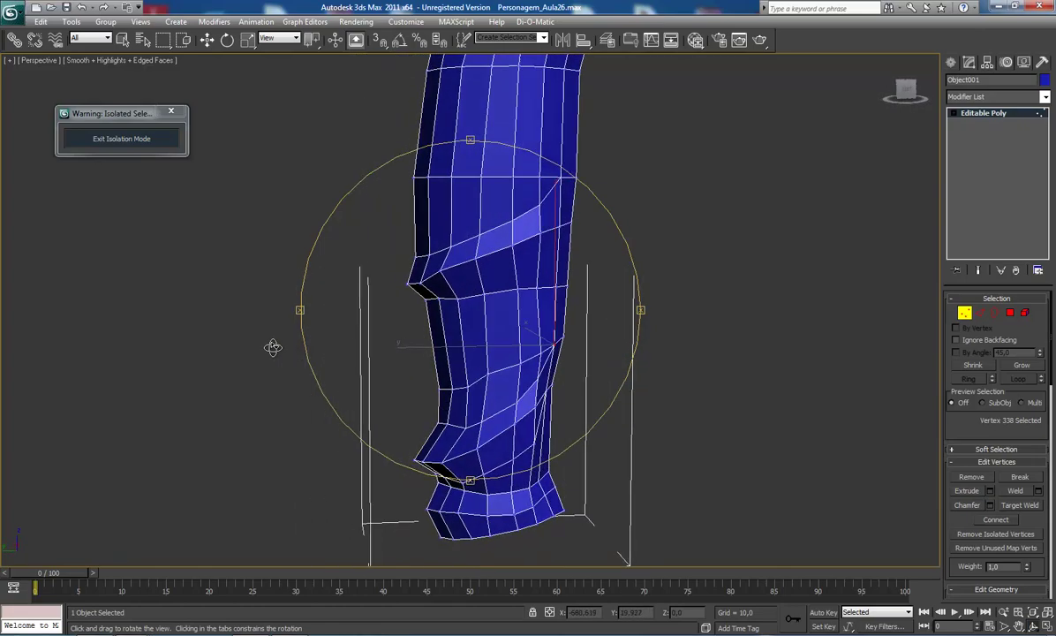
key(w)
click(427, 262)
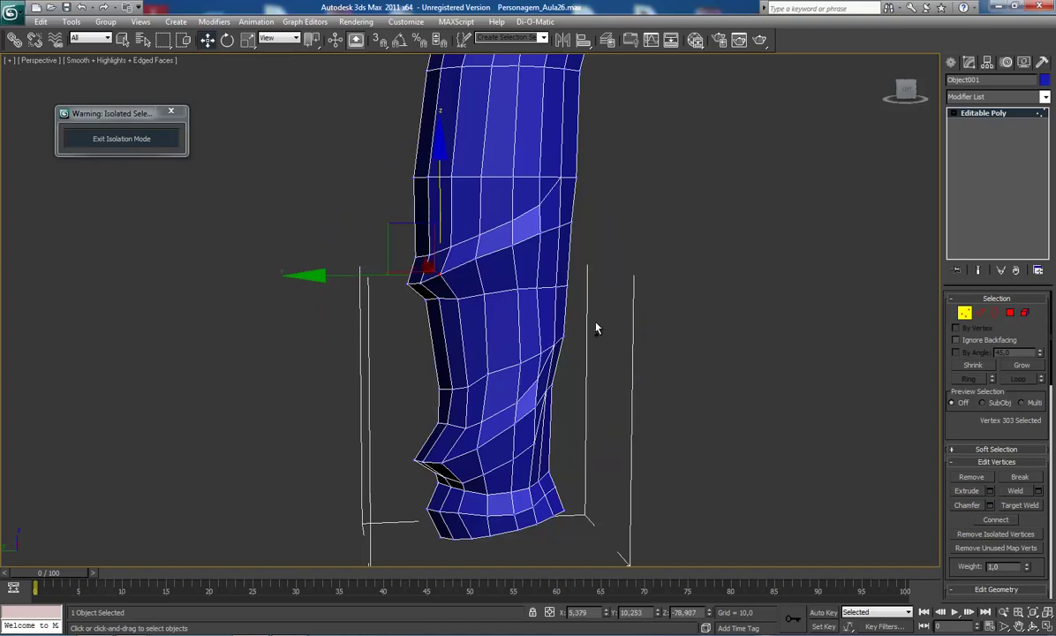
mouse_move(594, 330)
alt+middle_down()
mouse_move(405, 370)
mouse_move(494, 356)
mouse_move(521, 364)
mouse_move(486, 394)
alt+middle_up()
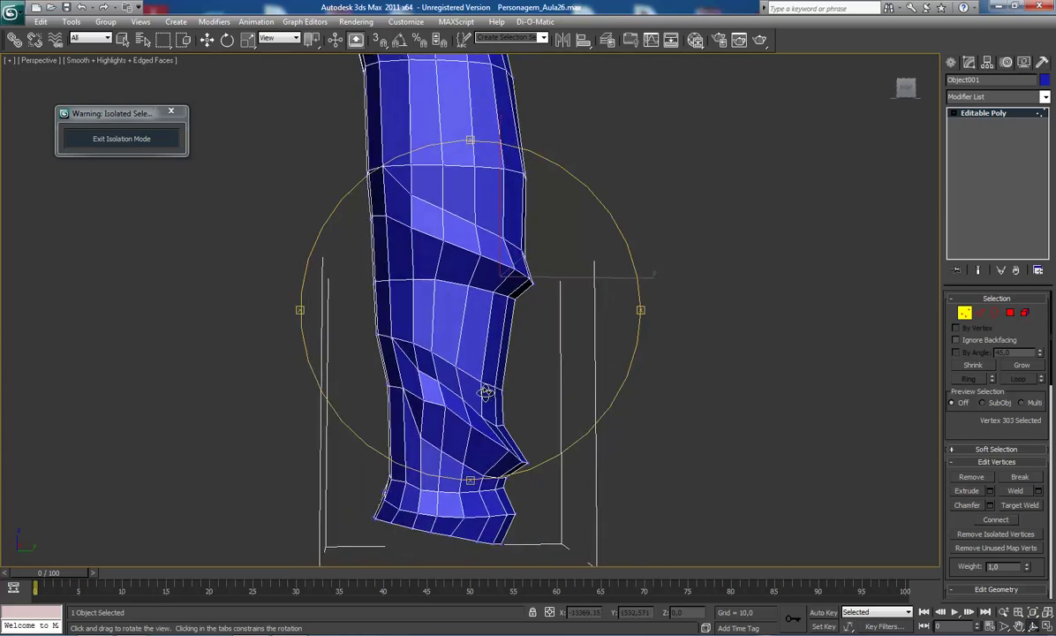
click(446, 406)
key(w)
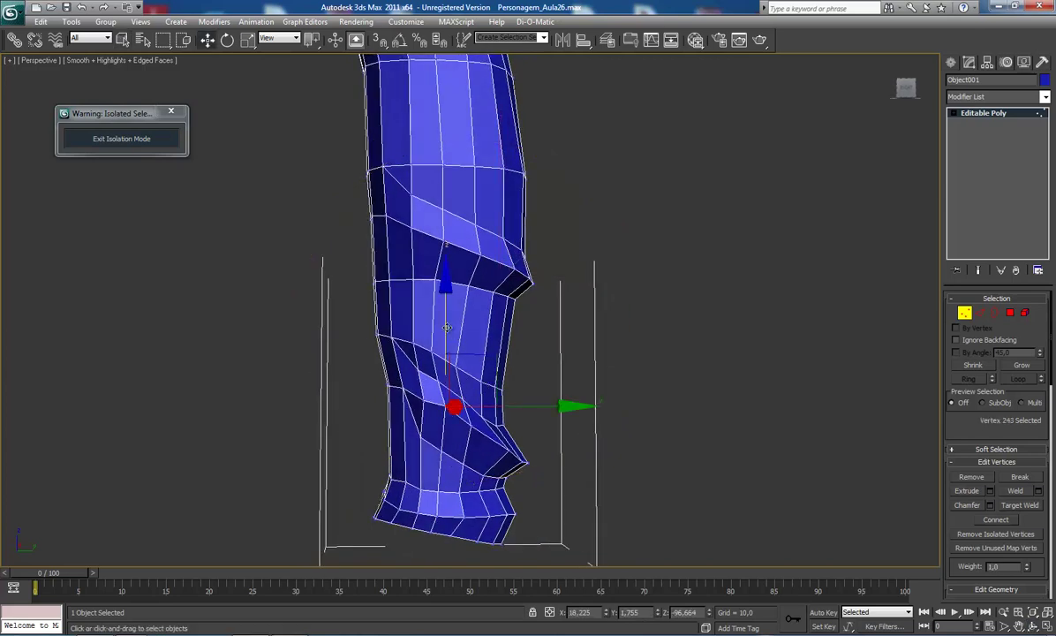
click(525, 454)
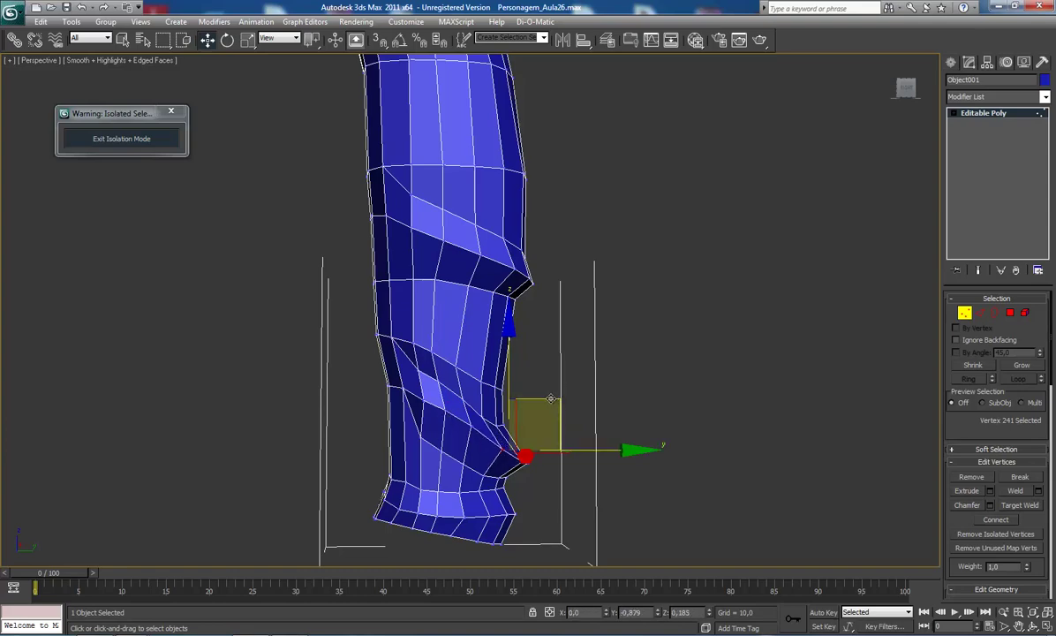
Select ankle-ring vertices and pull the fold vertex to deepen the crease near the ankle
mouse_move(550, 399)
alt+middle_down()
mouse_move(458, 400)
mouse_move(326, 435)
mouse_move(373, 384)
mouse_move(356, 408)
mouse_move(375, 460)
alt+middle_up()
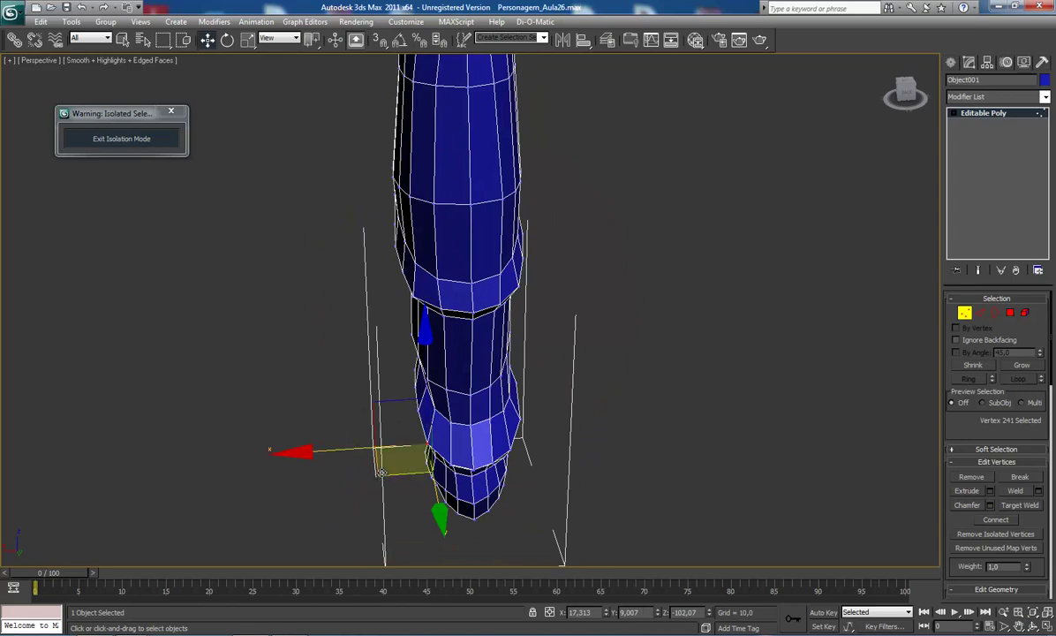
click(471, 454)
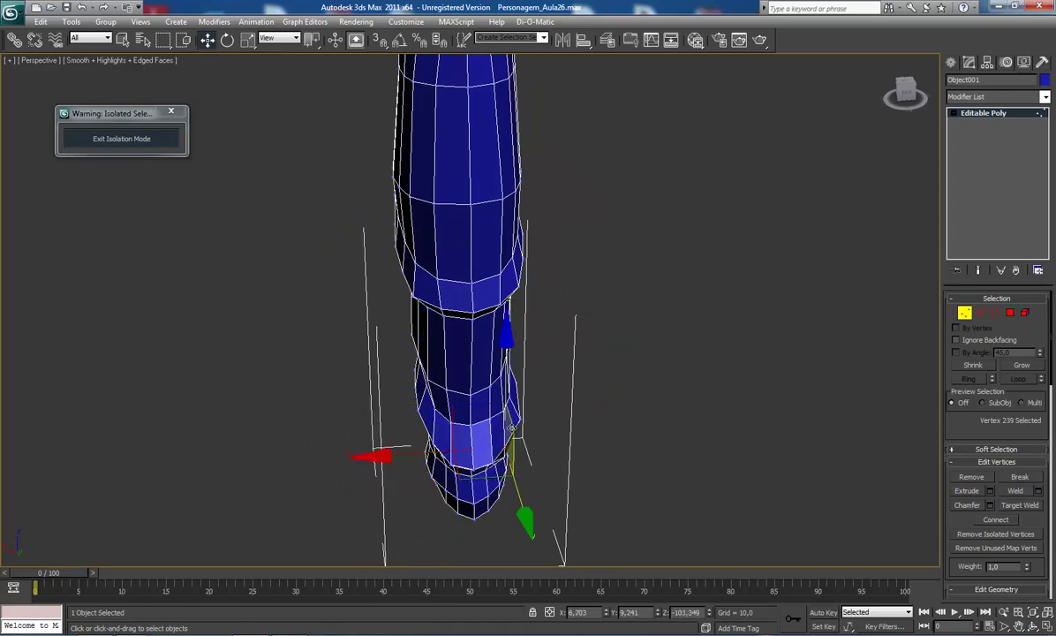
click(474, 431)
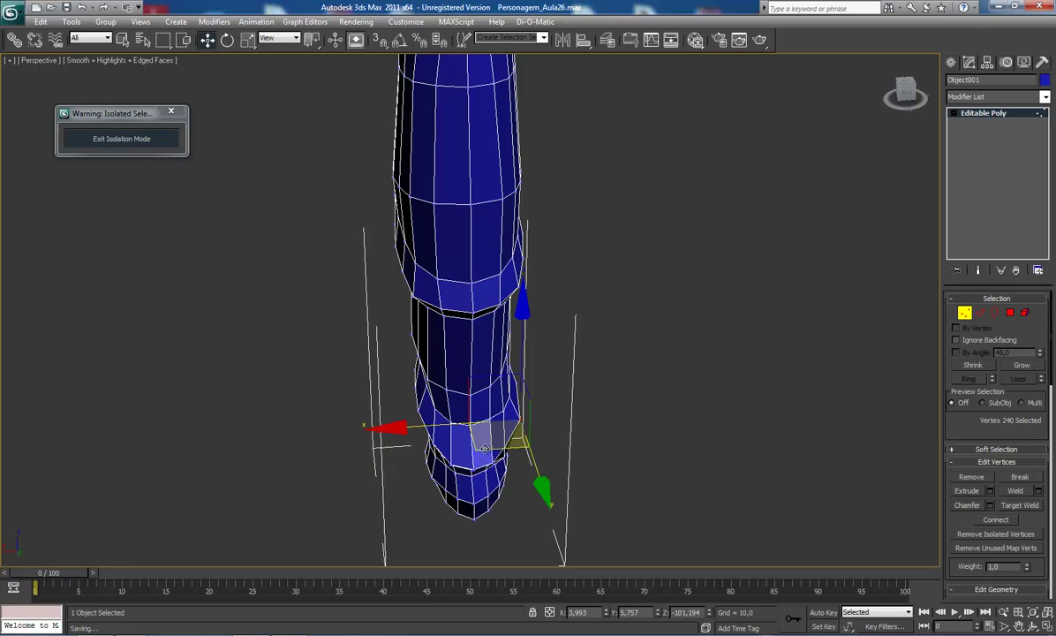
click(454, 465)
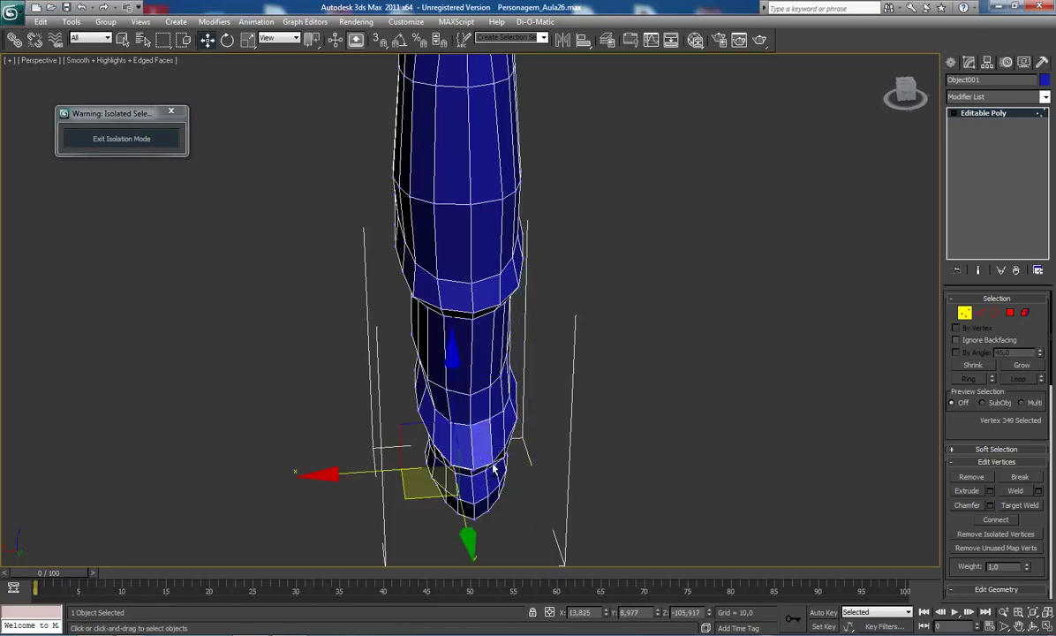
mouse_move(494, 469)
alt+middle_down()
mouse_move(538, 372)
mouse_move(528, 448)
mouse_move(513, 428)
alt+middle_up()
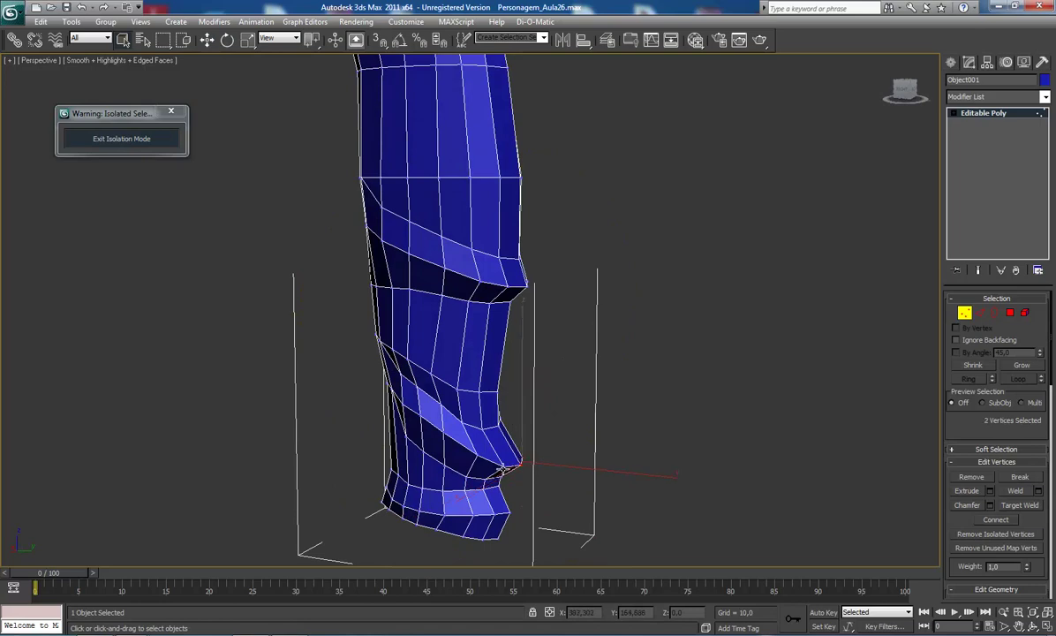
key(w)
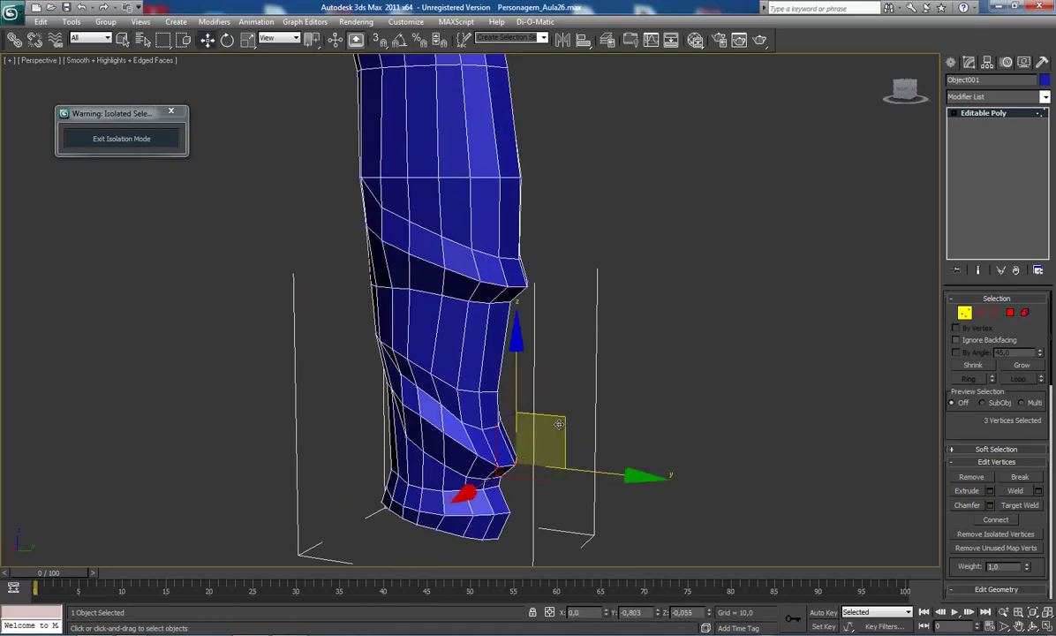
mouse_move(639, 472)
alt+middle_down()
mouse_move(518, 401)
mouse_move(532, 405)
mouse_move(504, 440)
alt+middle_up()
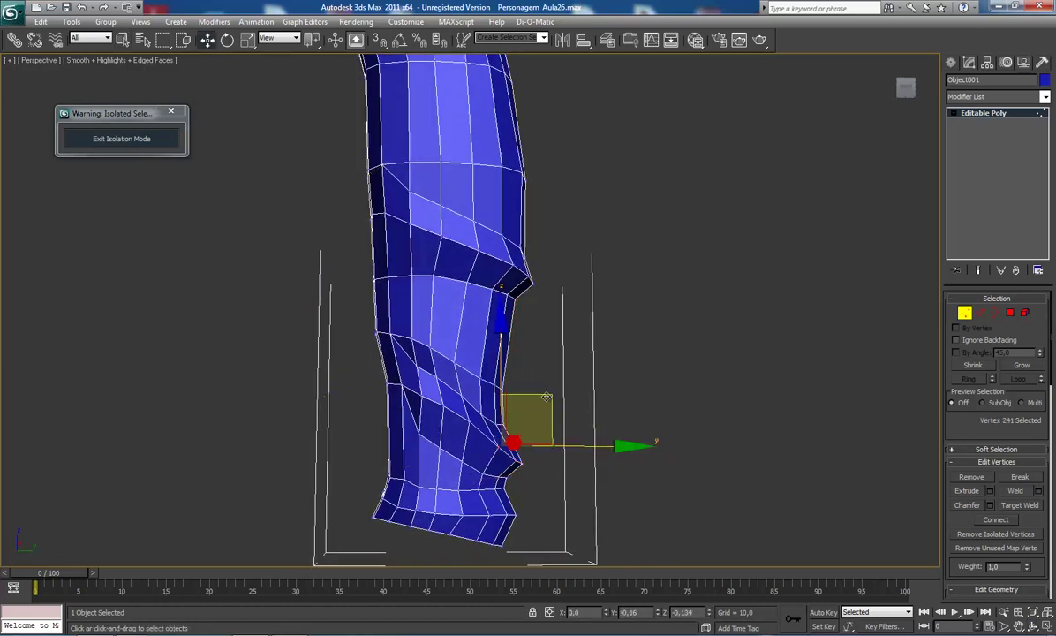
drag(545, 398, 475, 424)
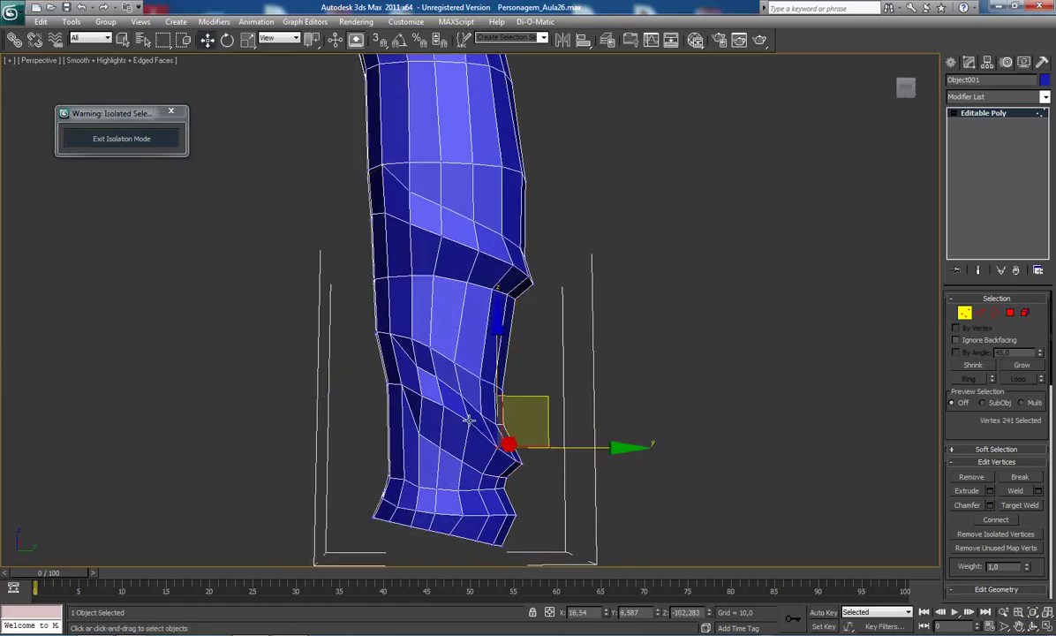
click(475, 416)
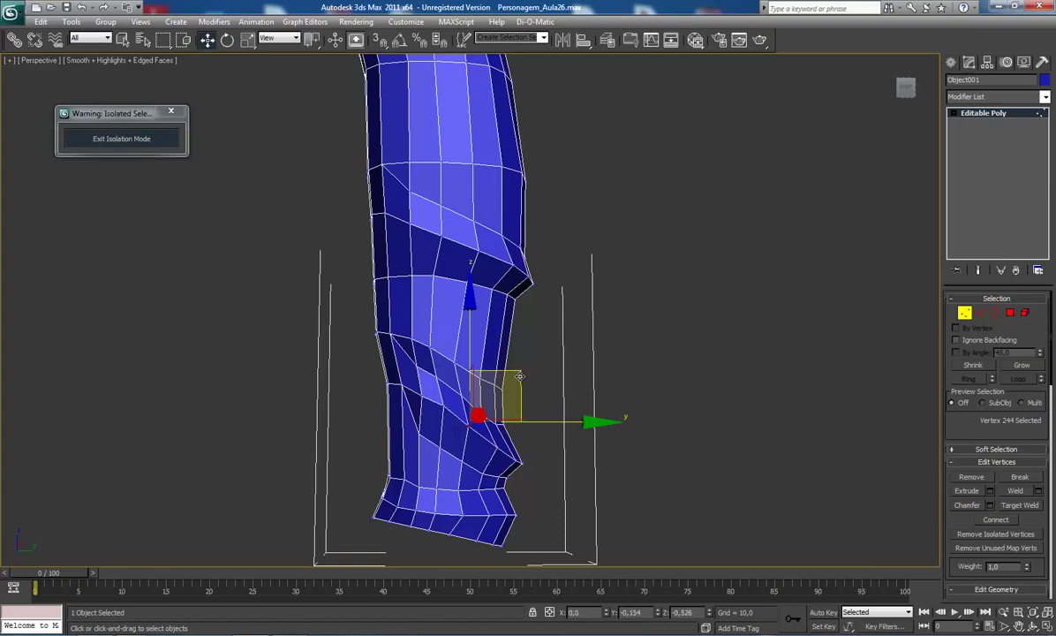
scroll(556, 417, down, 3)
mouse_move(512, 373)
alt+middle_down()
mouse_move(278, 377)
mouse_move(322, 367)
alt+middle_up()
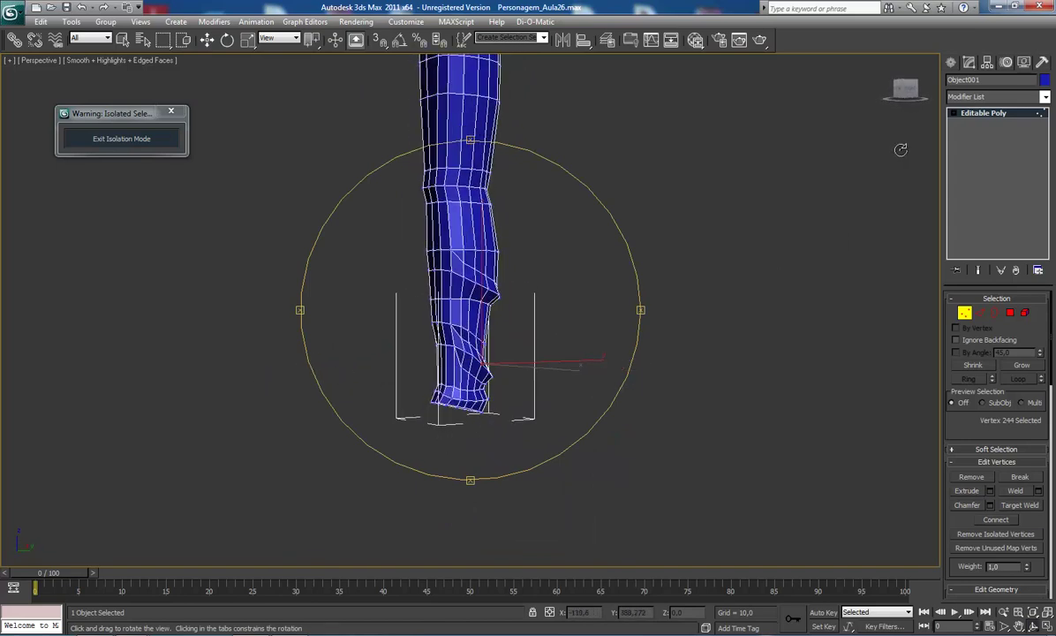
Return the leg to object level and inspect it with edged faces (F4) shown
click(988, 114)
mouse_move(492, 351)
alt+middle_down()
mouse_move(538, 346)
mouse_move(288, 313)
mouse_move(311, 328)
mouse_move(523, 313)
mouse_move(651, 332)
mouse_move(579, 333)
alt+middle_up()
mouse_move(519, 302)
alt+middle_down()
mouse_move(493, 356)
mouse_move(425, 359)
mouse_move(490, 344)
mouse_move(488, 295)
mouse_move(492, 363)
mouse_move(610, 363)
mouse_move(366, 356)
mouse_move(644, 353)
mouse_move(497, 396)
mouse_move(587, 370)
mouse_move(406, 400)
mouse_move(464, 394)
mouse_move(470, 412)
alt+middle_up()
key(F4)
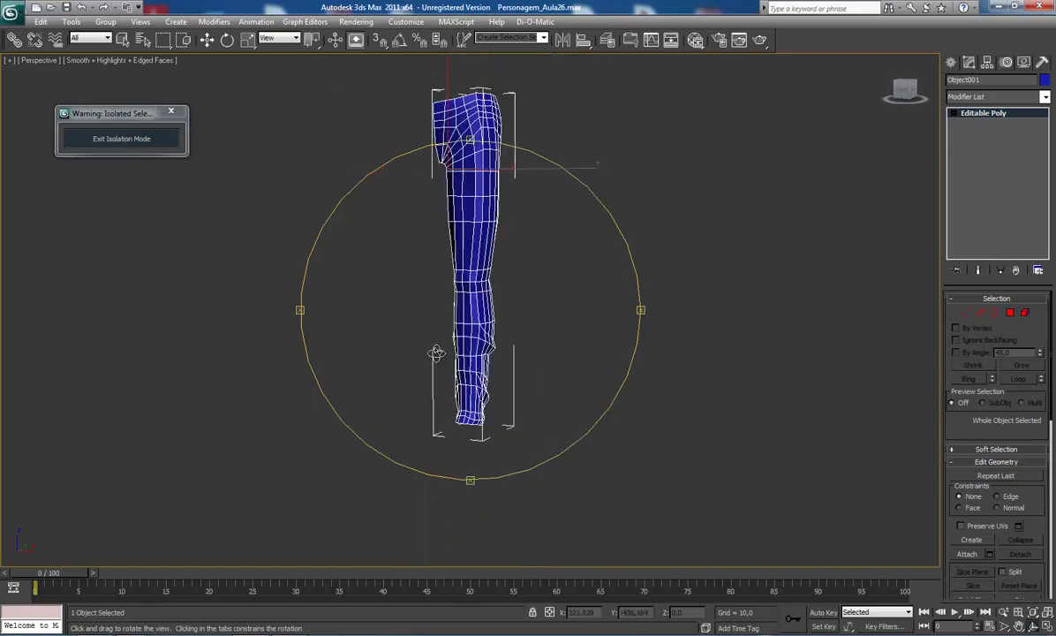
mouse_move(436, 353)
alt+middle_down()
mouse_move(521, 350)
mouse_move(521, 366)
mouse_move(482, 382)
mouse_move(578, 246)
alt+middle_up()
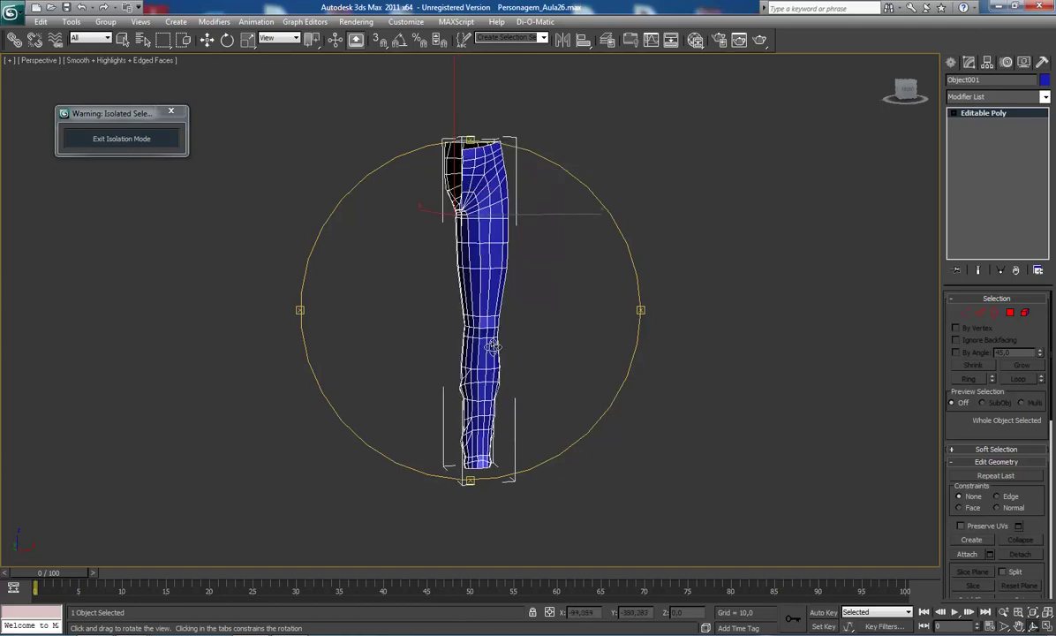
Exit isolation mode and frame the leg (Z) to view the waist against the teal torso
click(147, 134)
scroll(294, 198, down, 3)
scroll(294, 198, down, 2)
mouse_move(444, 235)
alt+middle_down()
mouse_move(426, 267)
mouse_move(430, 323)
mouse_move(338, 290)
mouse_move(366, 307)
mouse_move(440, 307)
alt+middle_up()
key(z)
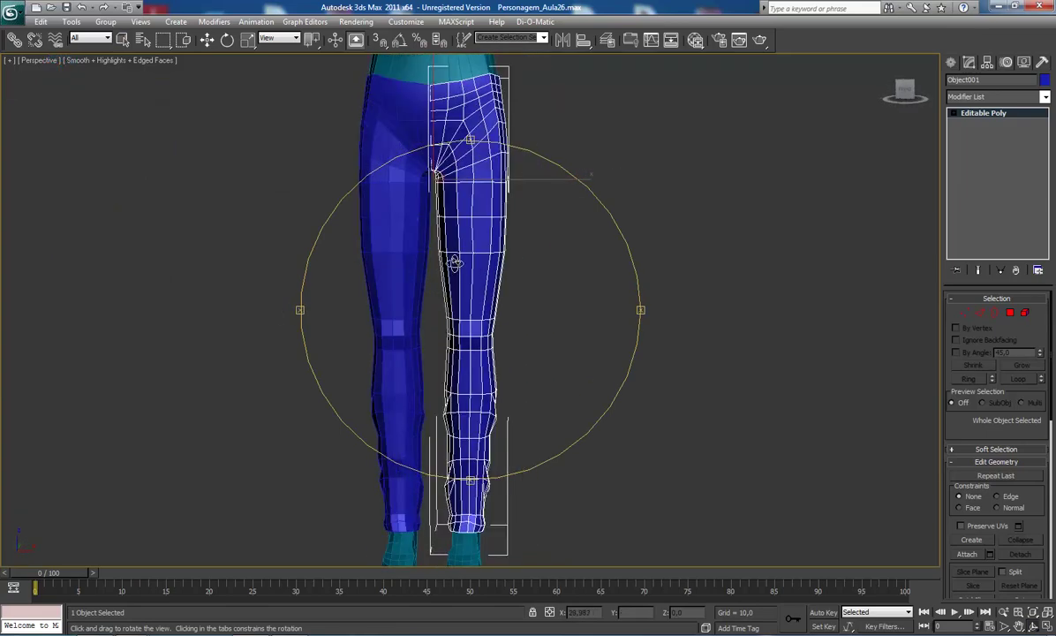
mouse_move(454, 262)
alt+middle_down()
mouse_move(471, 342)
mouse_move(347, 329)
mouse_move(455, 305)
alt+middle_up()
scroll(457, 309, up, 5)
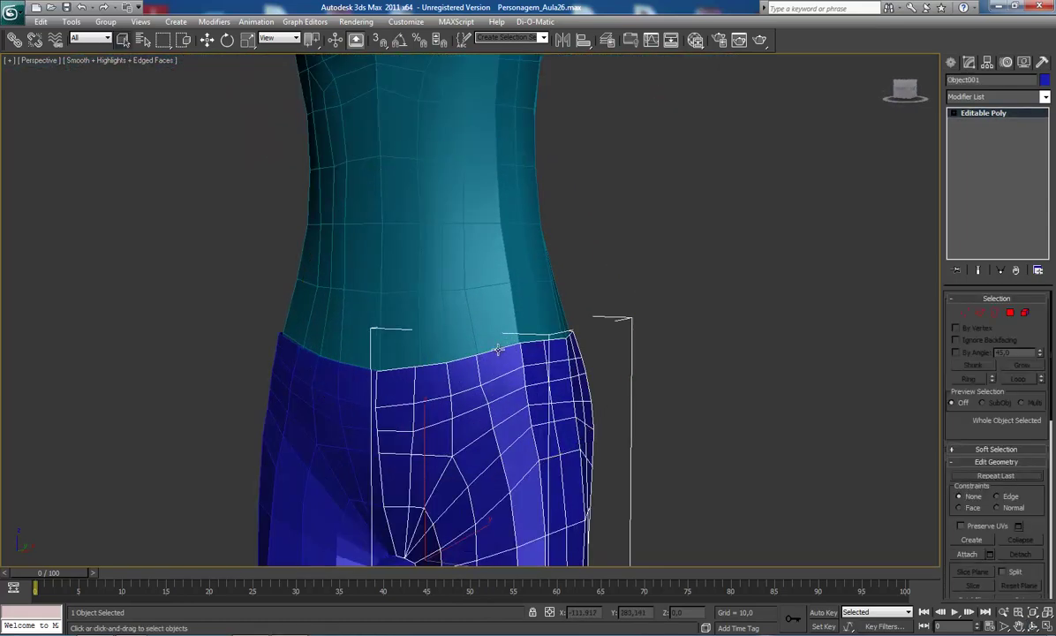
key(2)
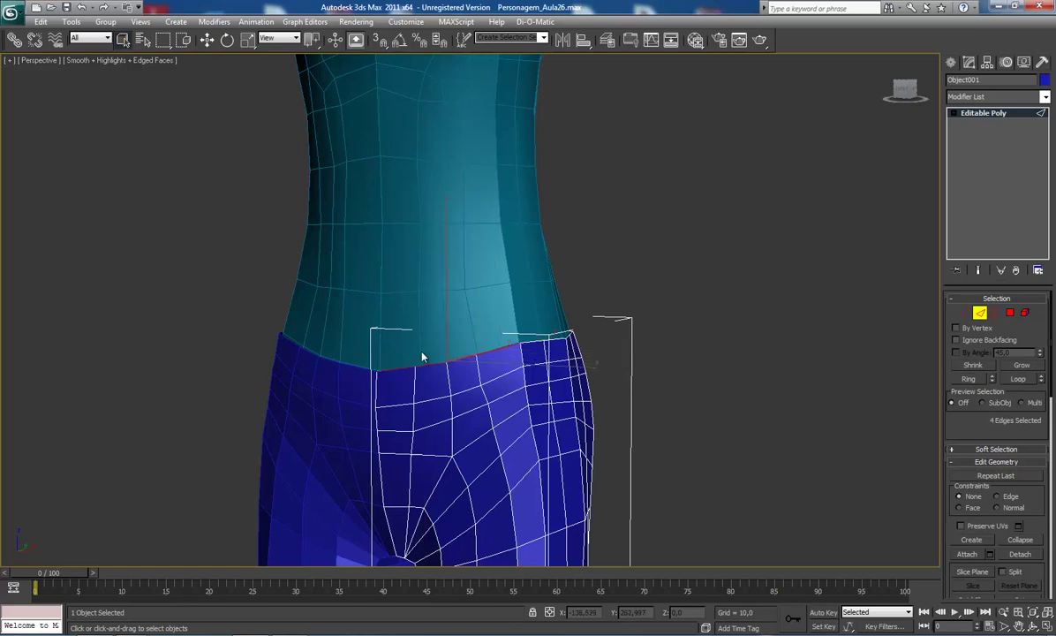
Scale the waist edge loop flat vertically and raise it up against the torso
key(w)
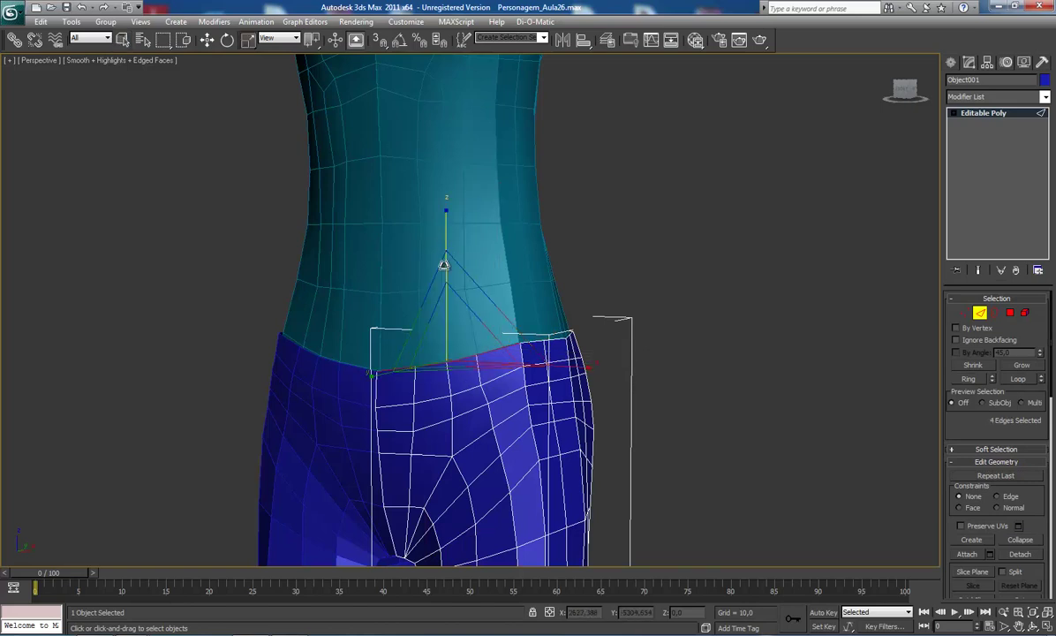
drag(444, 264, 441, 410)
key(w)
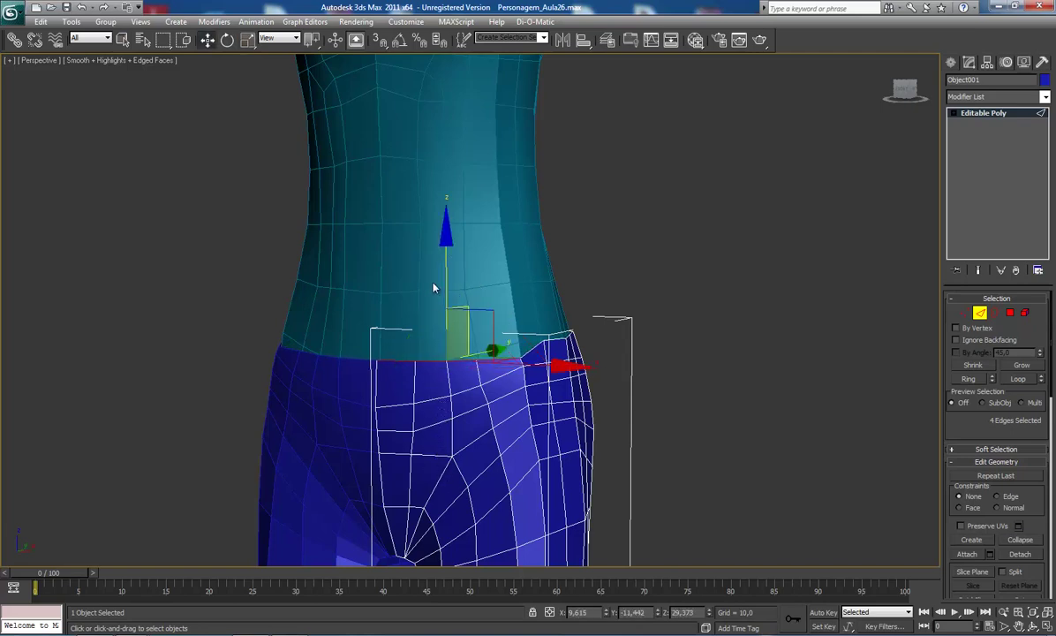
drag(444, 257, 443, 237)
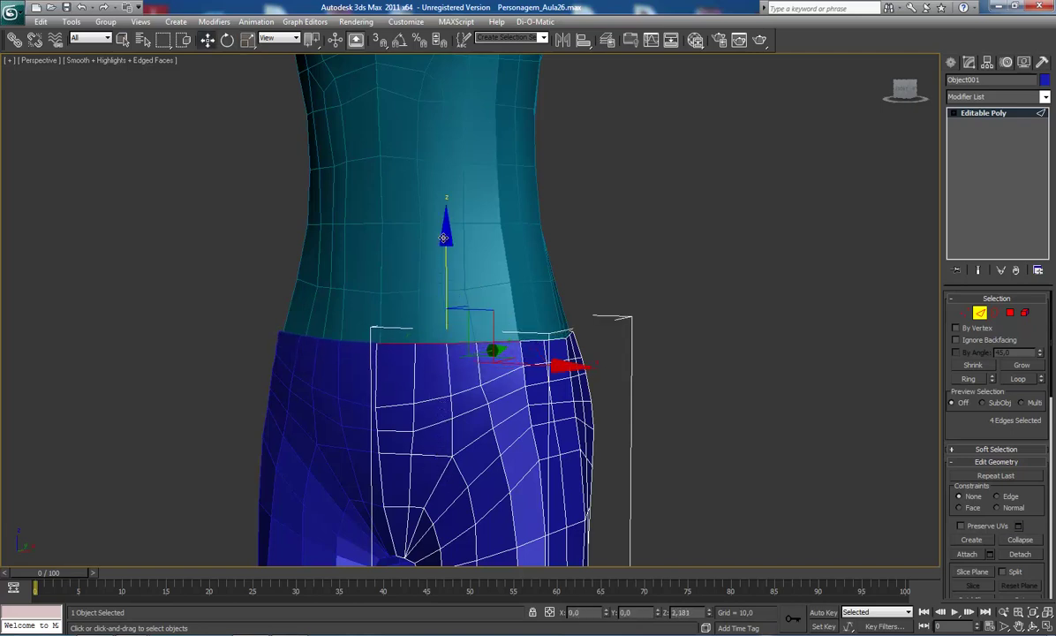
Check the waistline from behind, side and front, locking movement to the front plane
mouse_move(506, 294)
alt+middle_down()
mouse_move(285, 299)
mouse_move(302, 309)
alt+middle_up()
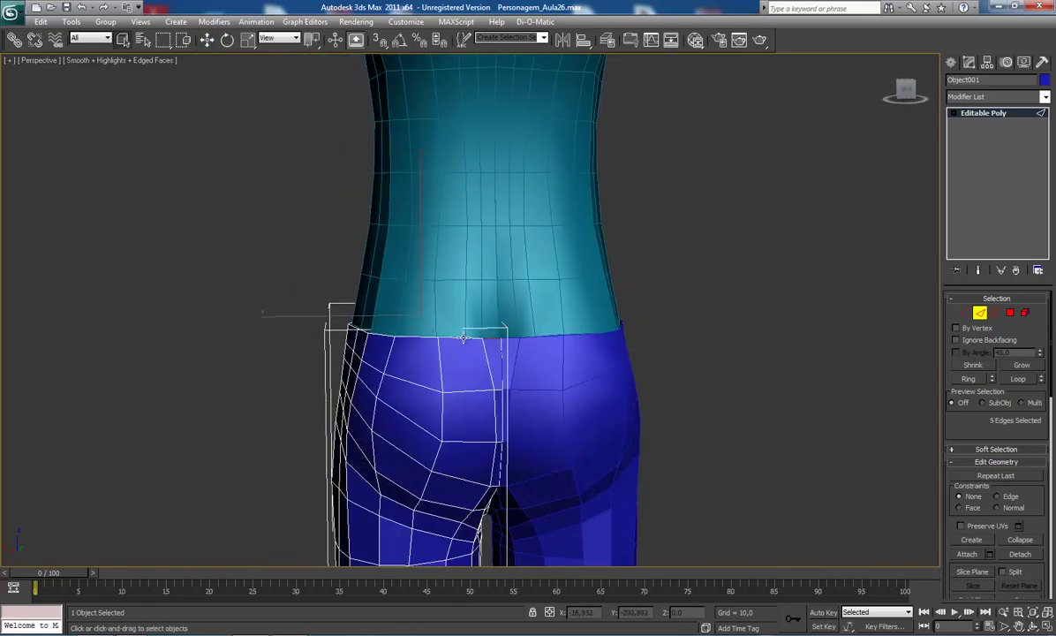
mouse_move(452, 338)
alt+middle_down()
mouse_move(481, 316)
mouse_move(471, 332)
mouse_move(492, 353)
alt+middle_up()
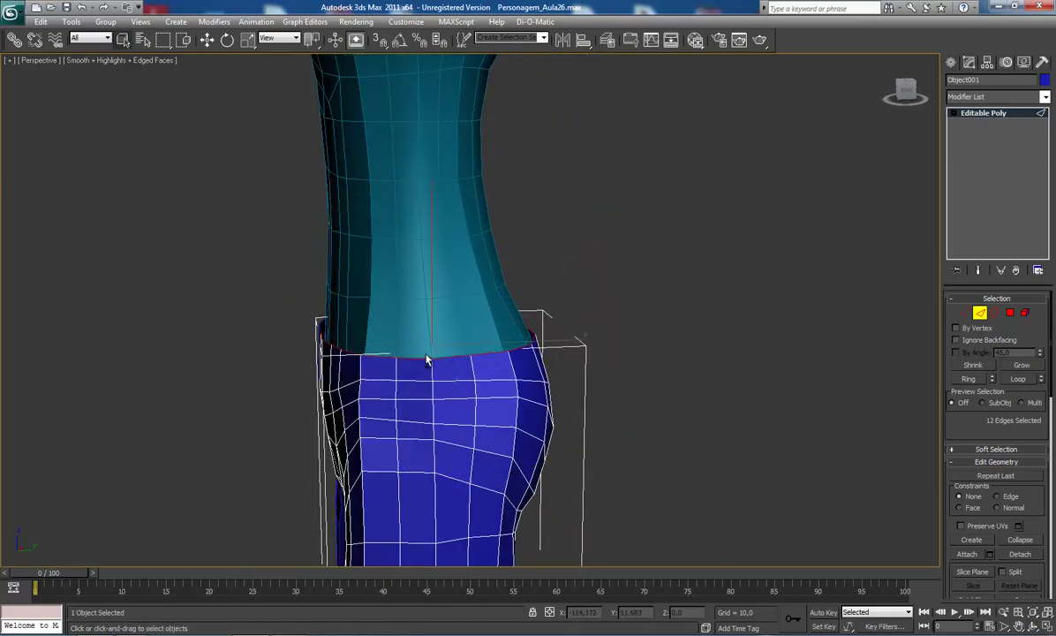
mouse_move(426, 360)
alt+middle_down()
mouse_move(448, 330)
mouse_move(471, 318)
mouse_move(467, 337)
mouse_move(472, 328)
alt+middle_up()
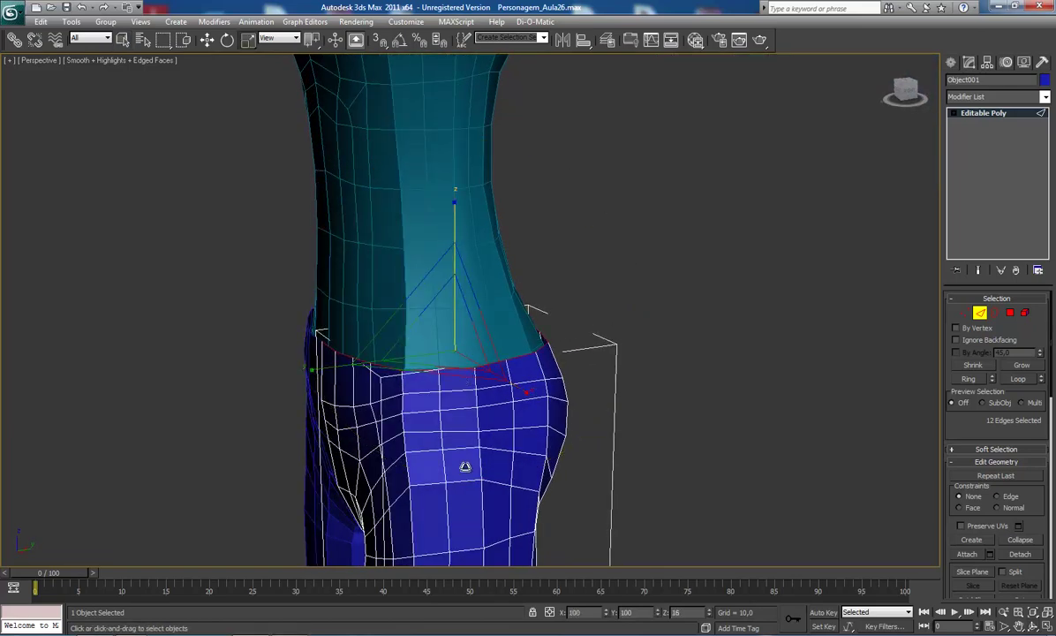
mouse_move(440, 323)
alt+middle_down()
mouse_move(478, 318)
mouse_move(475, 327)
mouse_move(359, 320)
mouse_move(391, 353)
mouse_move(444, 323)
alt+middle_up()
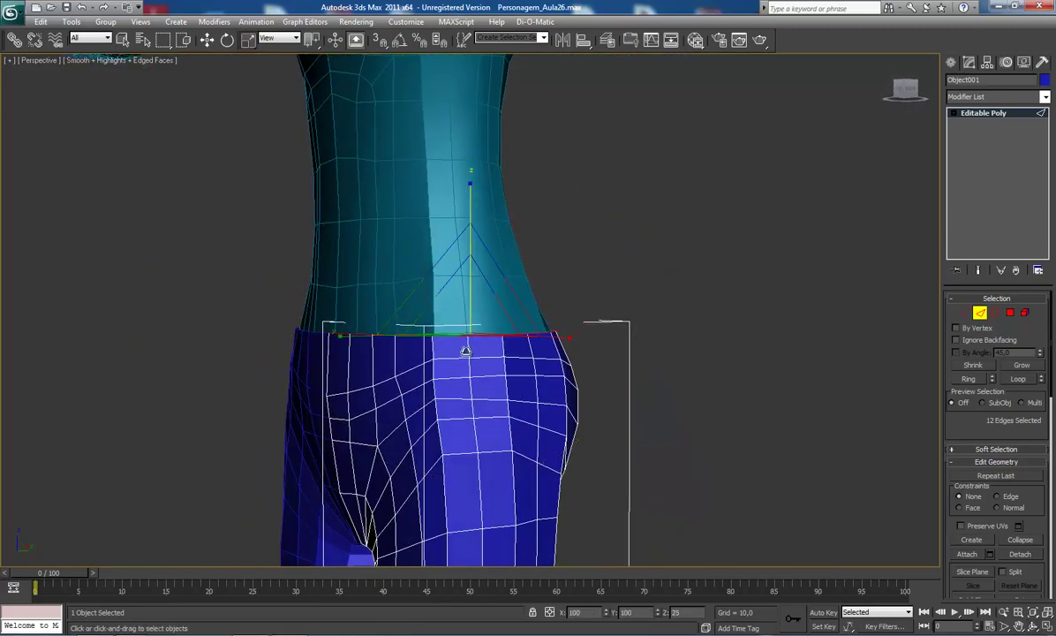
click(424, 300)
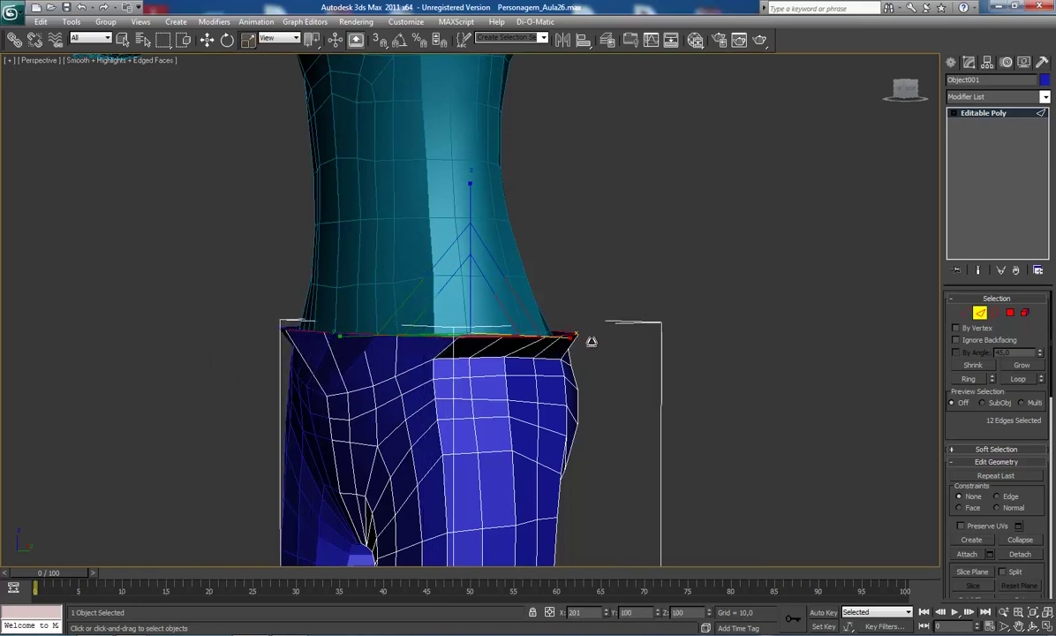
alt+middle_drag(539, 343, 358, 328)
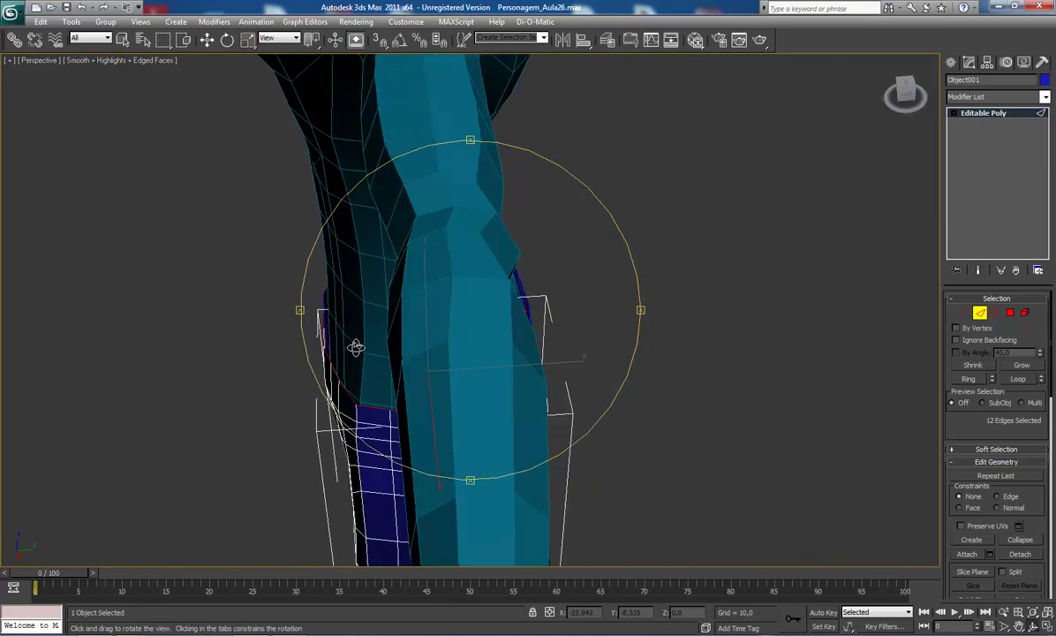
Shrink the selected waistband edge loop to fit the teal torso, checking it from side and back
key(shift+z)
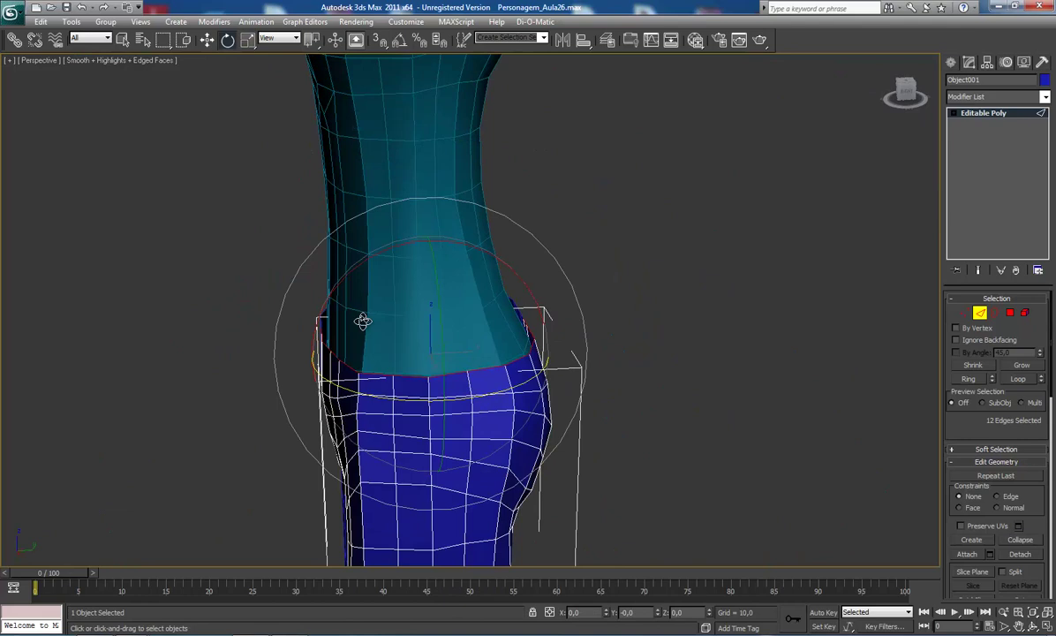
key(r)
drag(285, 362, 284, 361)
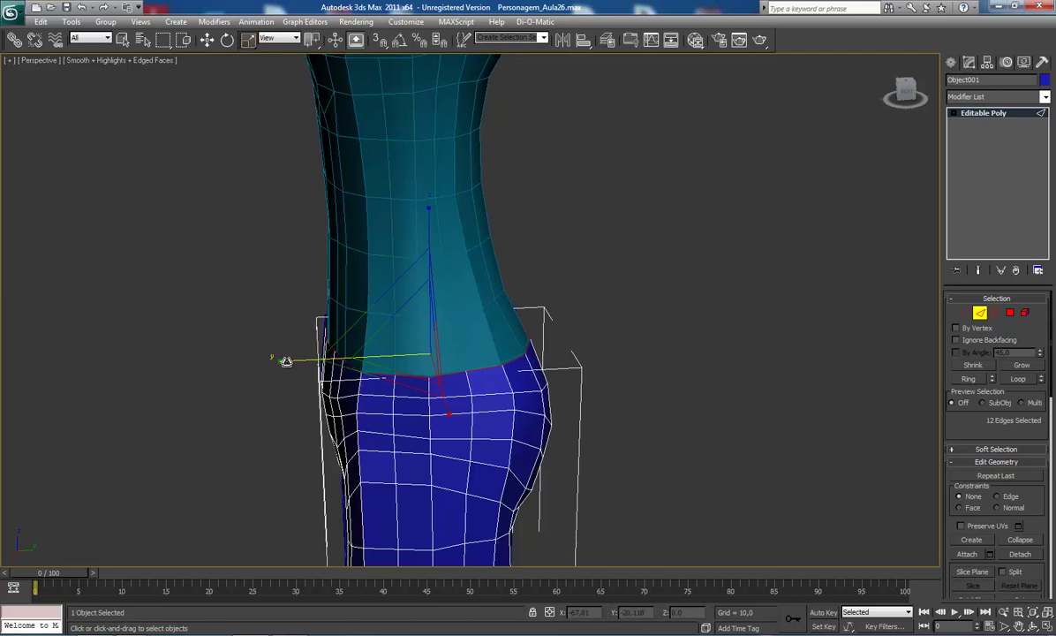
mouse_move(398, 338)
alt+middle_down()
mouse_move(435, 357)
mouse_move(394, 358)
mouse_move(275, 316)
mouse_move(385, 341)
mouse_move(438, 318)
mouse_move(473, 323)
mouse_move(437, 368)
alt+middle_up()
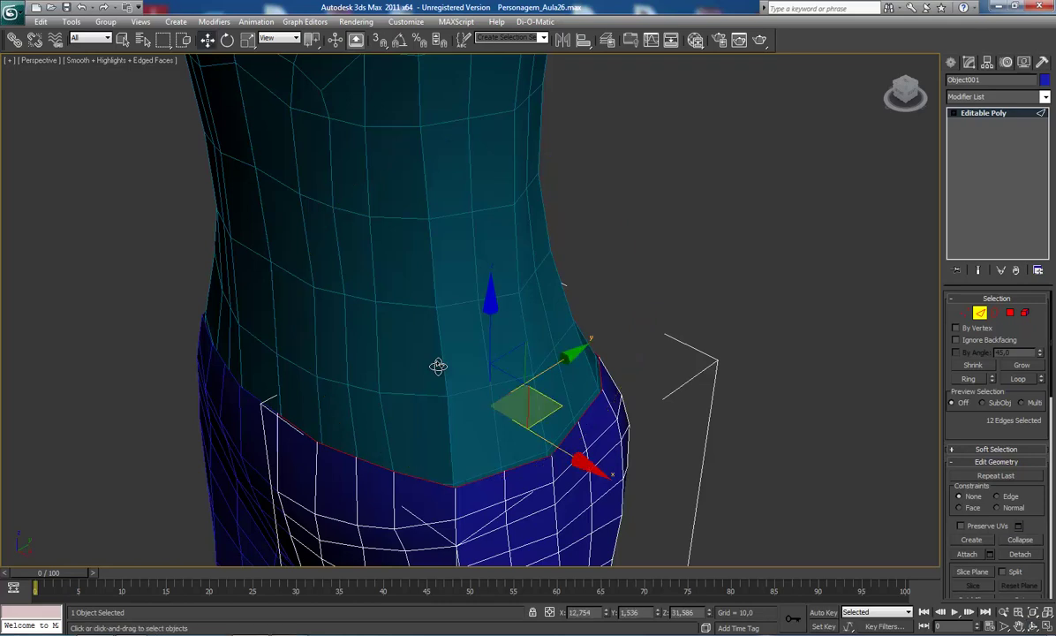
key(r)
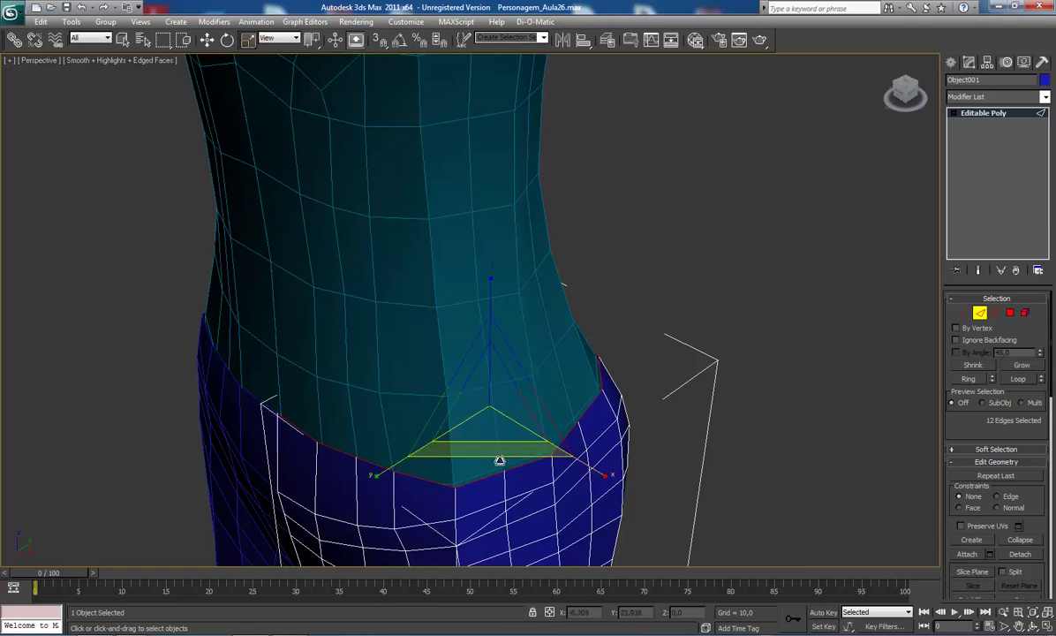
mouse_move(499, 460)
mouse_down()
mouse_move(511, 462)
mouse_move(501, 457)
mouse_up()
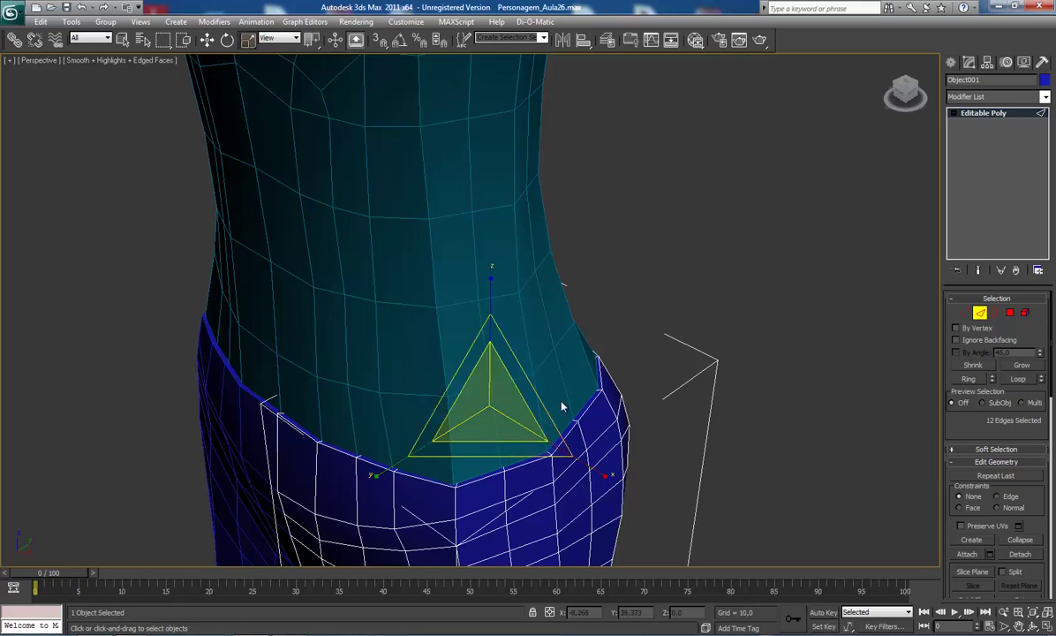
mouse_move(462, 426)
middle_down()
mouse_move(465, 383)
mouse_move(411, 352)
mouse_move(432, 339)
mouse_move(434, 322)
mouse_move(438, 347)
mouse_move(467, 340)
mouse_move(483, 377)
middle_up()
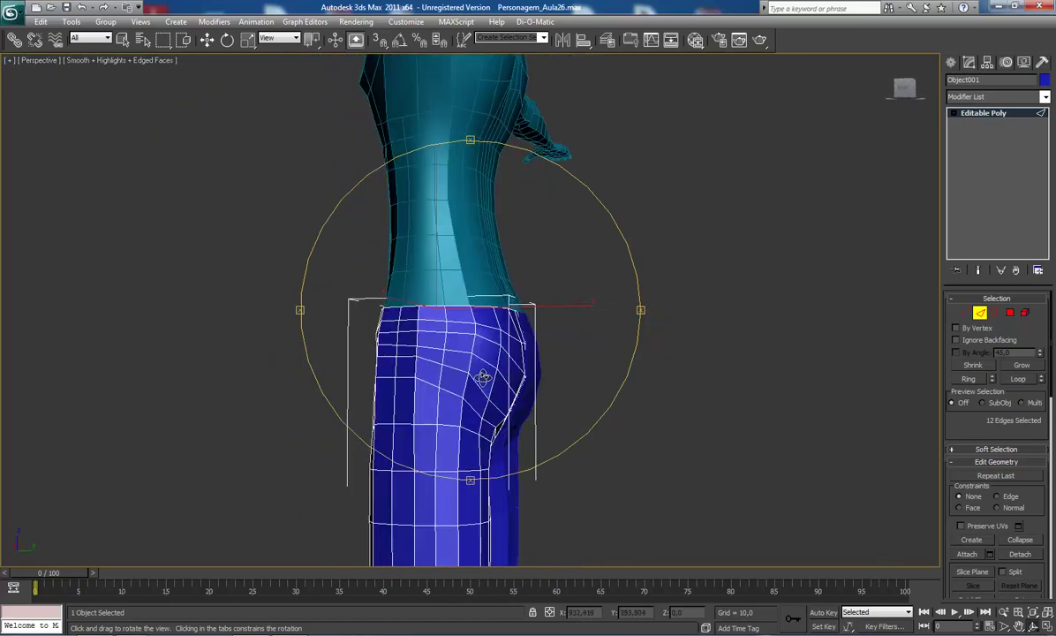
mouse_move(473, 337)
alt+middle_down()
mouse_move(436, 370)
mouse_move(488, 370)
mouse_move(479, 382)
mouse_move(501, 376)
mouse_move(453, 370)
mouse_move(600, 353)
alt+middle_up()
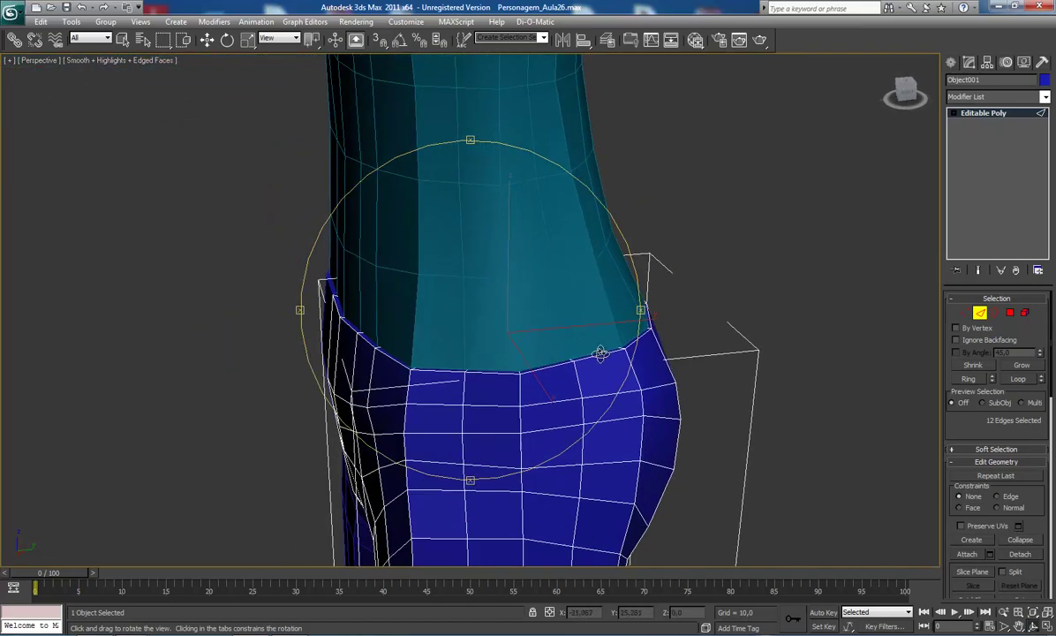
mouse_move(494, 343)
alt+middle_down()
mouse_move(542, 332)
mouse_move(542, 351)
mouse_move(507, 370)
mouse_move(539, 373)
mouse_move(325, 370)
mouse_move(486, 371)
alt+middle_up()
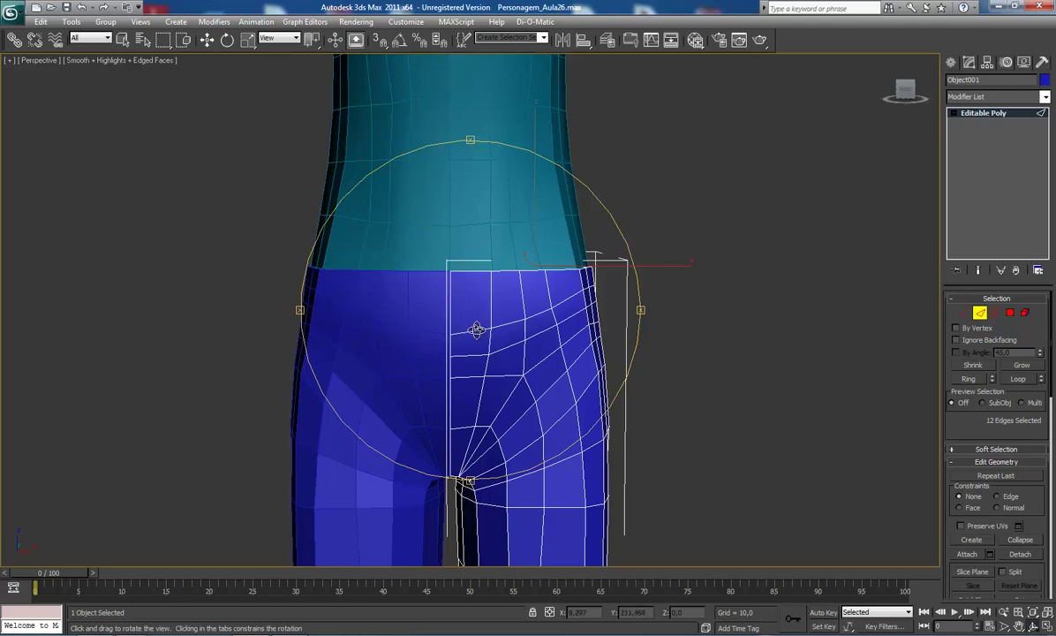
Select one waistband vertex and raise it slightly toward the torso
key(q)
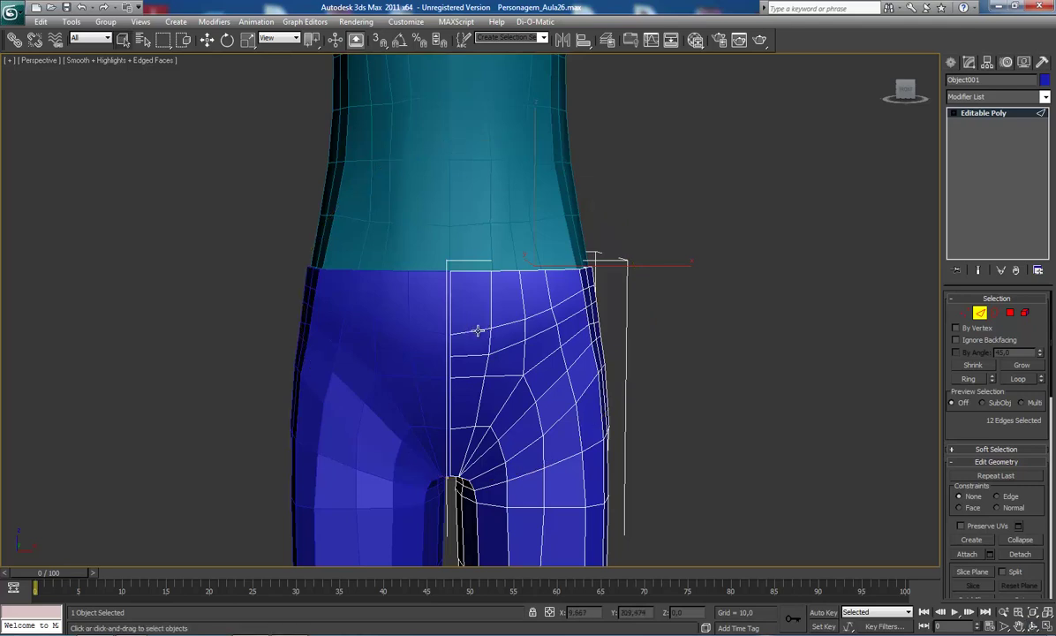
double_click(481, 331)
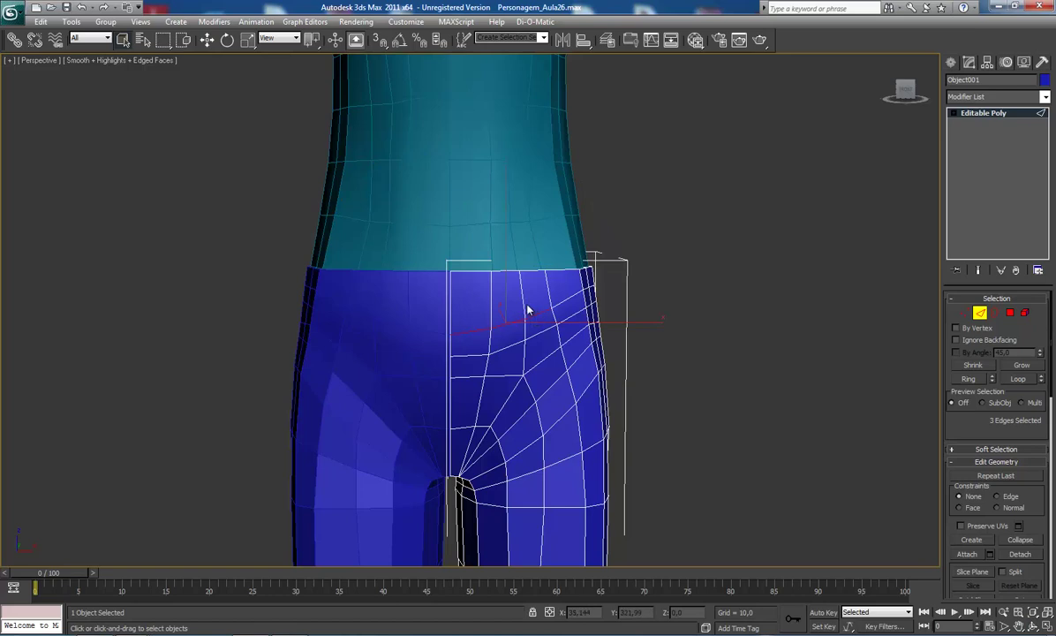
key(w)
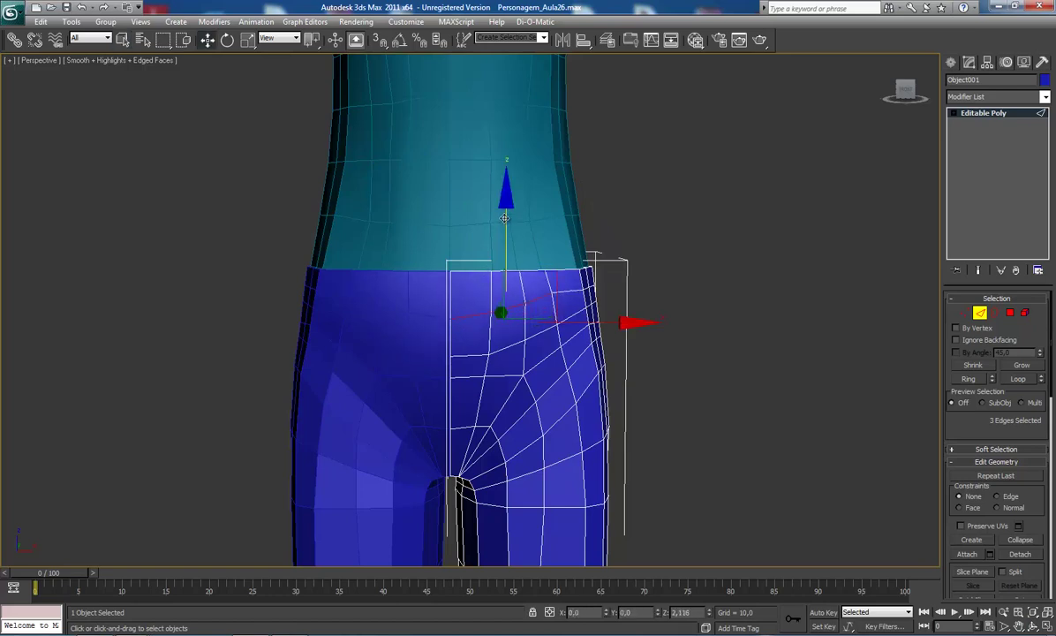
click(465, 311)
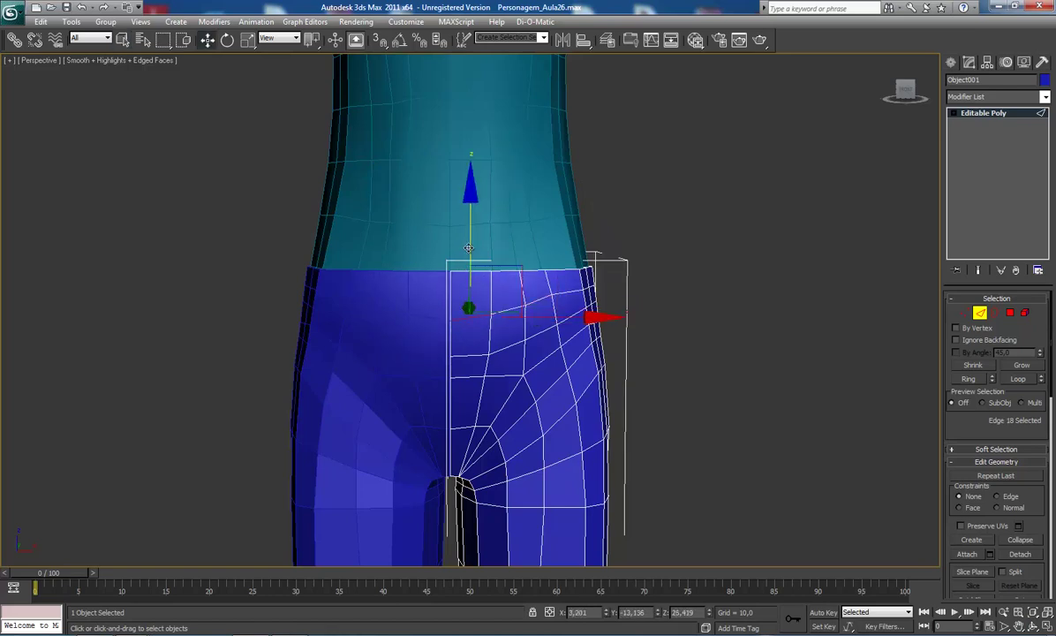
key(1)
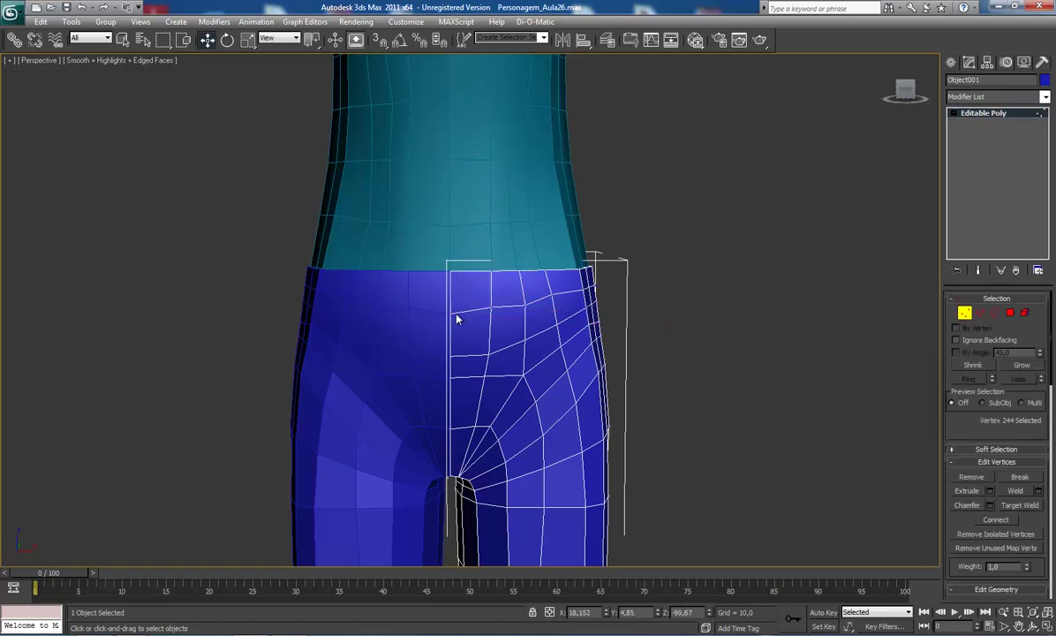
click(450, 304)
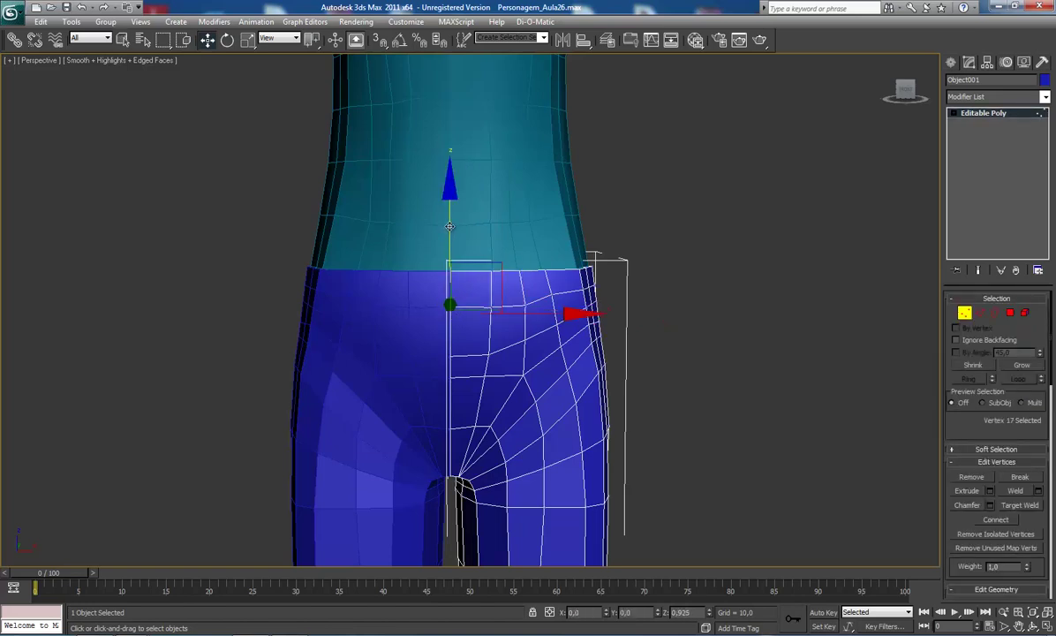
click(519, 298)
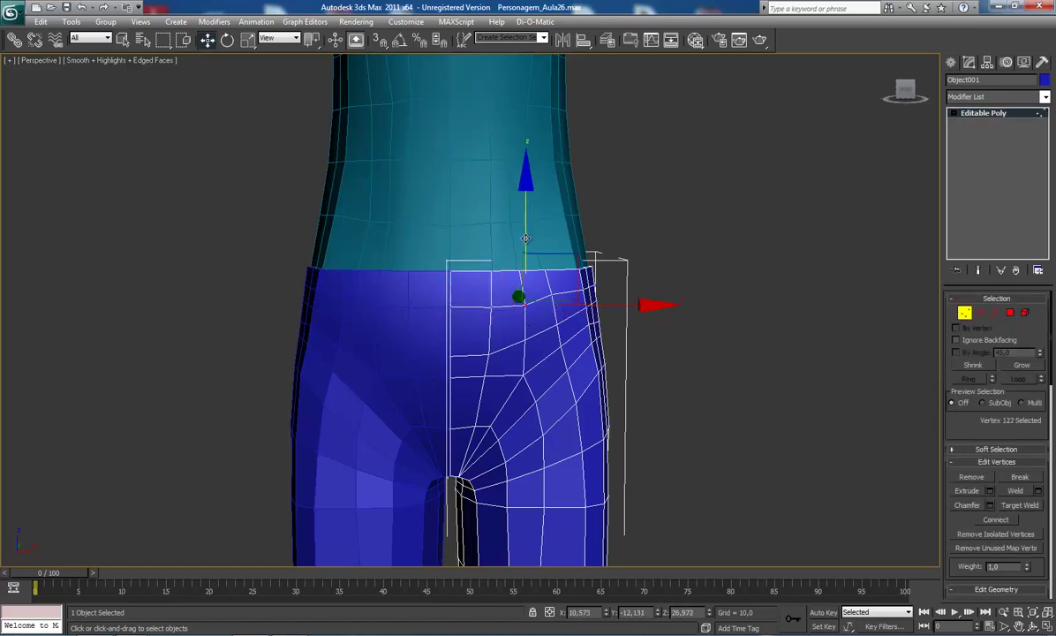
click(542, 287)
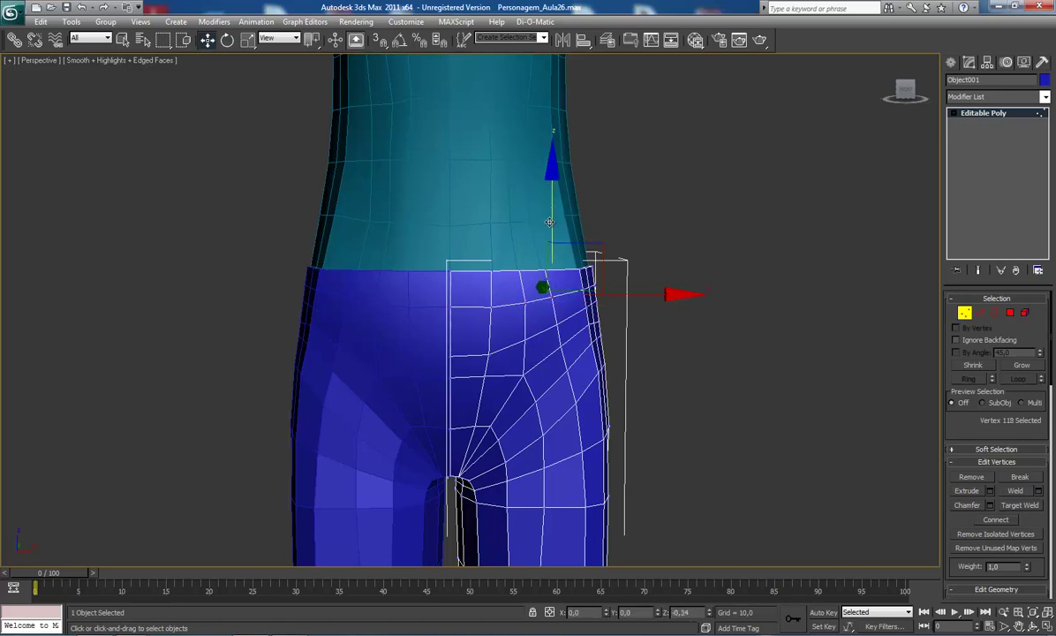
click(494, 311)
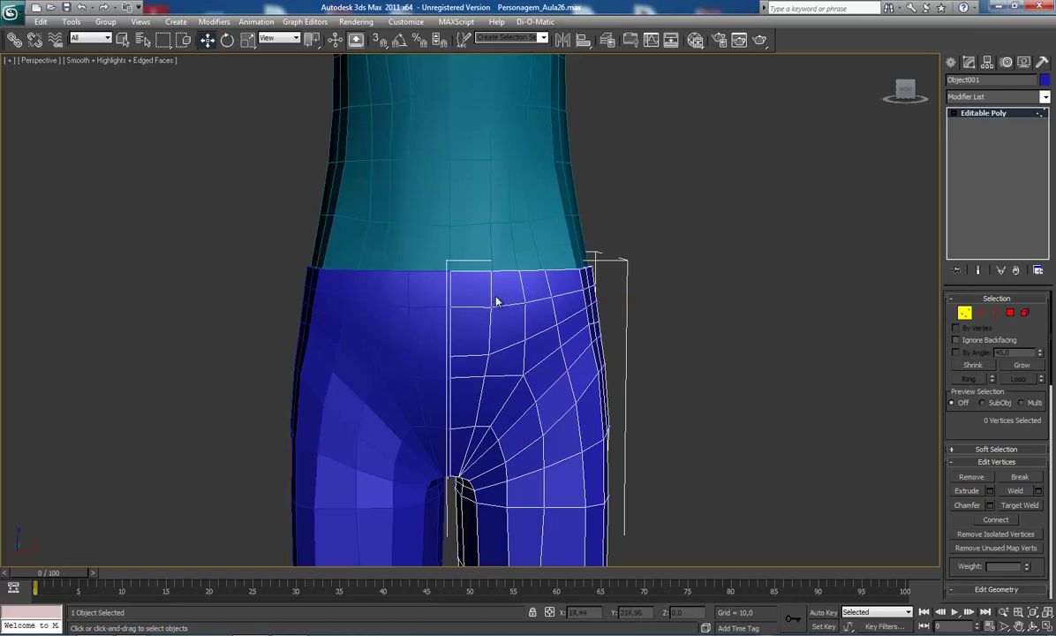
click(490, 301)
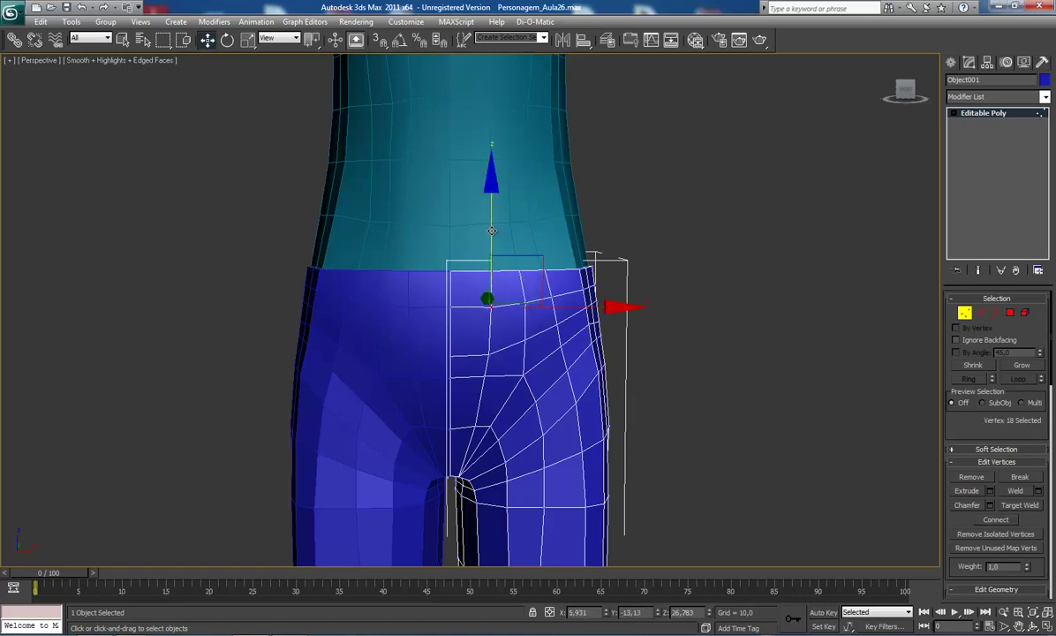
drag(491, 230, 489, 229)
Select two waistband edges and lift them slightly upward
key(2)
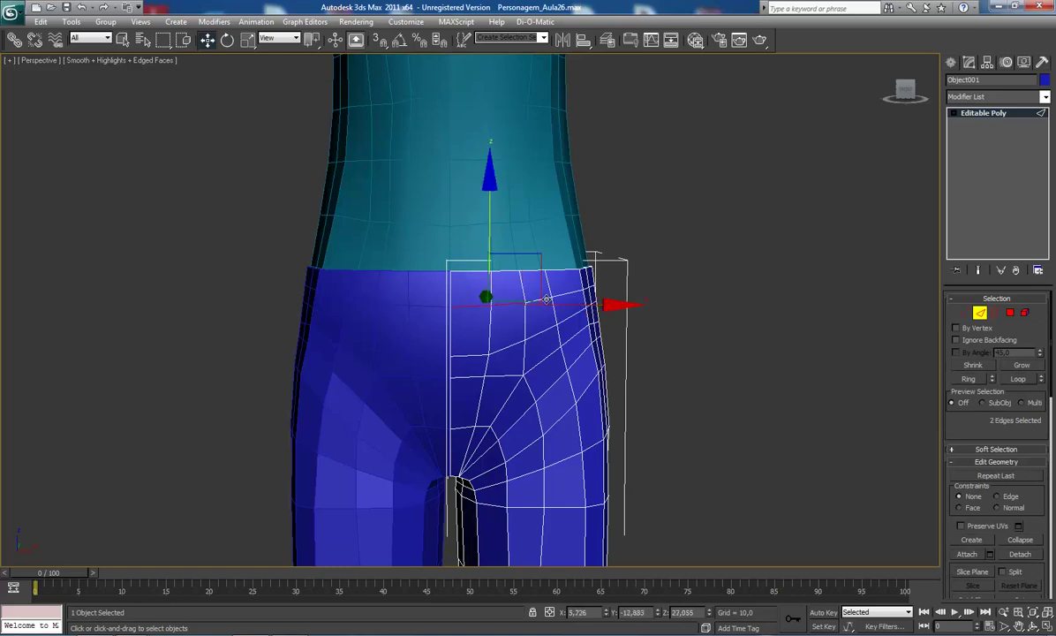
click(509, 308)
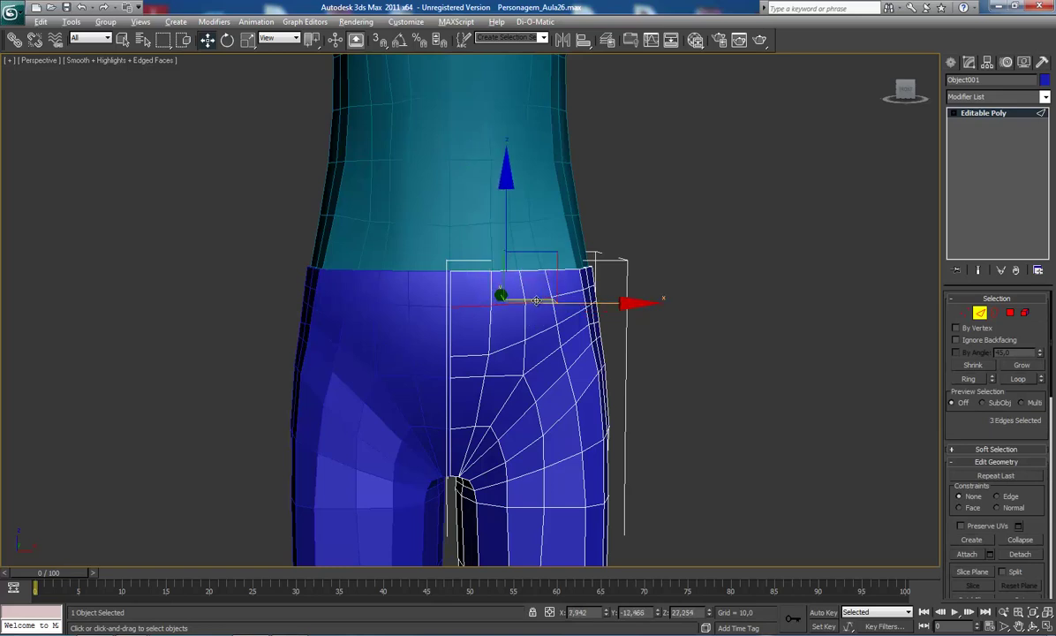
alt+click(515, 305)
drag(488, 229, 488, 226)
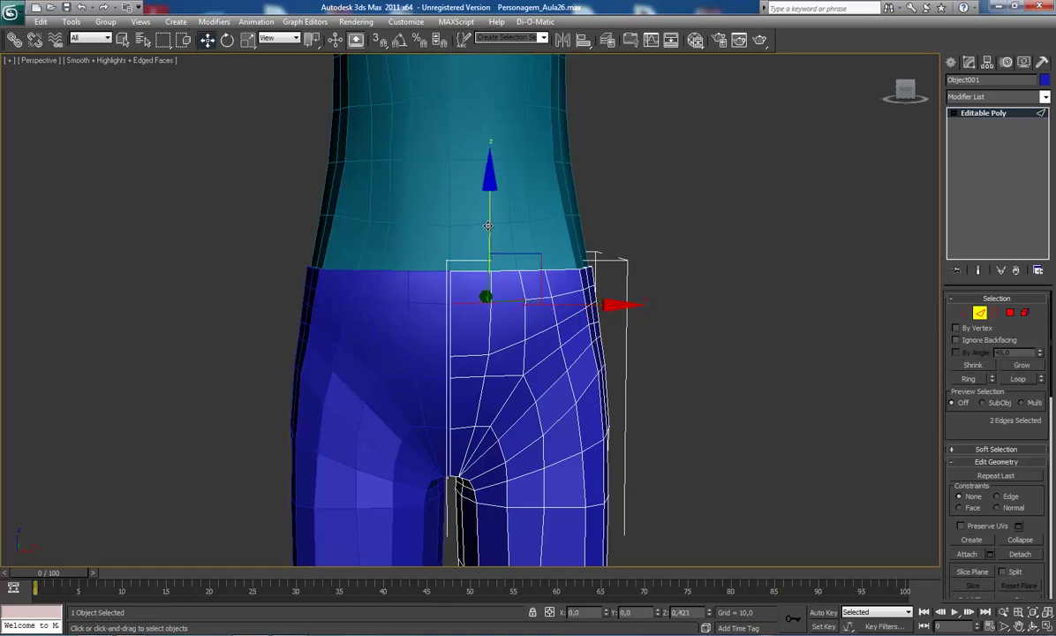
scroll(478, 317, down, 3)
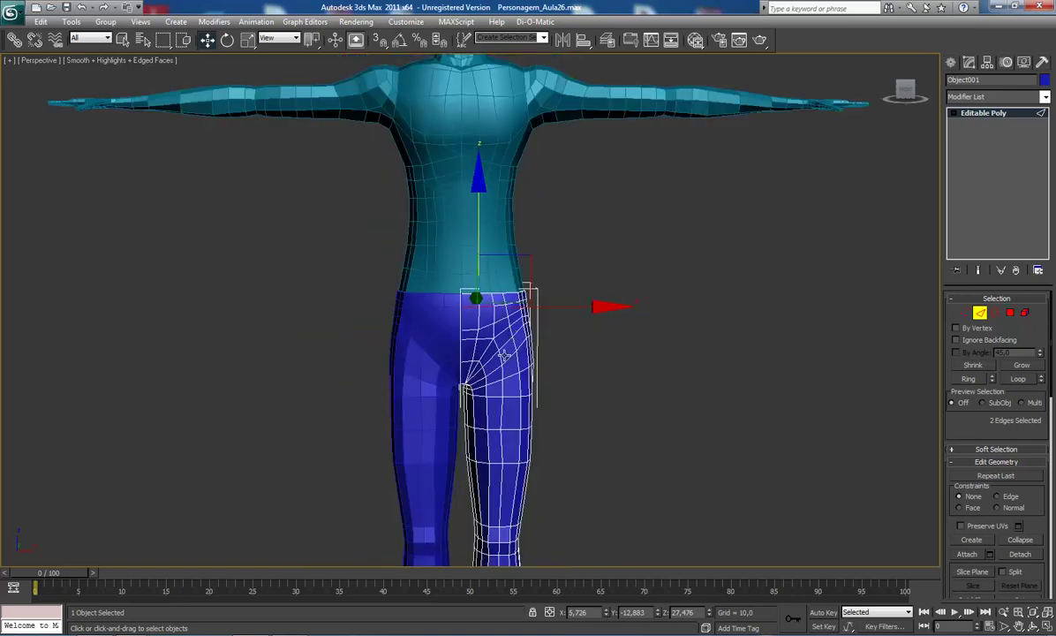
Exit edge level to the Editable Poly object and reselect the leg
scroll(503, 355, up, 3)
scroll(521, 371, down, 1)
scroll(503, 325, down, 2)
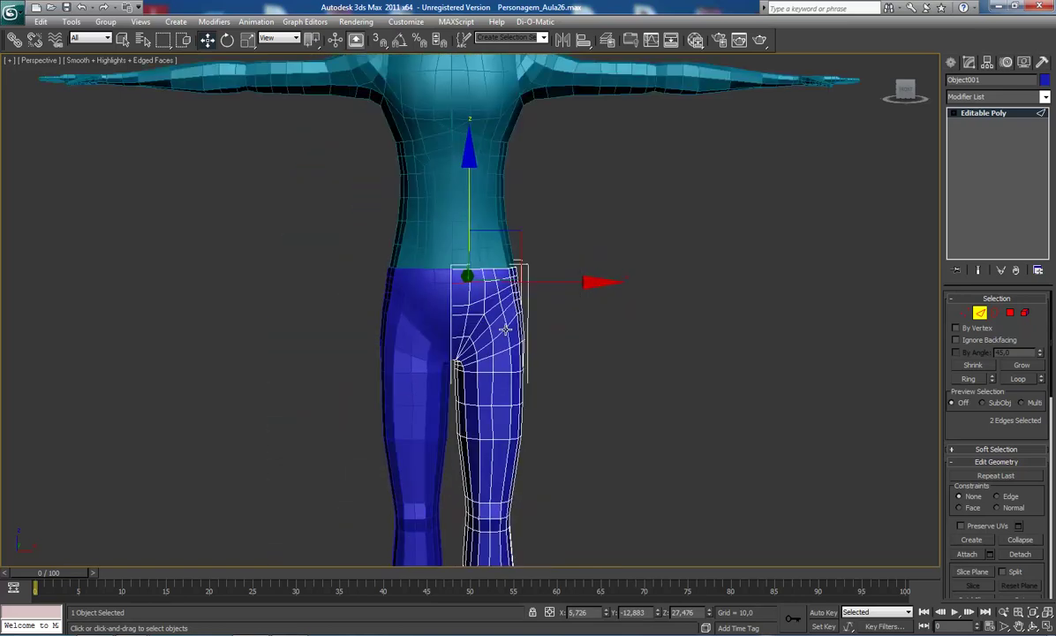
click(989, 113)
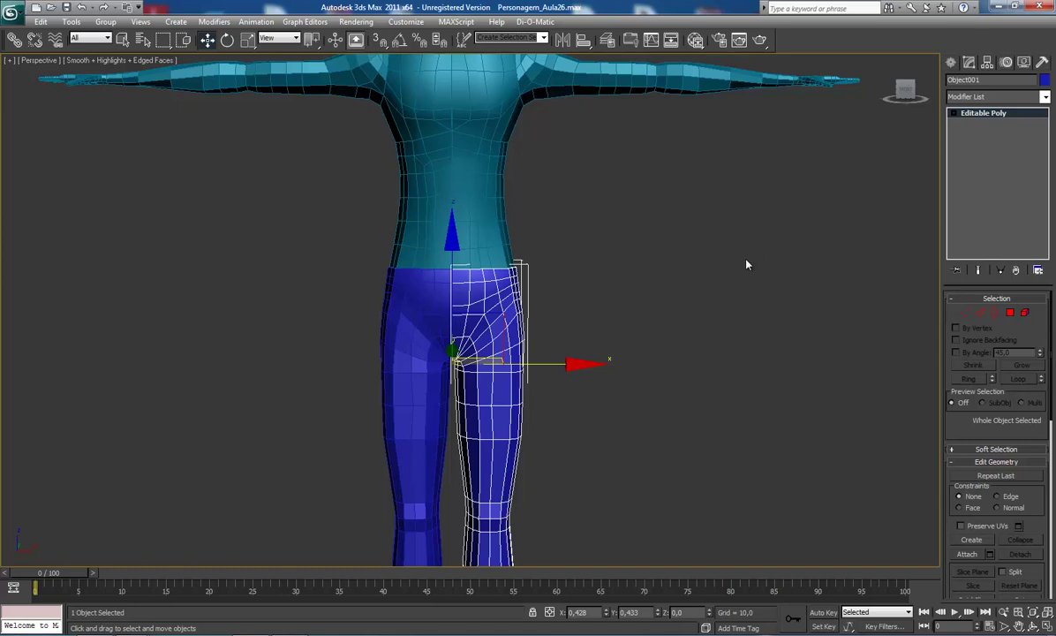
click(720, 298)
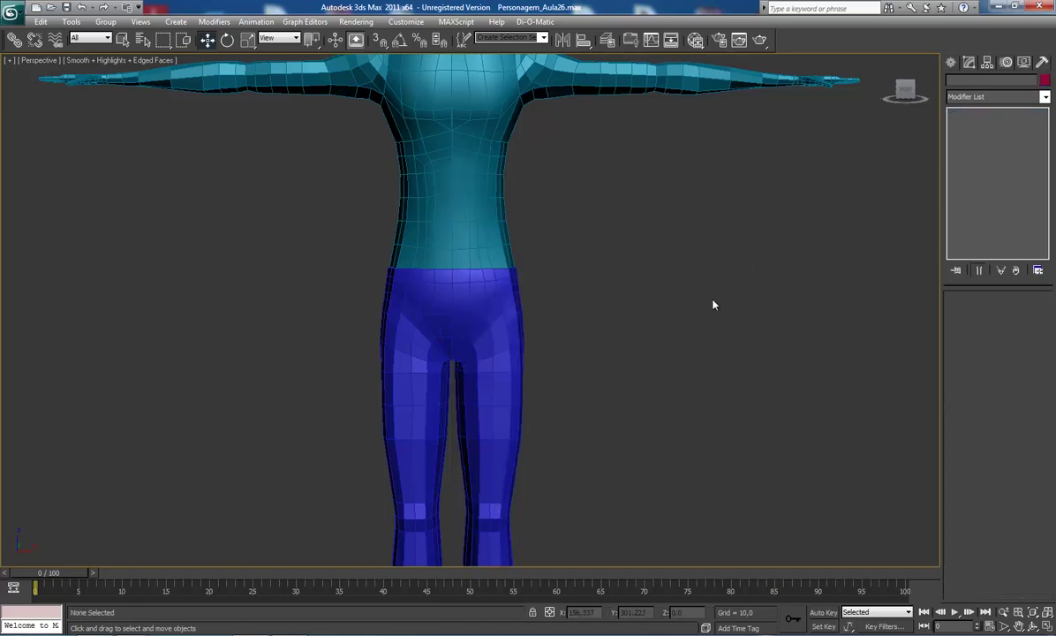
scroll(665, 360, up, 1)
click(517, 325)
middle_drag(518, 325, 509, 300)
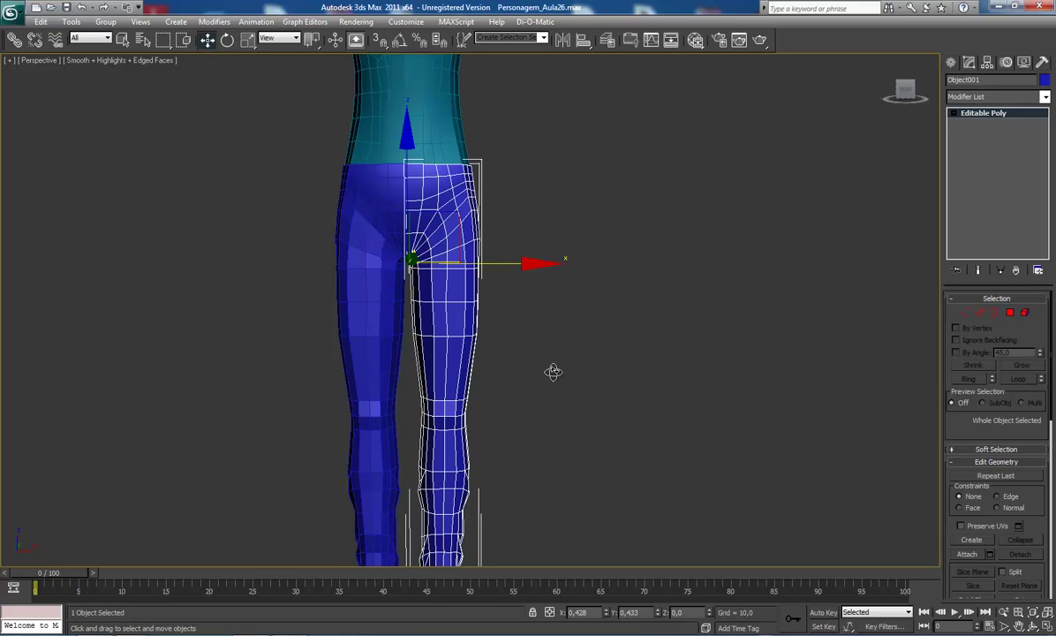
Orbit and zoom around the full character to review the blue trousers from torso to shoes
mouse_move(552, 372)
alt+middle_down()
mouse_move(501, 364)
mouse_move(594, 301)
mouse_move(580, 303)
alt+middle_up()
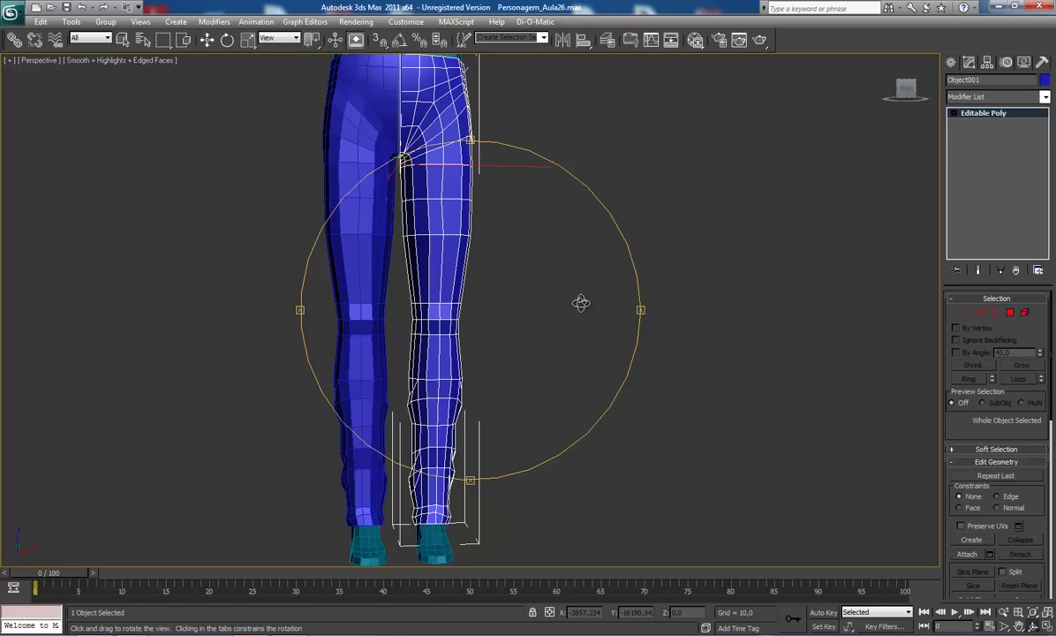
alt+middle_drag(581, 303, 445, 335)
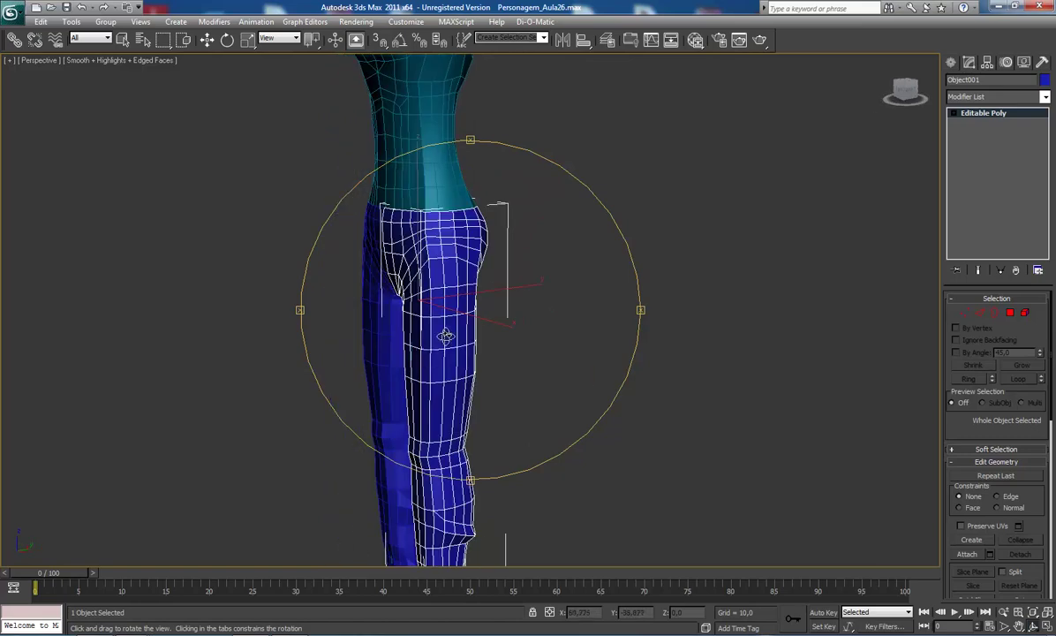
mouse_move(446, 336)
mouse_down()
mouse_move(502, 417)
mouse_move(423, 318)
mouse_move(417, 275)
mouse_up()
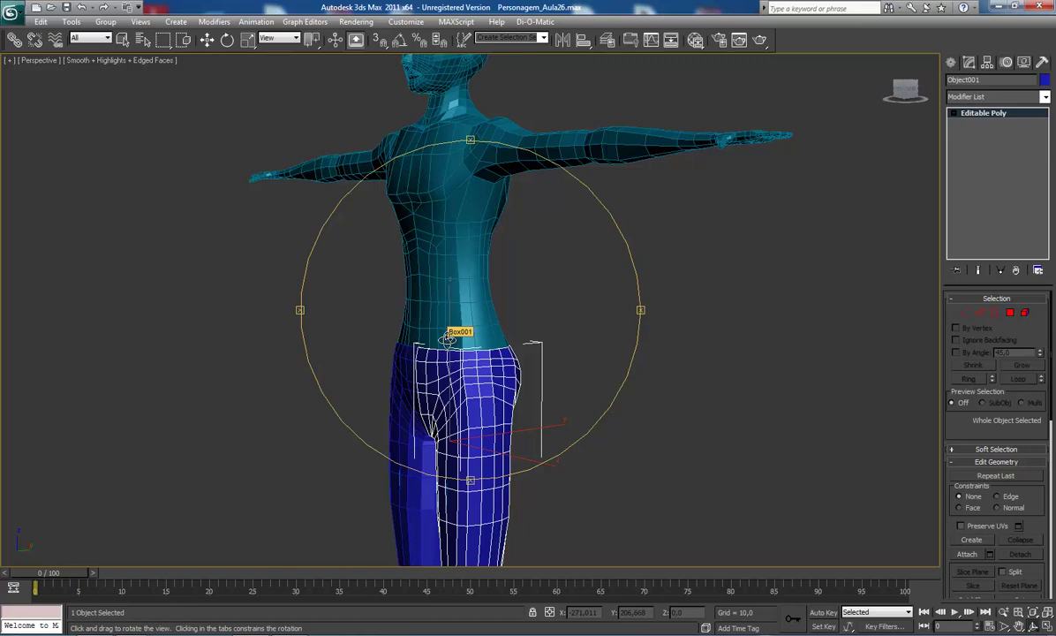
drag(448, 339, 510, 297)
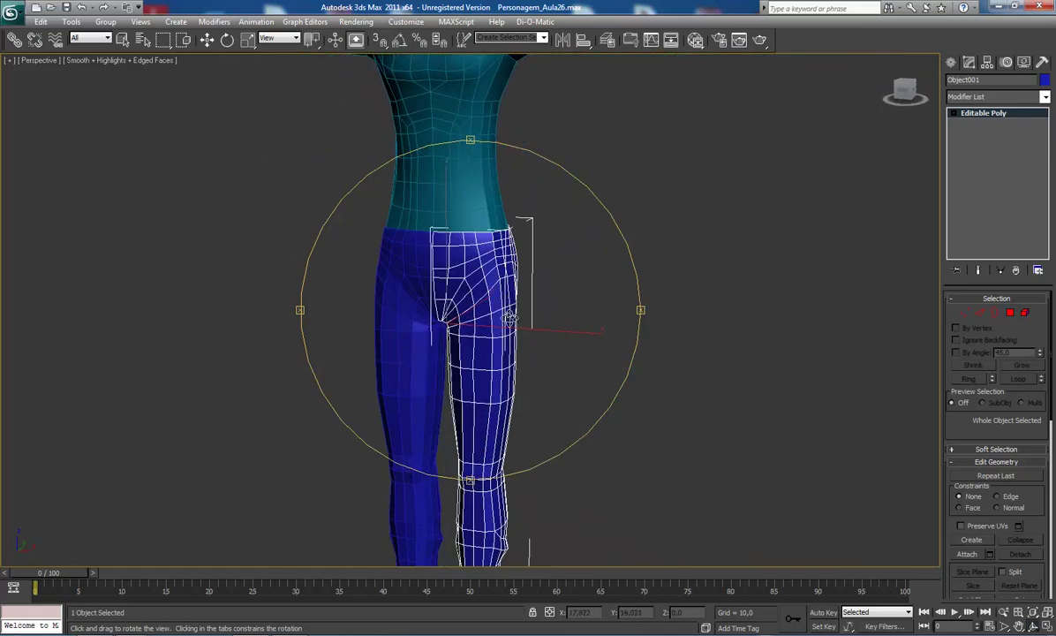
drag(481, 298, 486, 316)
scroll(486, 316, up, 1)
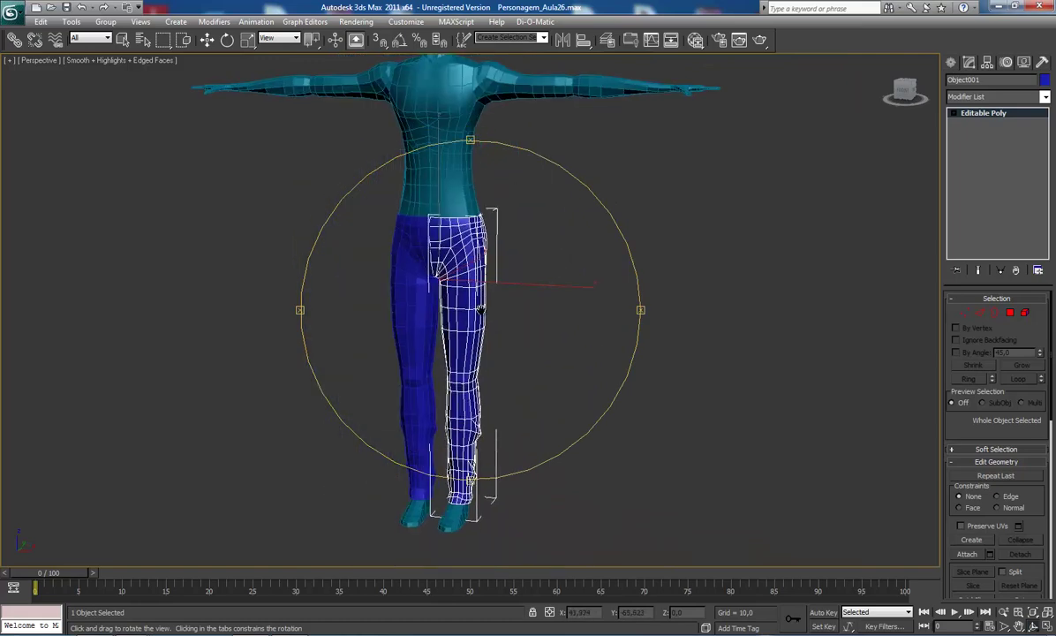
scroll(476, 319, up, 2)
scroll(489, 313, up, 2)
scroll(490, 313, down, 3)
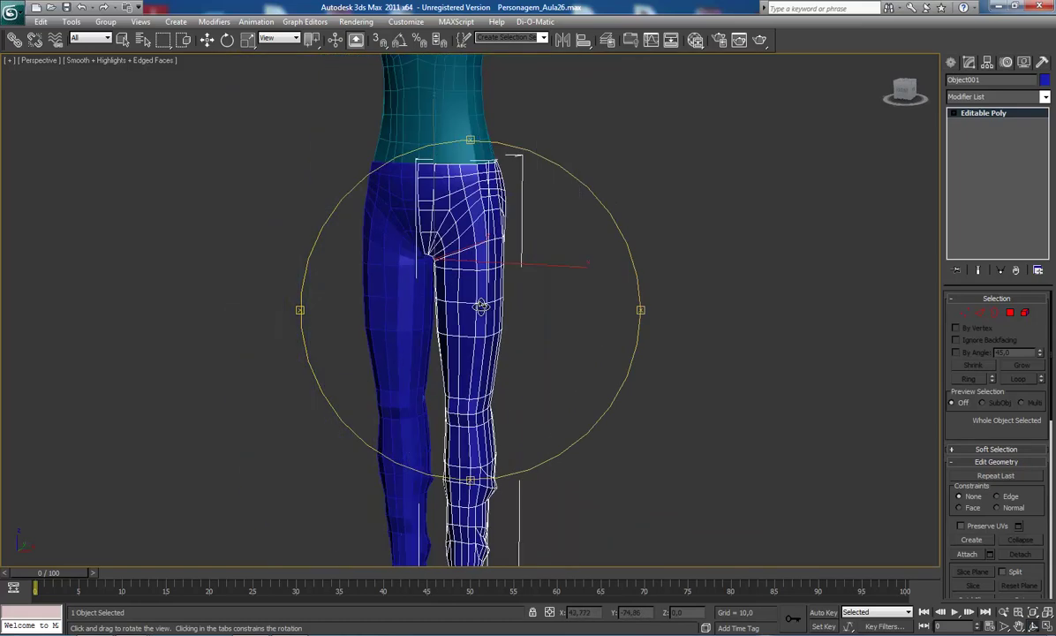
mouse_move(481, 306)
mouse_down()
mouse_move(500, 313)
mouse_move(482, 311)
mouse_up()
scroll(501, 318, up, 2)
scroll(500, 318, down, 2)
scroll(508, 314, down, 2)
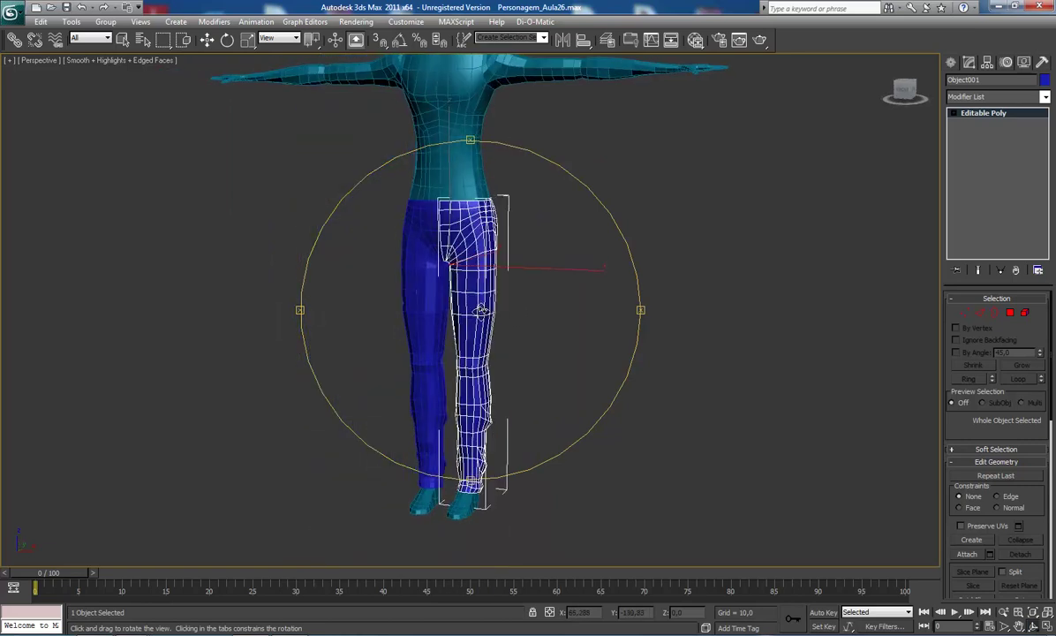
right_click(482, 310)
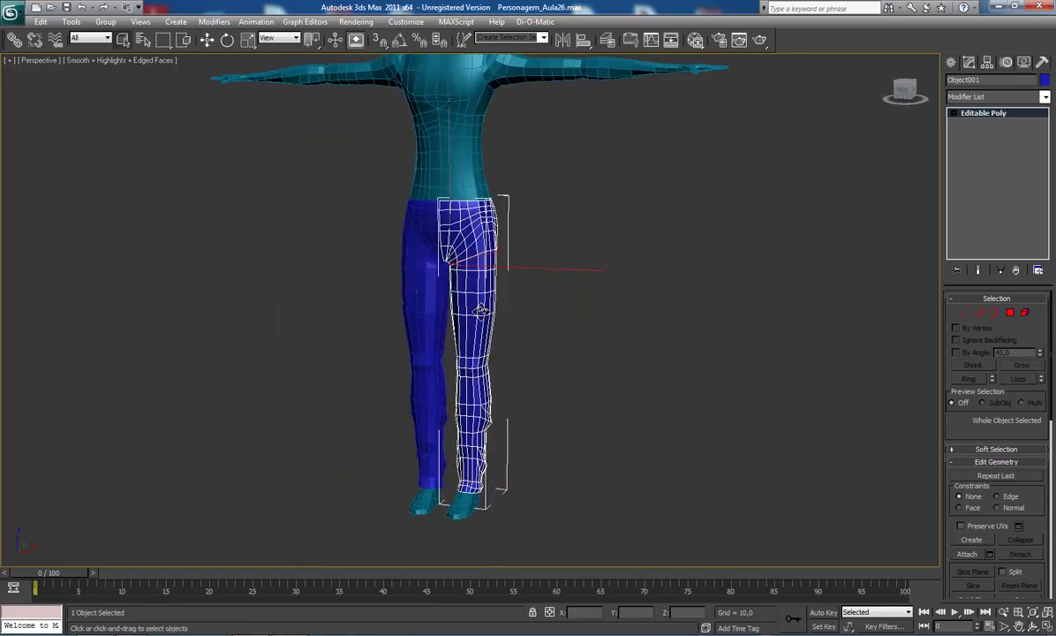